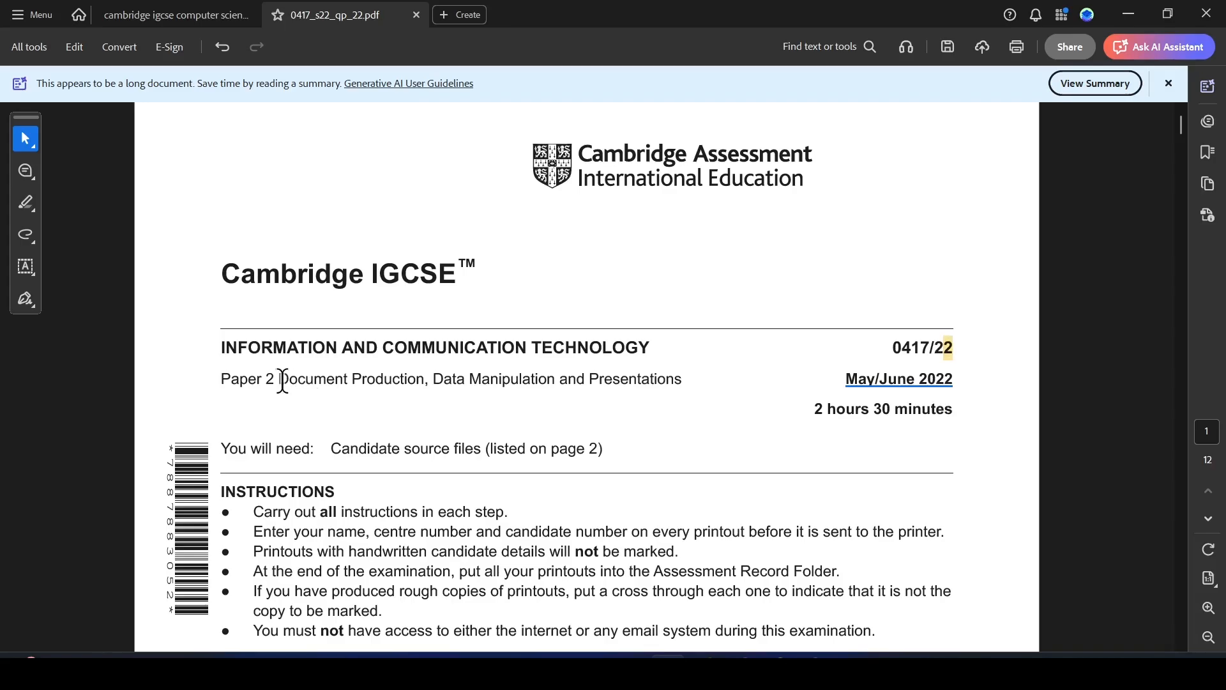
Highlight "Document Production" on the question paper's cover page and the "Task 2 – Document" heading on page 2.
left_click_drag(281, 381, 386, 389)
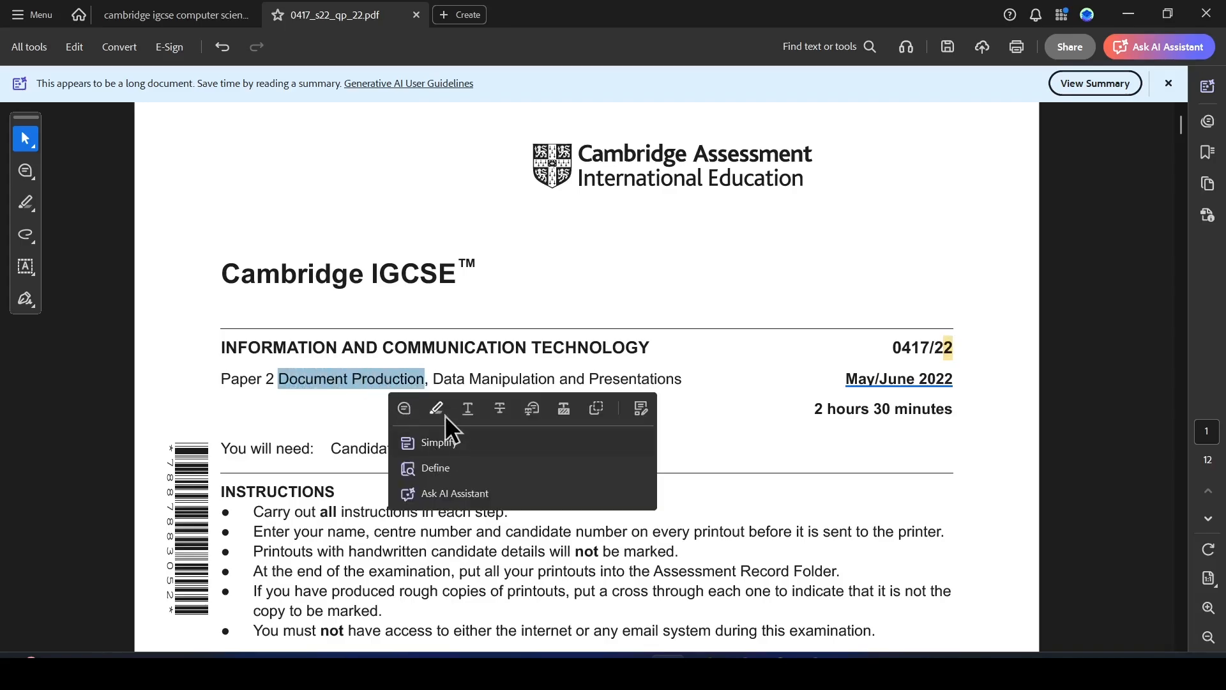
left_click(441, 406)
scroll(529, 412, "down", 10)
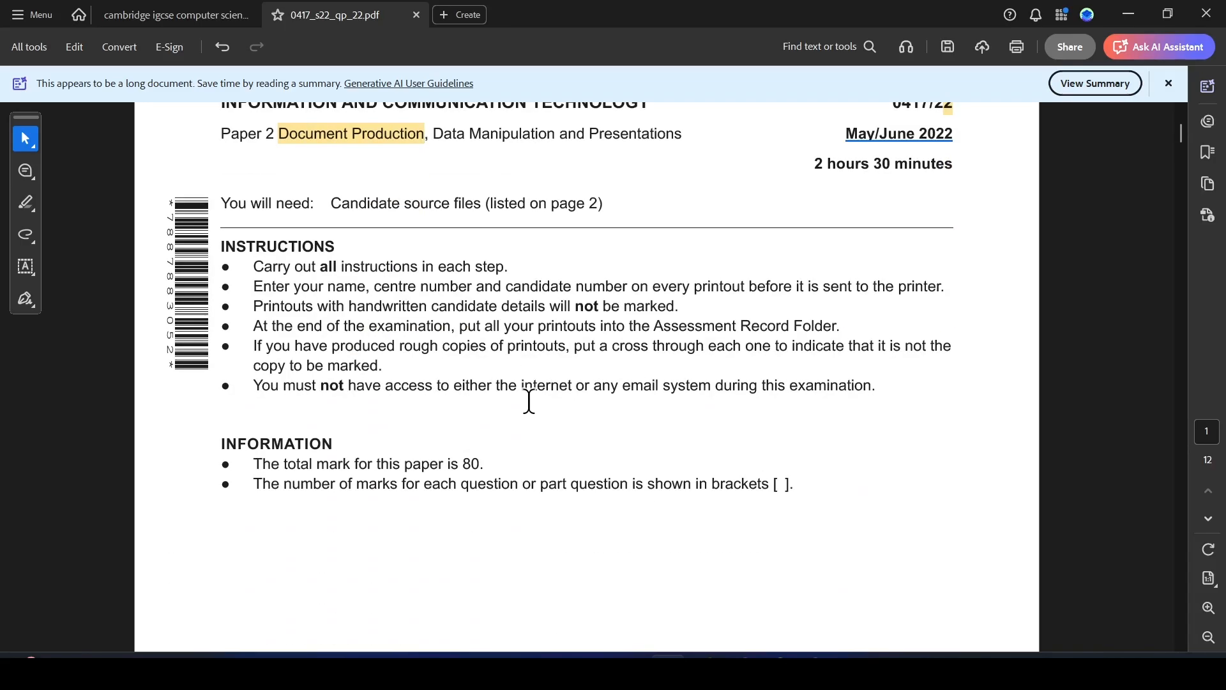
scroll(509, 405, "down", 10)
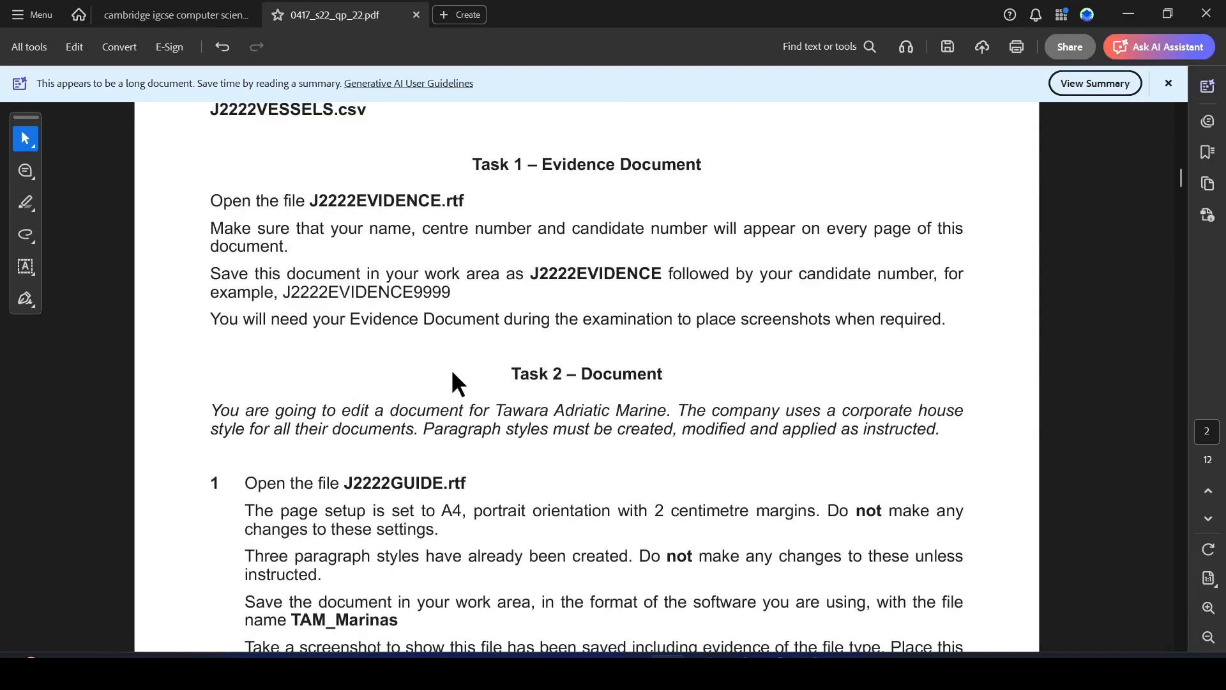
left_click_drag(509, 367, 665, 370)
left_click(710, 404)
Highlight "Paragraph styles must be created" and "instructed." in the Task 2 introduction.
scroll(525, 459, "down", 4)
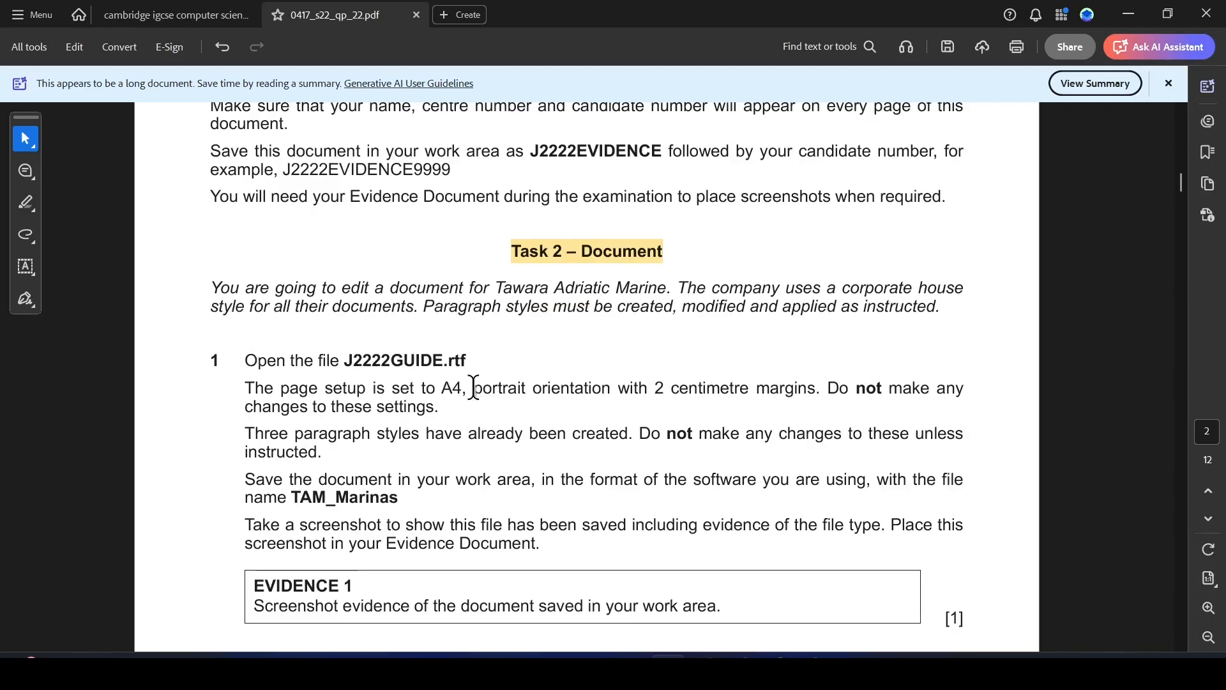
left_click_drag(423, 305, 670, 317)
left_click(707, 332)
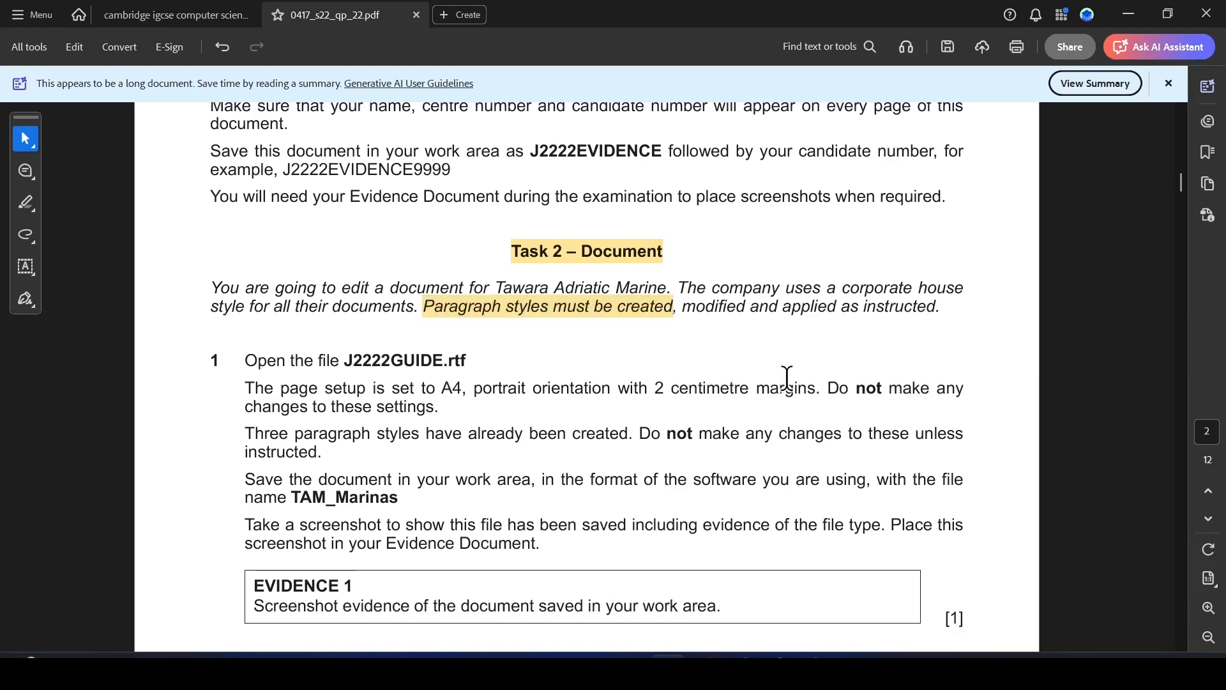
left_click_drag(866, 310, 943, 310)
left_click(954, 337)
Switch to the source files folder in File Explorer and open J2222GUIDE.rtf in Word.
scroll(408, 361, "down", 3)
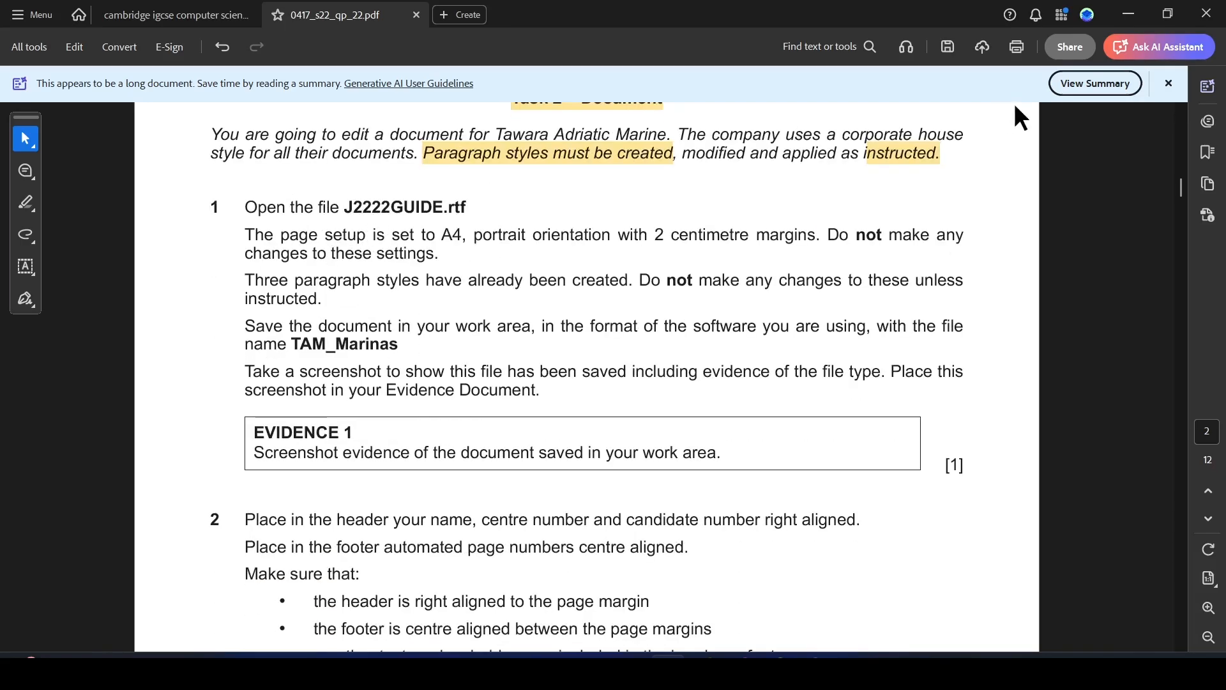
key("alt+Tab")
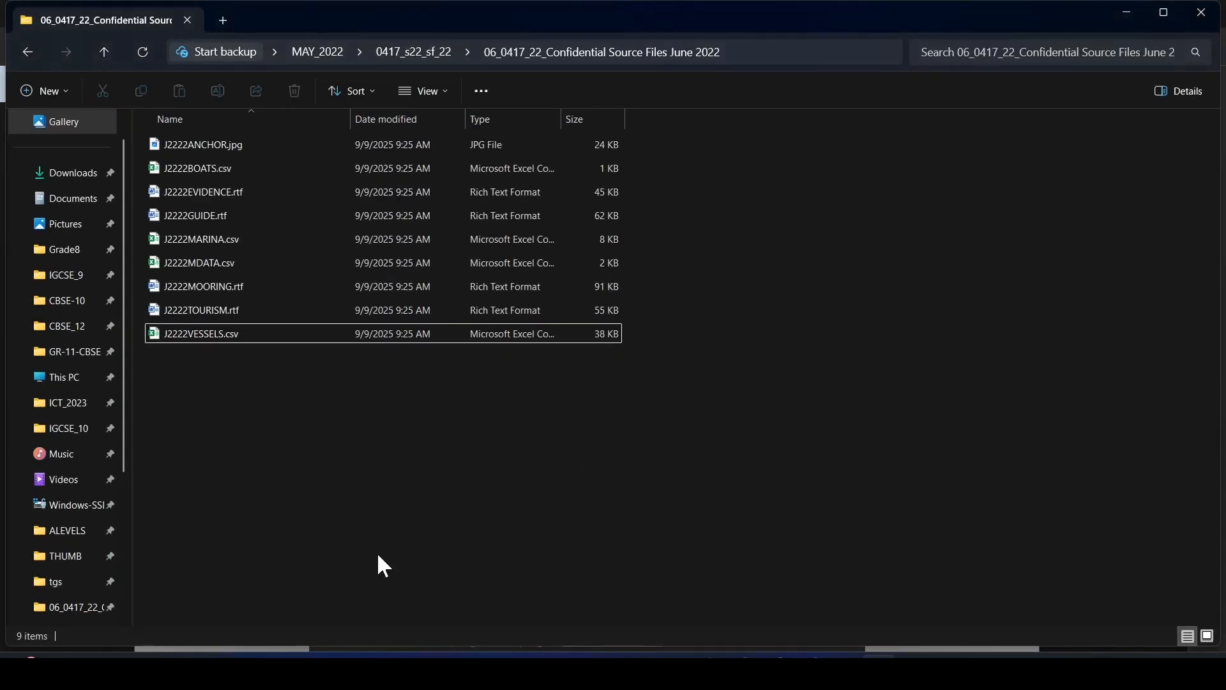
left_click(216, 216)
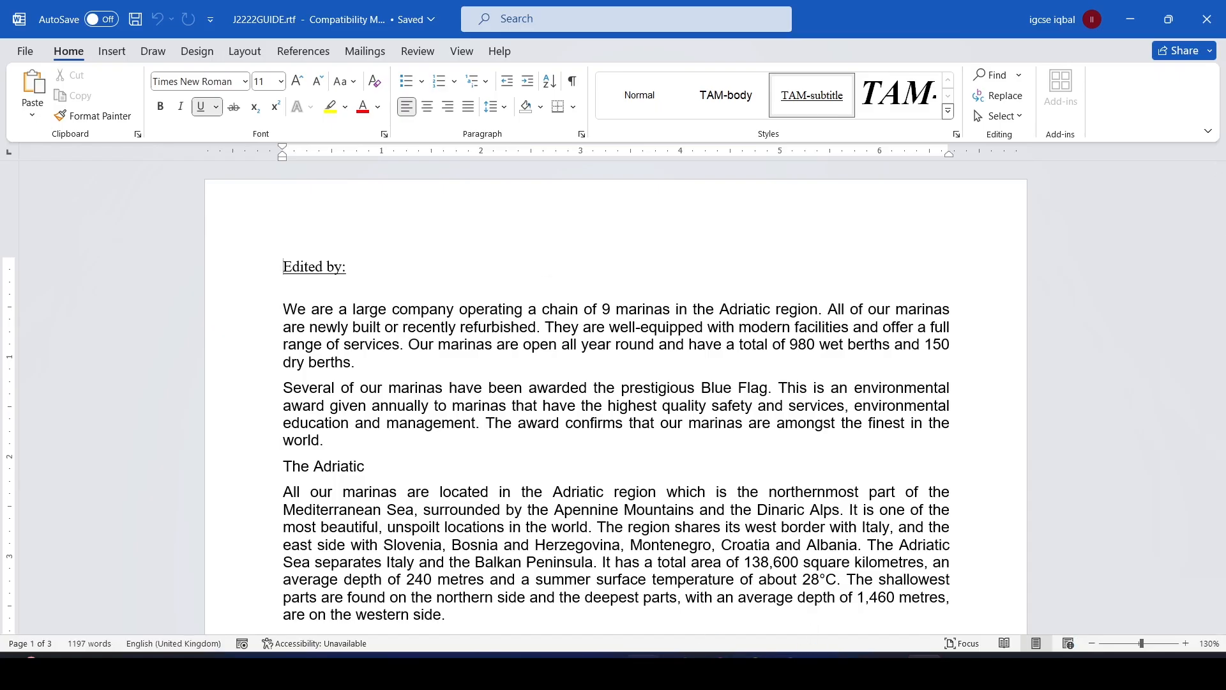
Return to the question paper in Acrobat and highlight "have already been created." in question 1.
key("alt+Tab")
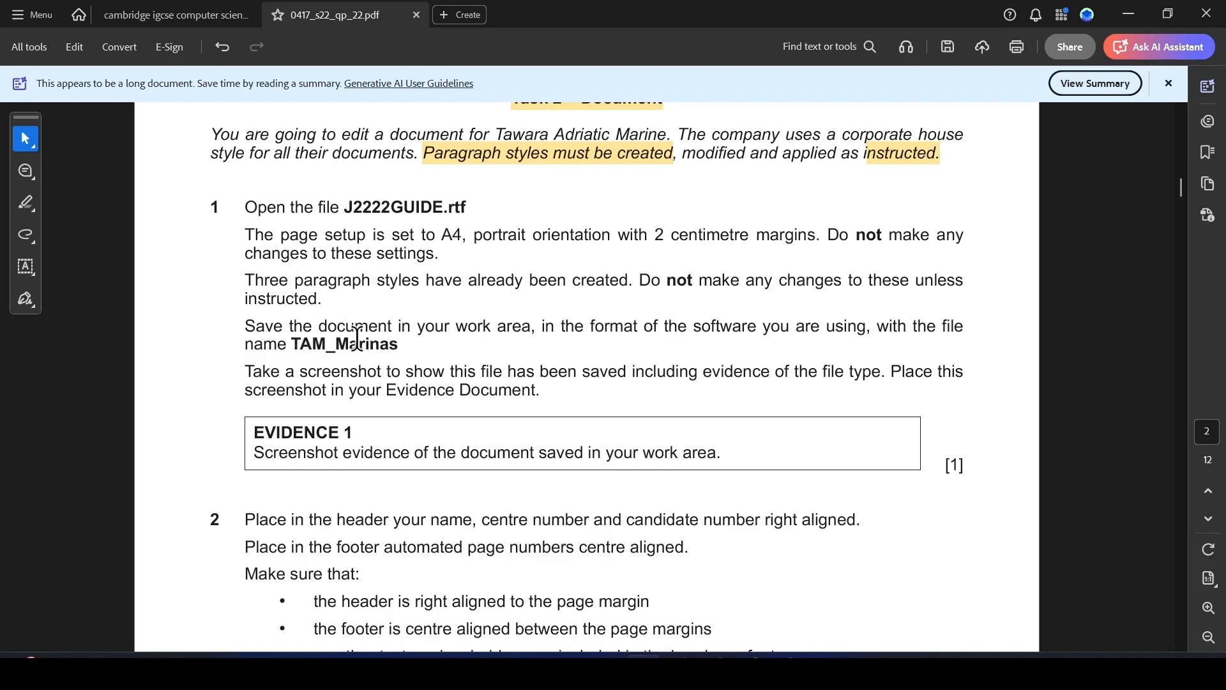
left_click_drag(426, 281, 632, 281)
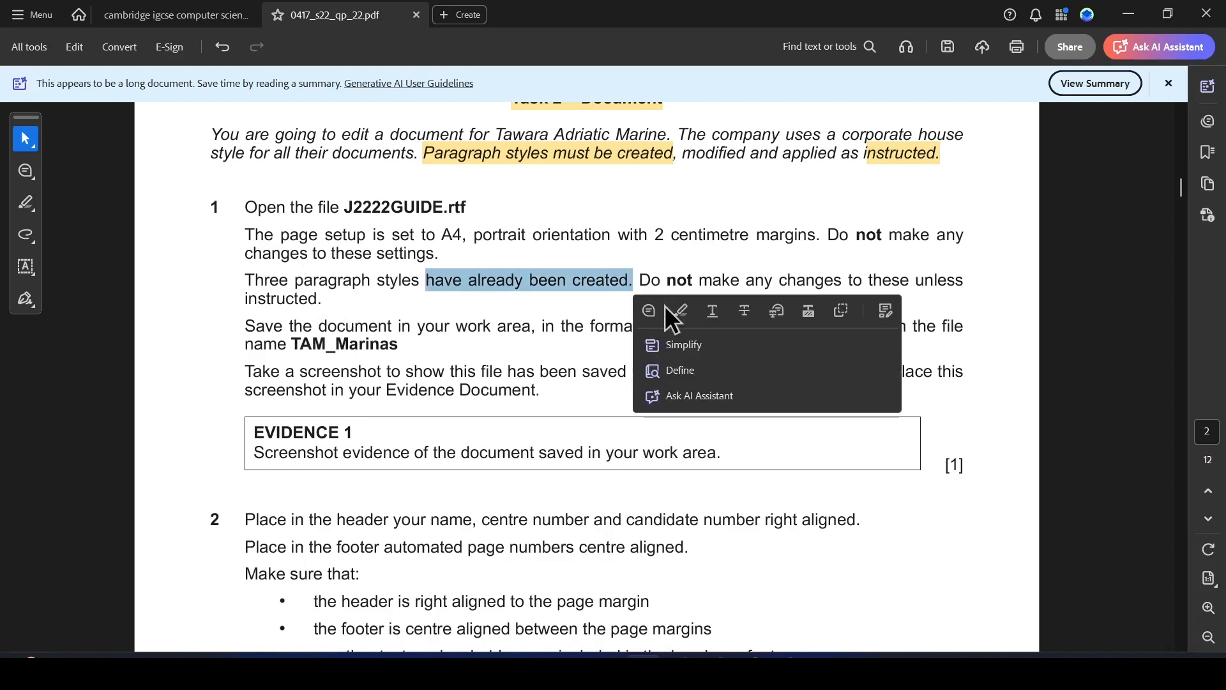
left_click(679, 310)
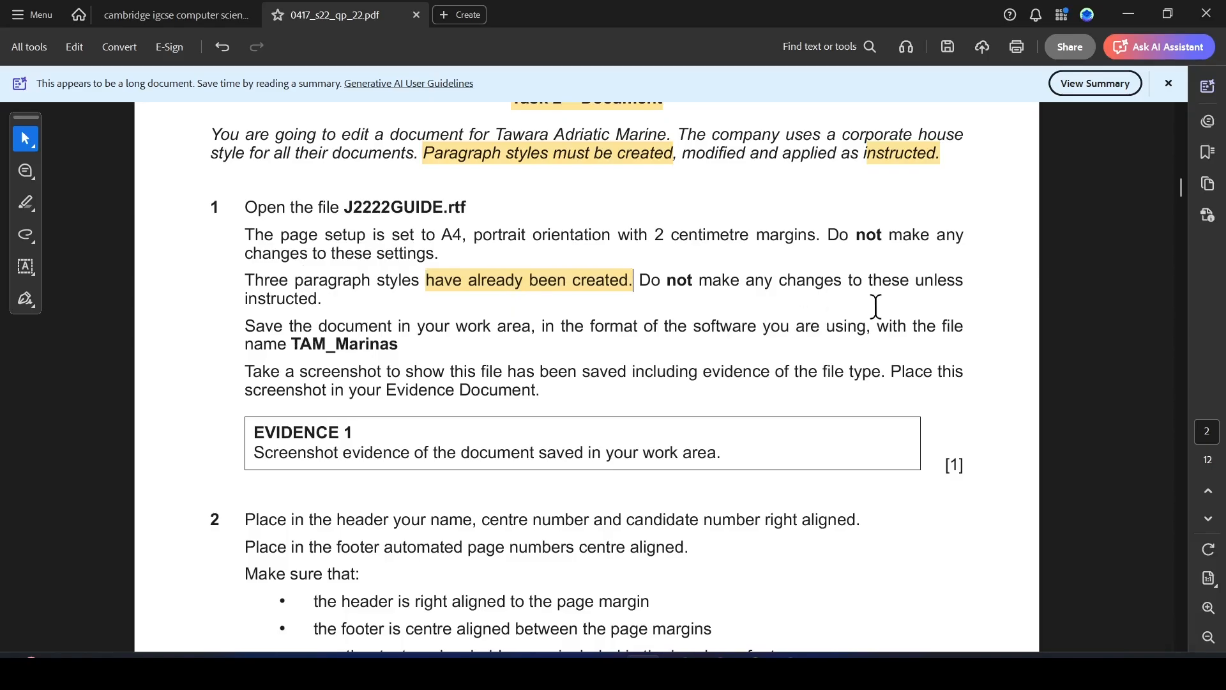
Copy the required file name TAM_Marinas from question 1 of the paper.
scroll(431, 370, "down", 1)
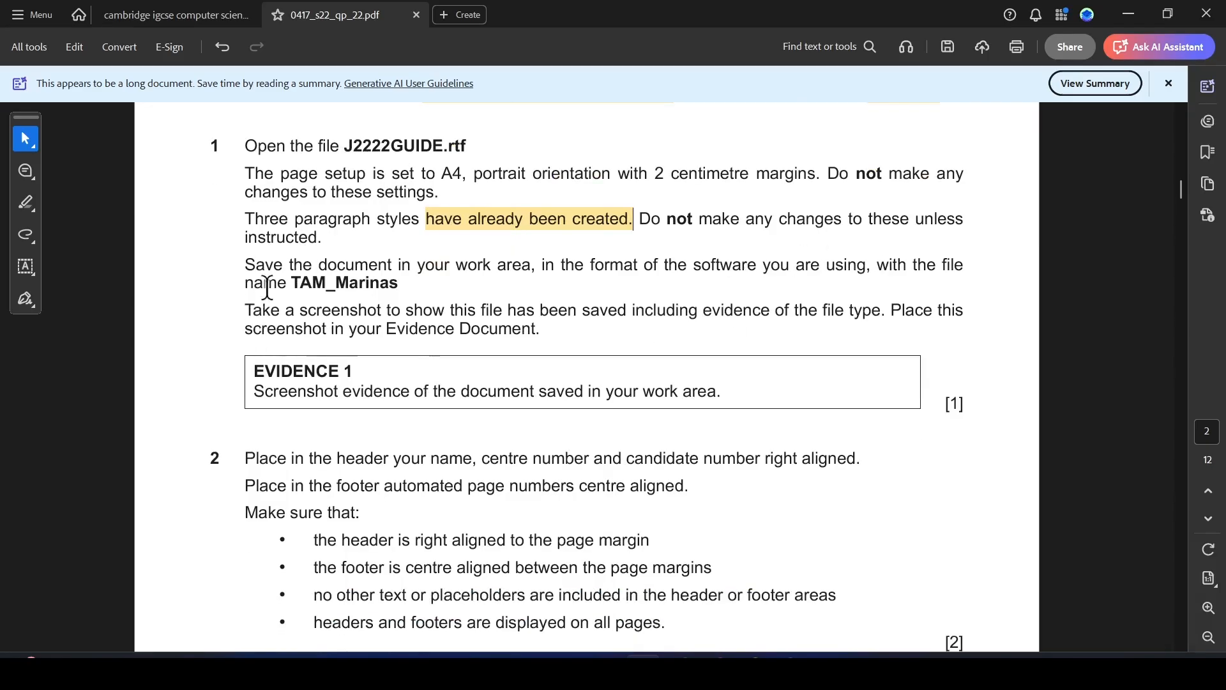
left_click_drag(292, 281, 398, 282)
key("ctrl+c")
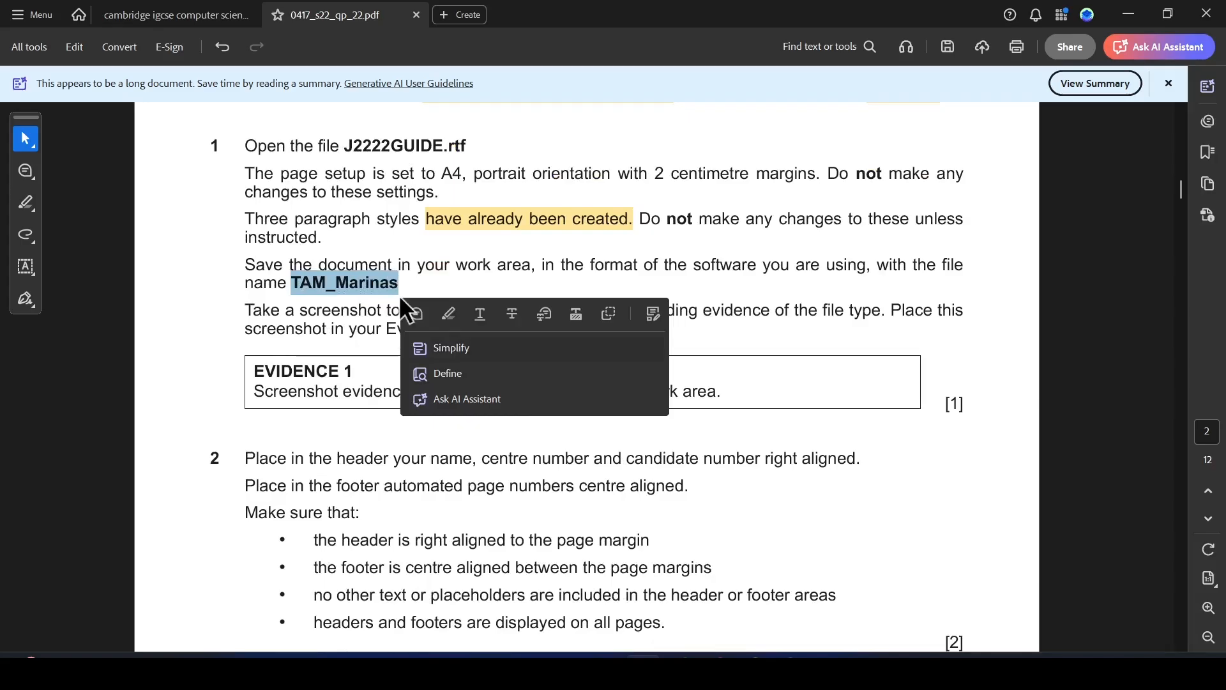
left_click(935, 267)
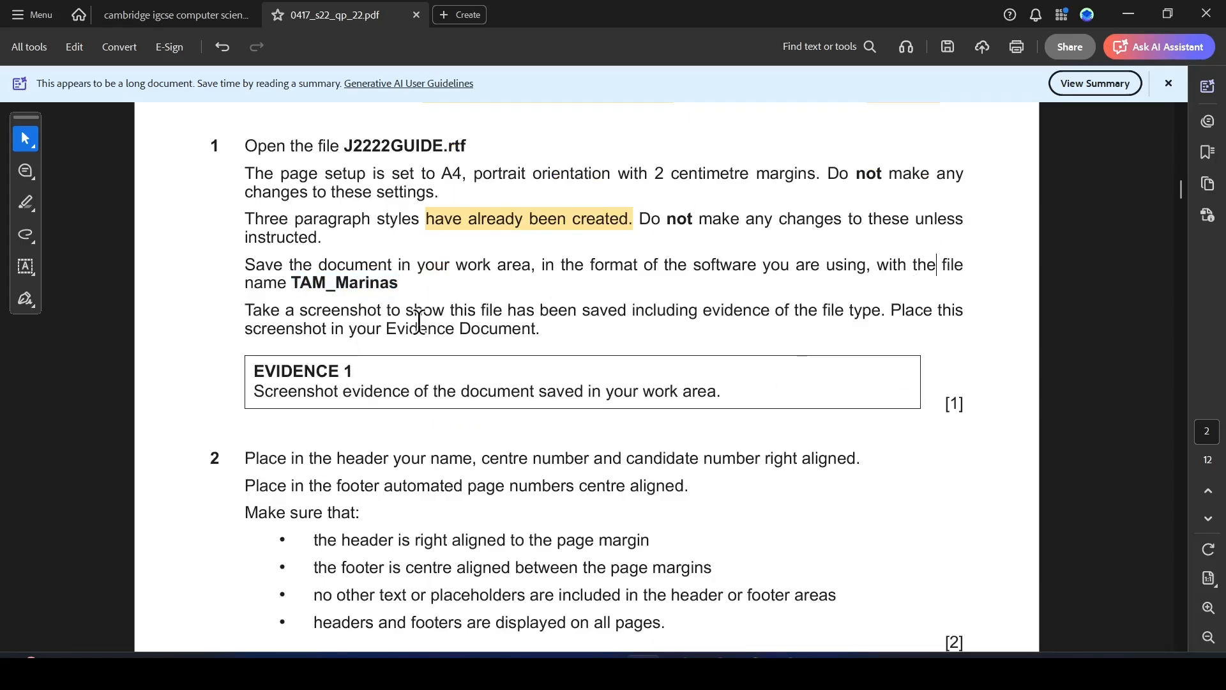
Switch to Word and save the guide document as TAM_Marinas in Word Document (*.docx) format in the June 2022 source files folder.
key("alt+Tab")
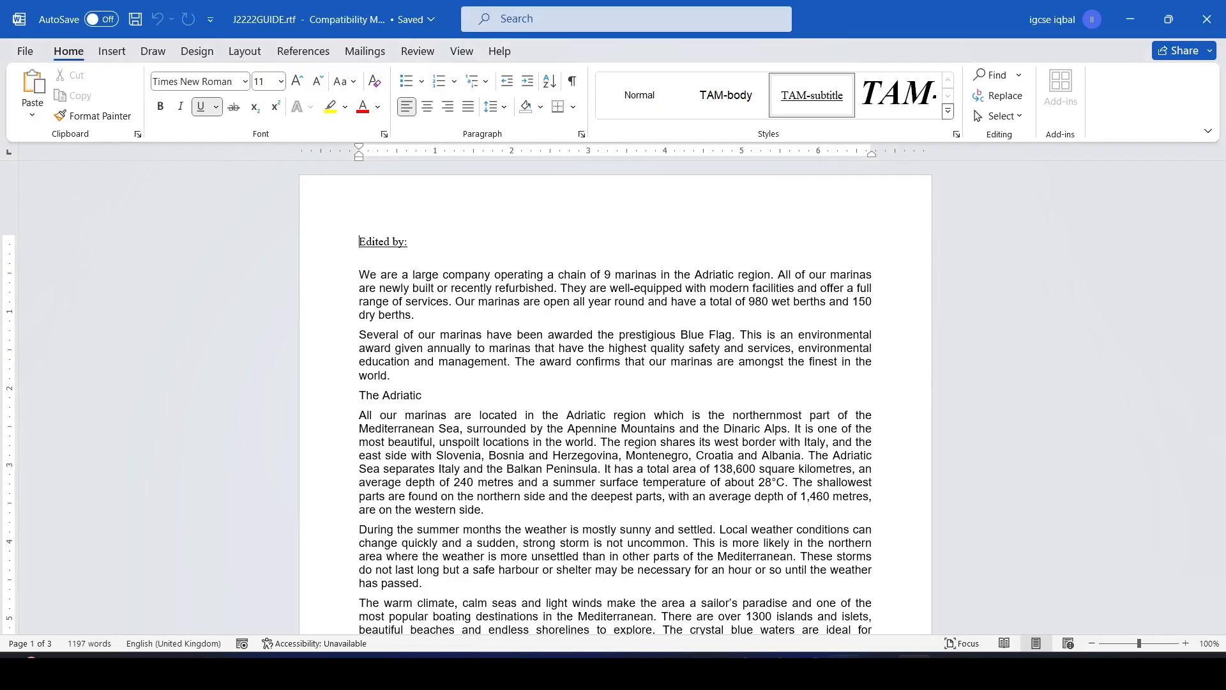
left_click(25, 51)
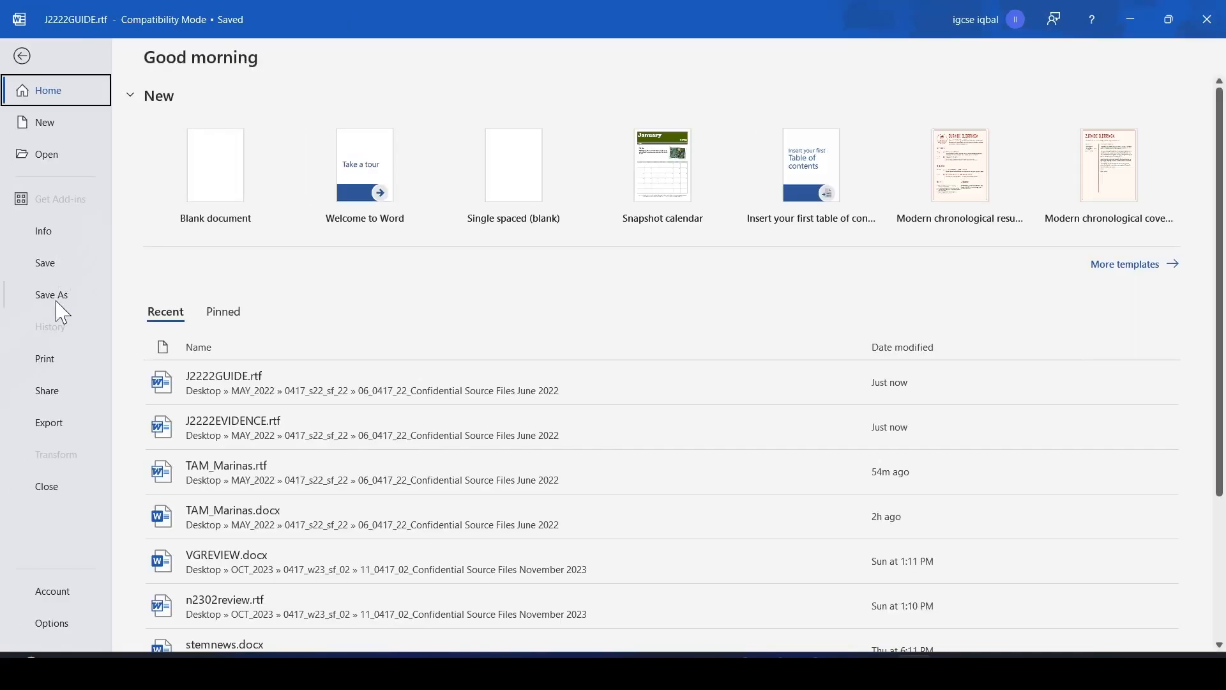
left_click(59, 306)
left_click(553, 198)
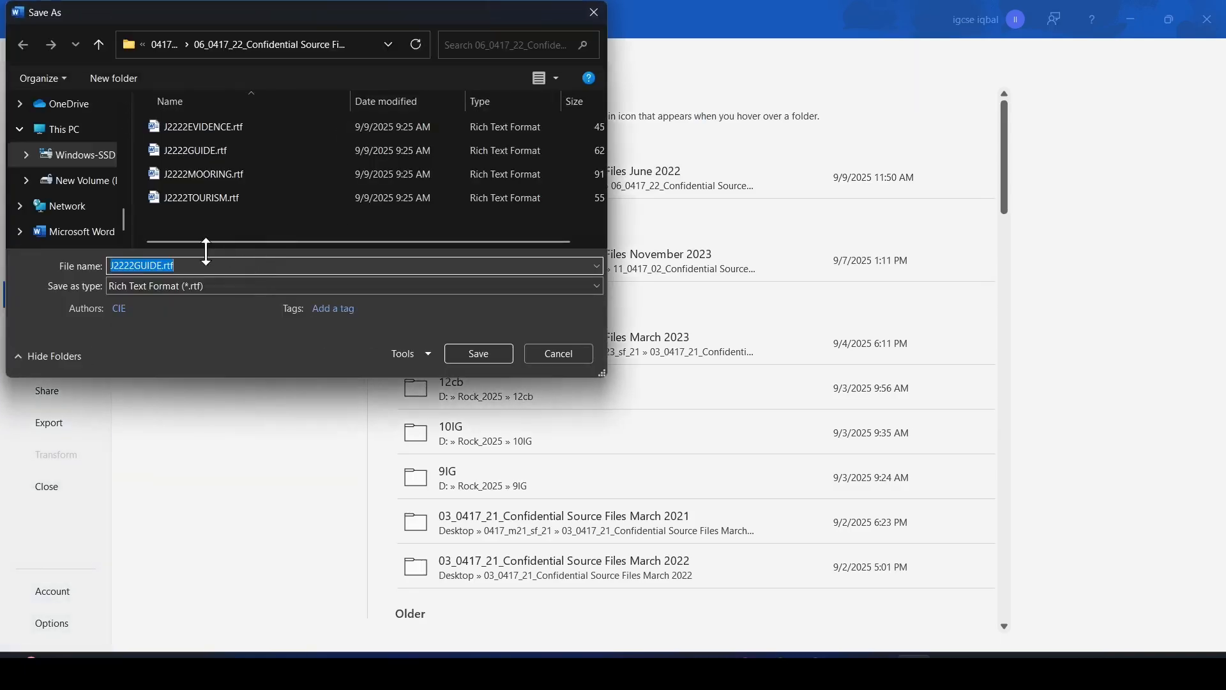
key("ctrl+v")
left_click(213, 285)
scroll(182, 297, "up", 1)
left_click(181, 298)
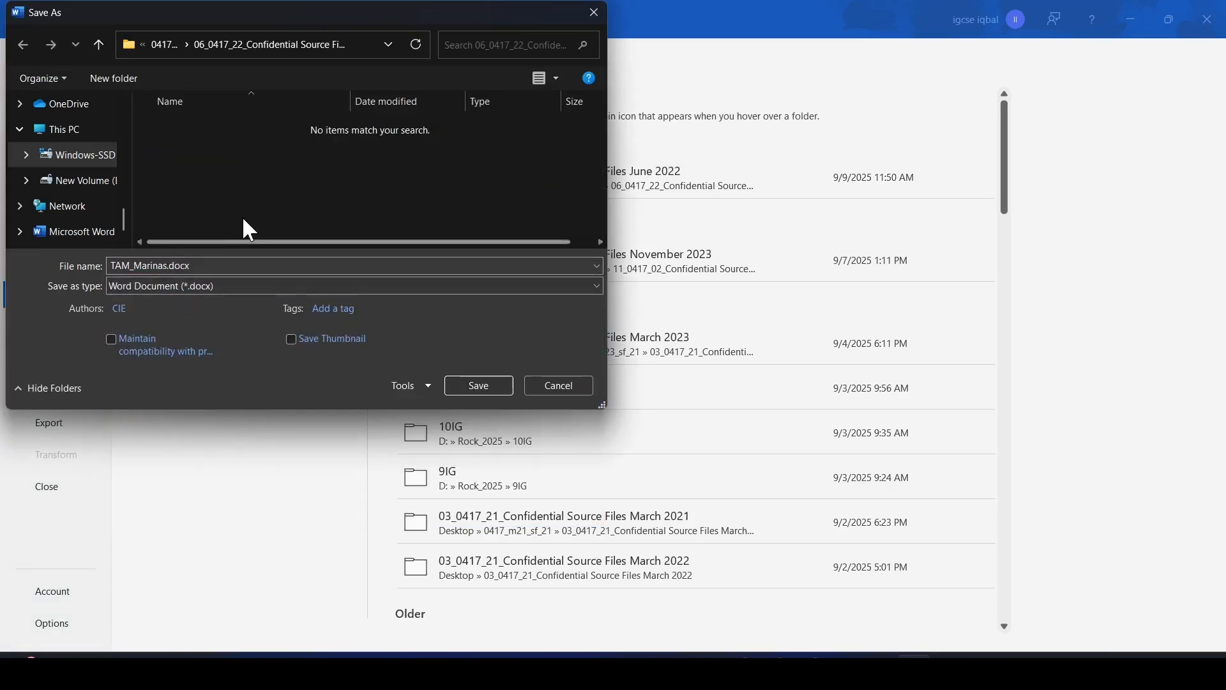
left_click(490, 384)
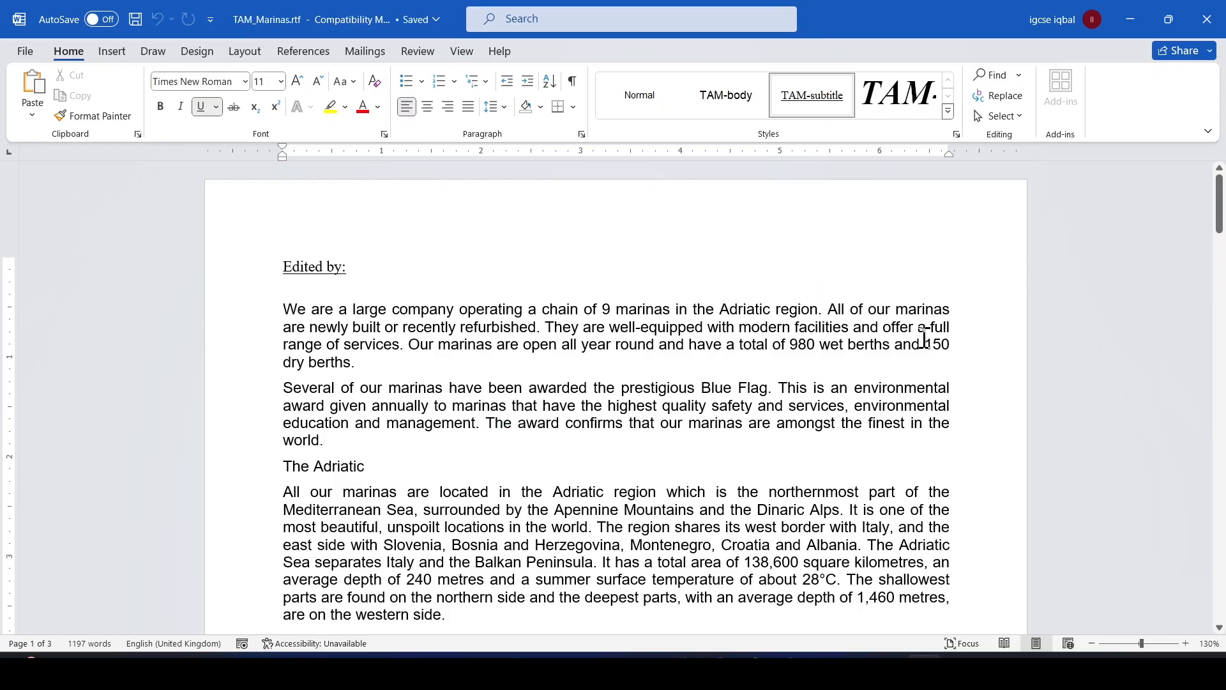
Switch to the question paper in Acrobat and highlight question 2's right-aligned header details and centre-aligned footer page number requirements.
left_click(645, 669)
scroll(528, 392, "down", 2)
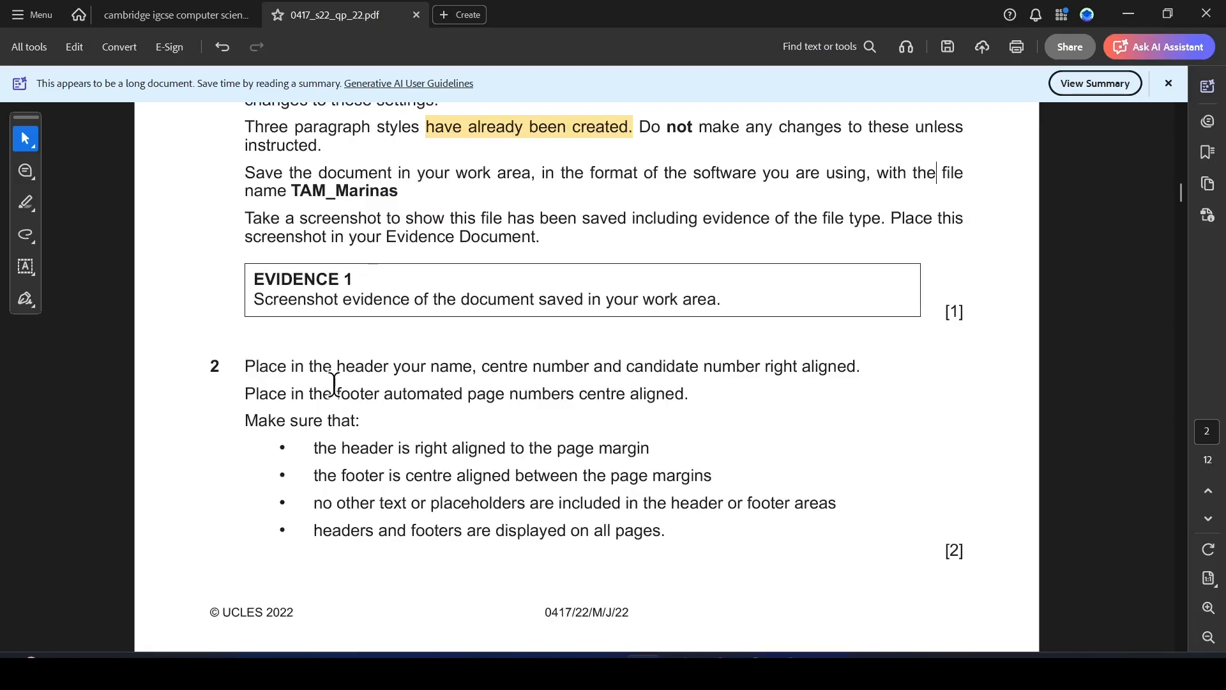
left_click_drag(392, 369, 877, 398)
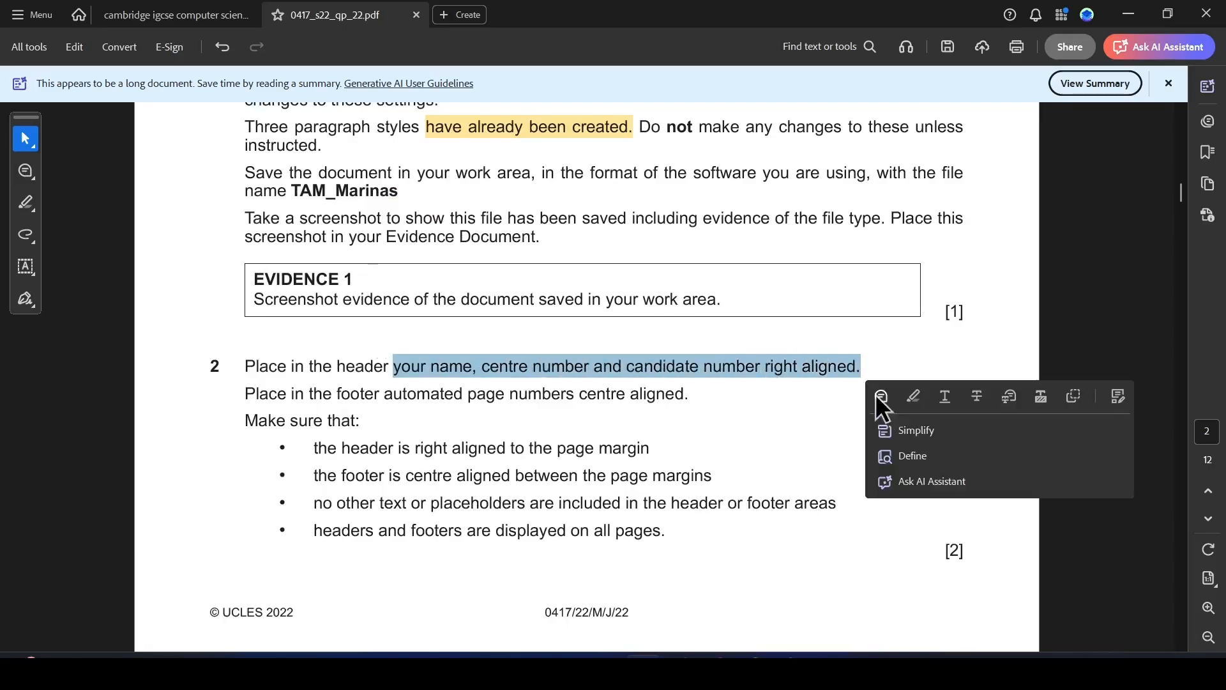
left_click(914, 398)
left_click_drag(338, 398, 668, 405)
left_click(719, 422)
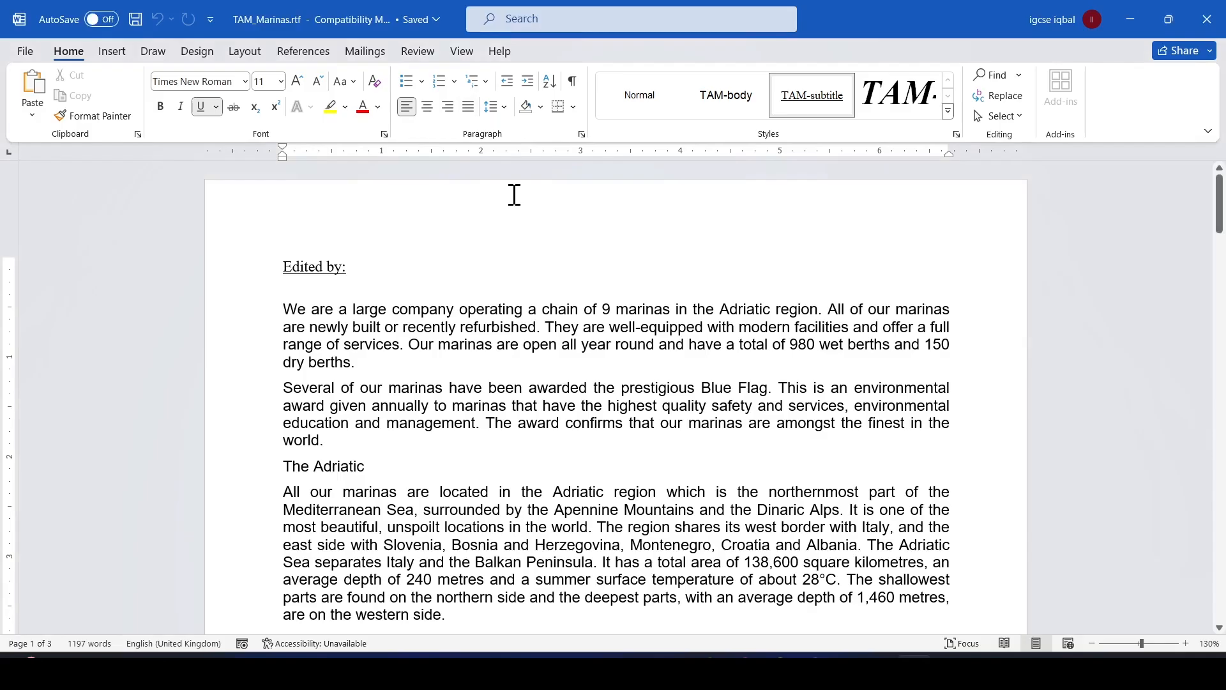
In Word, insert a Blank (Three Columns) header and enter the candidate's name, centre number and candidate number in its right-aligned placeholder.
scroll(484, 355, "down", 2)
scroll(484, 355, "up", 2)
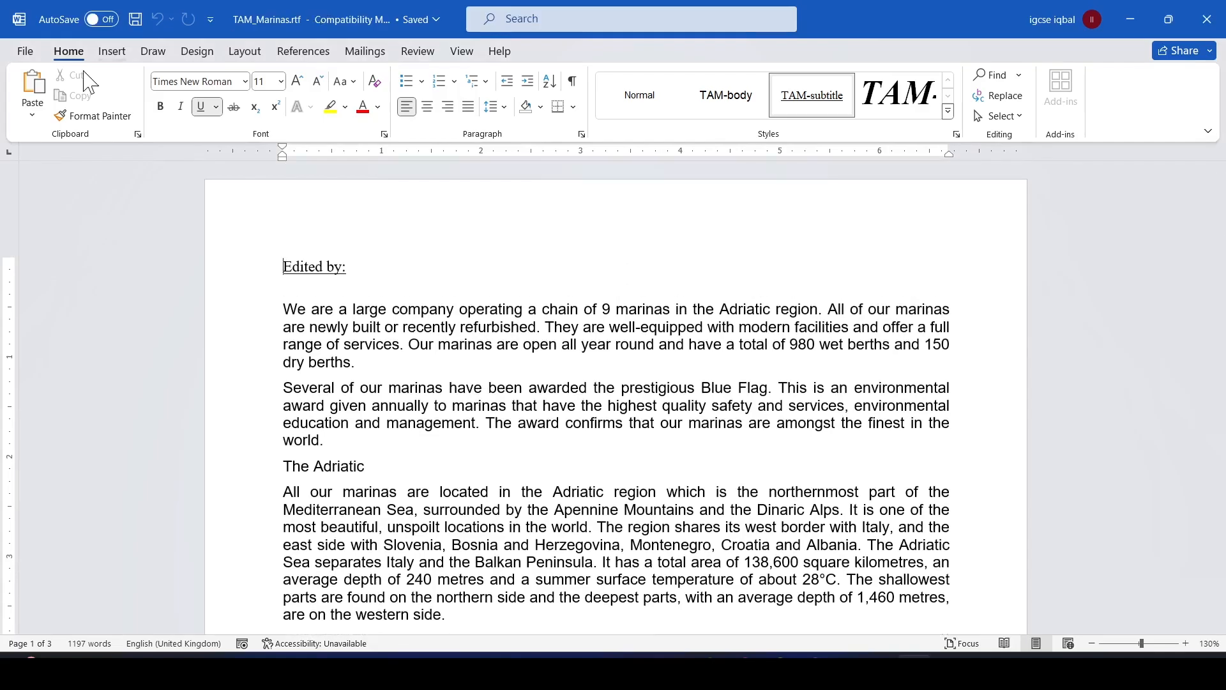
left_click(112, 51)
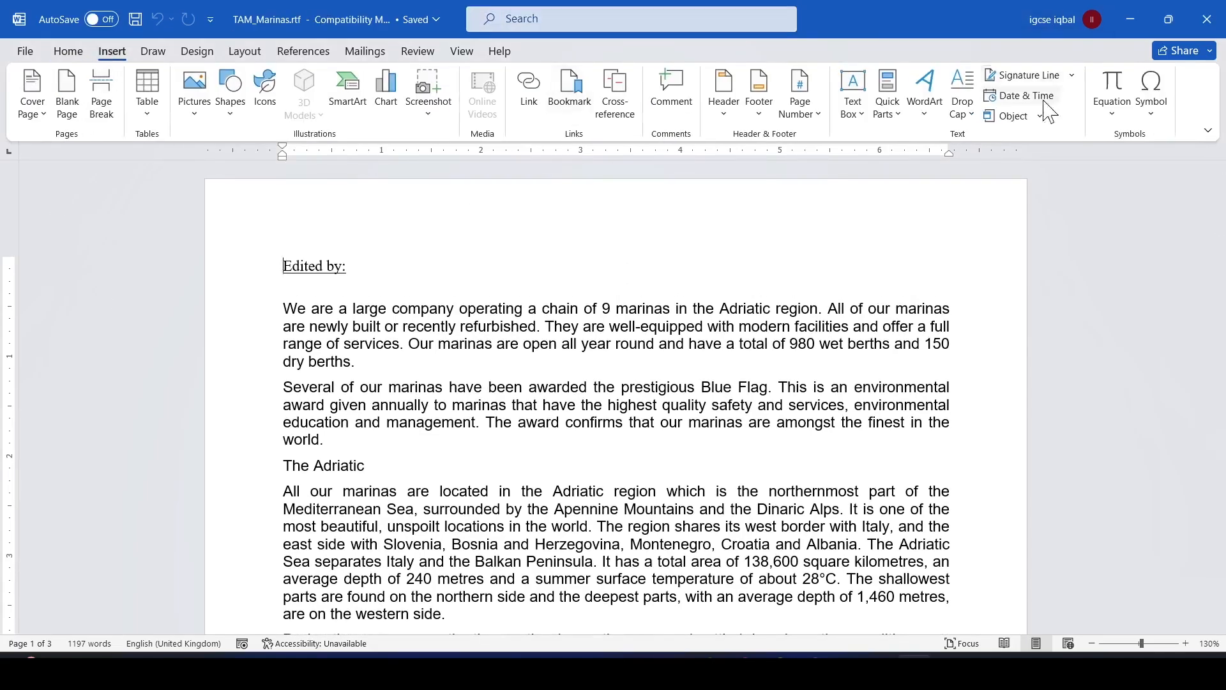
left_click(727, 115)
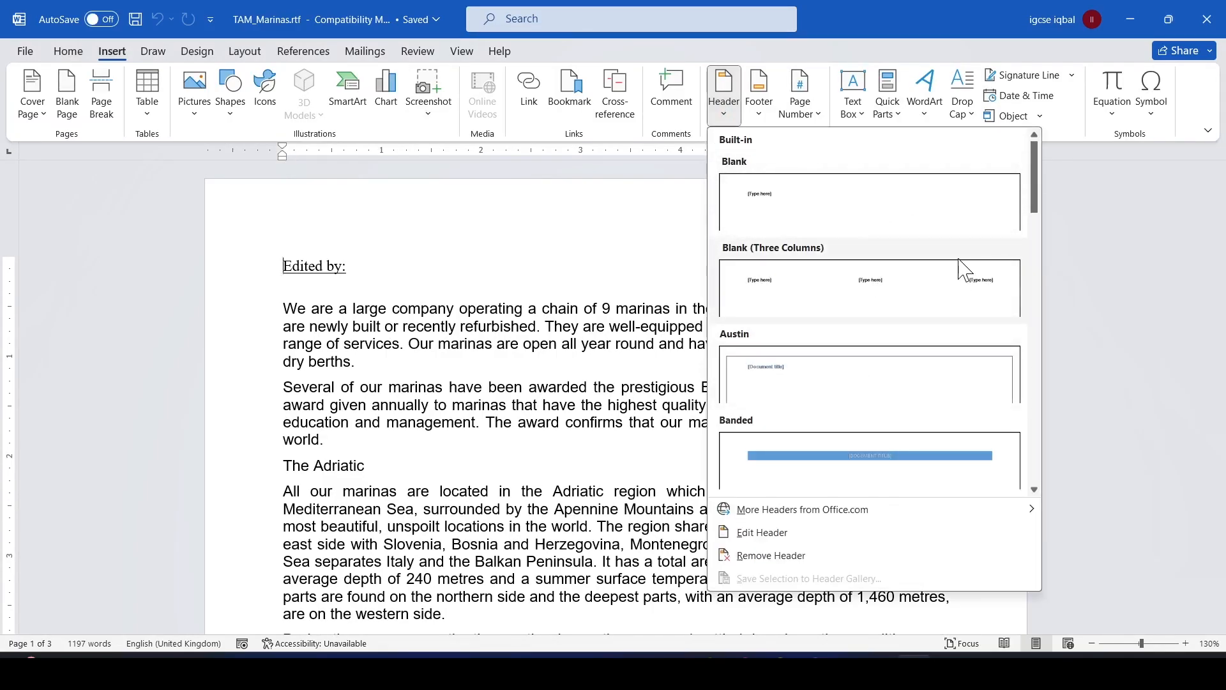
left_click(926, 297)
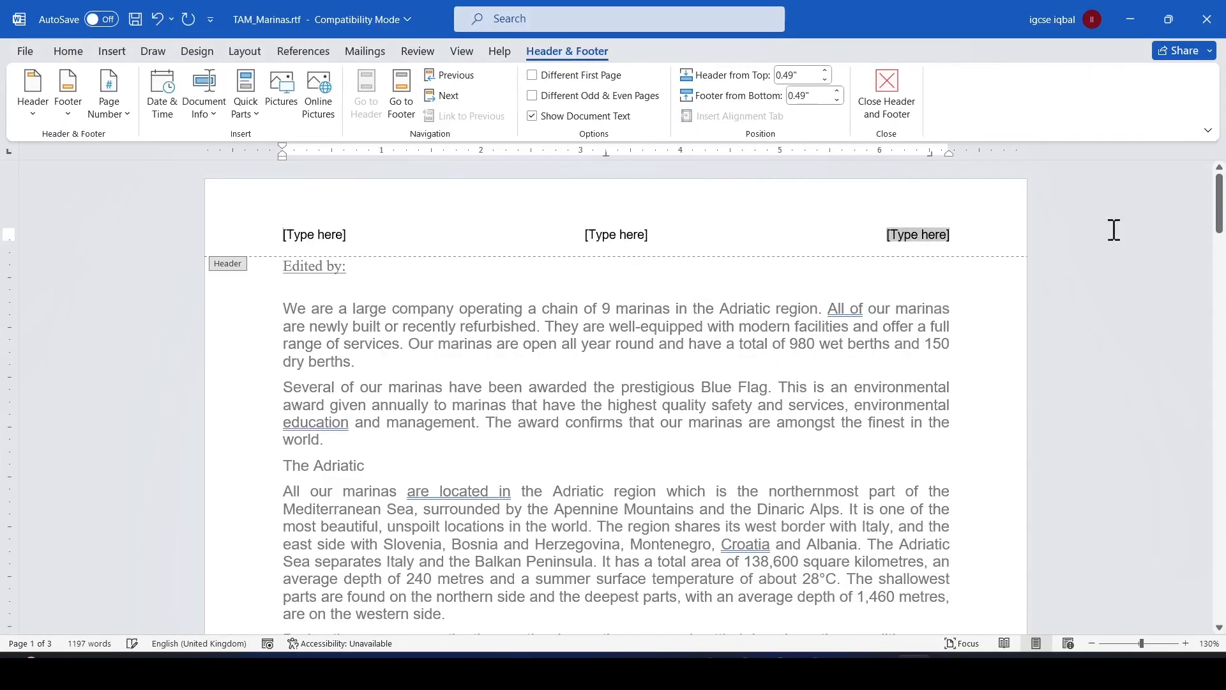
type("AB")
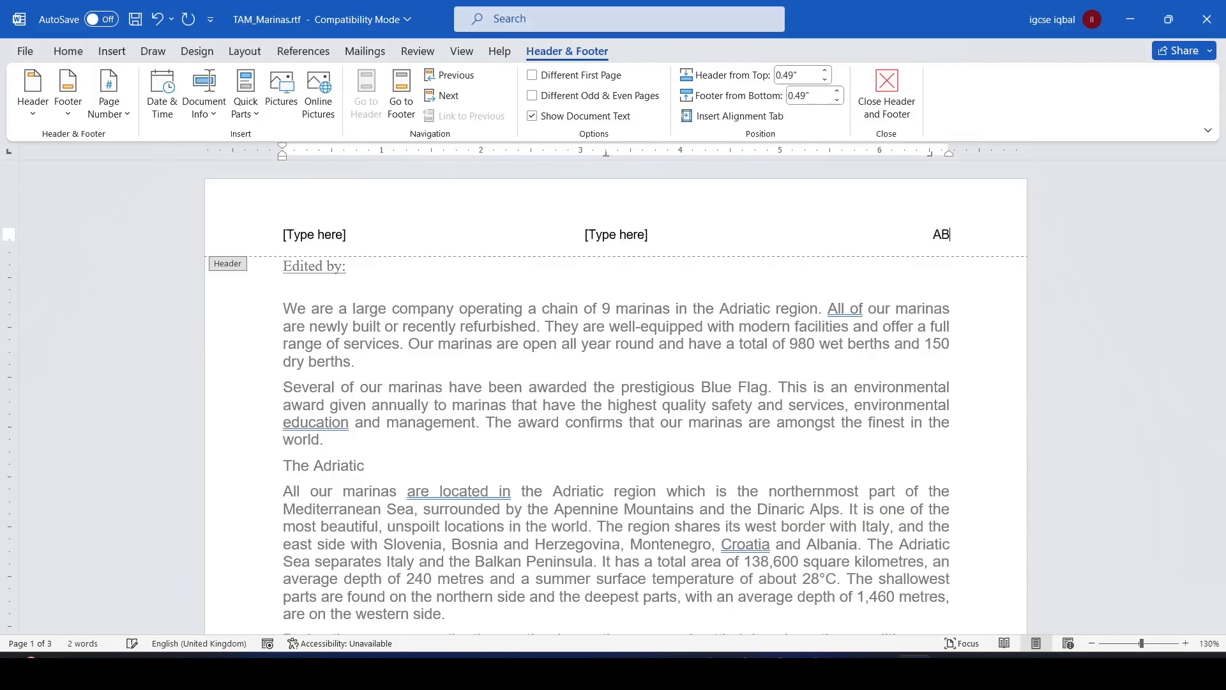
type("CIN1231234")
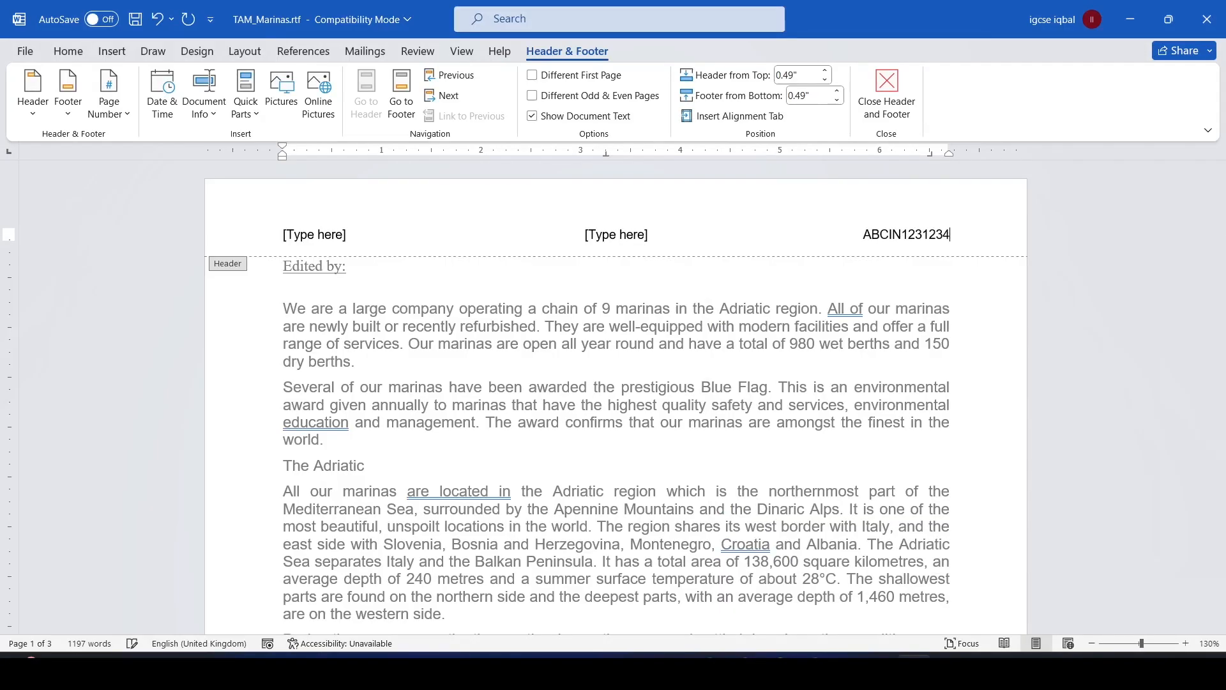
Delete the unused centre and left header placeholders and return to the body text.
left_click(639, 238)
key("Delete")
left_click(309, 236)
key("Delete")
double_click(562, 378)
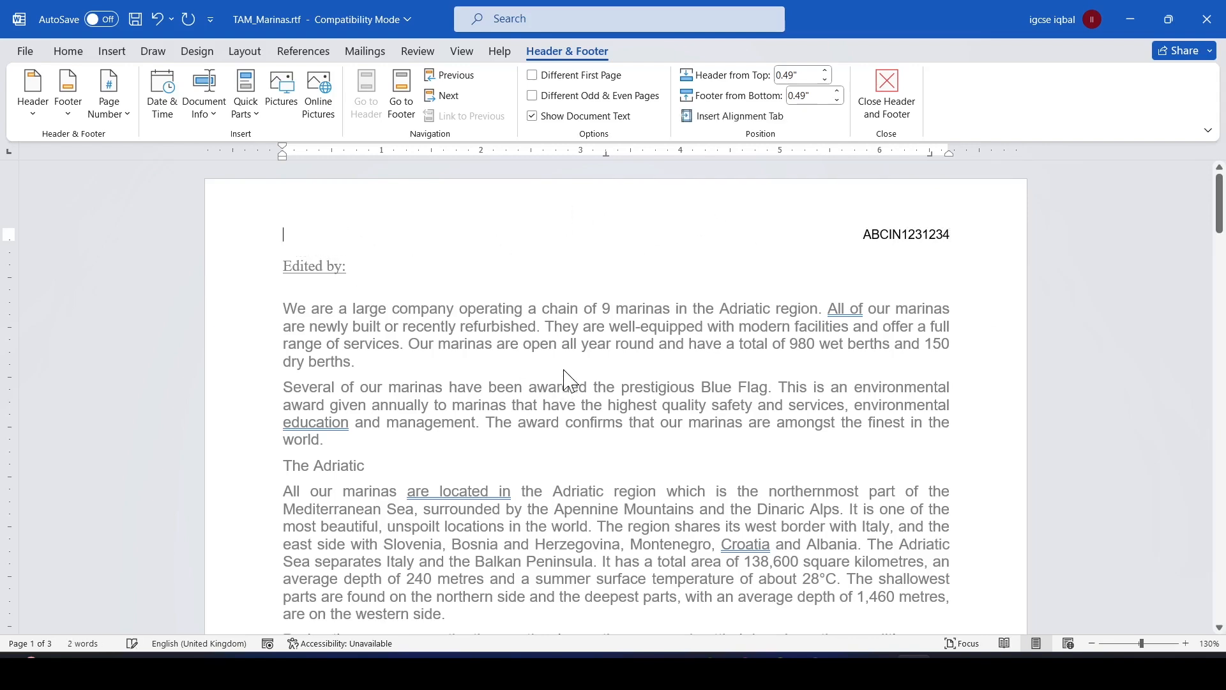
Insert automatic page numbers centred at the bottom of the page and close the footer.
left_click(111, 51)
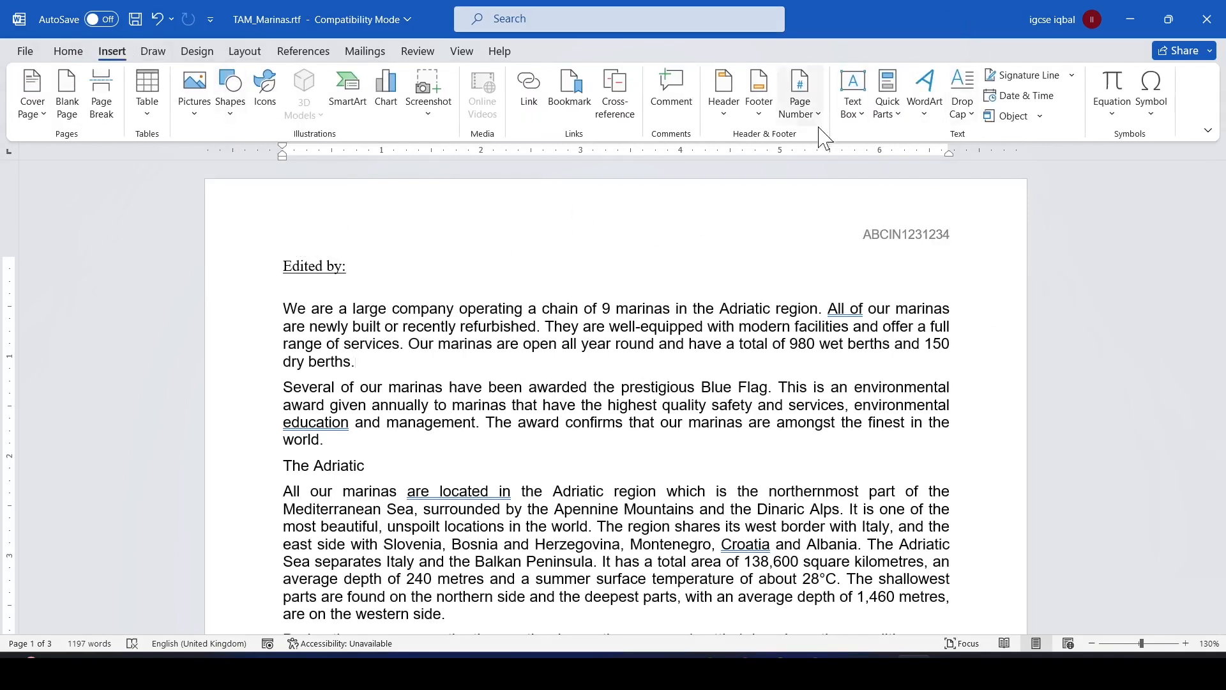
left_click(799, 102)
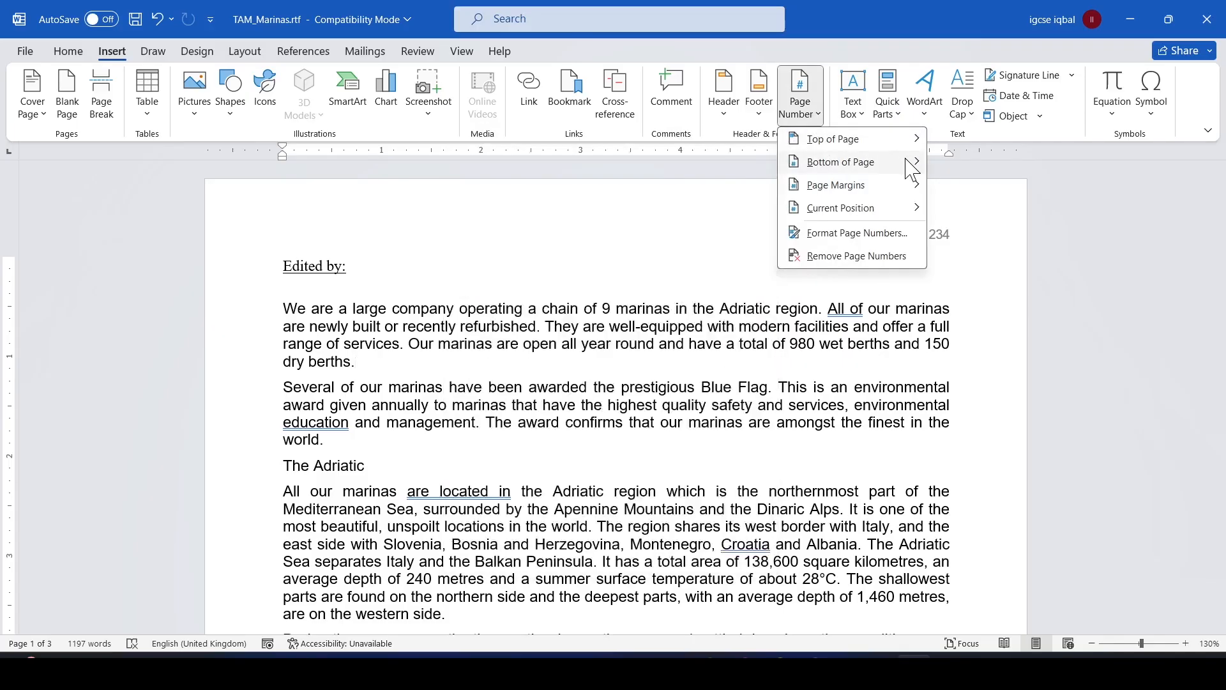
mouse_move(910, 165)
left_click(618, 313)
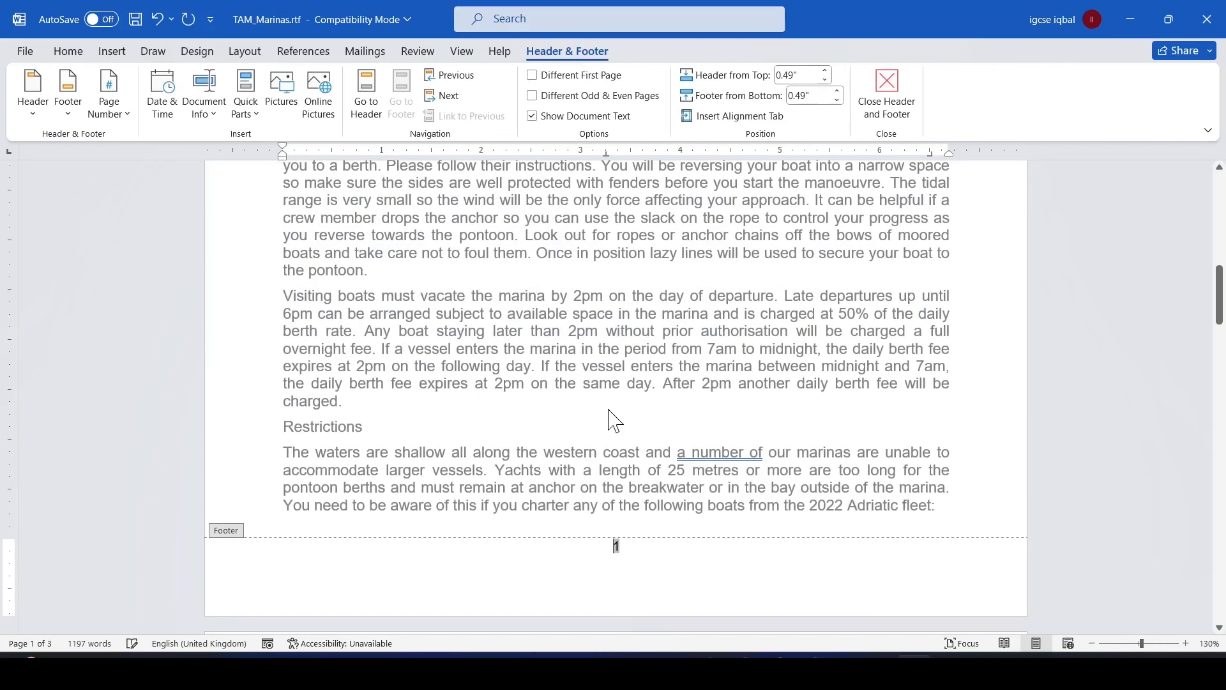
double_click(618, 402)
scroll(633, 550, "down", 3)
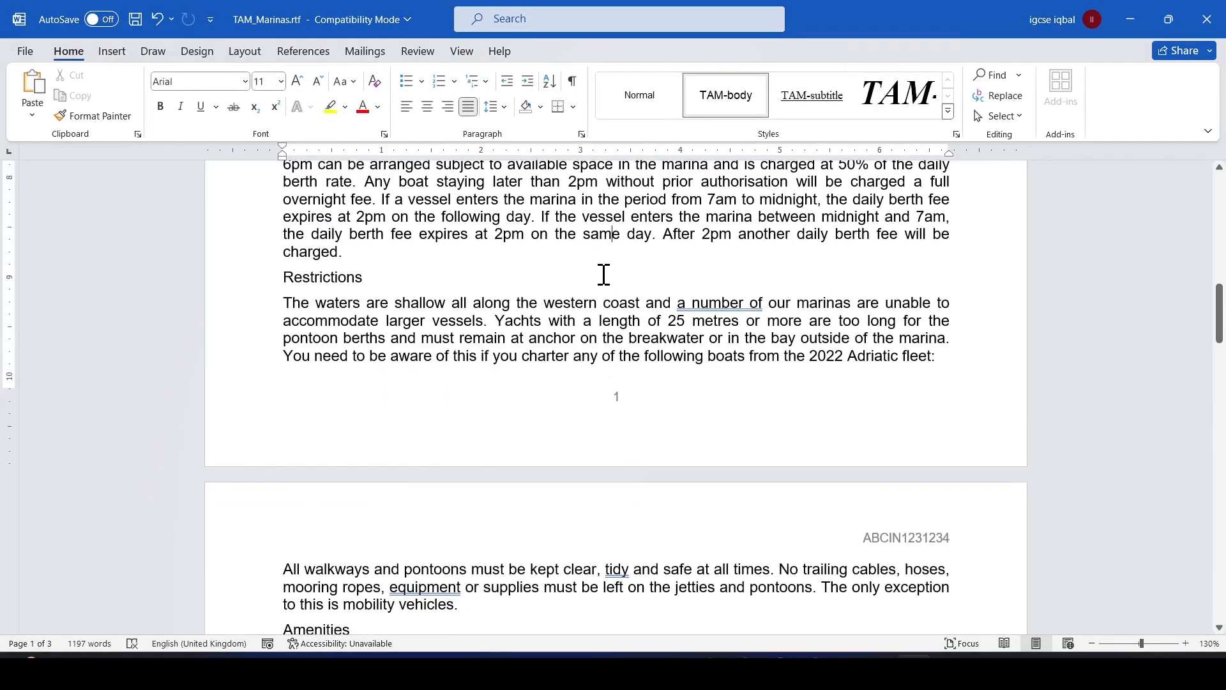
Switch to the question paper in Acrobat and read question 2's conditions for the header and footer.
key("alt+Tab")
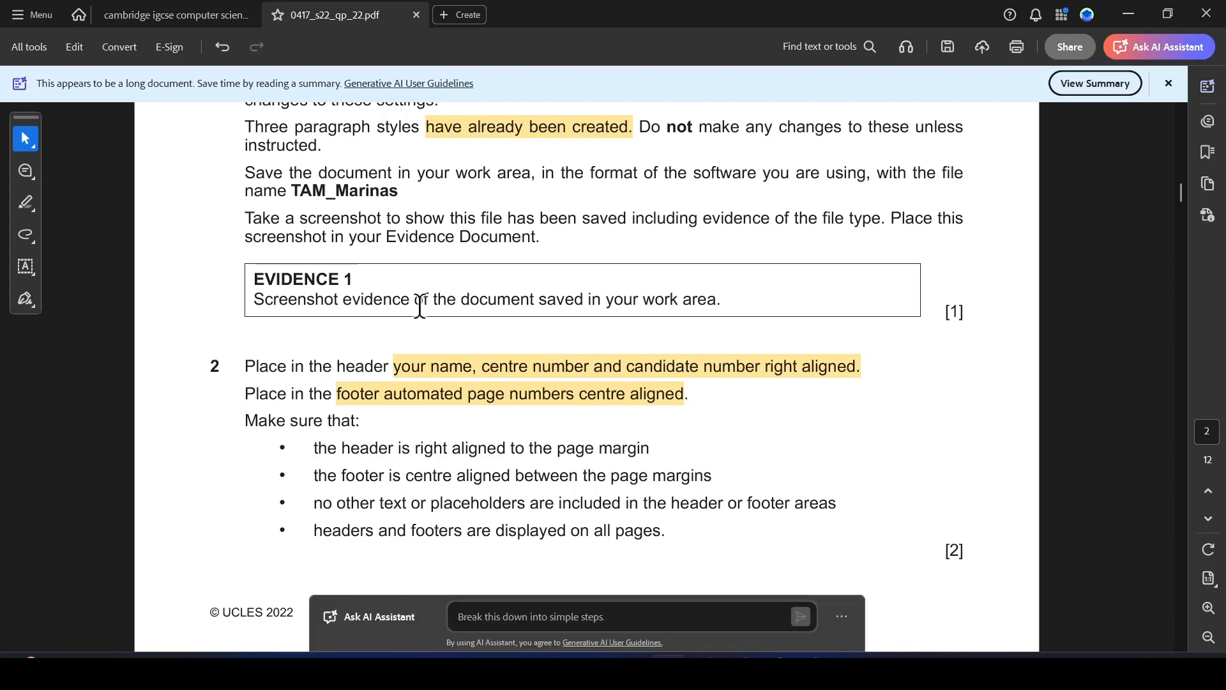
scroll(443, 396, "down", 2)
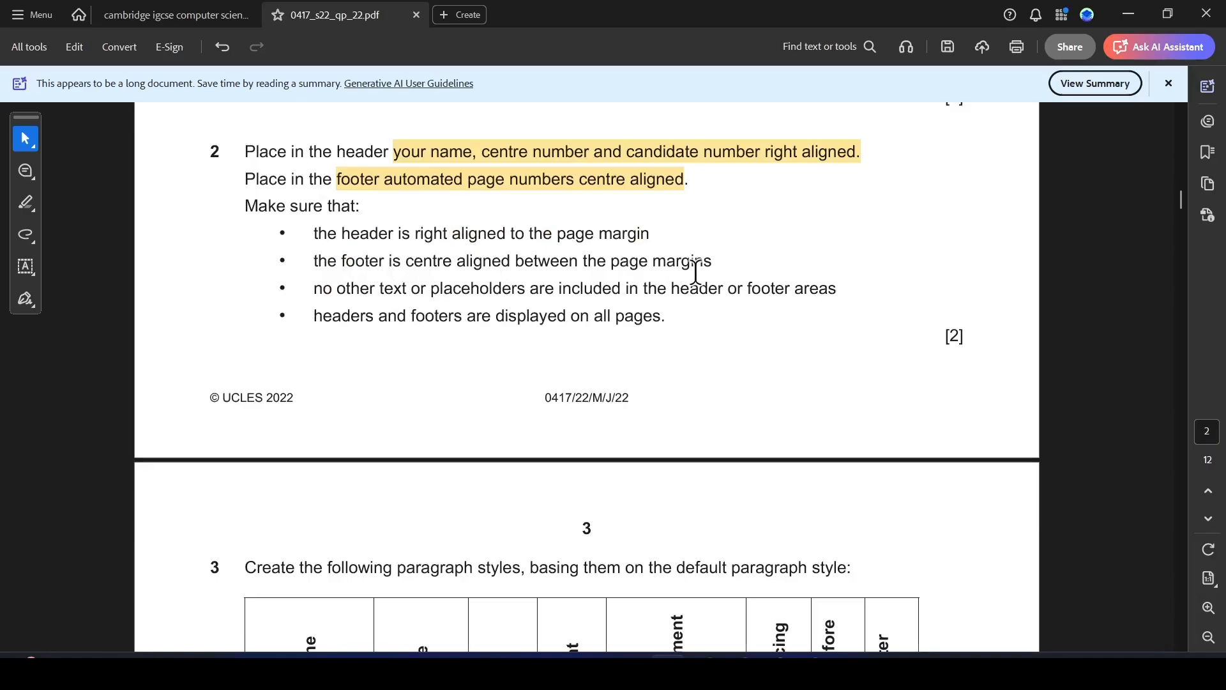
scroll(581, 338, "down", 1)
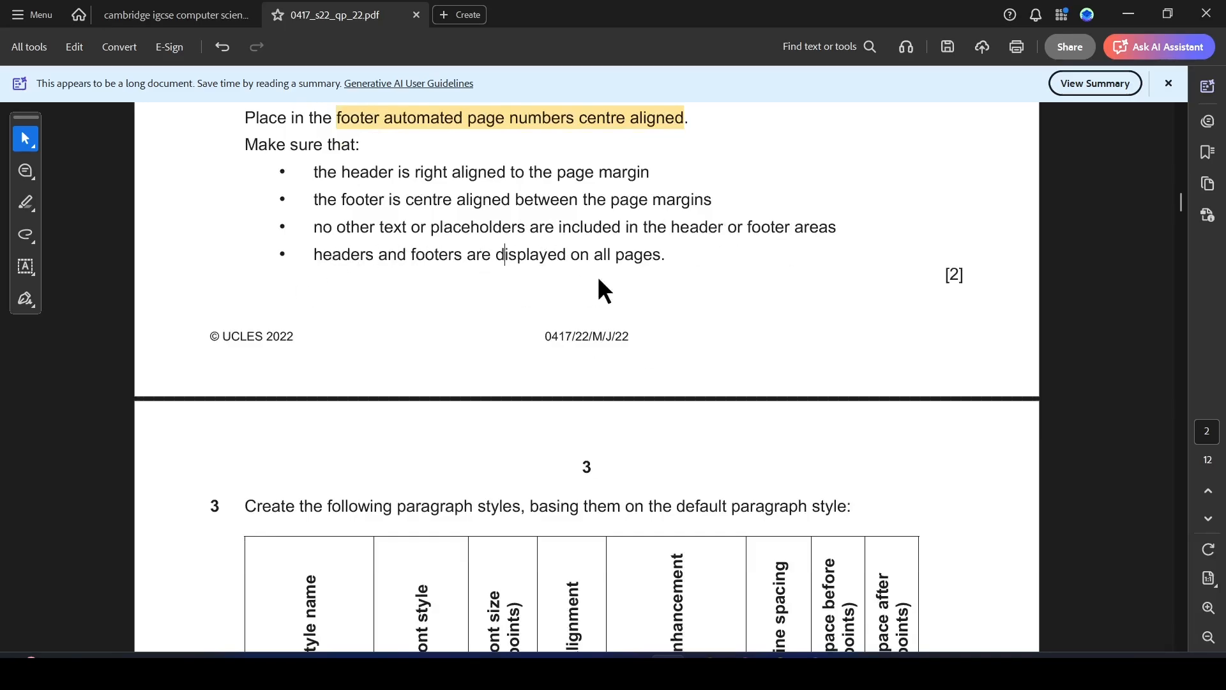
Switch back to Word and check the header and the footer page number on every page of the document.
key("alt+Tab")
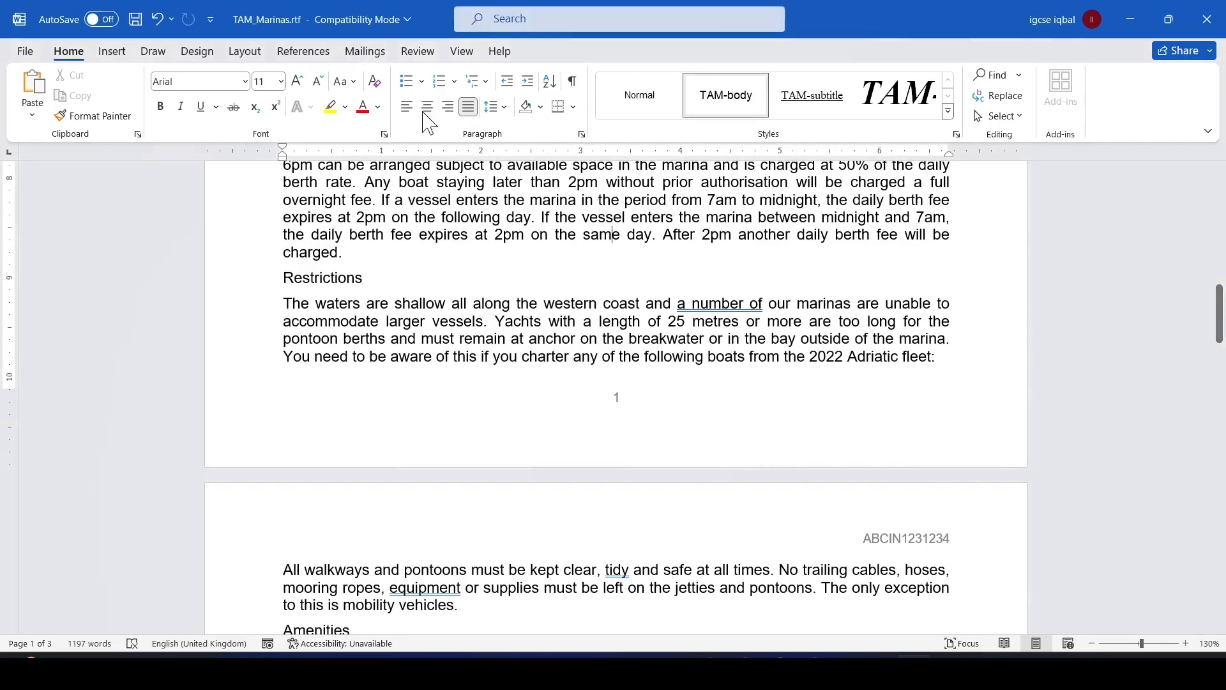
scroll(665, 306, "up", 8)
scroll(670, 313, "up", 5)
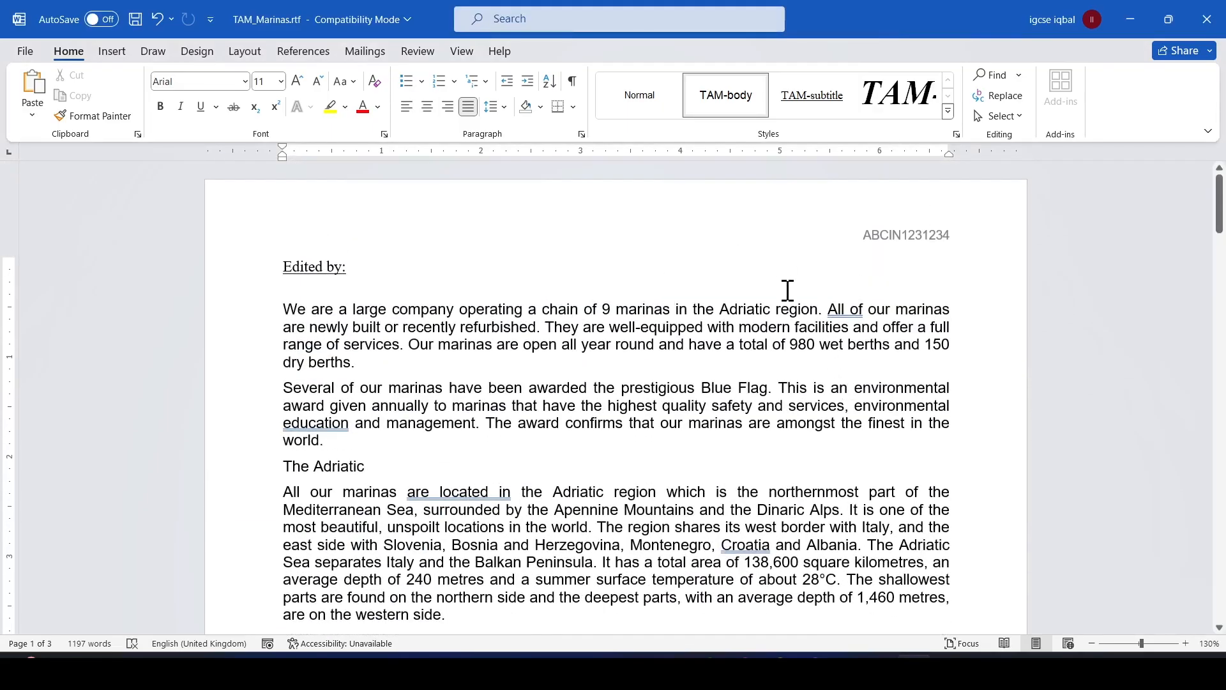
scroll(823, 242, "down", 3)
scroll(899, 266, "up", 3)
scroll(741, 352, "down", 20)
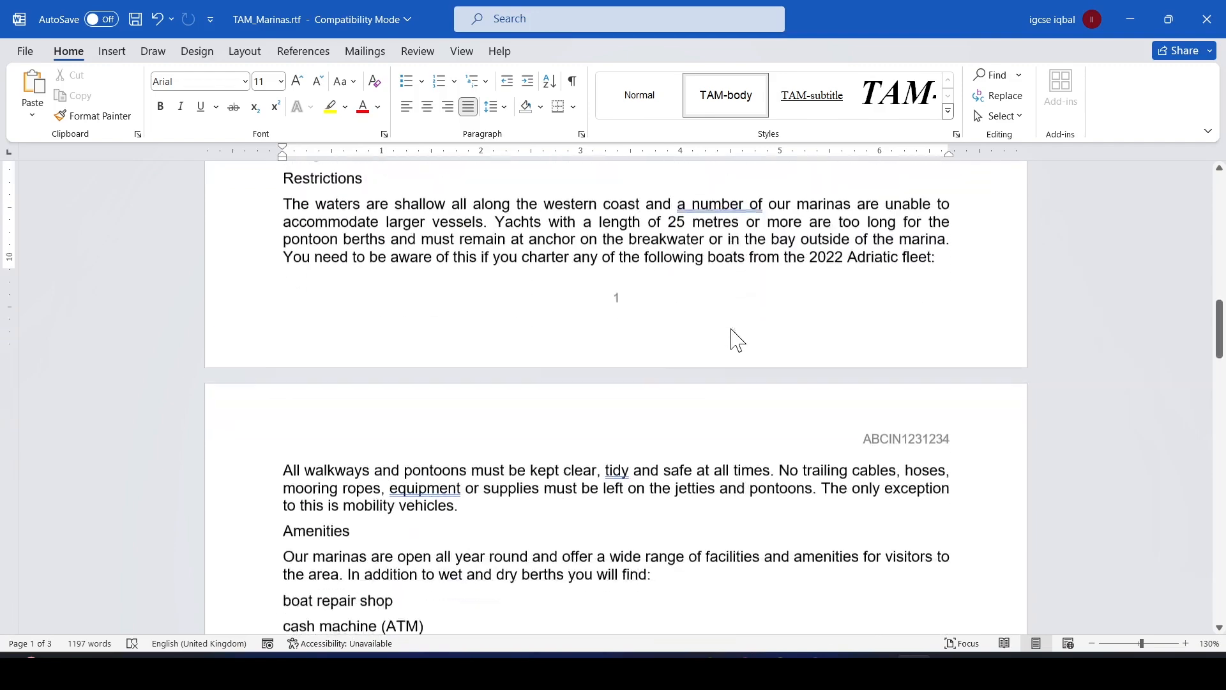
scroll(733, 329, "down", 10)
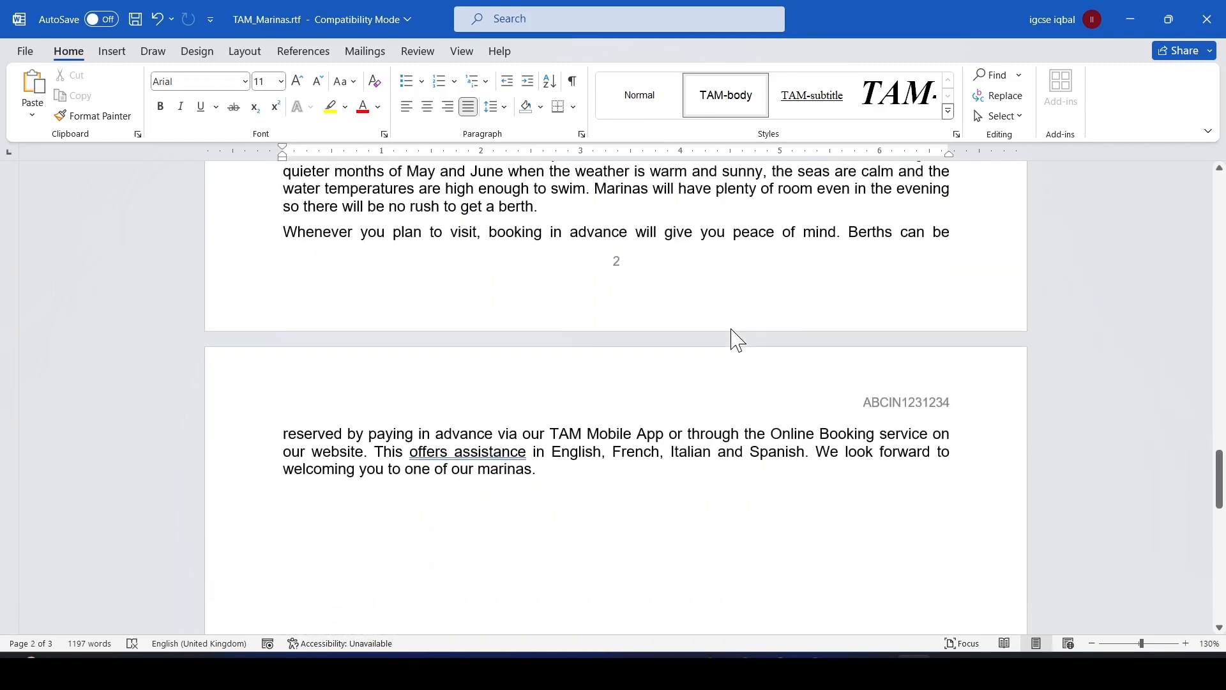
scroll(732, 330, "down", 5)
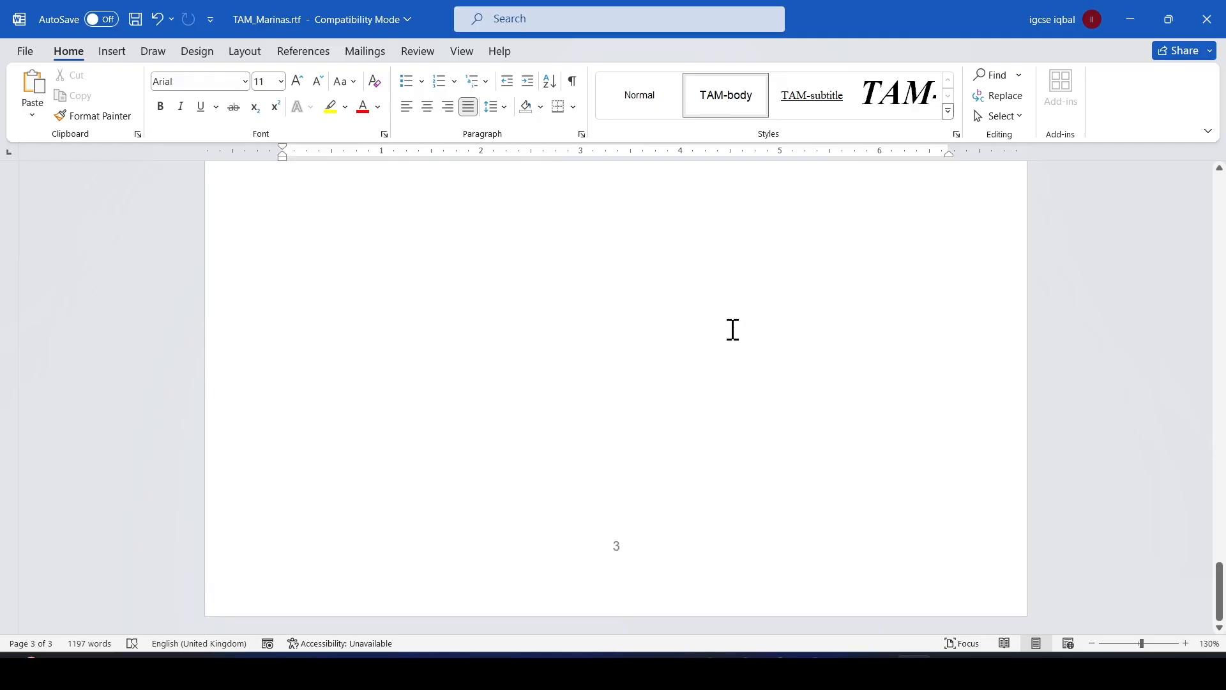
scroll(733, 329, "up", 15)
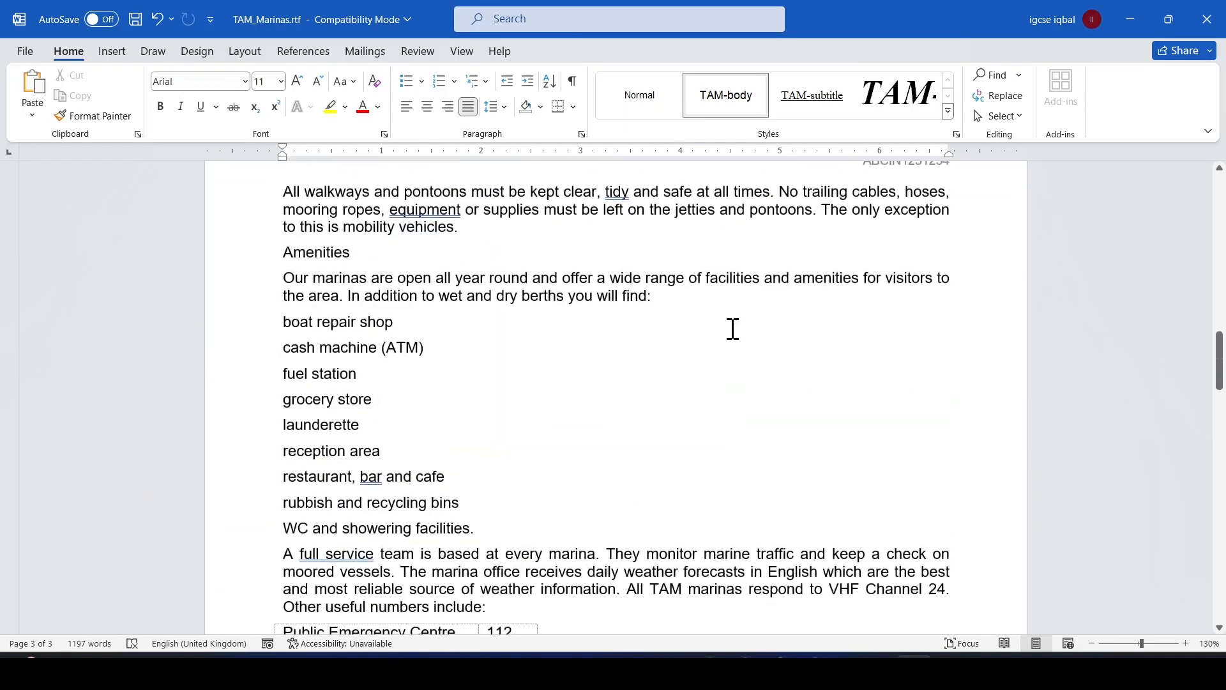
scroll(685, 356, "up", 15)
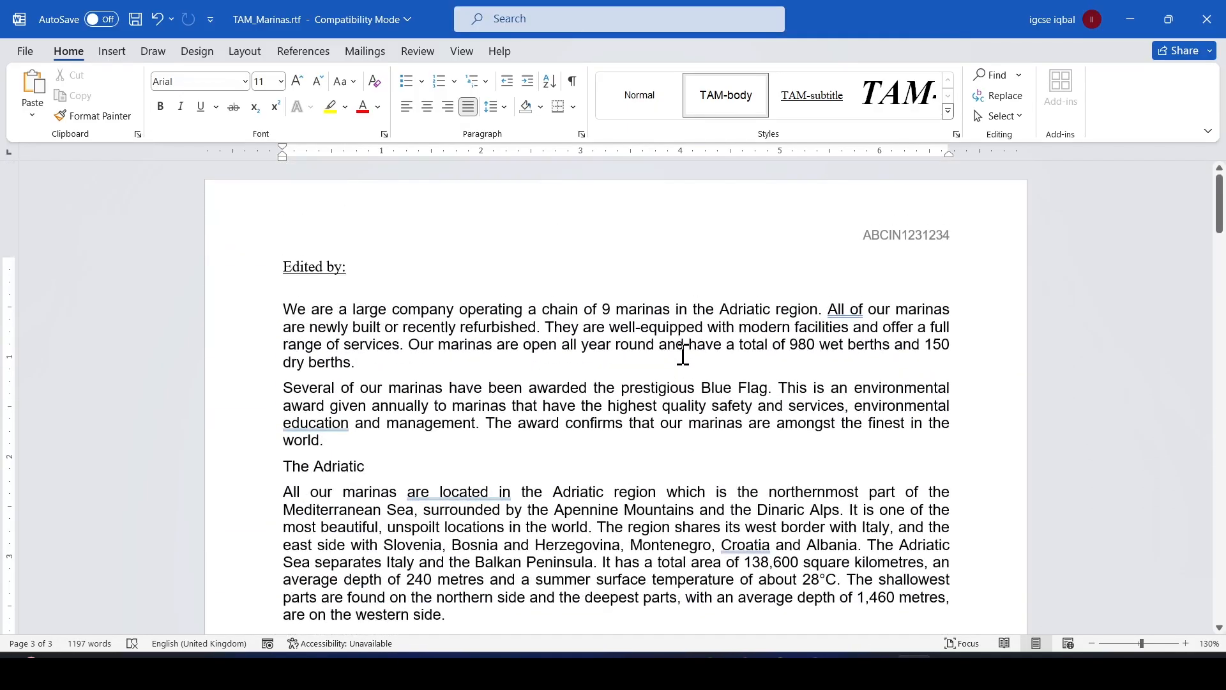
Switch to Acrobat and highlight "default paragraph" and "paragraph styles," in question 3's instruction.
left_click(668, 668)
scroll(511, 432, "down", 5)
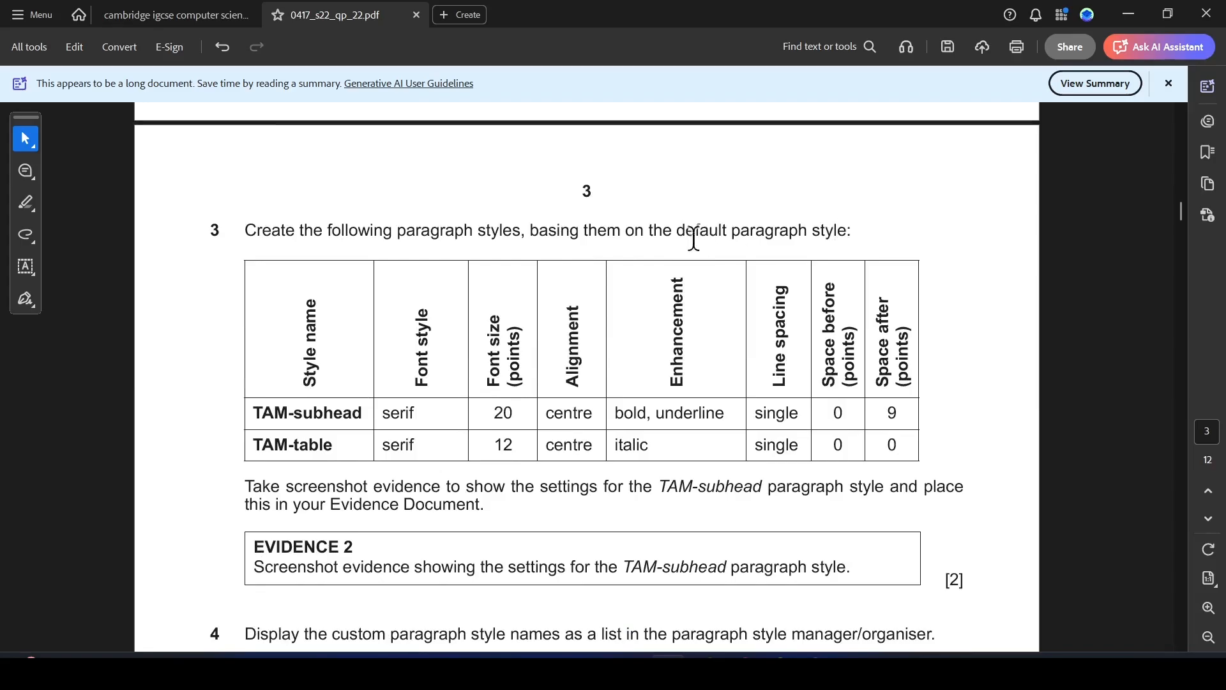
left_click_drag(679, 233, 809, 231)
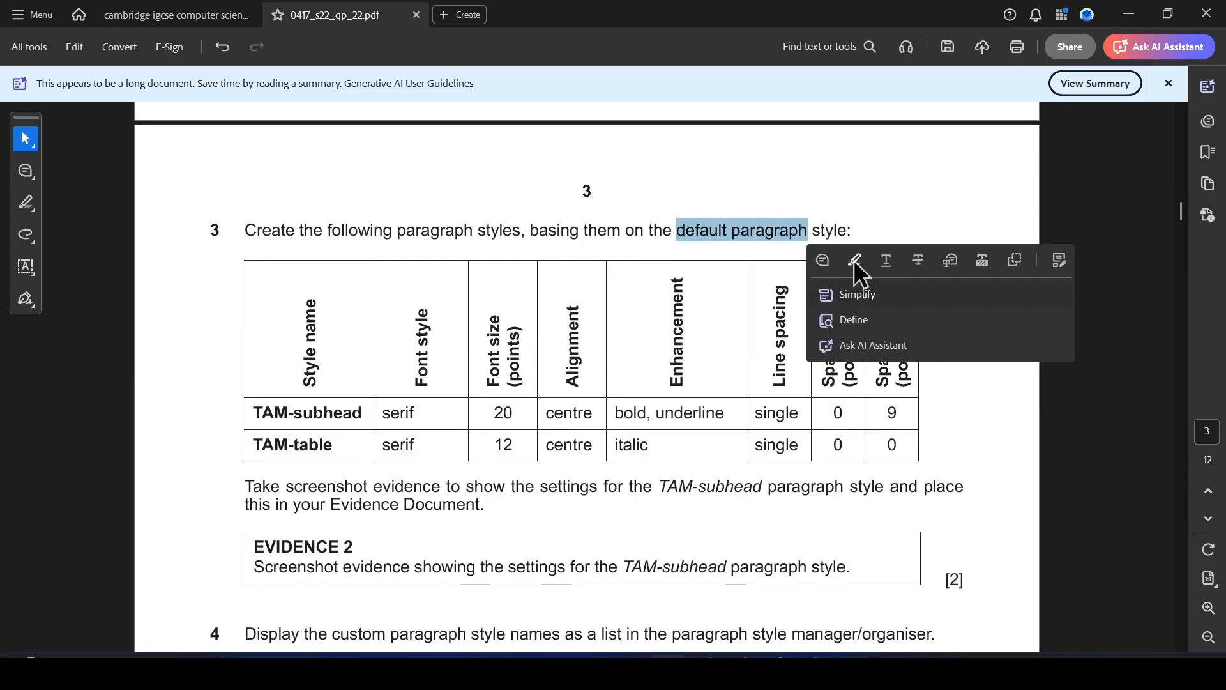
left_click(858, 262)
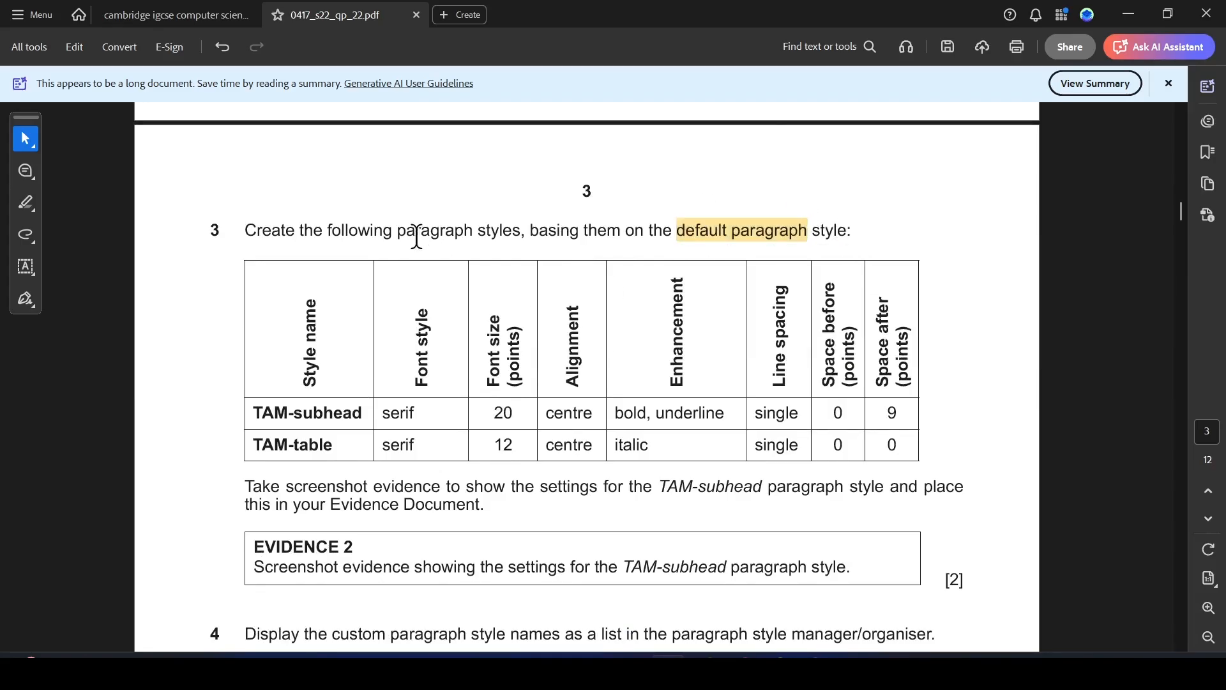
left_click_drag(398, 229, 524, 232)
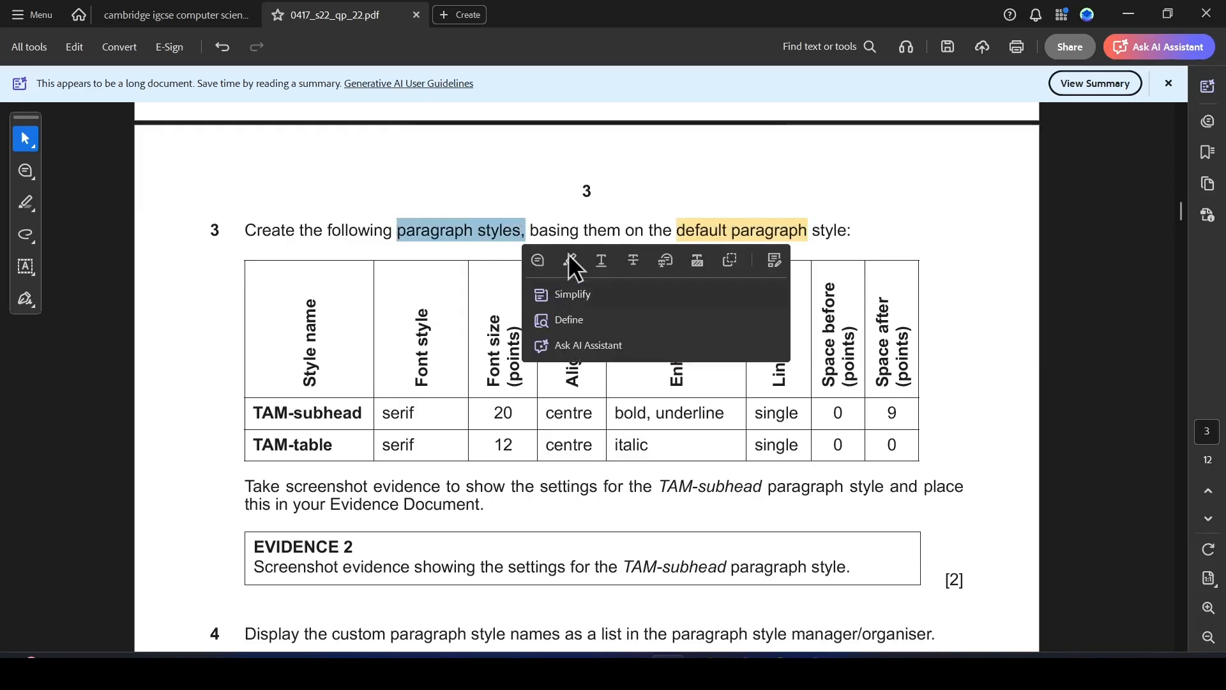
left_click(570, 260)
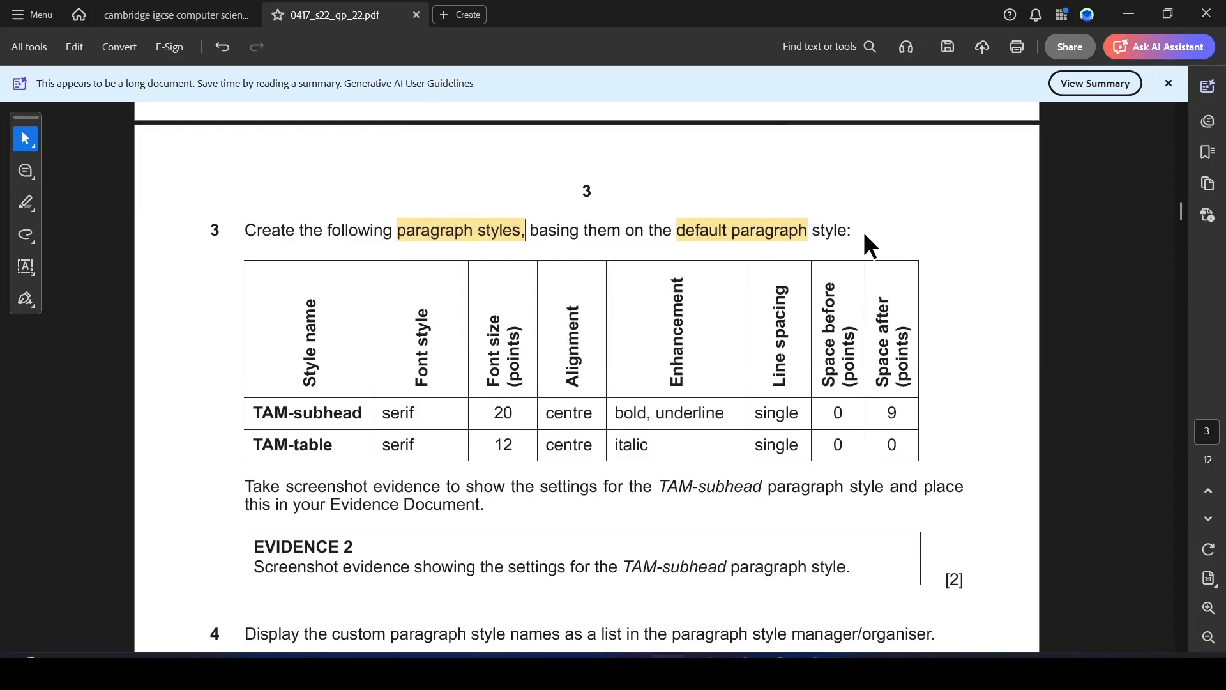
Select the TAM-subhead name in the paper, switch to Word and start a new paragraph style named TAM_Marinas based on Normal.
left_click_drag(255, 412, 369, 412)
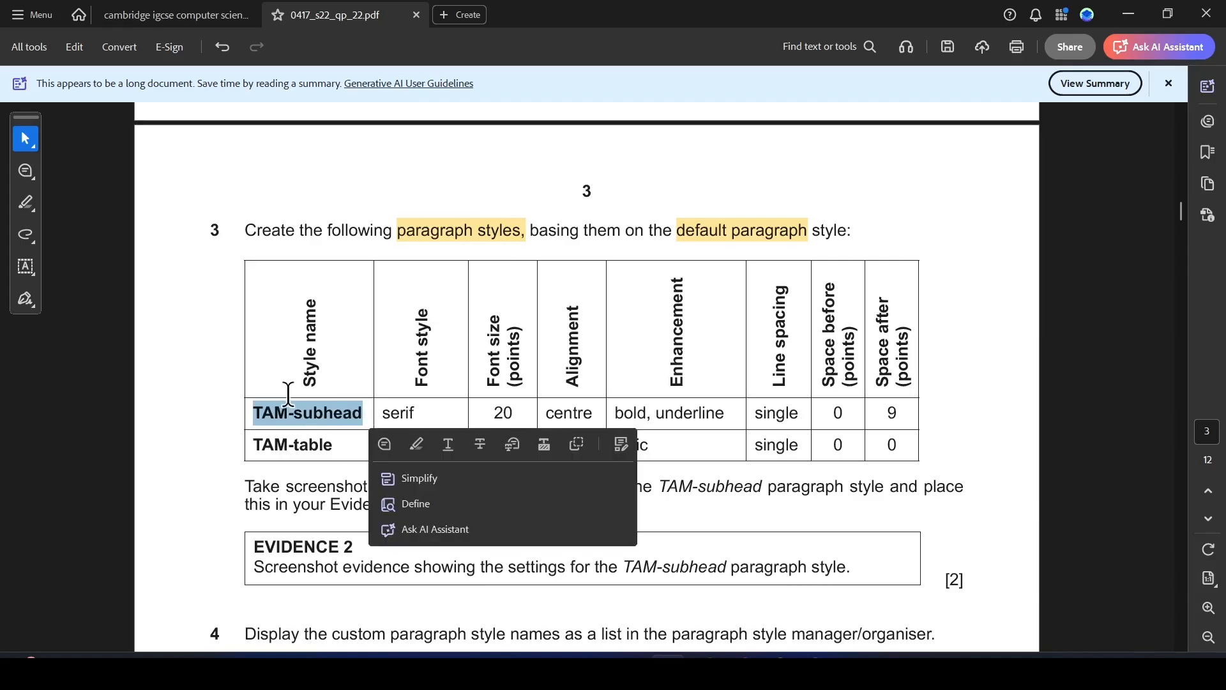
left_click(984, 670)
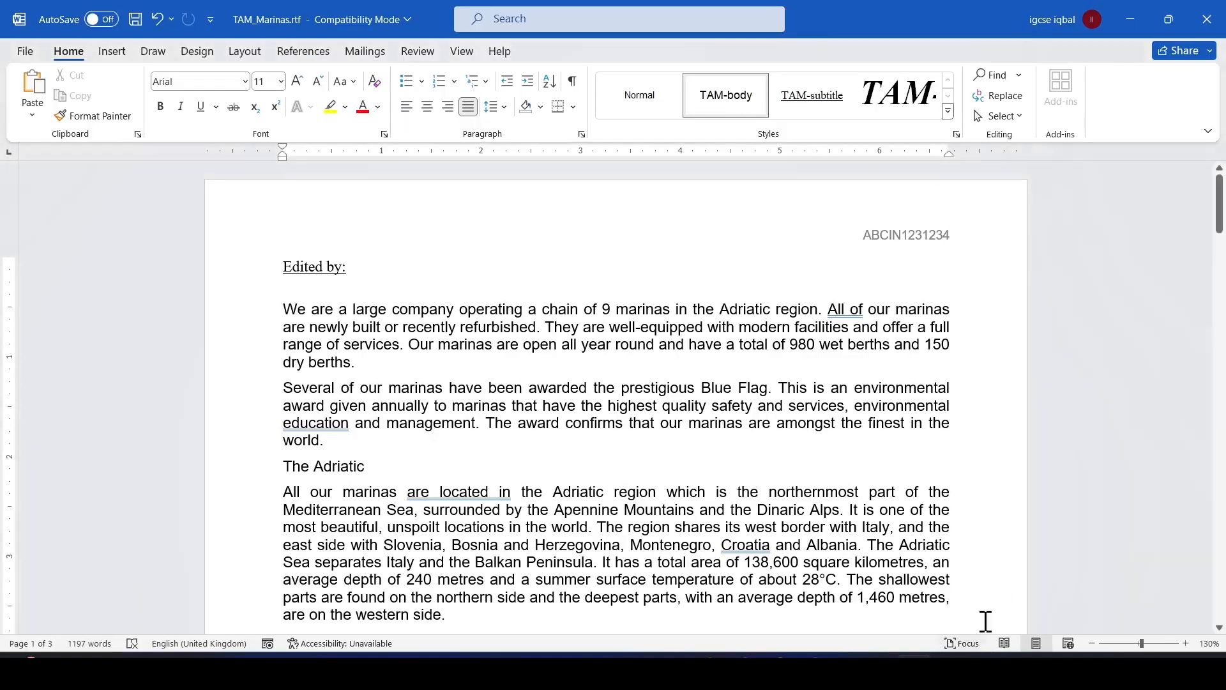
left_click(956, 134)
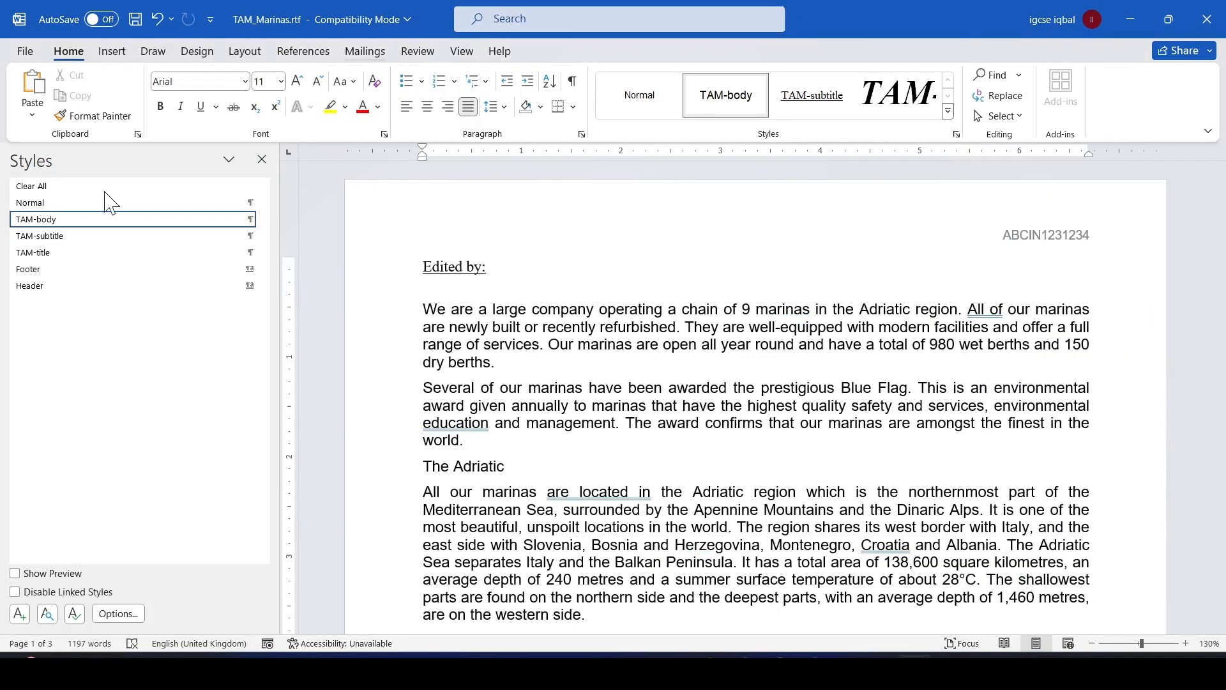
left_click(19, 614)
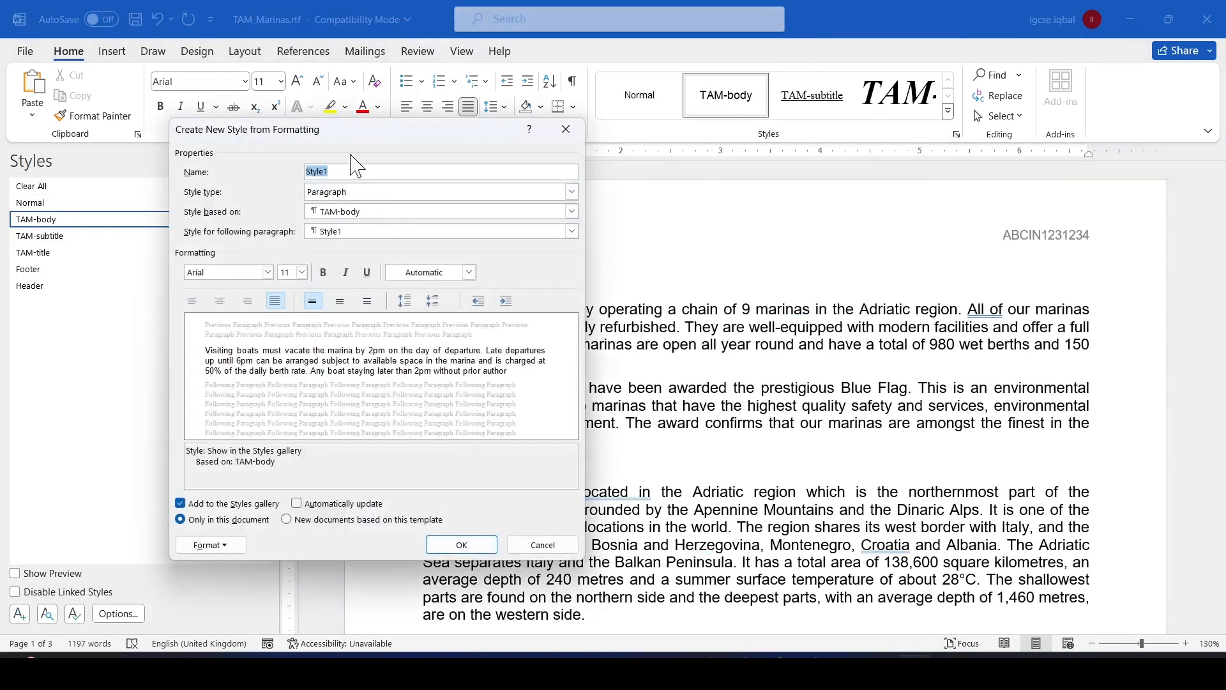
type("TAM_Marinas")
left_click(572, 214)
left_click(339, 237)
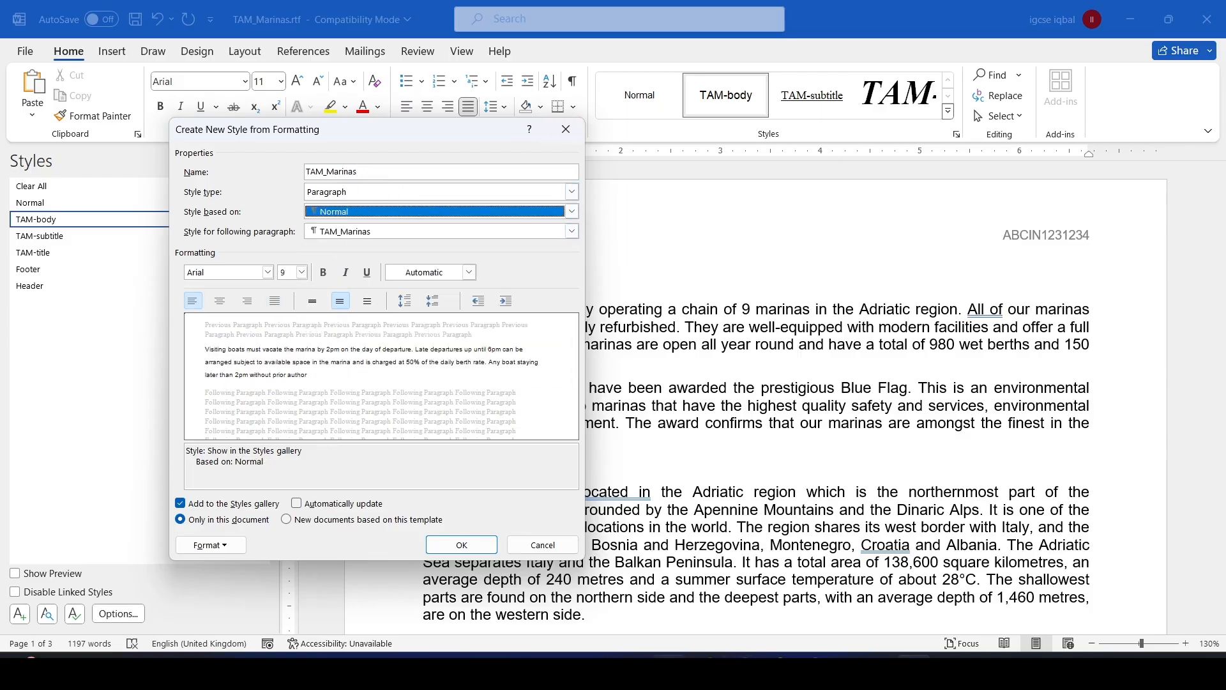
Switch to Acrobat and highlight the serif font style and size 20 in the TAM-subhead row.
left_click(667, 588)
left_click(385, 417)
left_click_drag(385, 417, 479, 416)
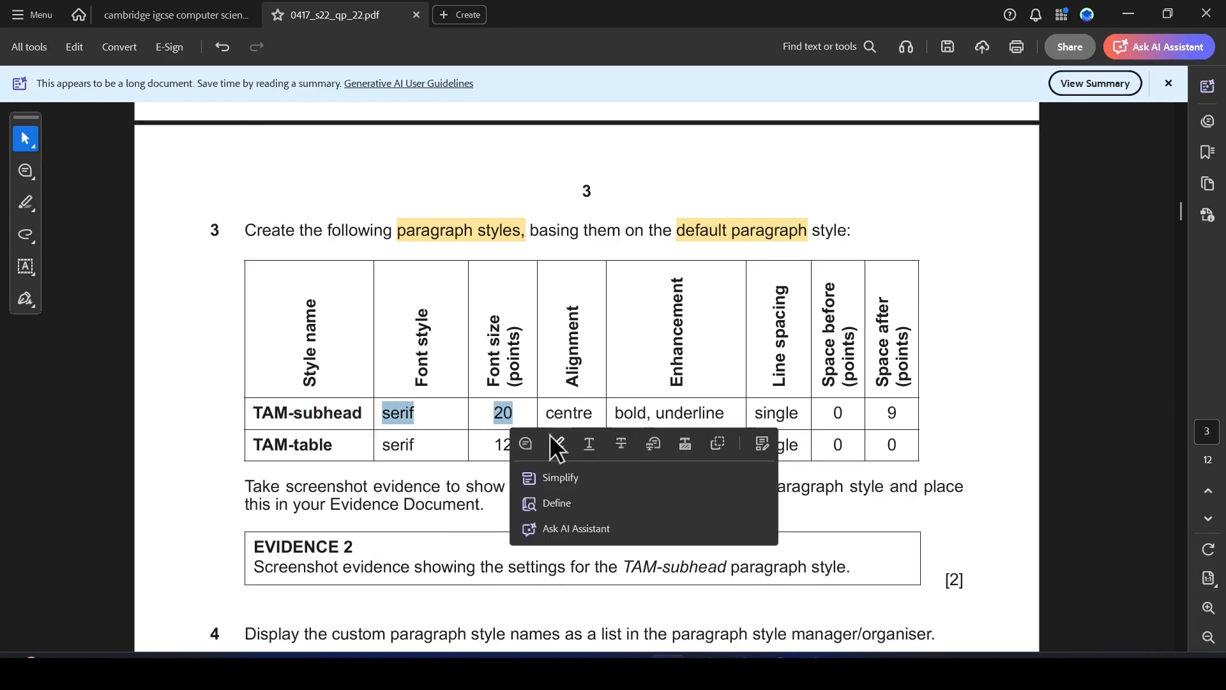
left_click(565, 443)
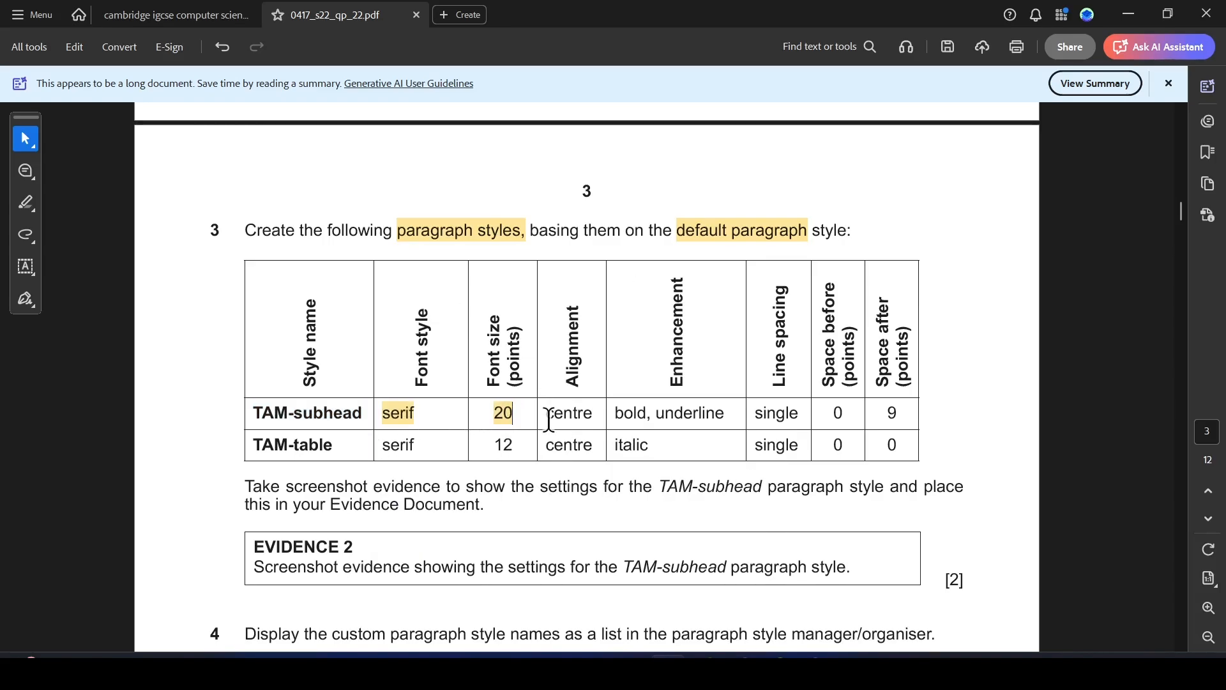
Switch to Word and set the new style's font to Times New Roman at 20 points.
key("alt+Tab")
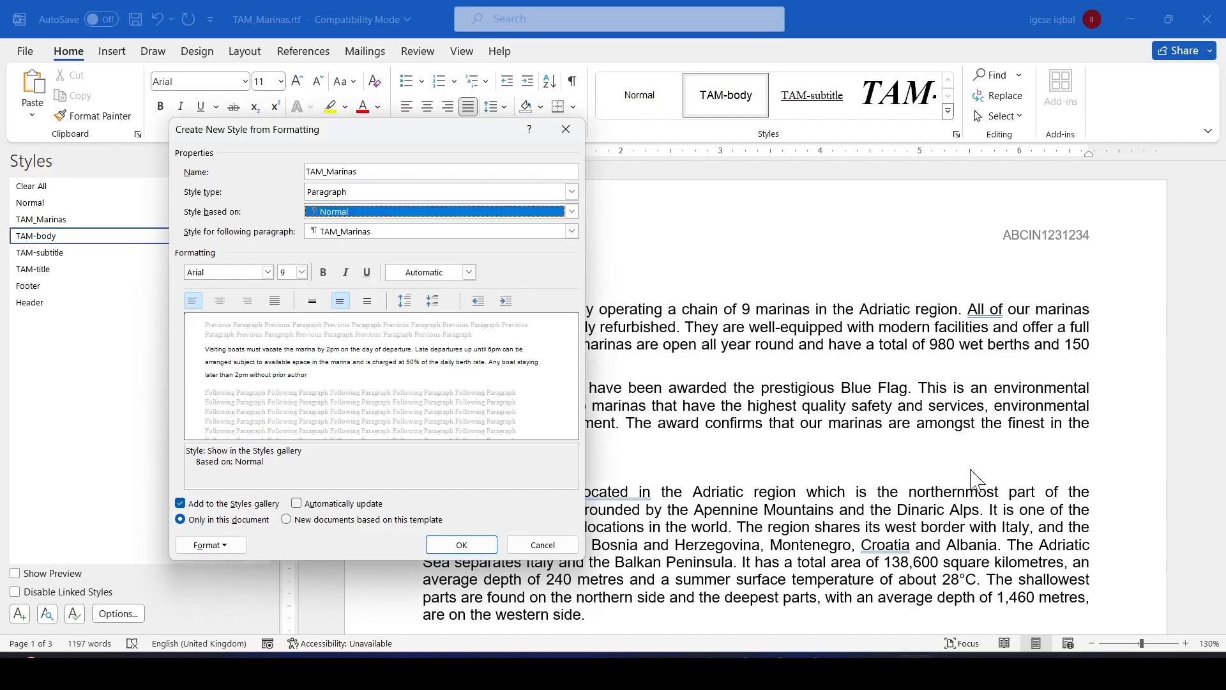
left_click(268, 272)
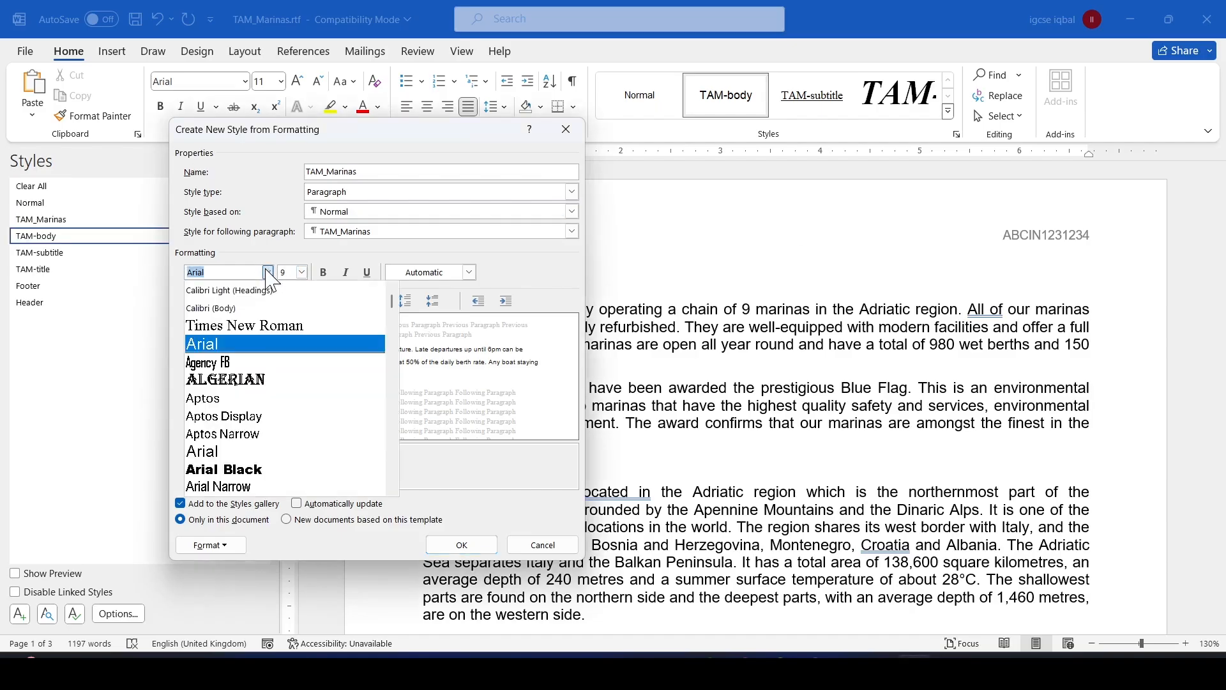
left_click(260, 329)
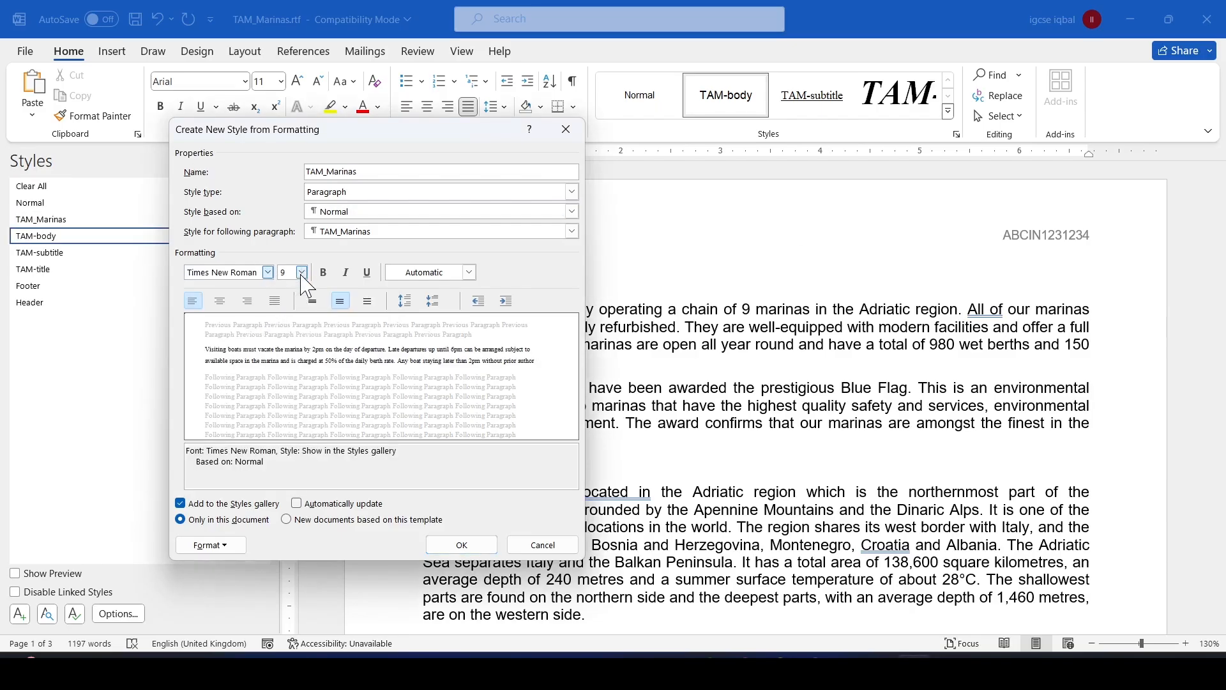
left_click(302, 272)
left_click(293, 383)
left_click(301, 272)
left_click(293, 374)
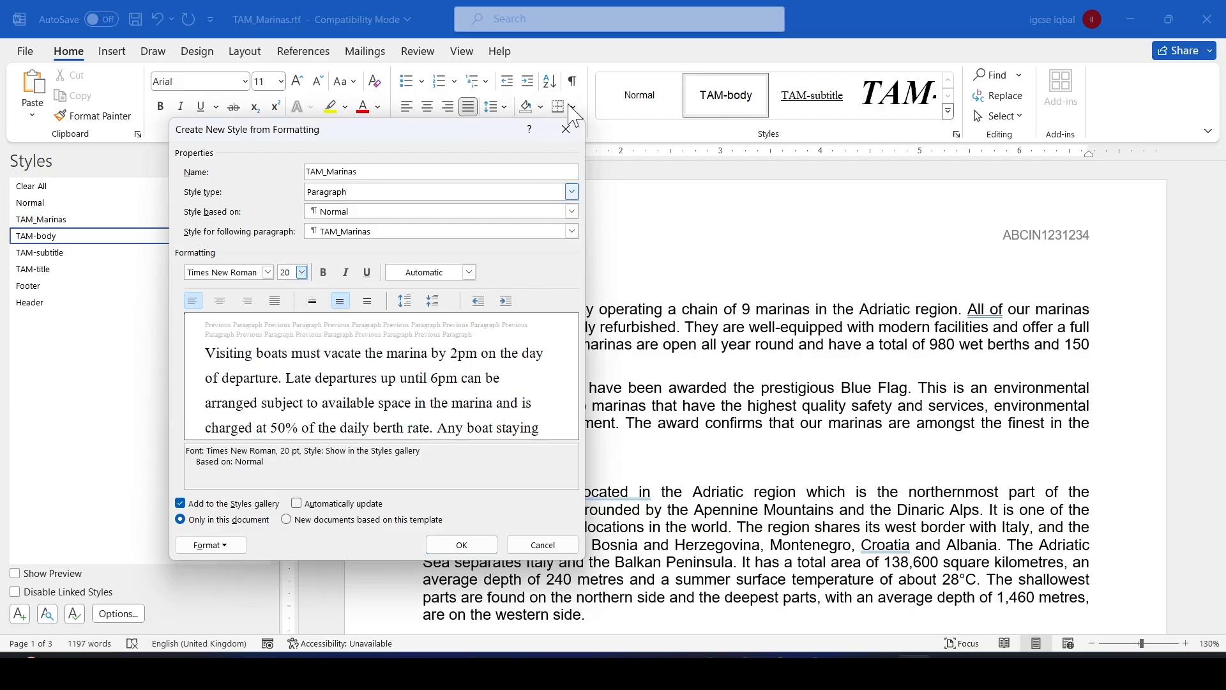
Switch to Acrobat and highlight the centre alignment and the bold, underline enhancement in the TAM-subhead row.
key("alt+Tab")
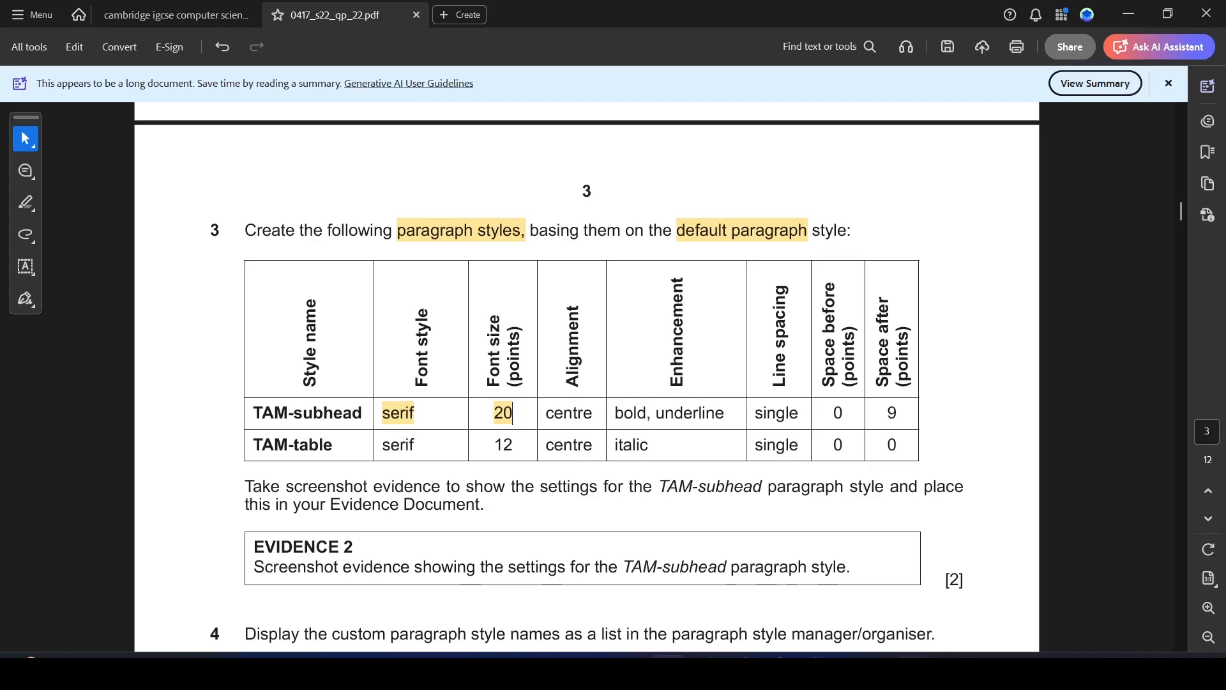
left_click_drag(547, 412, 693, 423)
left_click(741, 444)
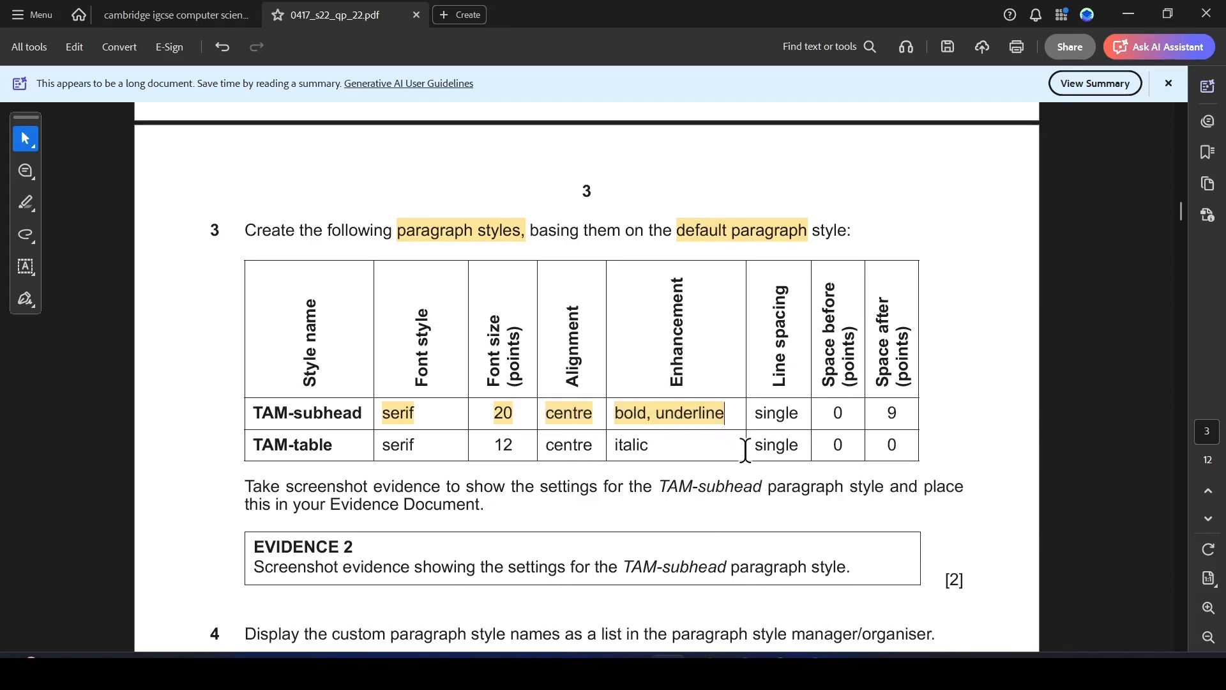
Switch to Word and make the new style centre-aligned, bold and underlined.
key("alt+Tab")
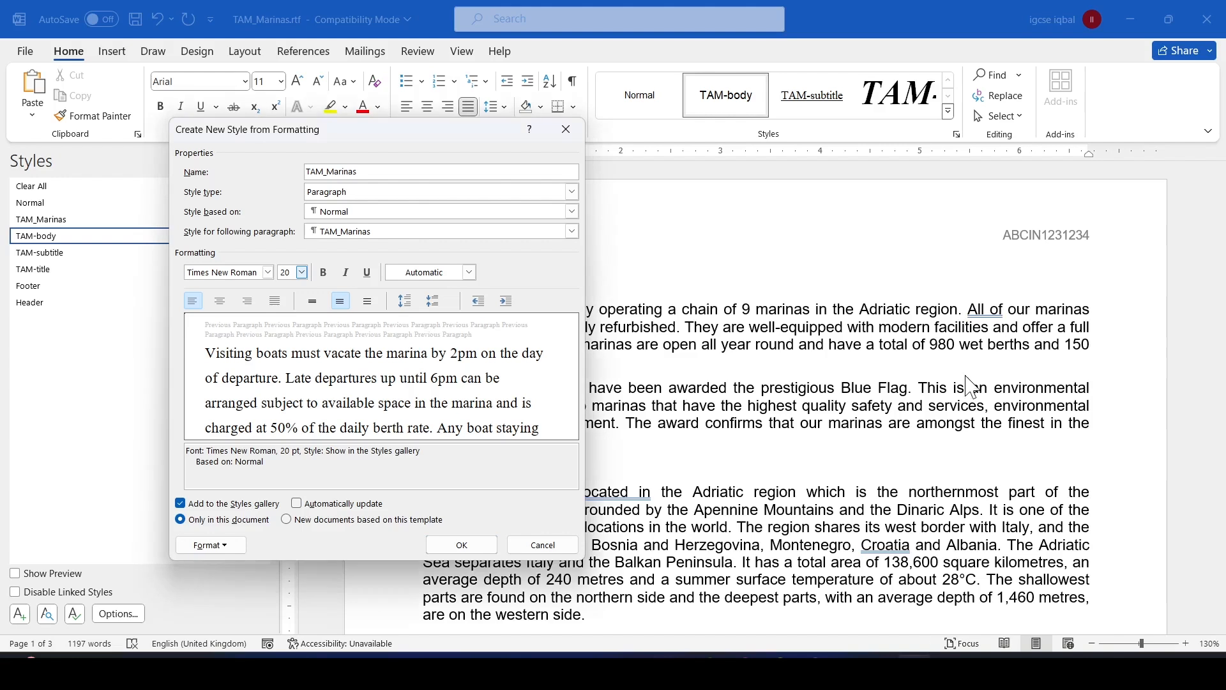
left_click(219, 301)
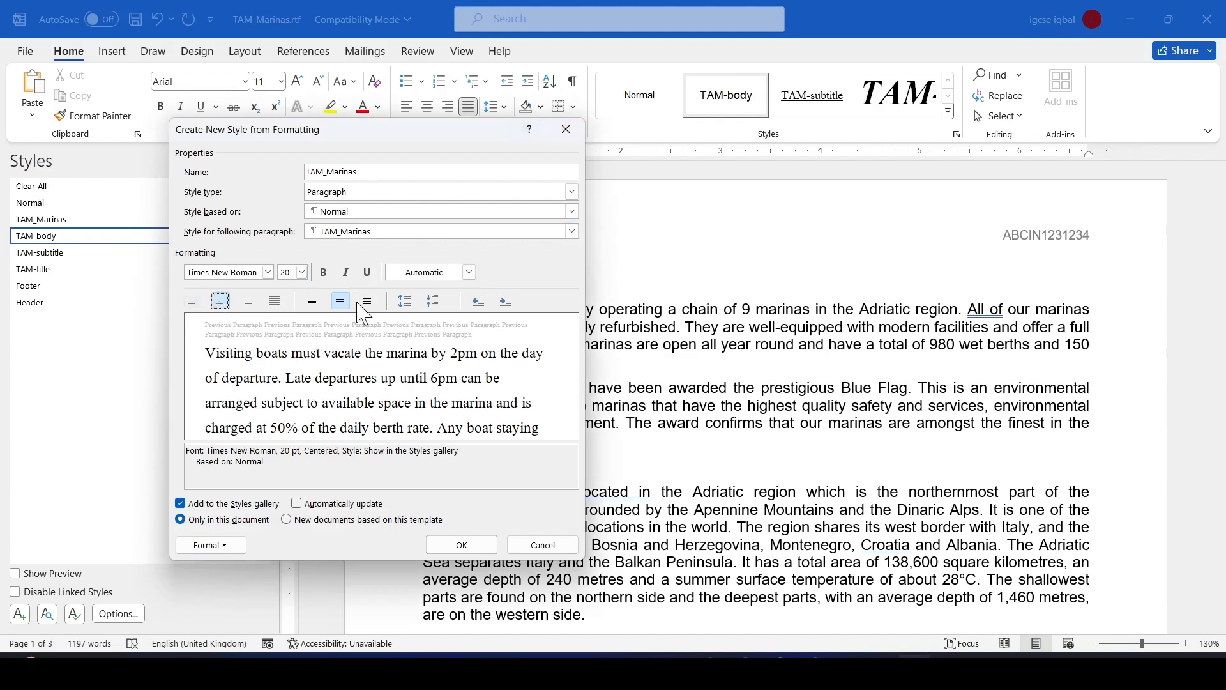
left_click(323, 273)
left_click(367, 273)
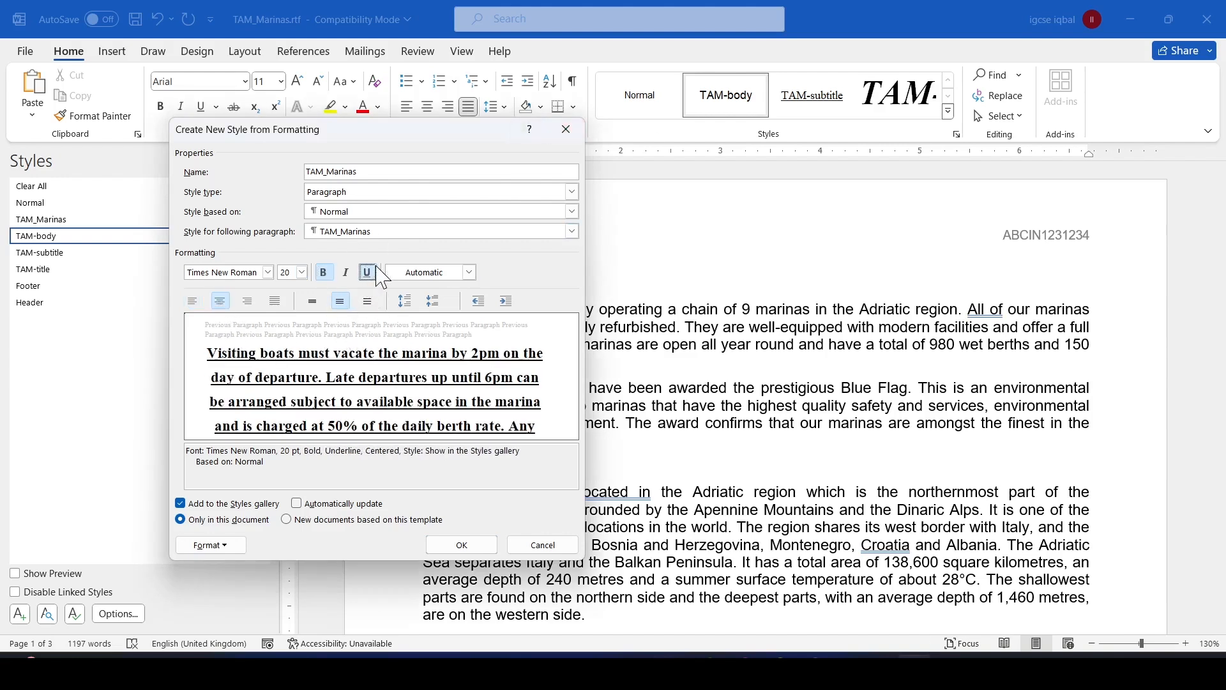
Switch to Acrobat, highlight the TAM-subhead row's single line spacing, 0 space before and 9 space after, and return to Word.
key("alt+Tab")
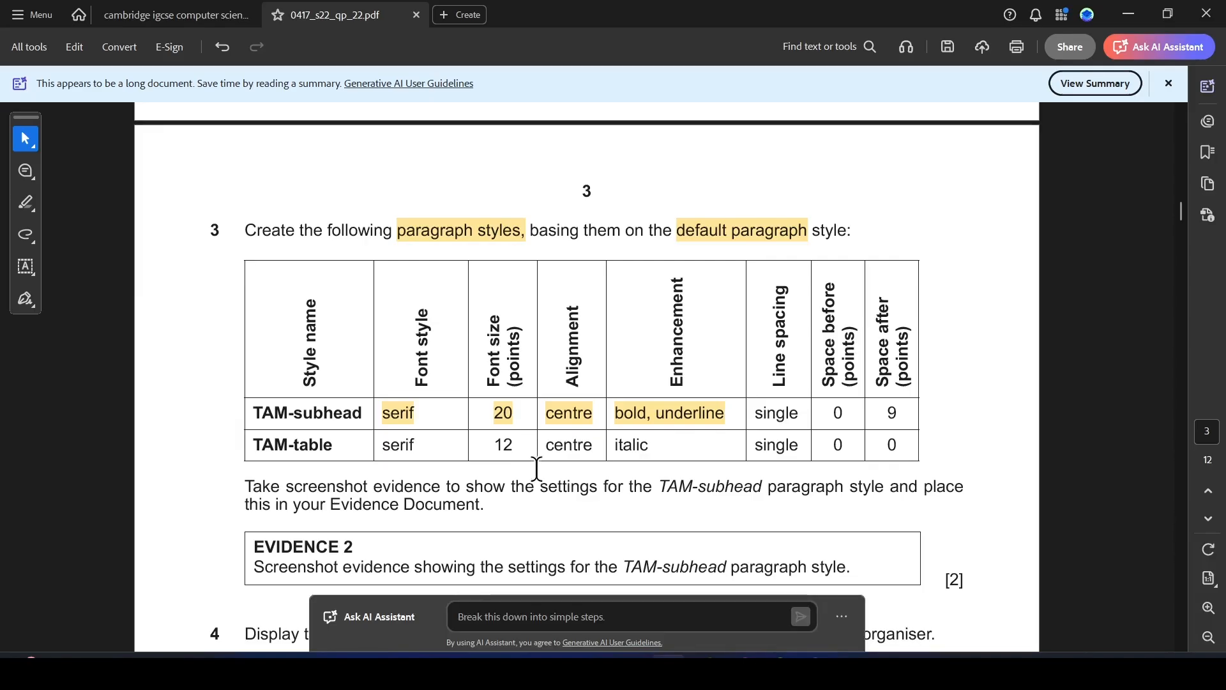
left_click_drag(761, 418, 907, 415)
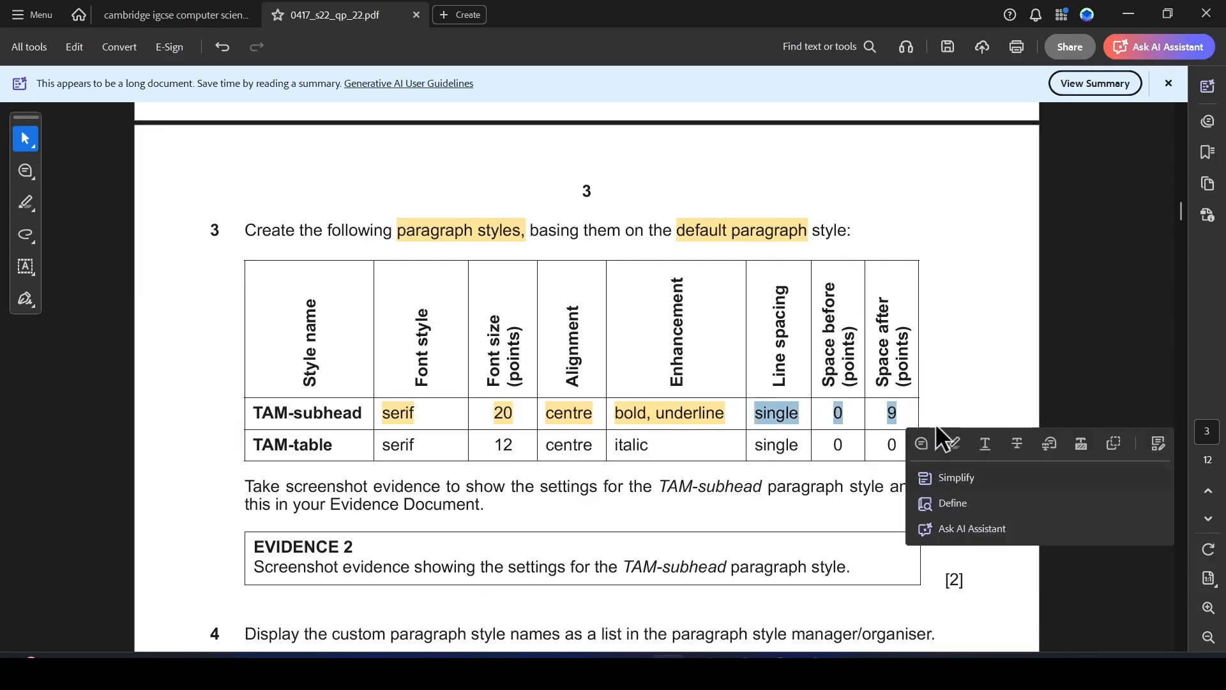
left_click(953, 445)
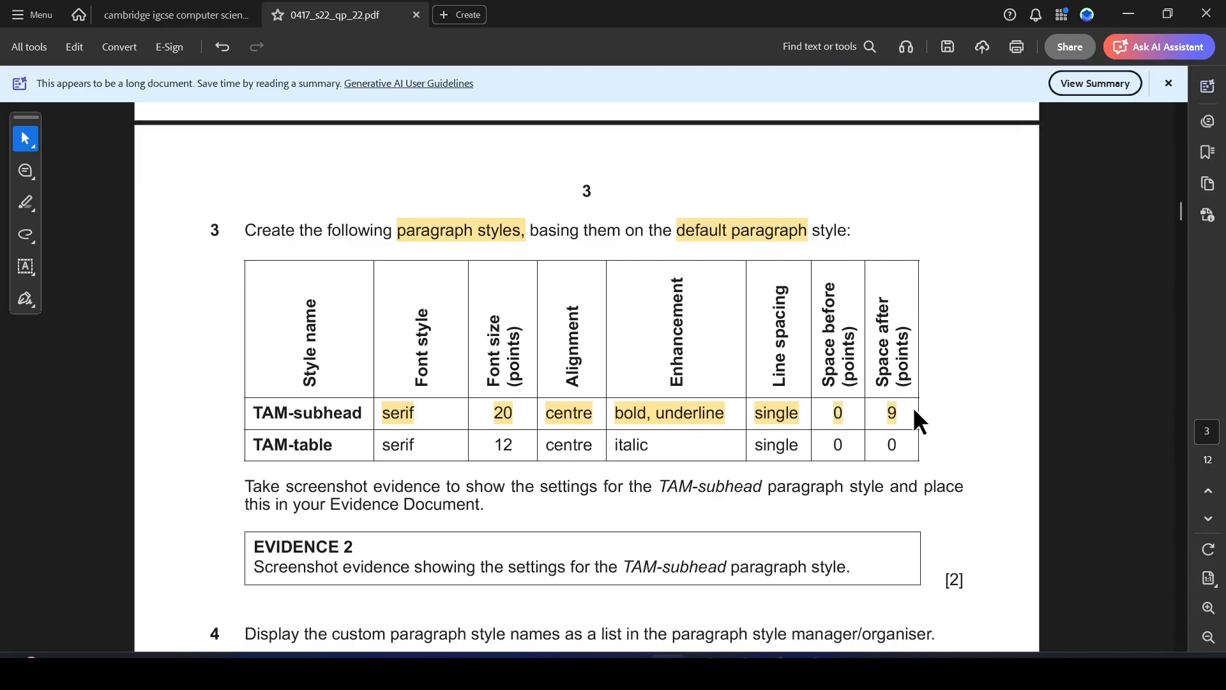
key("alt+Tab")
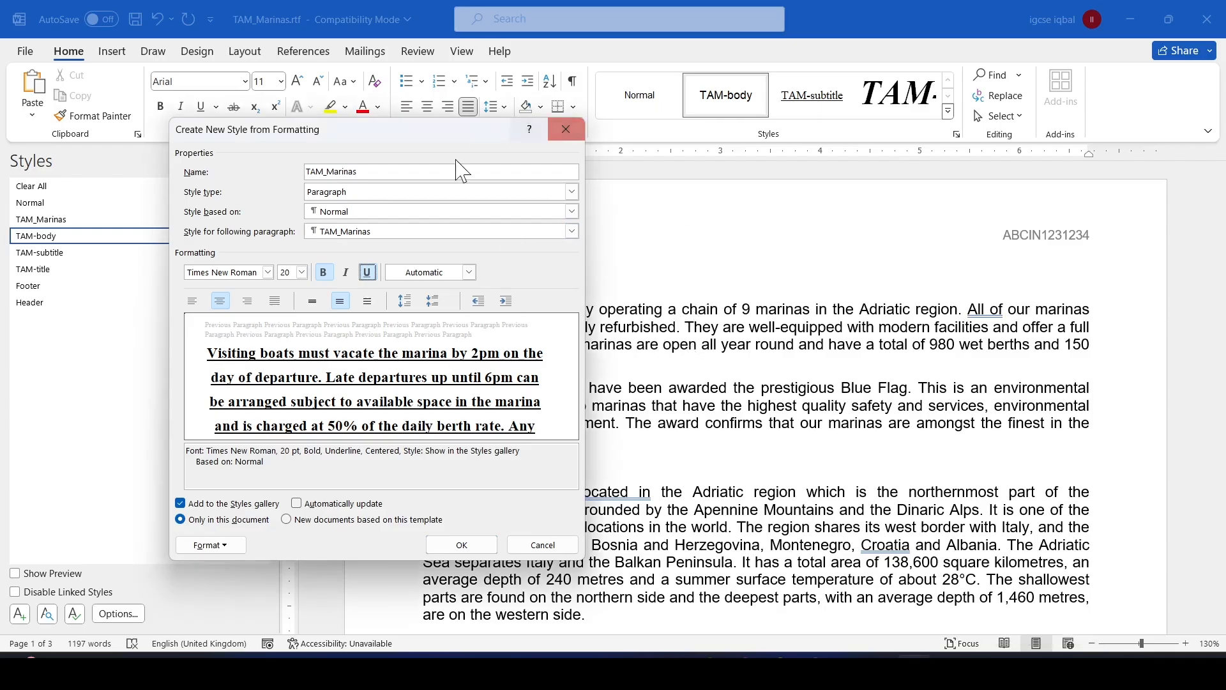
Set the new style's paragraph spacing to single line spacing with 9 pt after, and save the style.
left_click(211, 545)
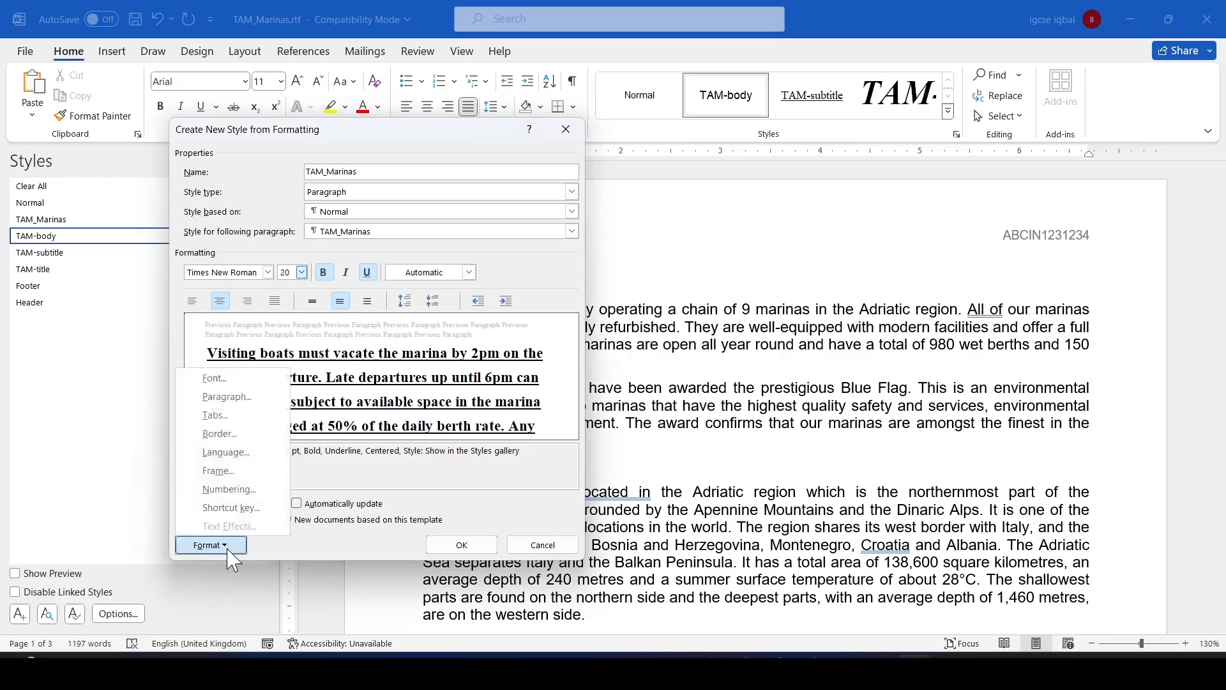
left_click(244, 400)
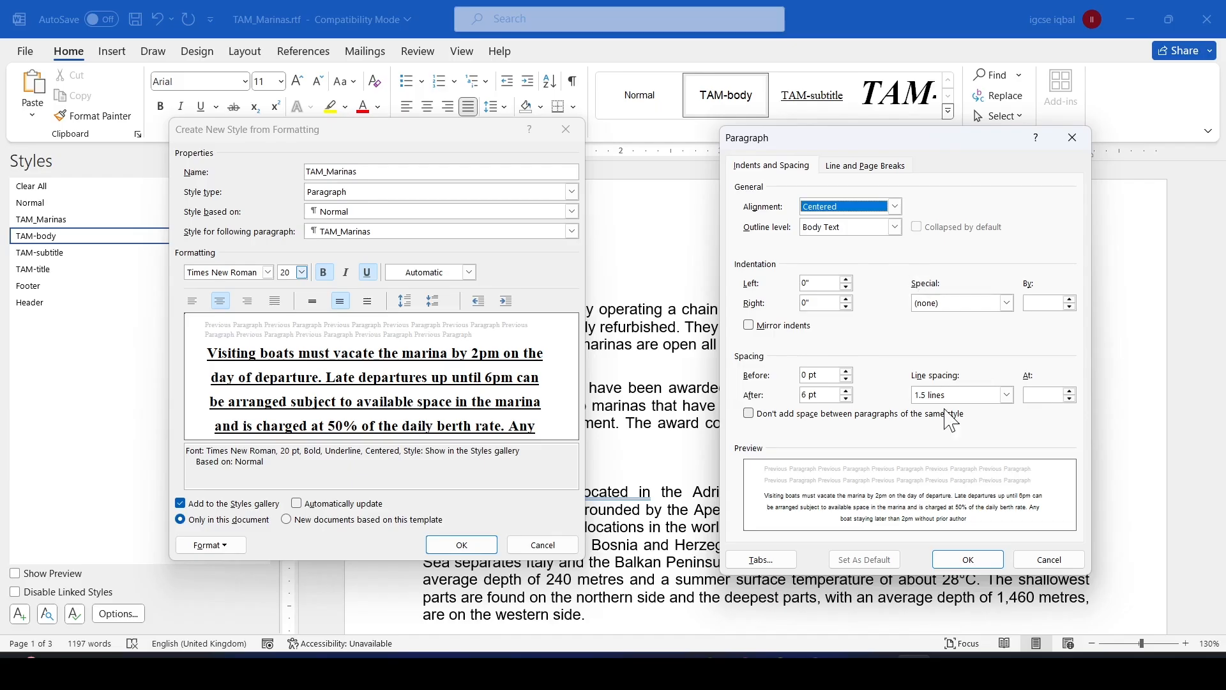
left_click(1007, 395)
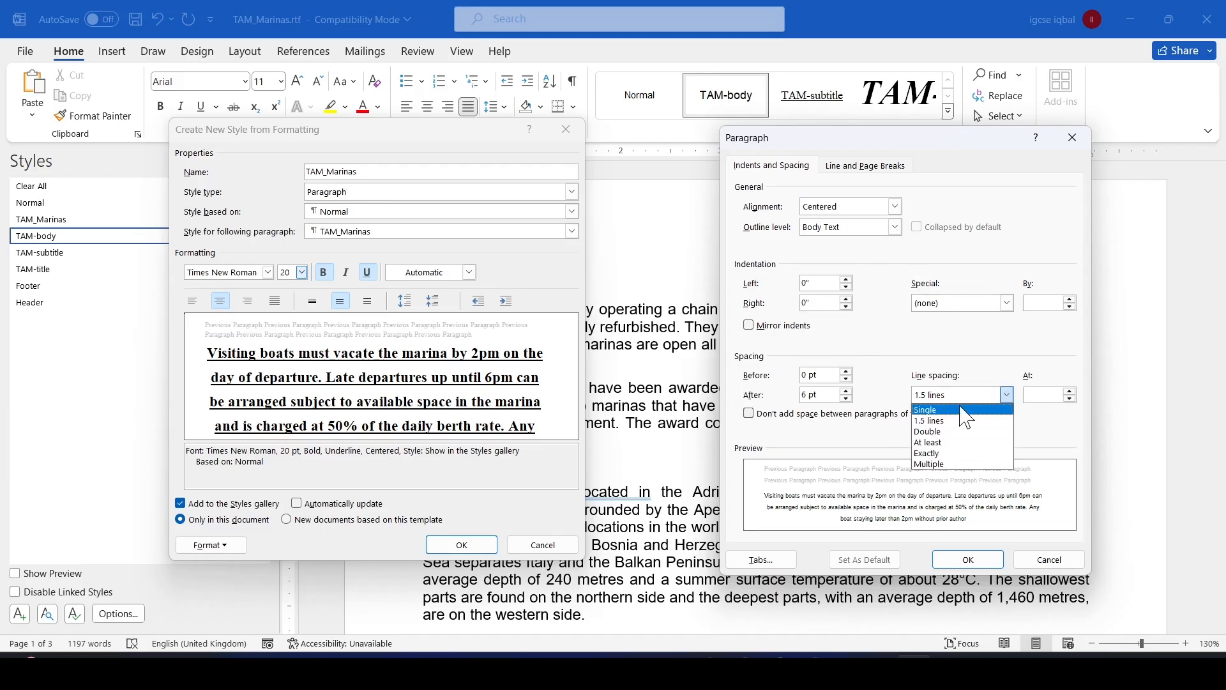
left_click(960, 409)
left_click(807, 395)
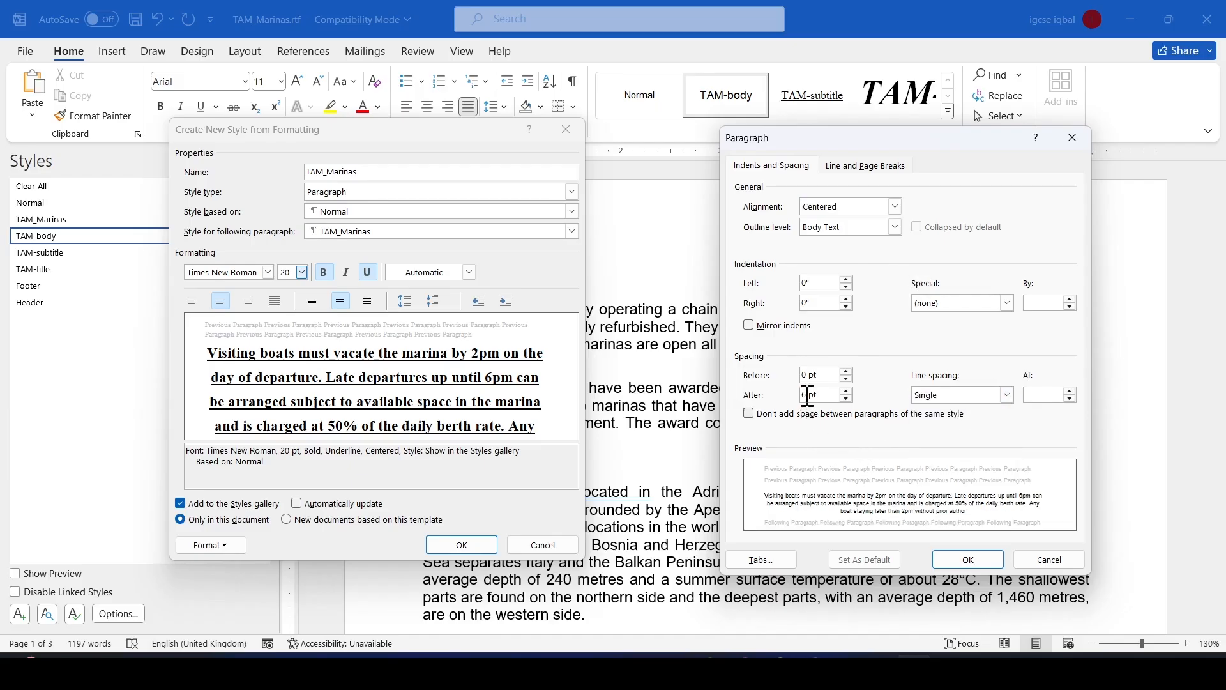
left_click(969, 560)
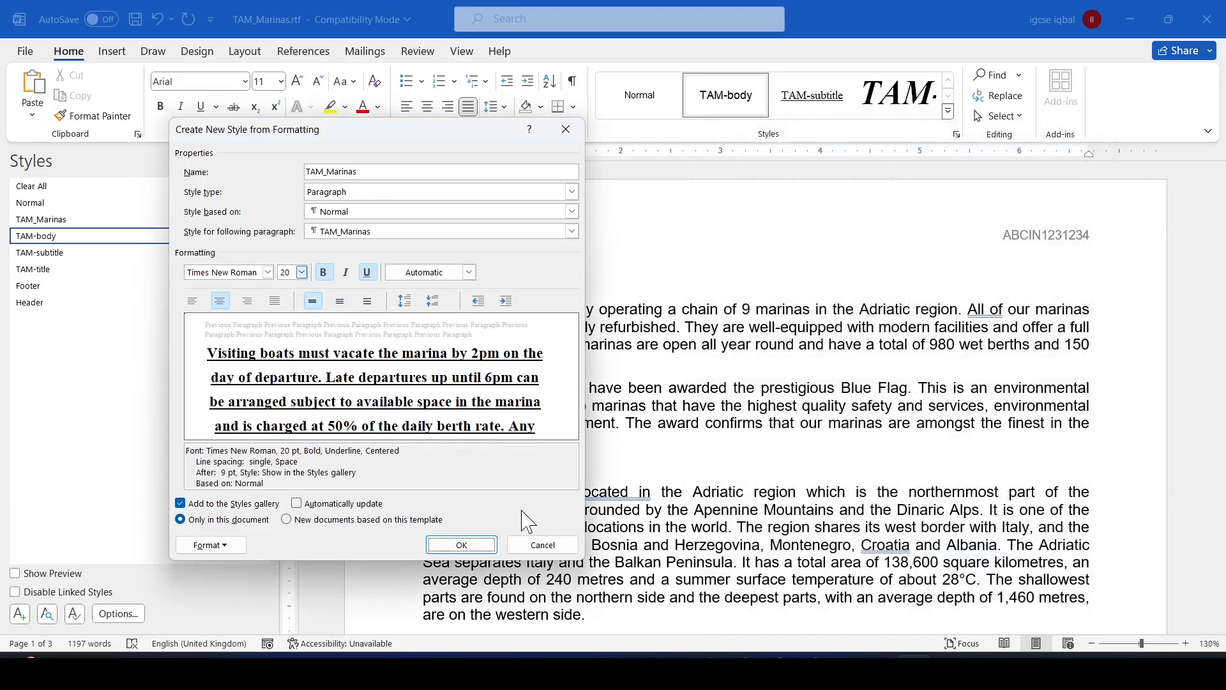
left_click(487, 545)
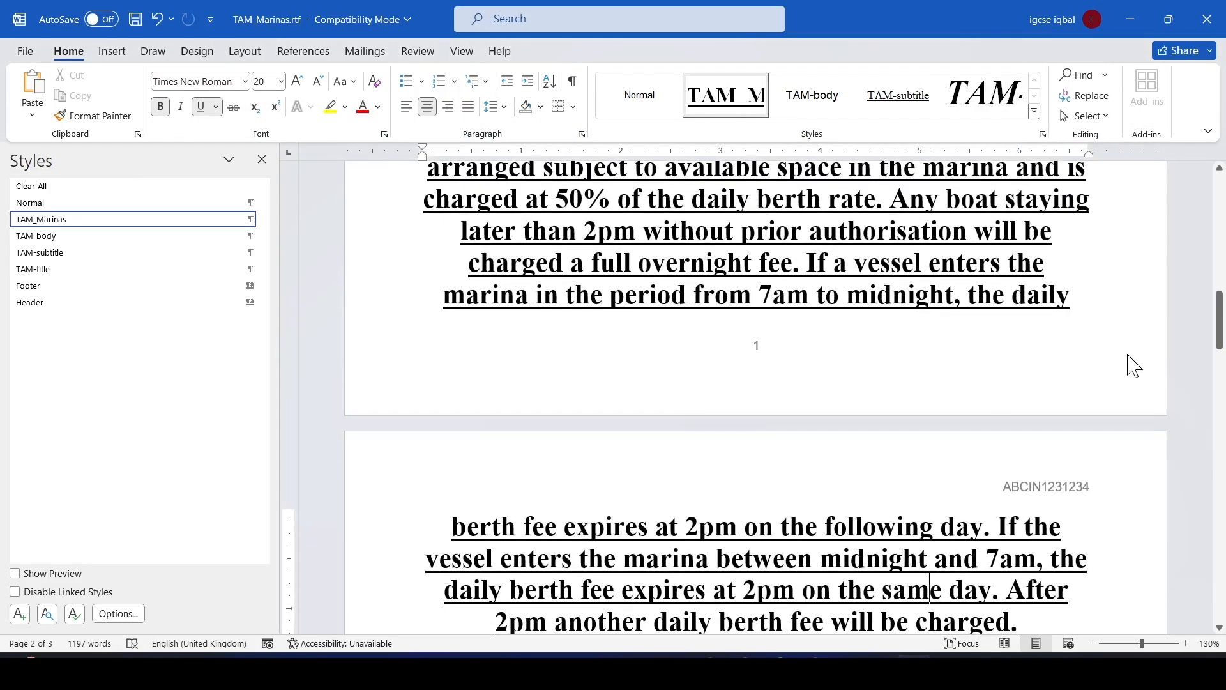
Reapply the TAM-body style to the paragraph beginning "Visiting boats must vacate the marina" in the Berthing section.
scroll(936, 356, "up", 6)
left_click(694, 363)
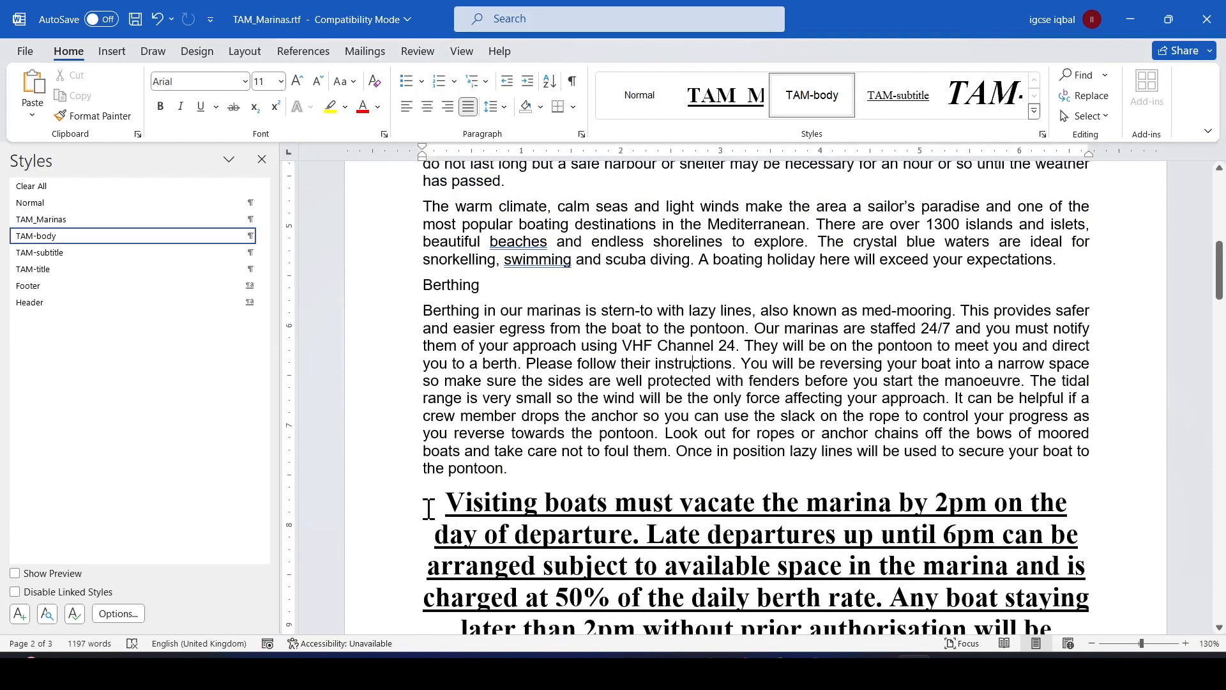
left_click_drag(445, 505, 1036, 240)
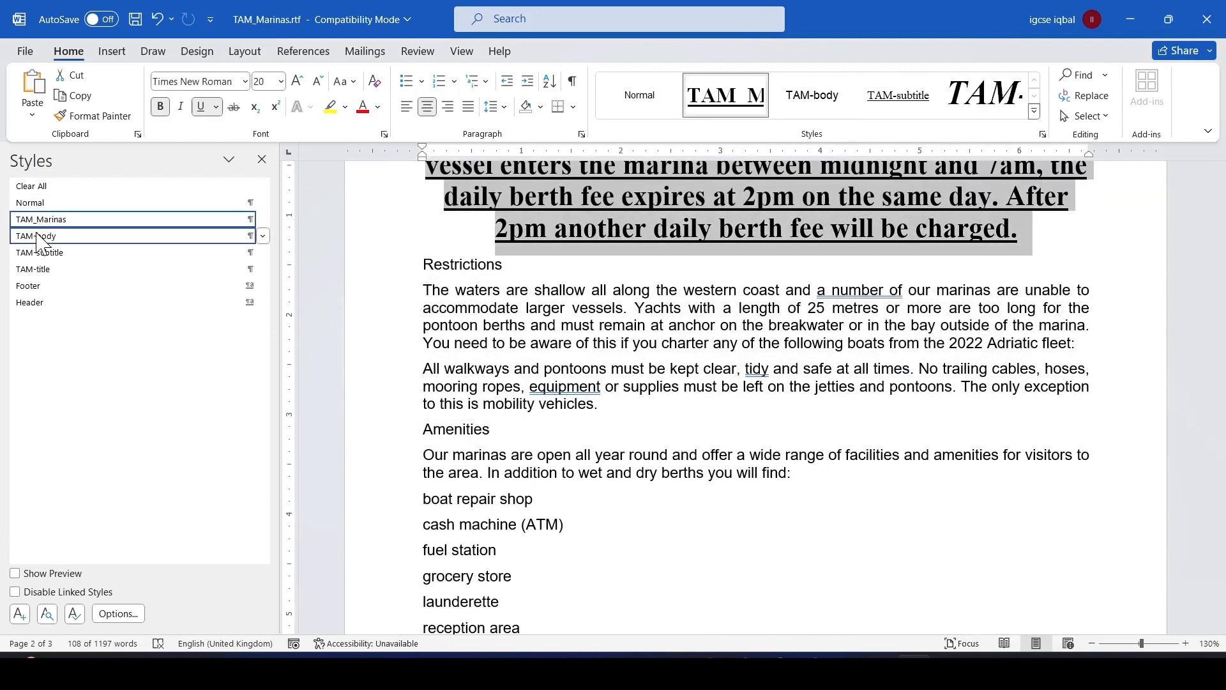
left_click(39, 236)
left_click(658, 370)
scroll(658, 370, "up", 15)
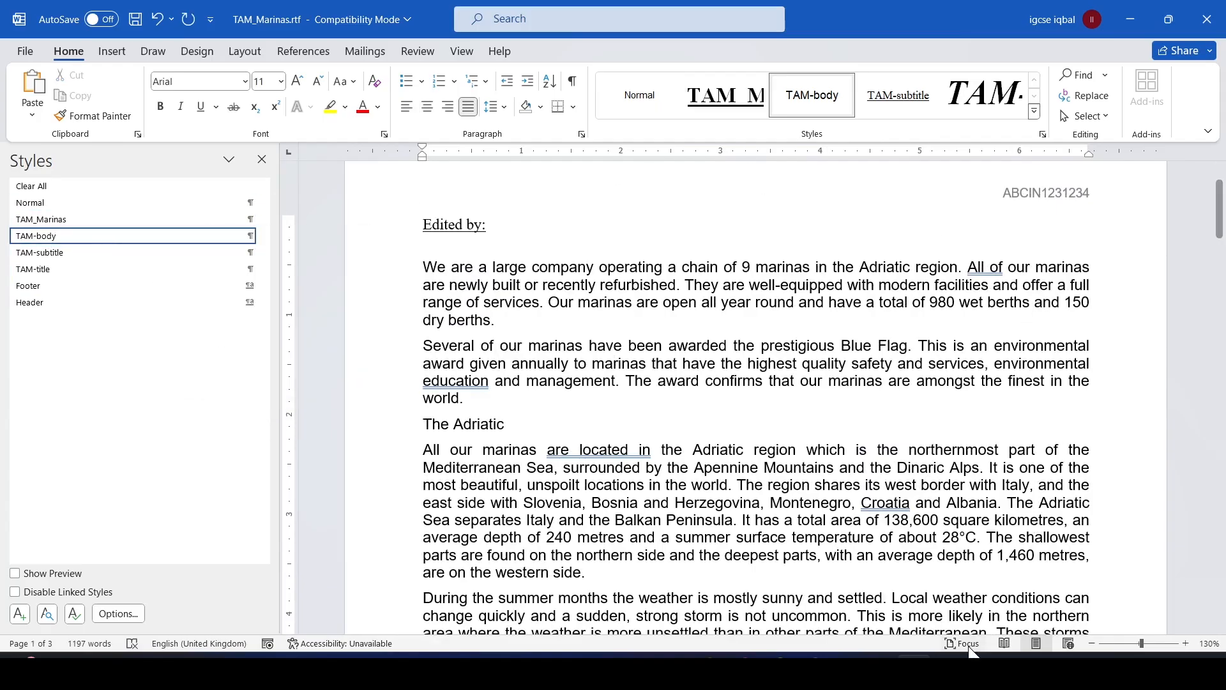
Switch to Acrobat and review the TAM-table row's style name and font settings in question 3's table.
key("alt+Tab")
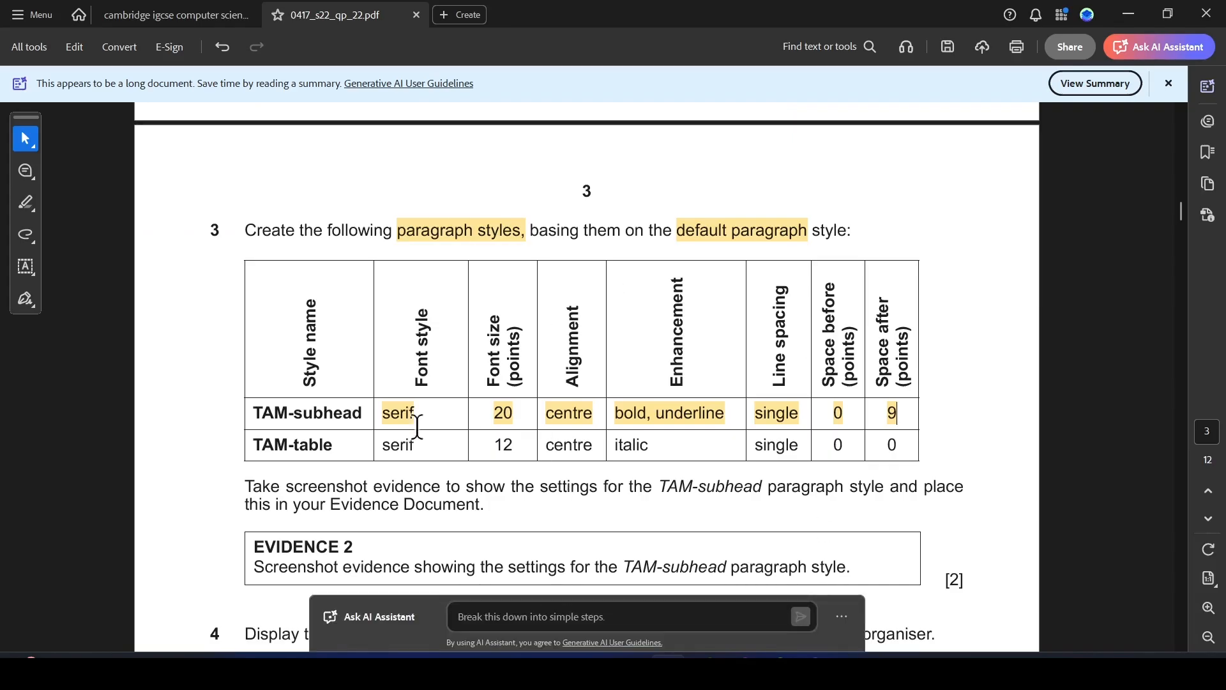
scroll(460, 424, "down", 1)
left_click_drag(256, 387, 337, 383)
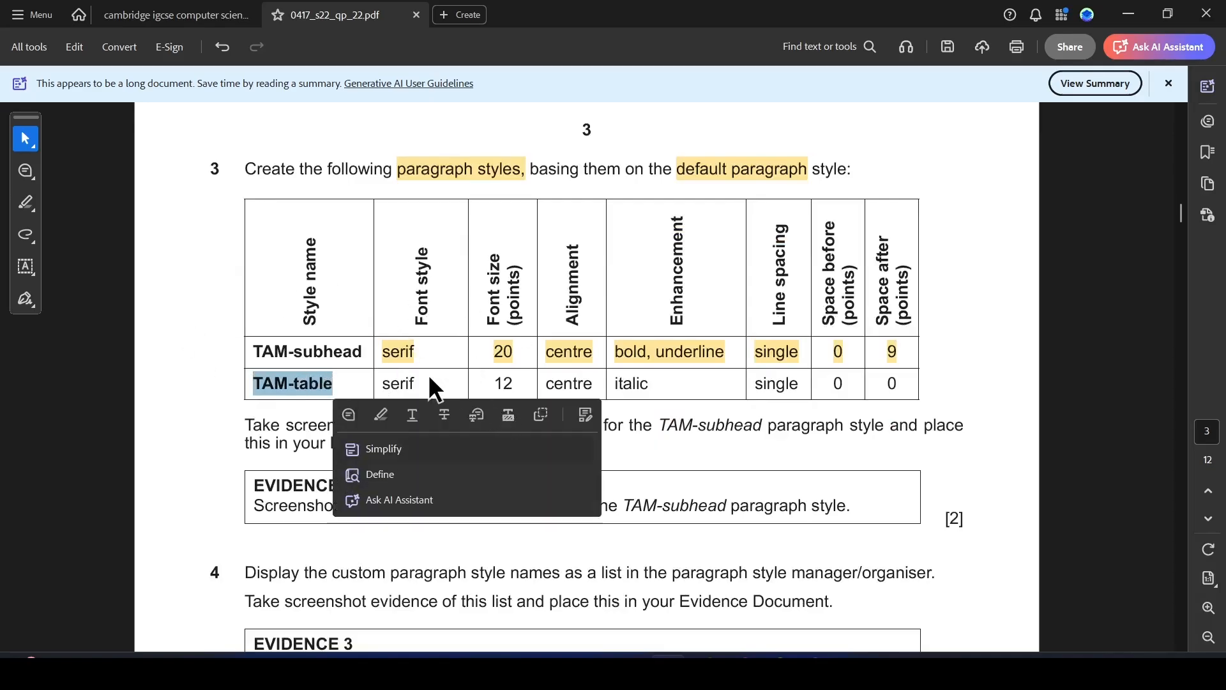
left_click(504, 358)
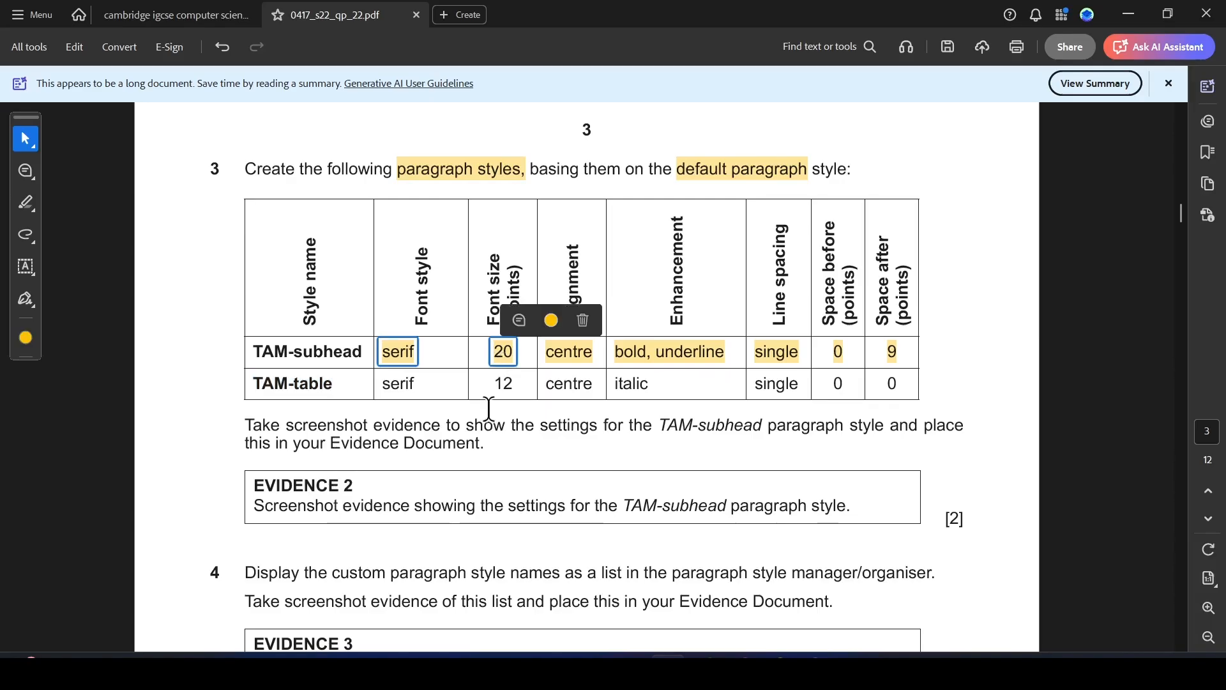
Switch to Word and start a new paragraph style named TAM-table.
key("alt+Tab")
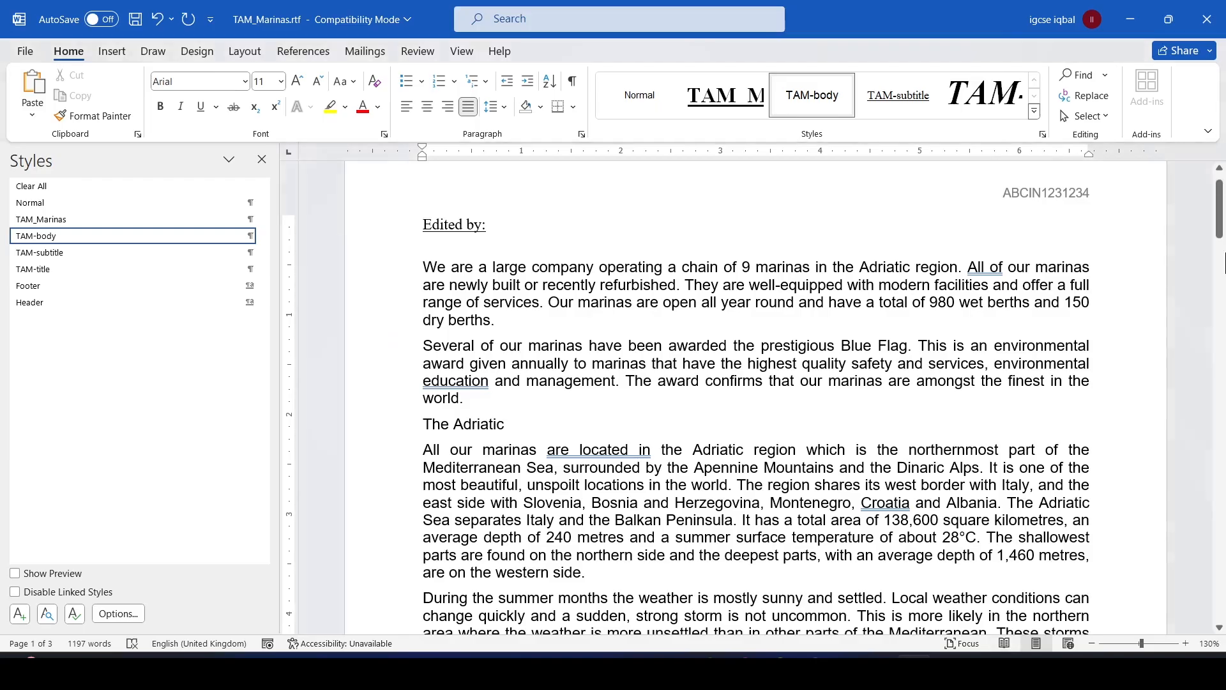
left_click(20, 614)
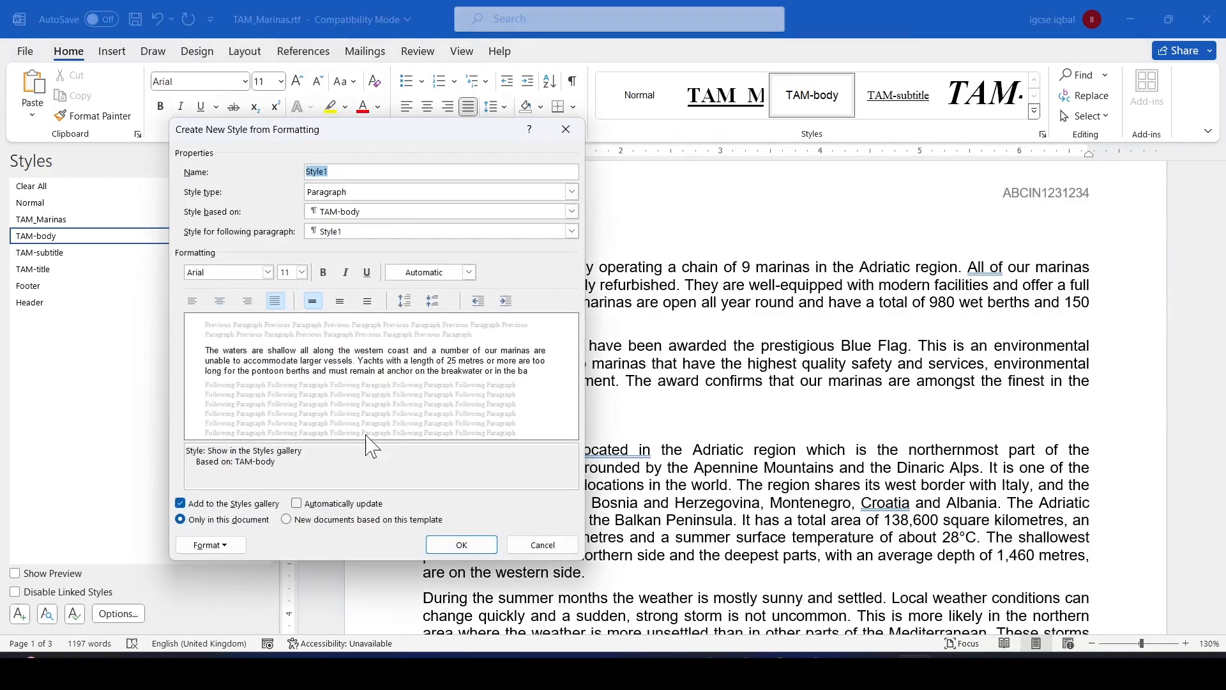
type("TAM-table")
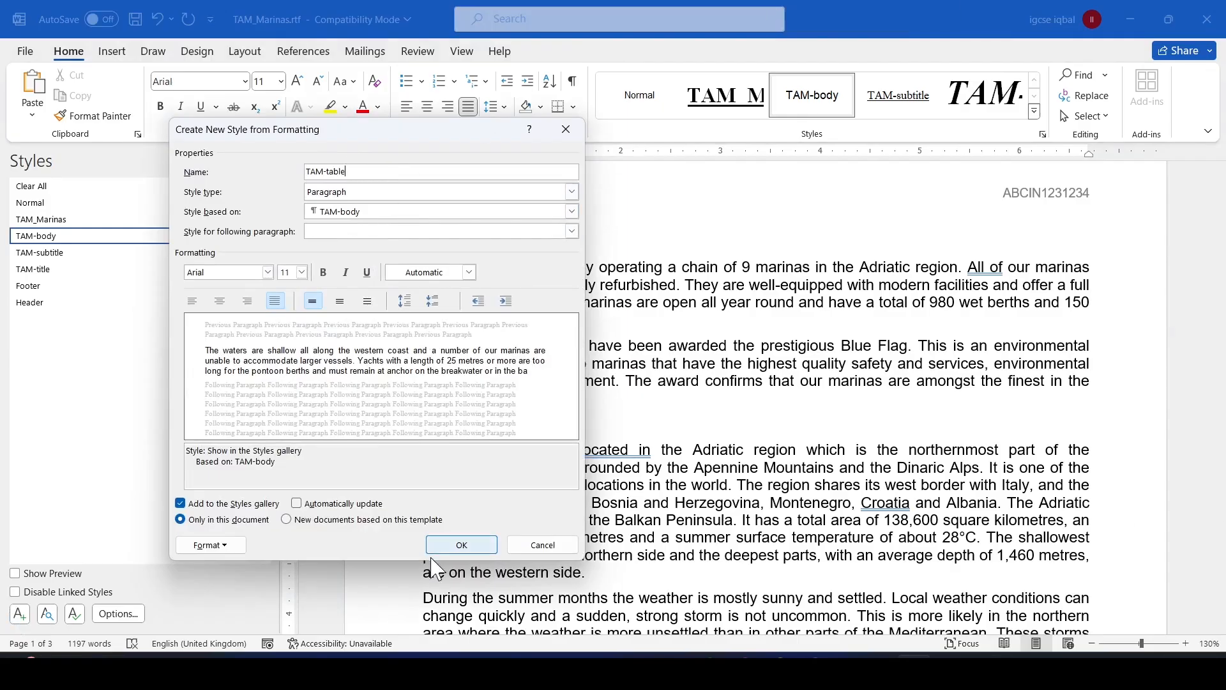
Check the TAM-table font requirements in Acrobat, and in Word set the new style's font to Times New Roman at 12 points.
key("alt+Tab")
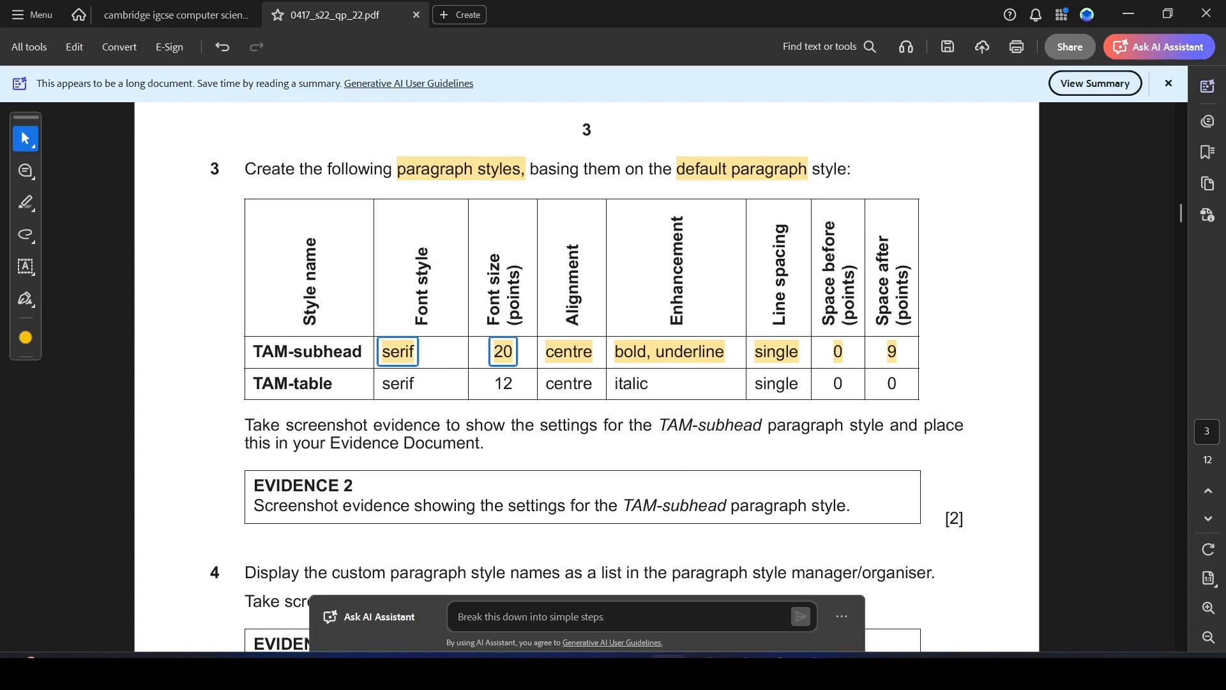
key("alt+Tab")
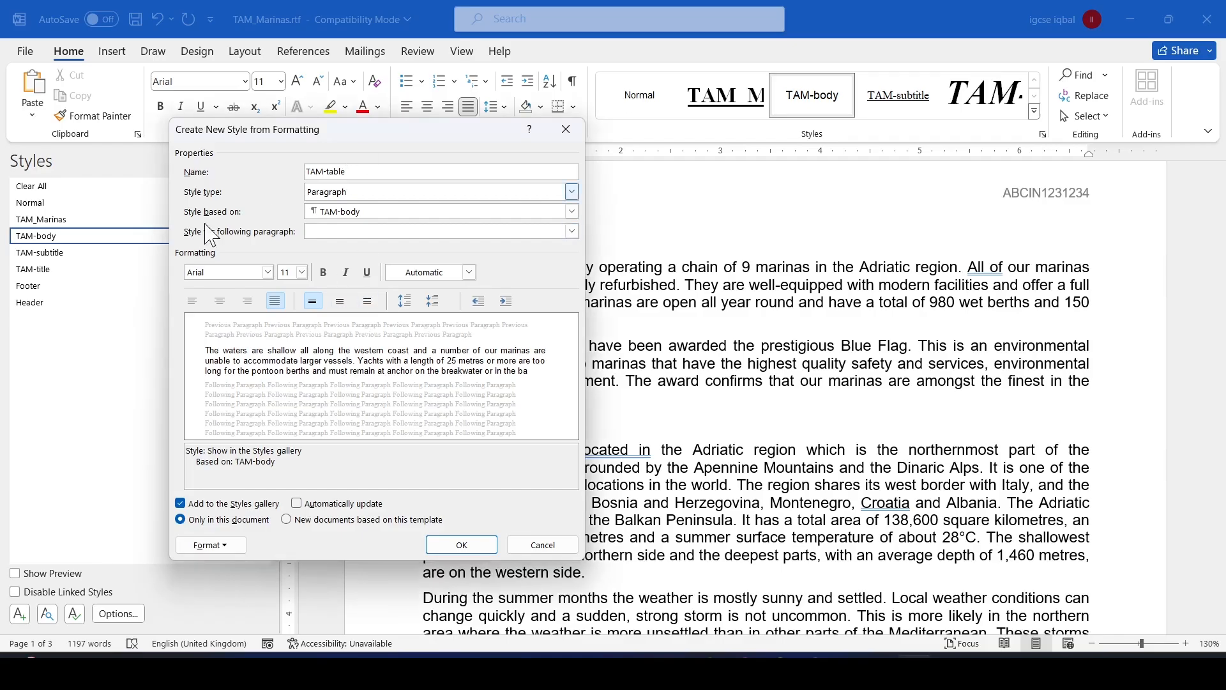
left_click(268, 273)
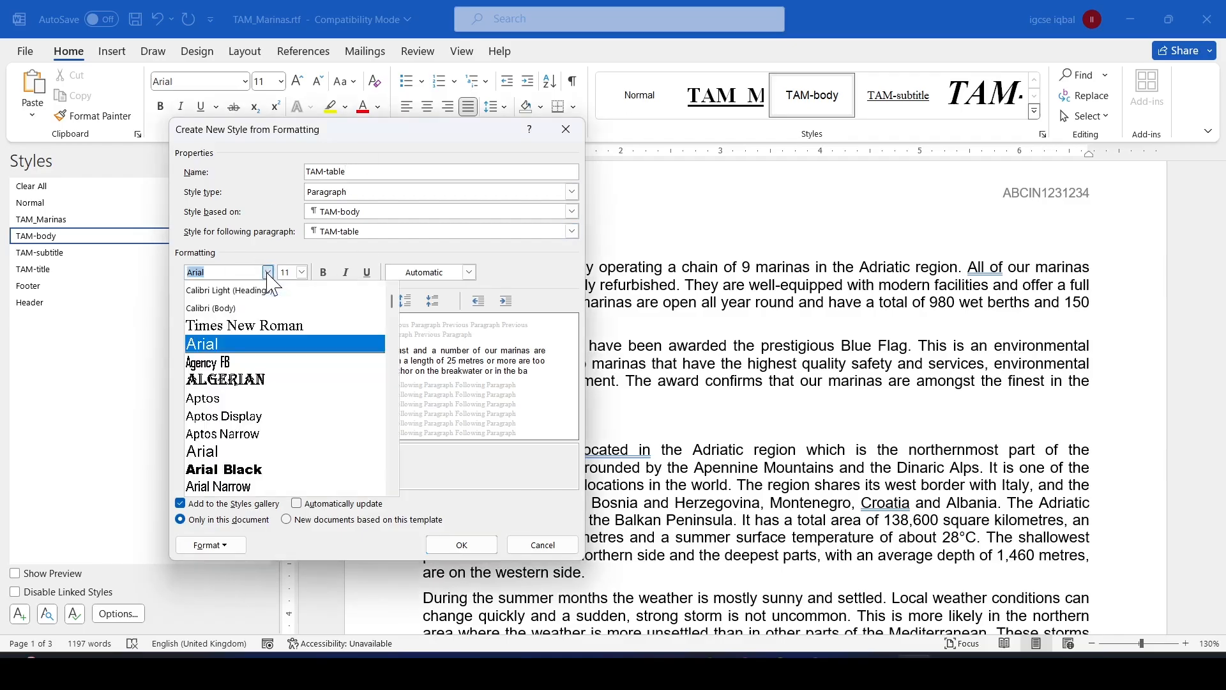
left_click(269, 327)
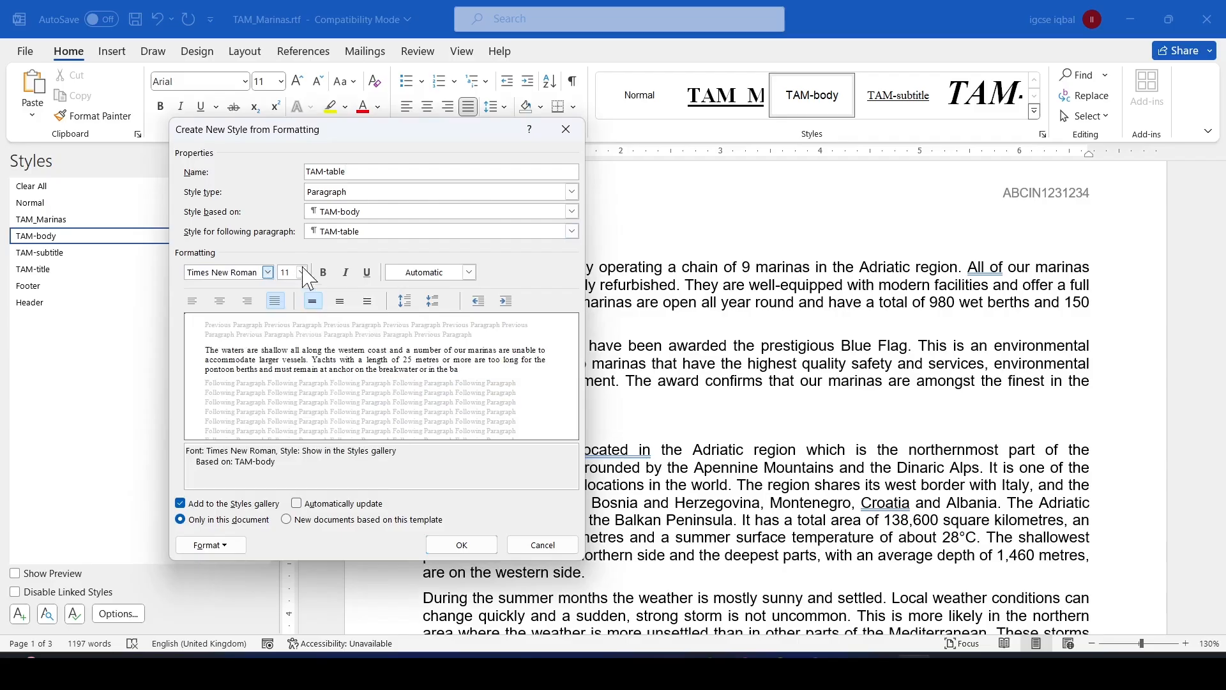
left_click(302, 273)
left_click(293, 337)
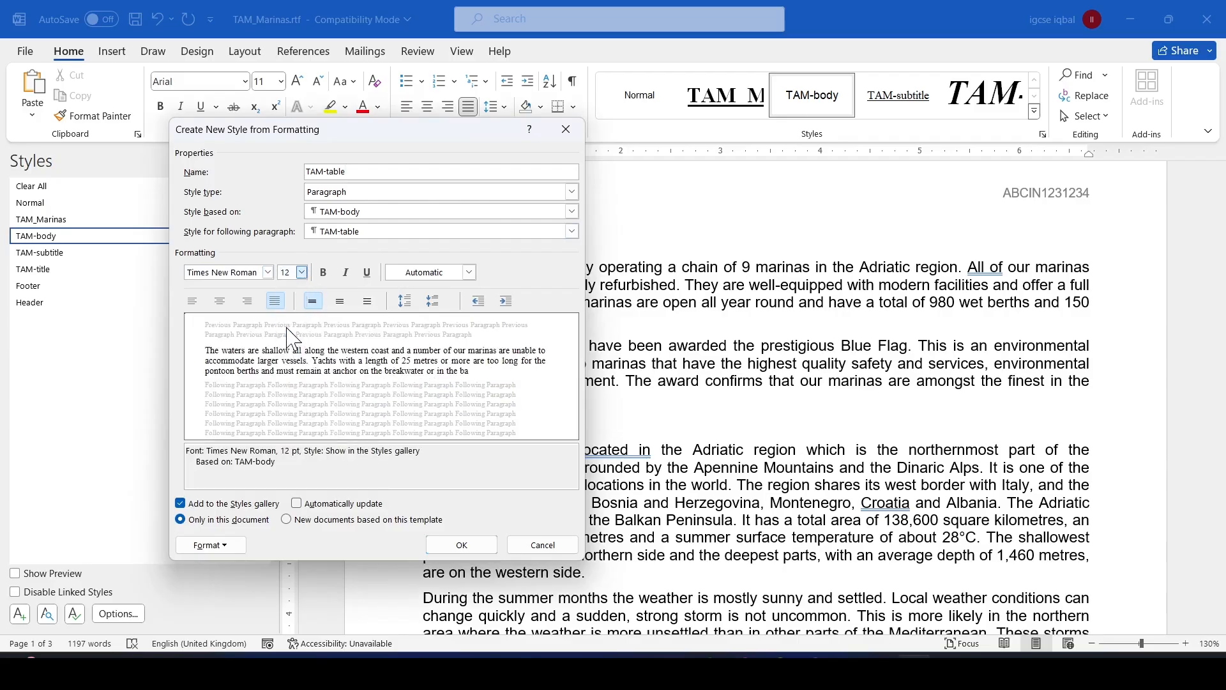
Check the TAM-table alignment and enhancement in Acrobat, and in Word make the new style centre-aligned and italic.
left_click(679, 655)
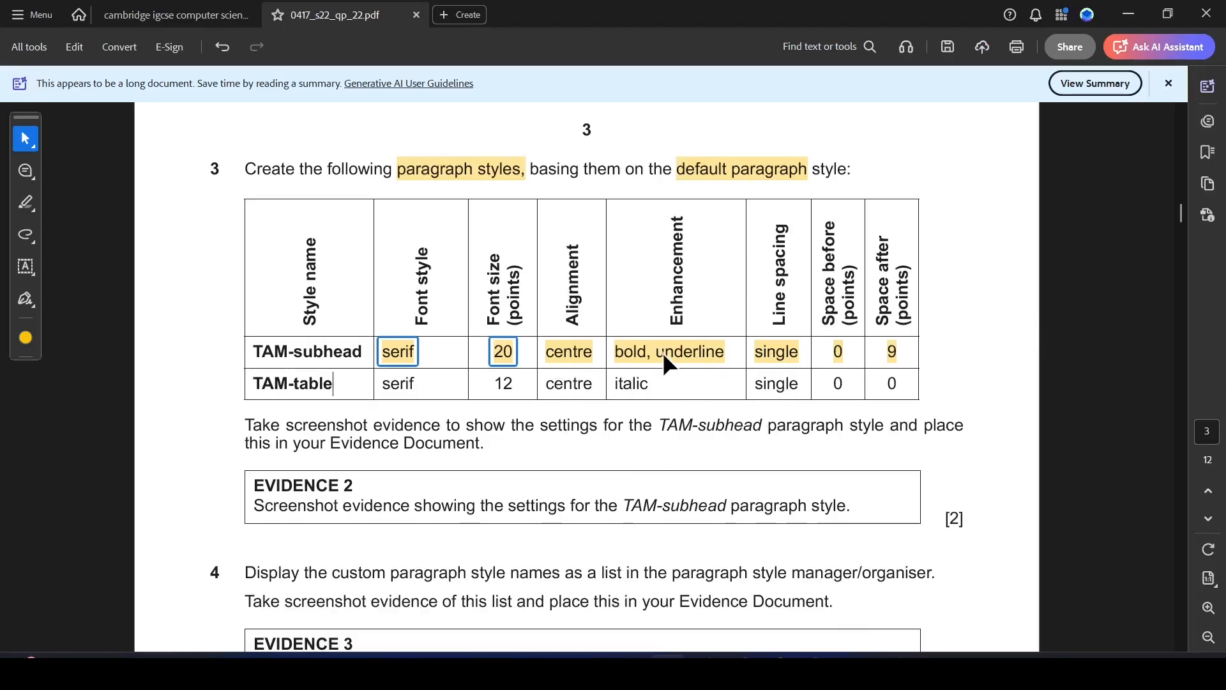
key("alt+Tab")
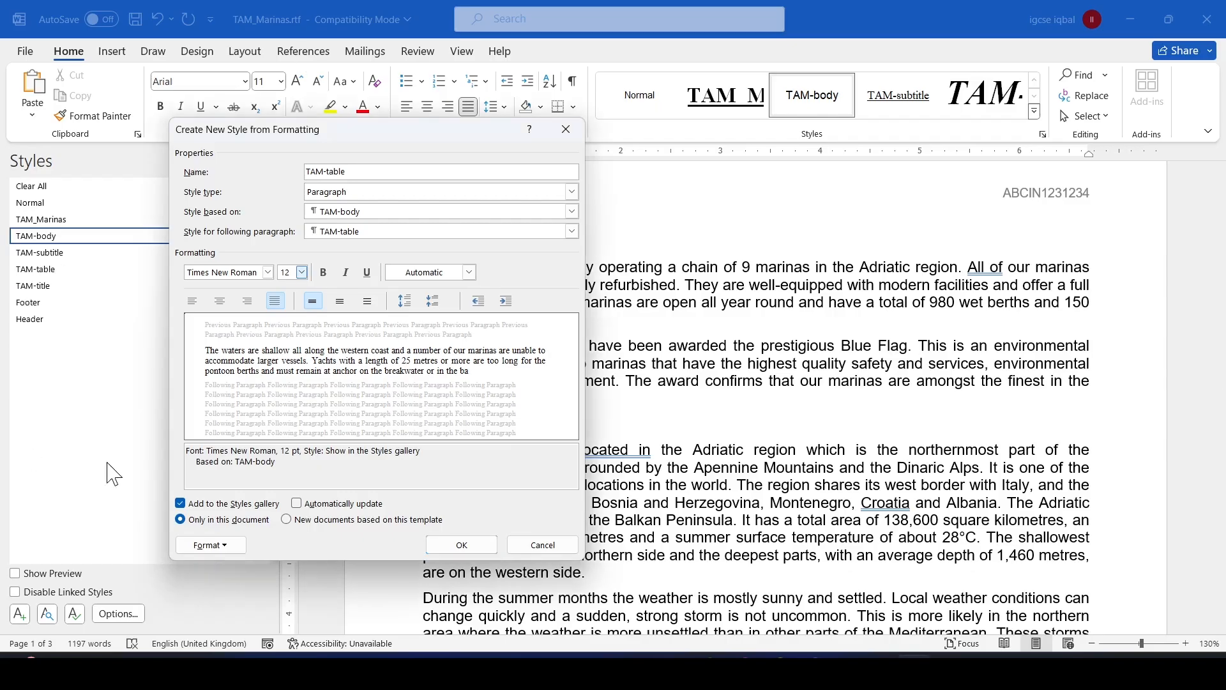
left_click(220, 301)
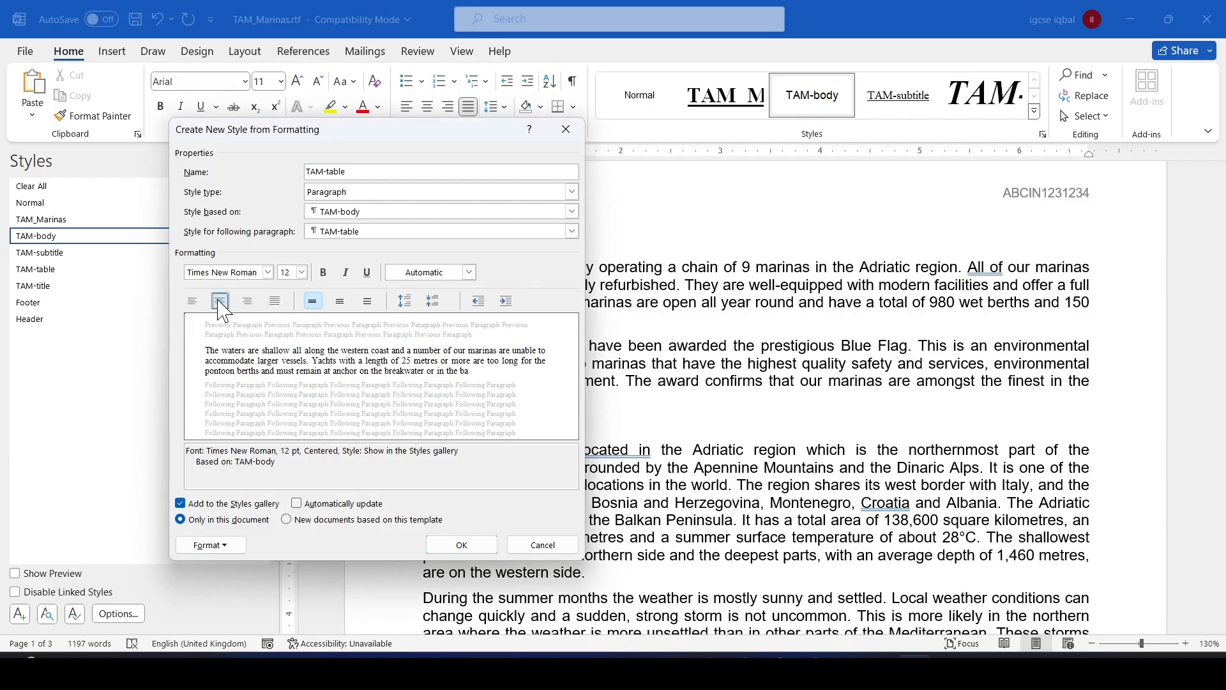
left_click(347, 272)
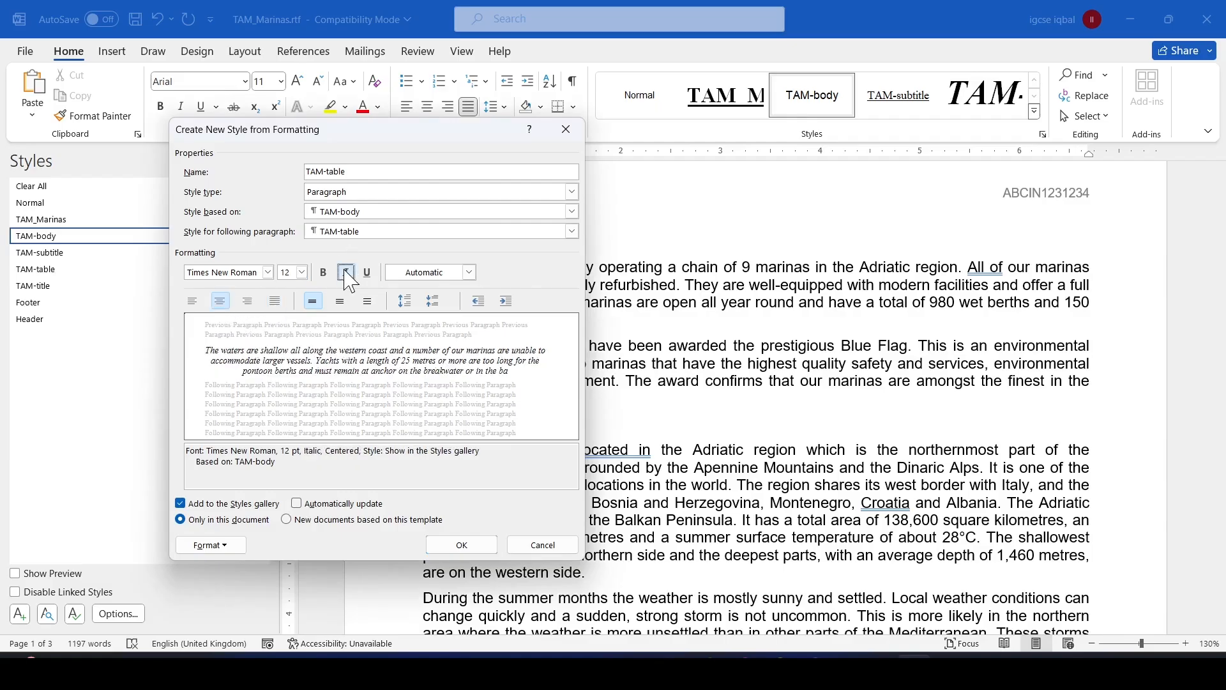
Check the TAM-table spacing requirements in Acrobat, and in Word set the new style's space after to 0 pt.
left_click(672, 656)
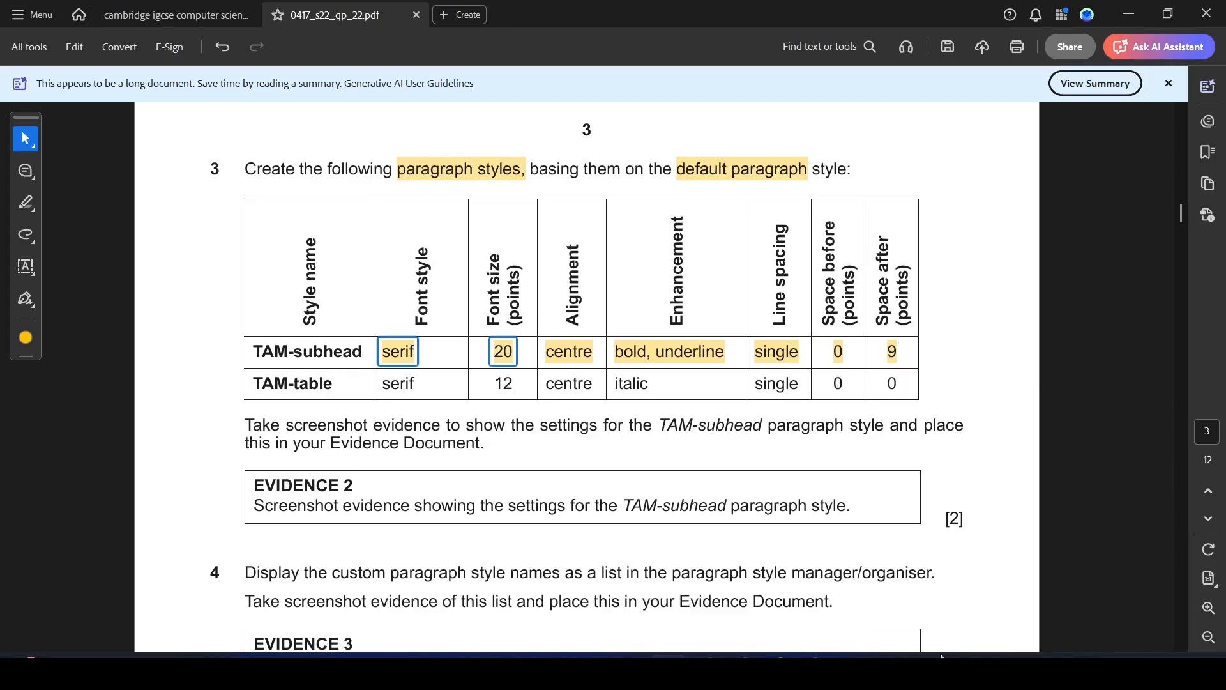
key("alt+Tab")
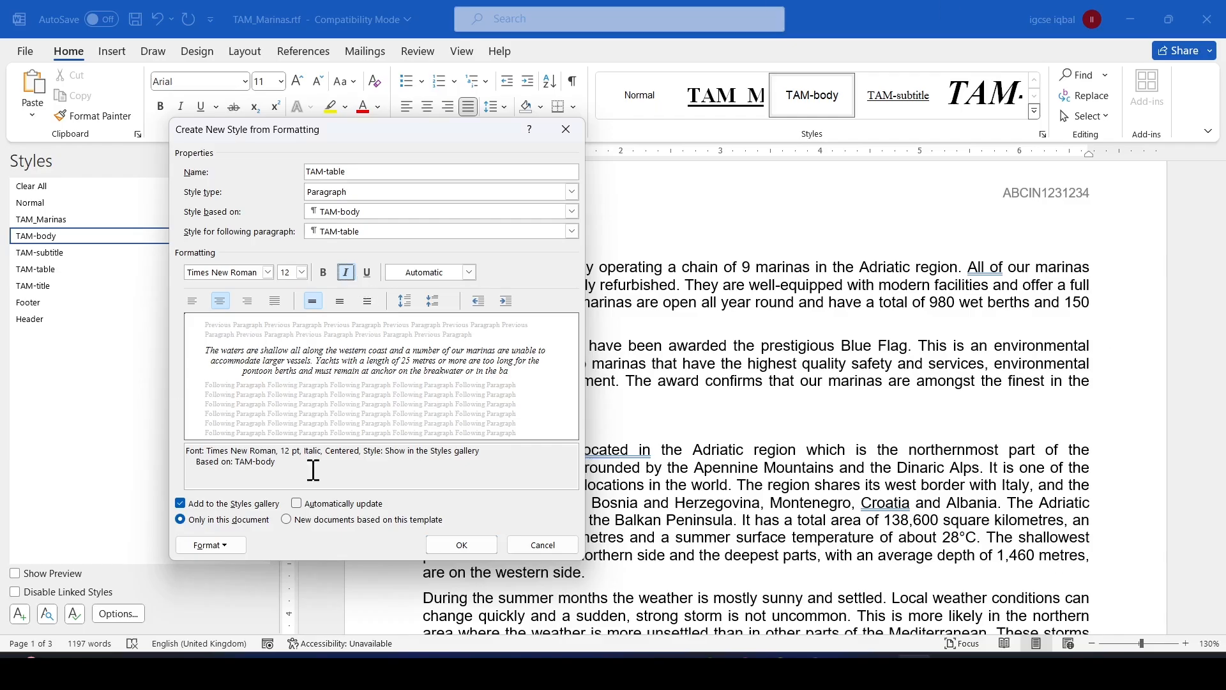
left_click(207, 545)
left_click(227, 396)
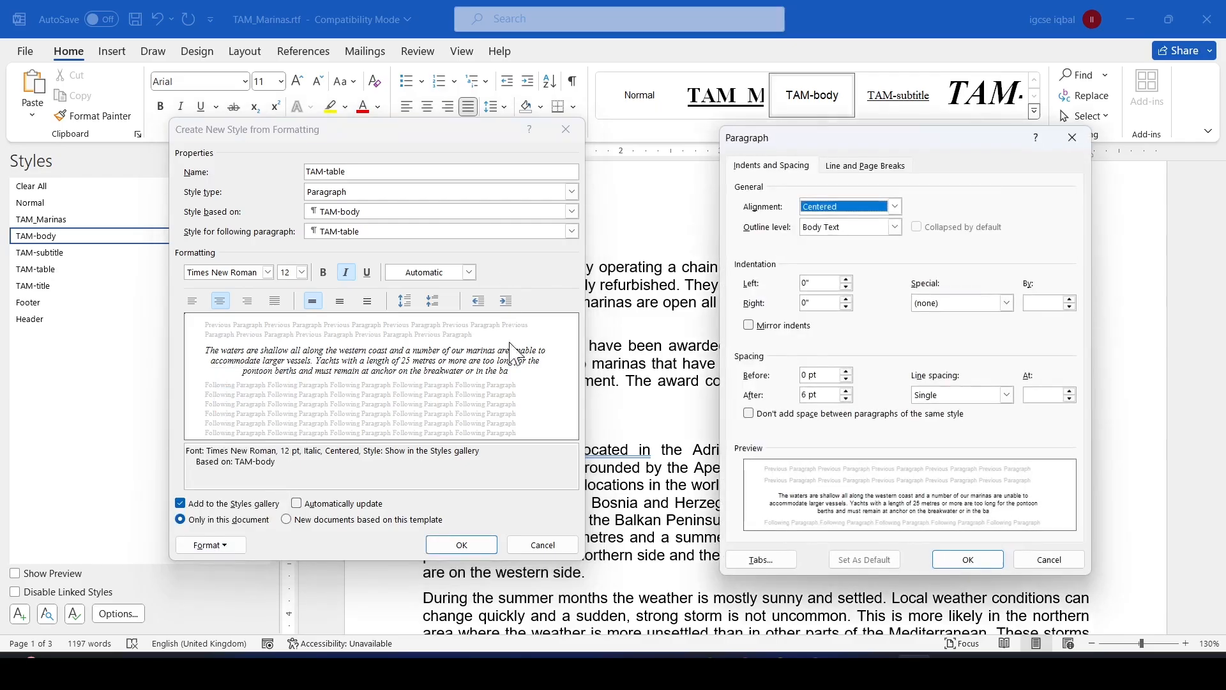
left_click(808, 395)
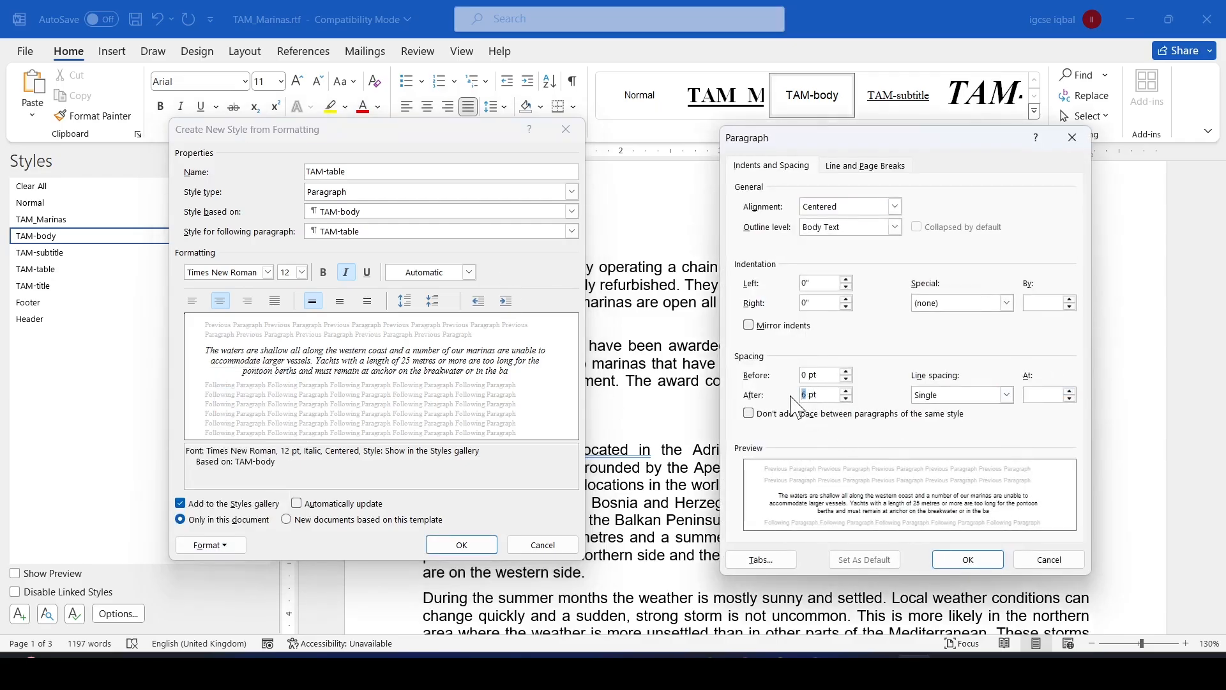
left_click(984, 560)
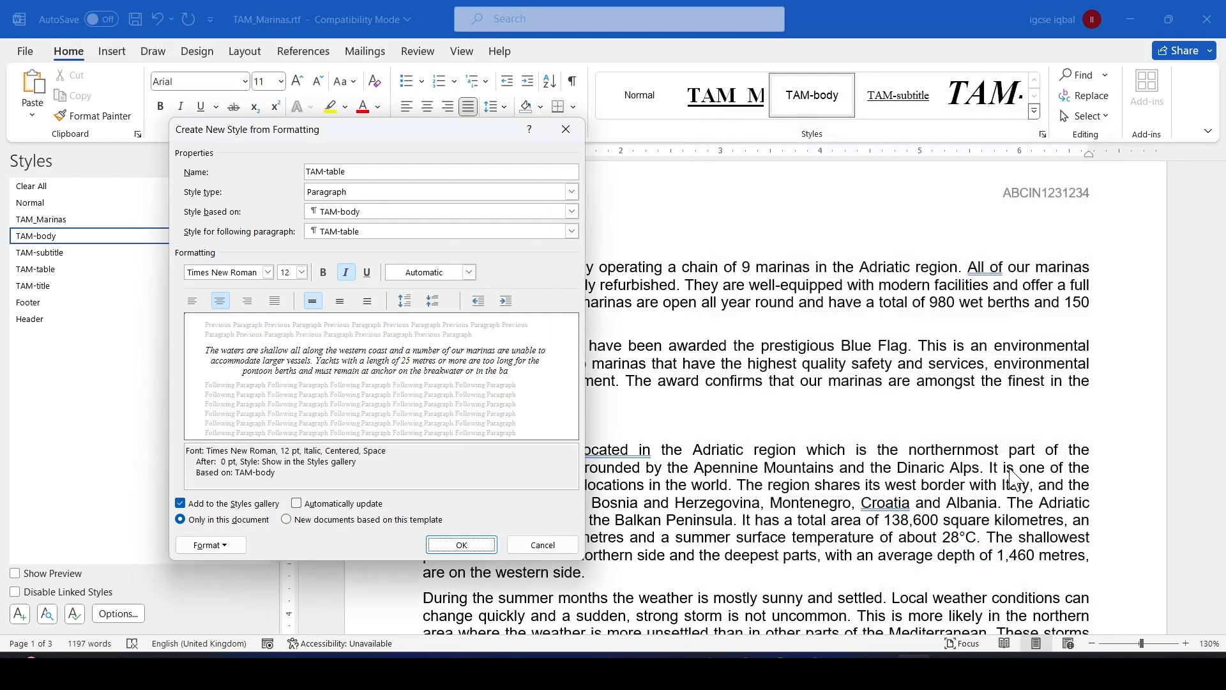
Compare the style settings with the TAM-table row in Acrobat, and return to Word to save the style.
left_click_drag(369, 128, 331, 126)
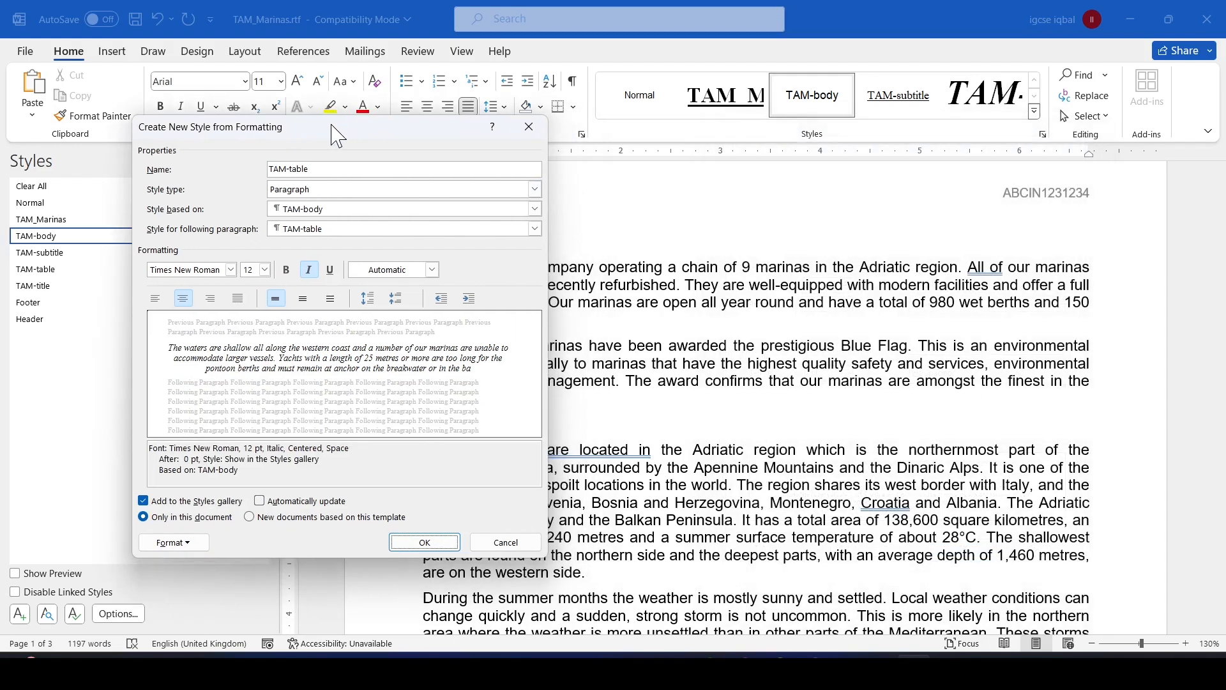
key("alt+Tab")
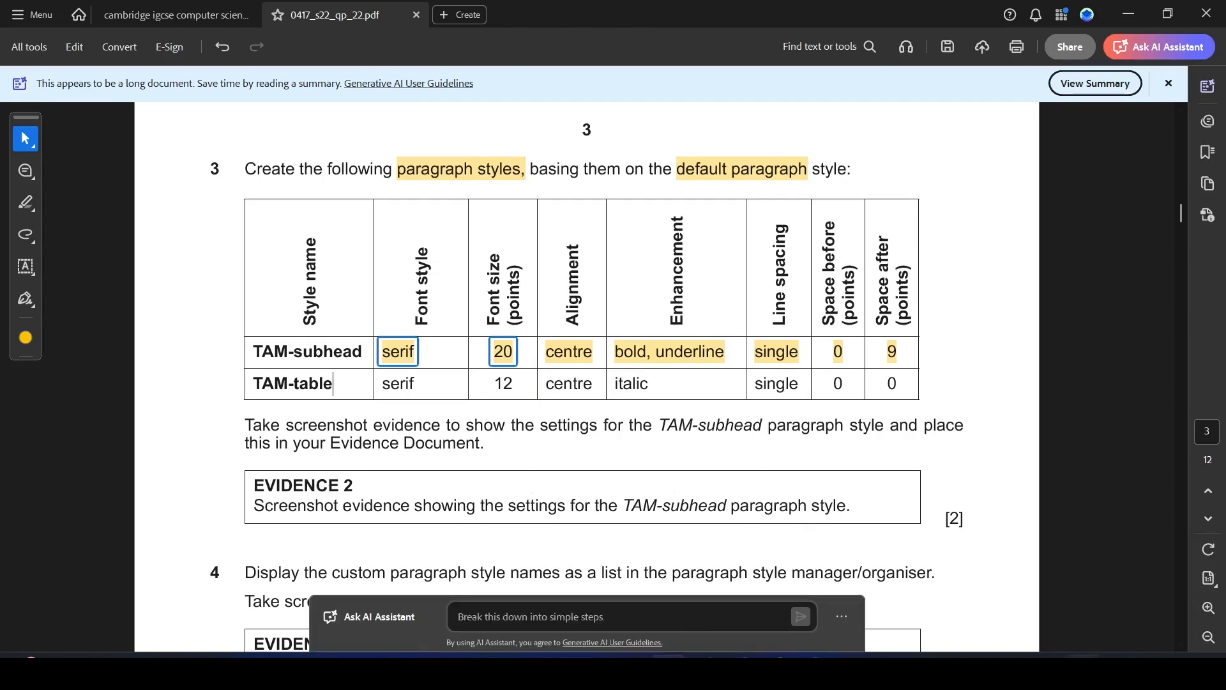
key("alt+Tab")
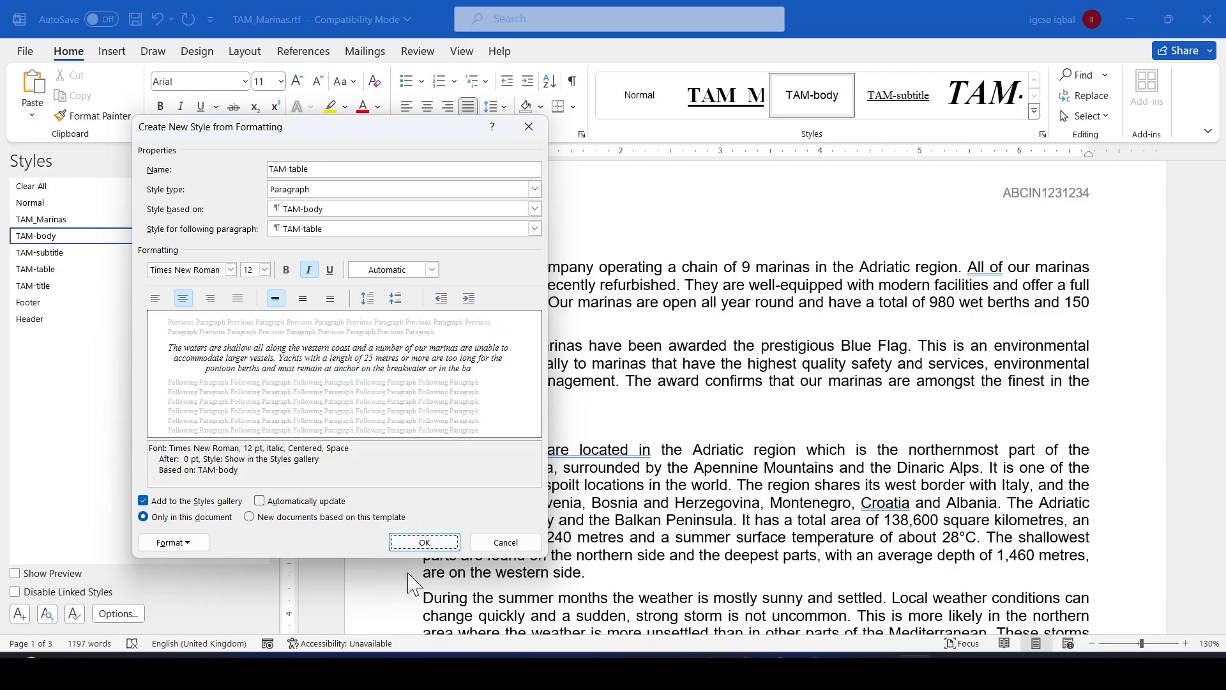
left_click(425, 543)
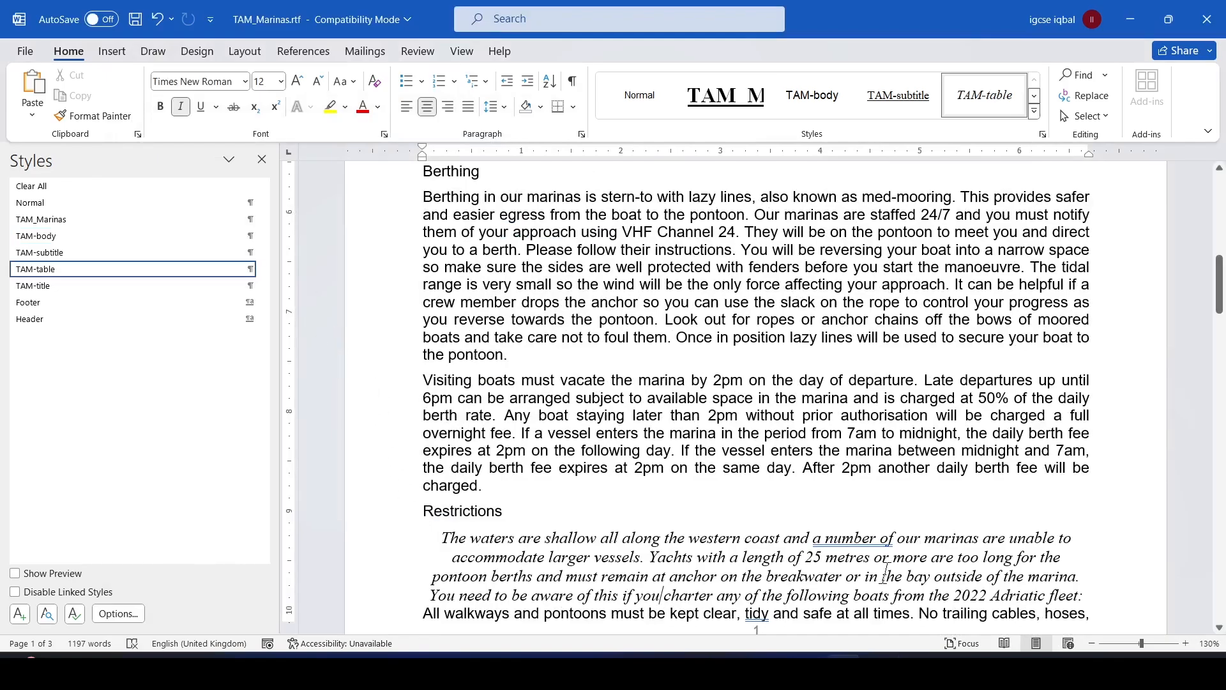
Switch to Acrobat and highlight "names as a list in the paragraph style manager/organiser" in question 4.
key("alt+Tab")
scroll(521, 414, "down", 5)
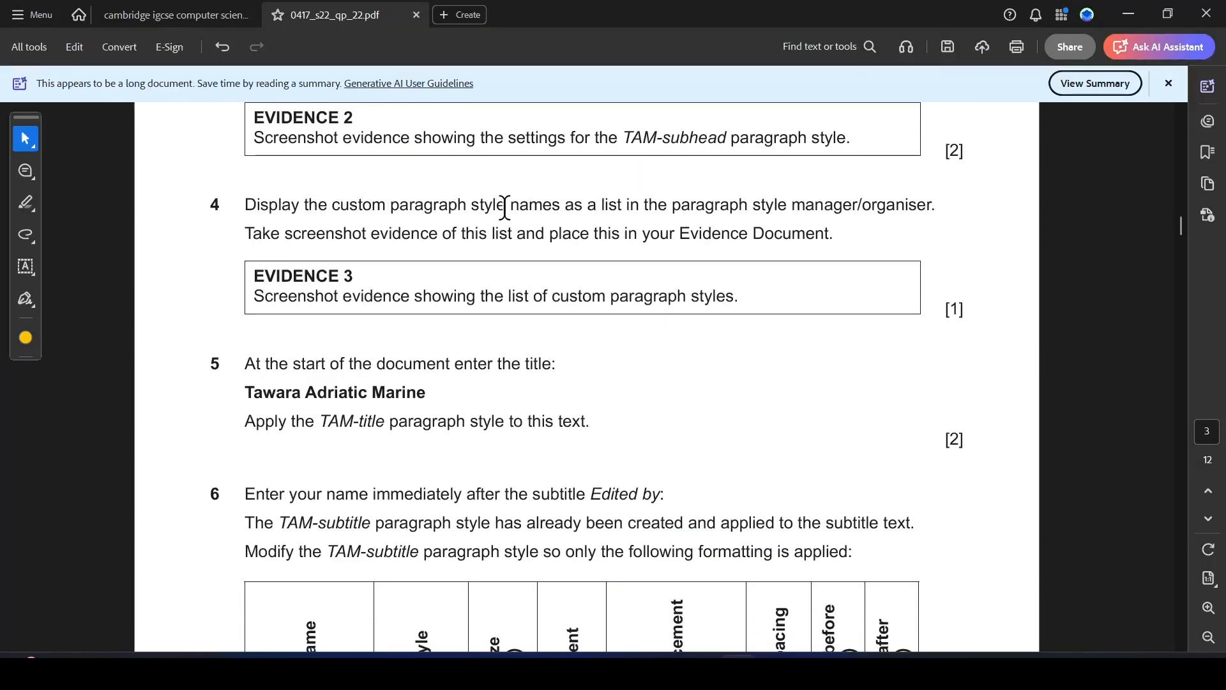
left_click_drag(512, 208, 932, 207)
left_click(953, 235)
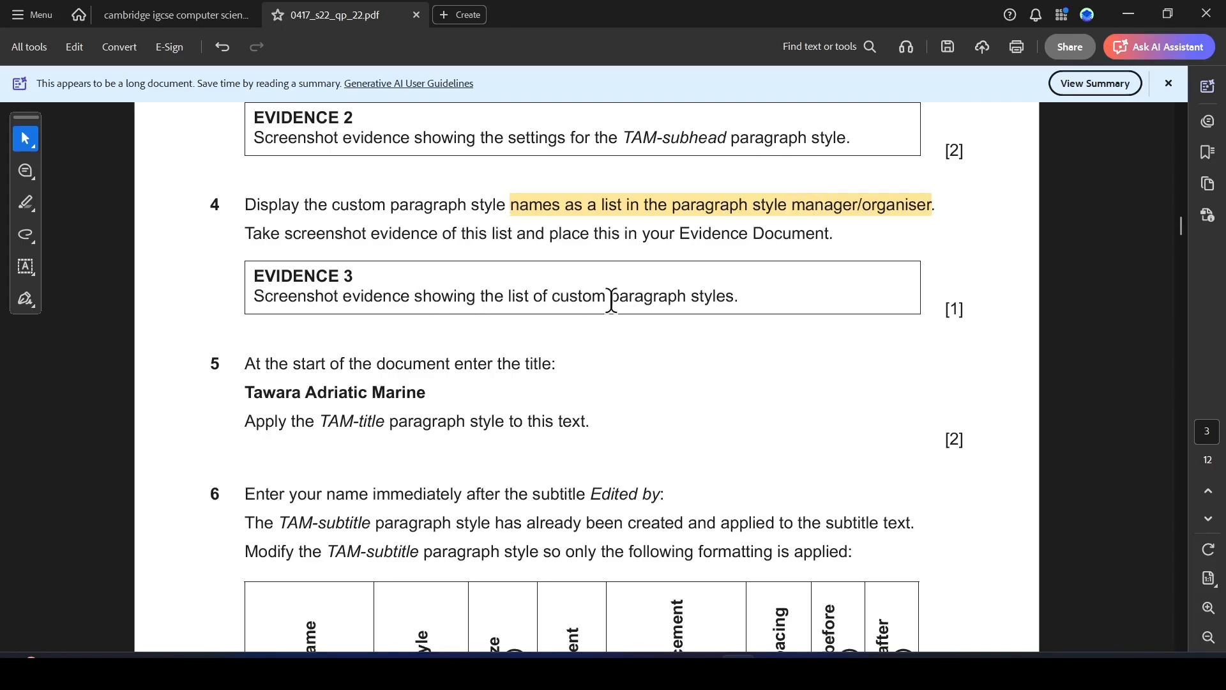
Check the style list in Word, and in Acrobat highlight "Display the" in question 4.
key("alt+Tab")
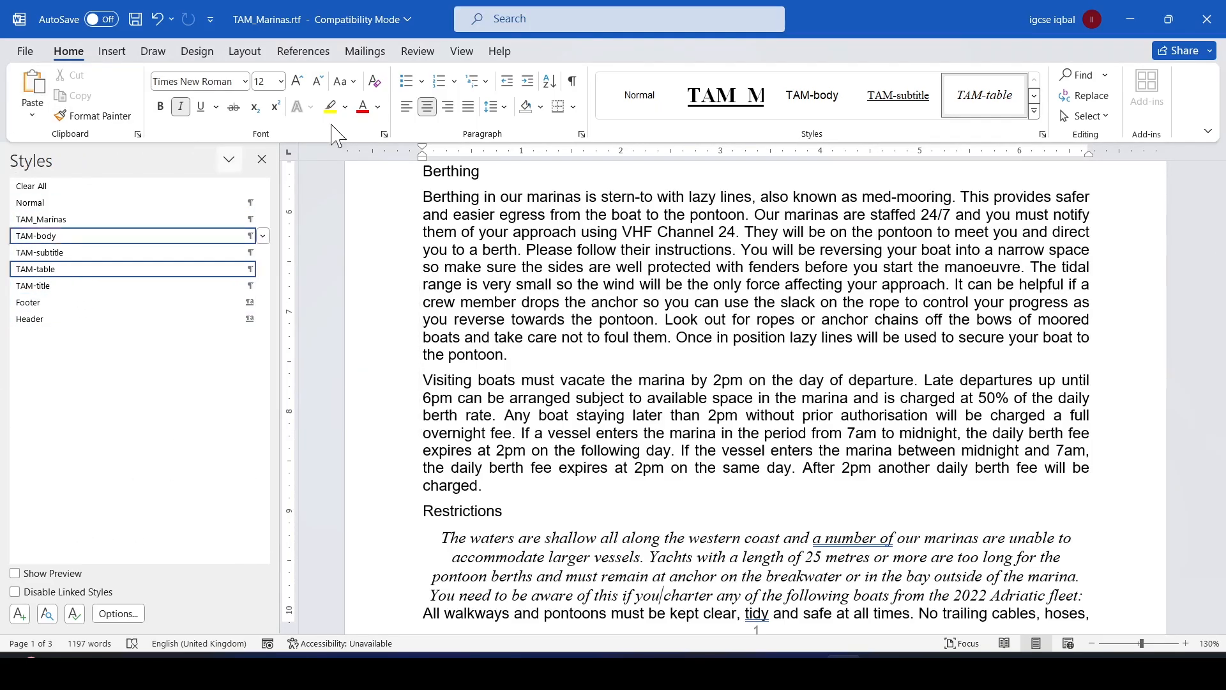
left_click(703, 588)
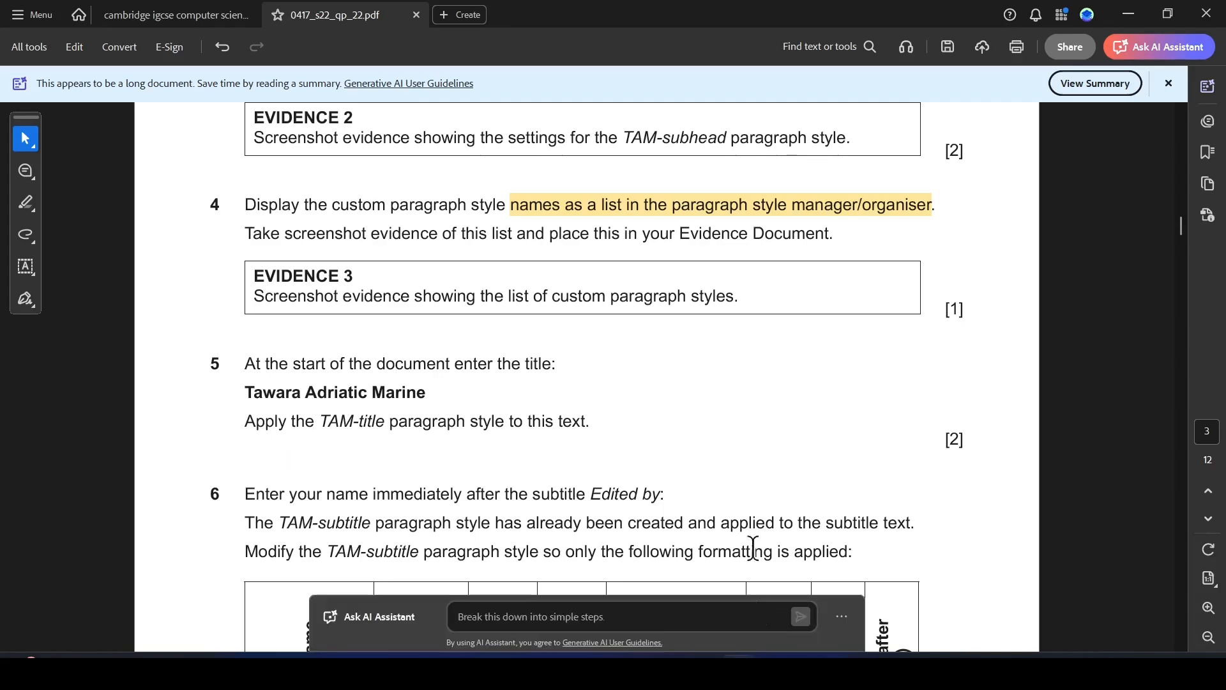
scroll(419, 307, "down", 3)
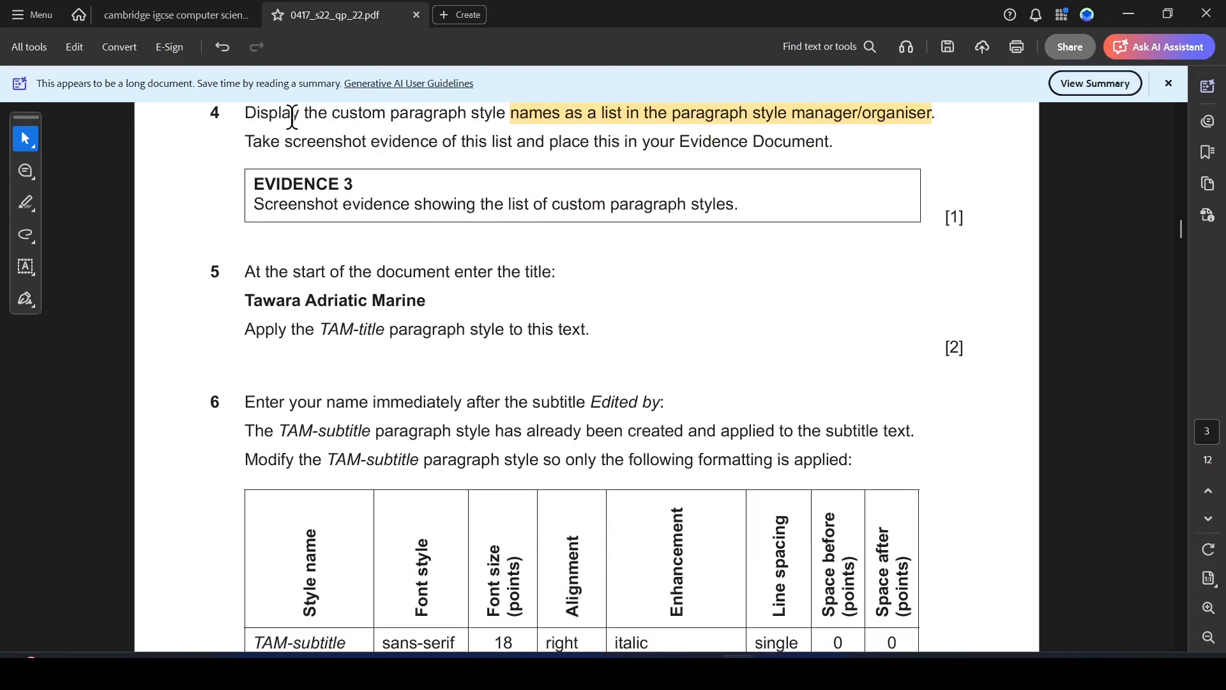
left_click_drag(246, 117, 308, 119)
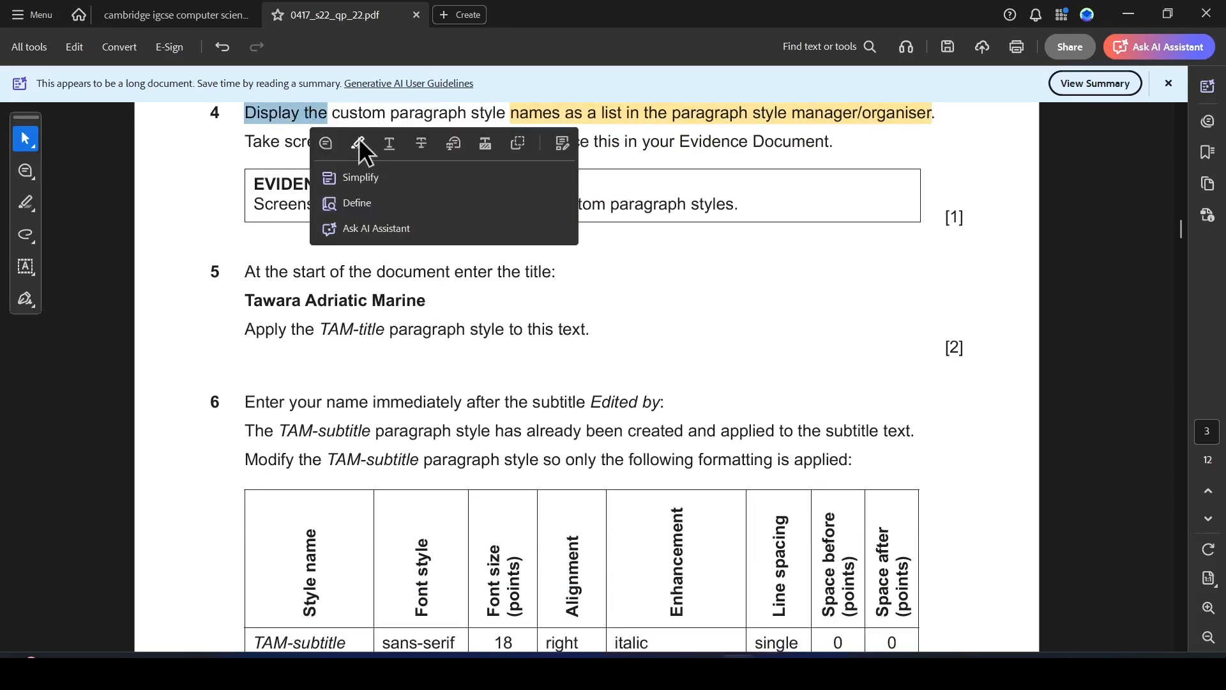
left_click(359, 141)
Copy the title "Tawara Adriatic Marine" from question 5 in Acrobat and paste it in Word on a new line above "Edited by:".
scroll(316, 313, "down", 1)
left_click_drag(240, 208, 554, 210)
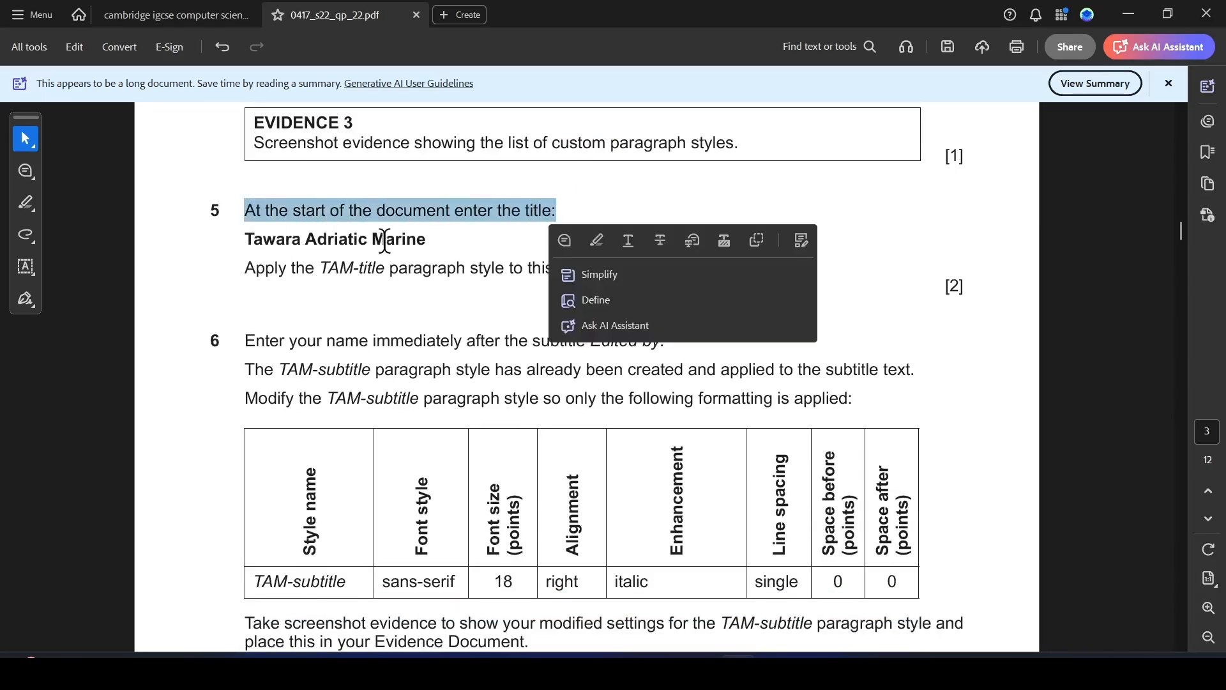
left_click_drag(246, 242, 405, 240)
key("ctrl+c")
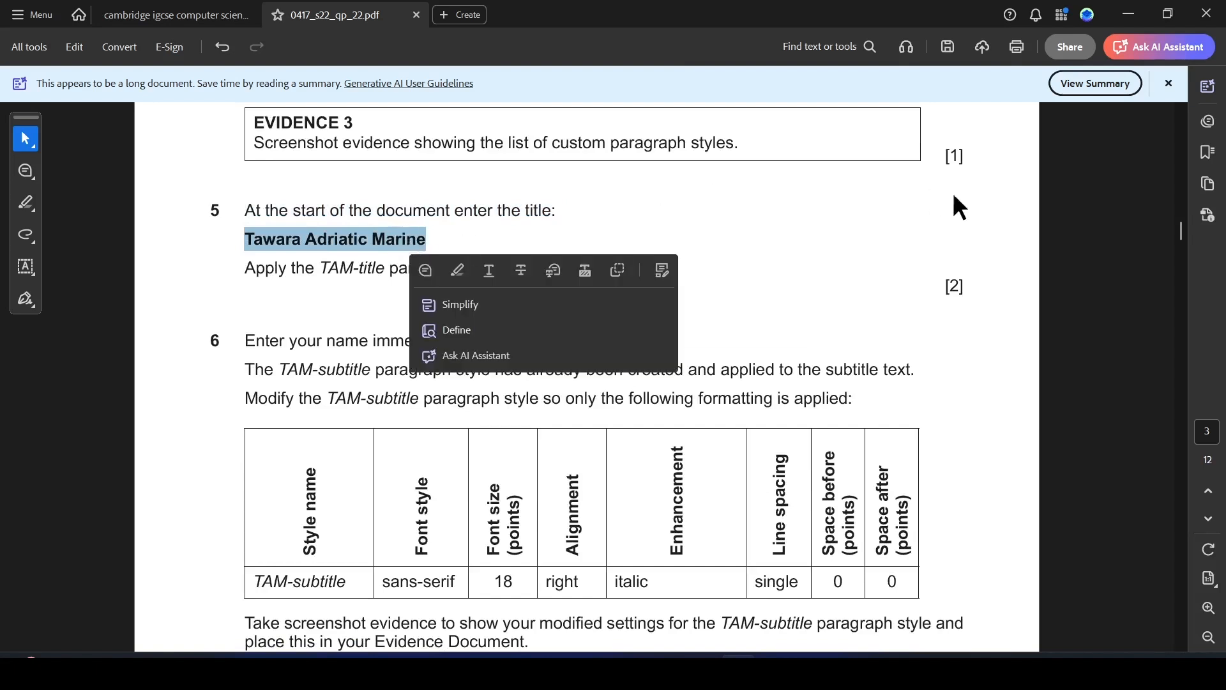
key("alt+Tab")
scroll(645, 369, "up", 15)
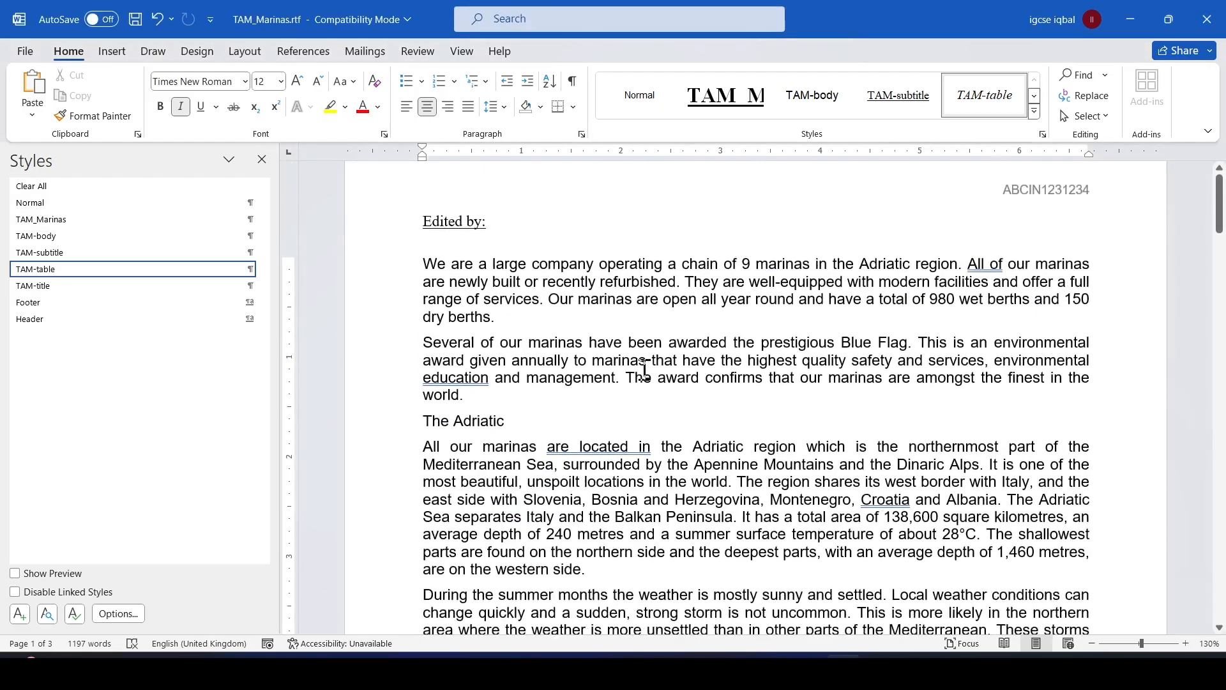
left_click(415, 282)
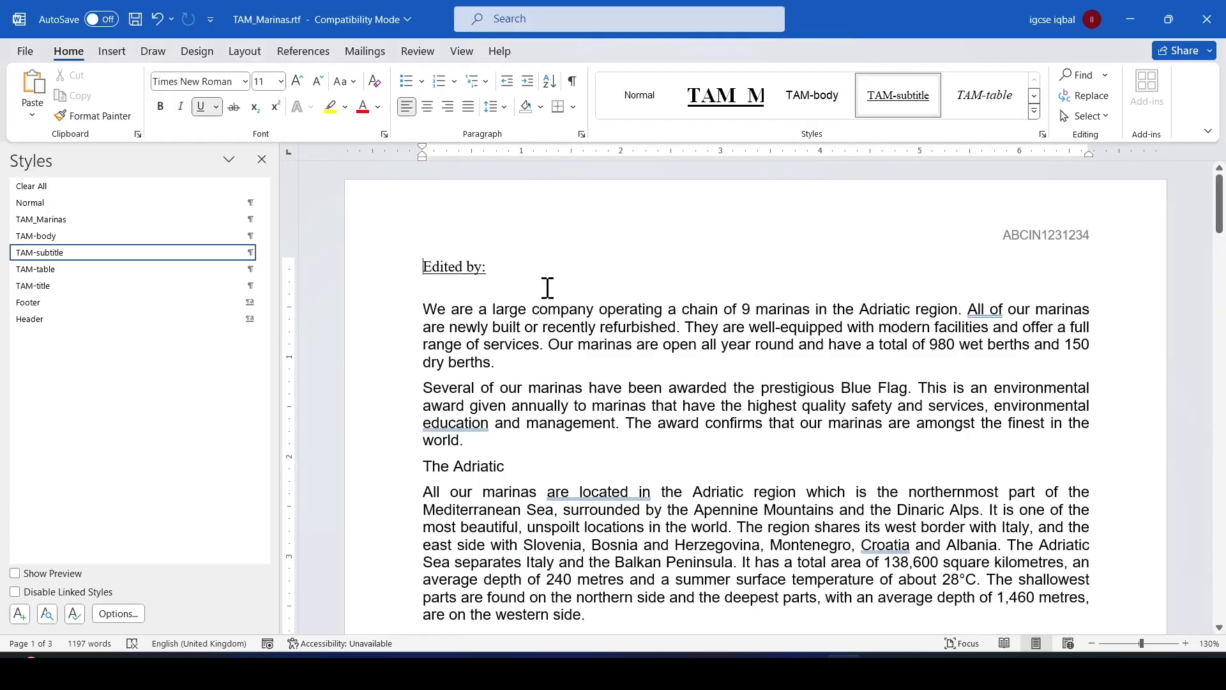
key("Return")
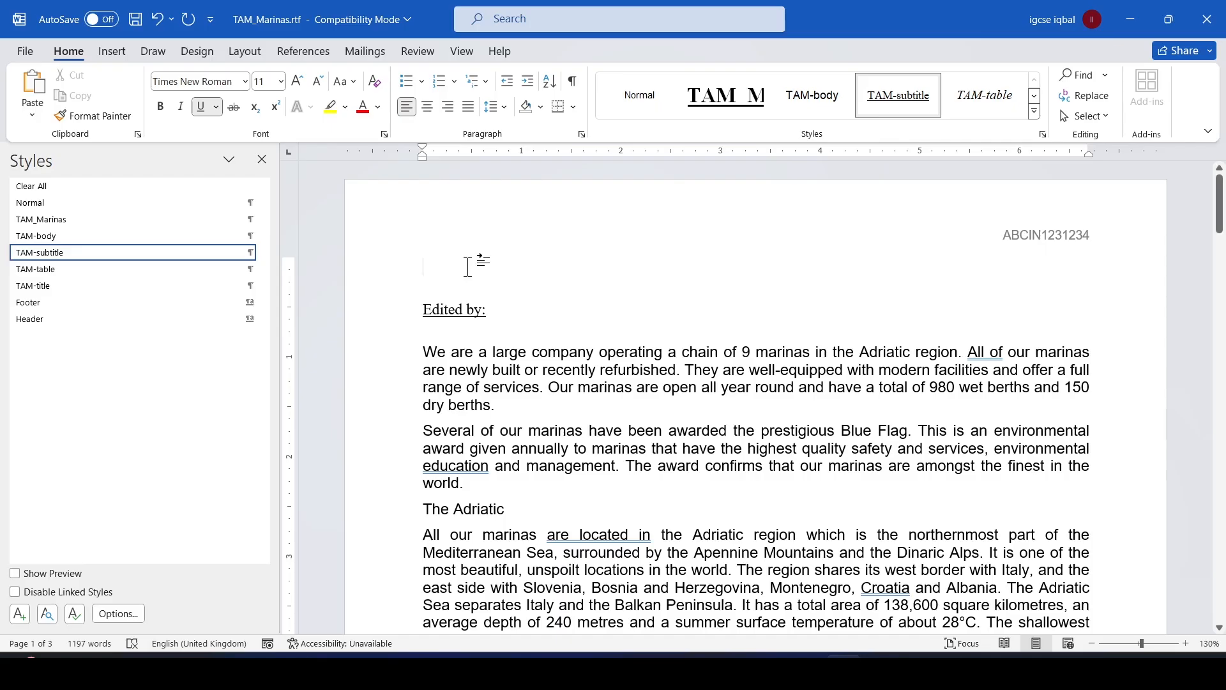
key("ctrl+v")
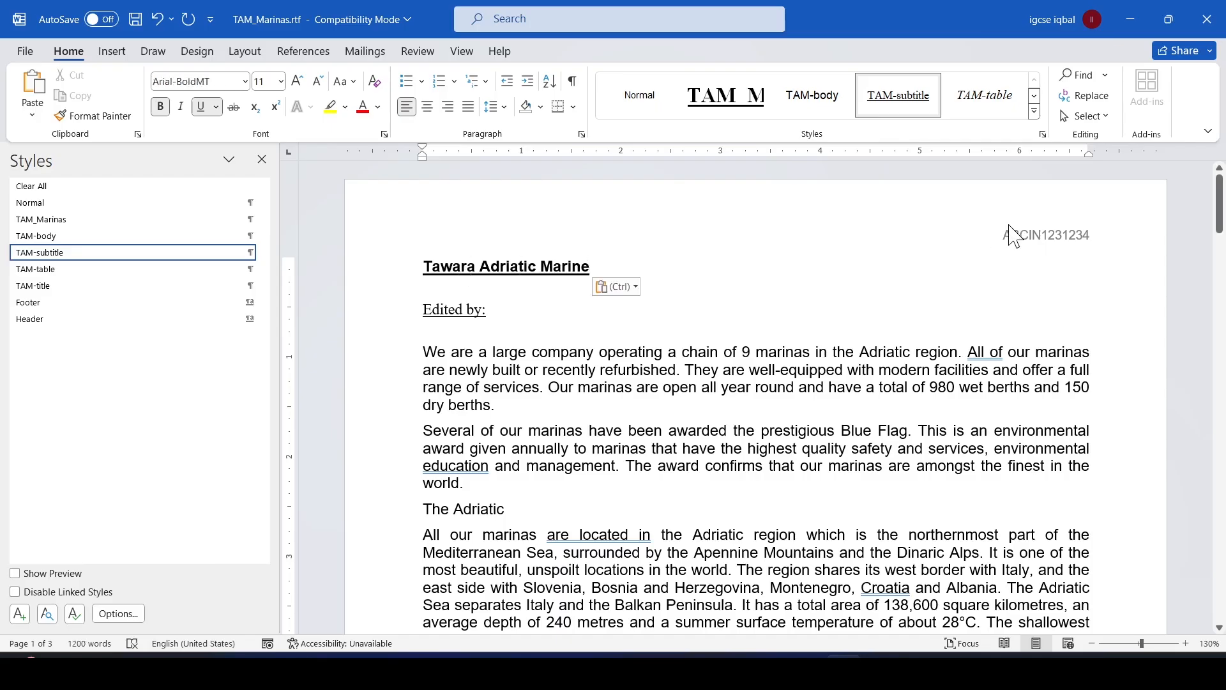
Delete the pasted title and paste "Tawara Adriatic Marine" again as text only above "Edited by:".
key("alt+Tab")
key("alt+Tab")
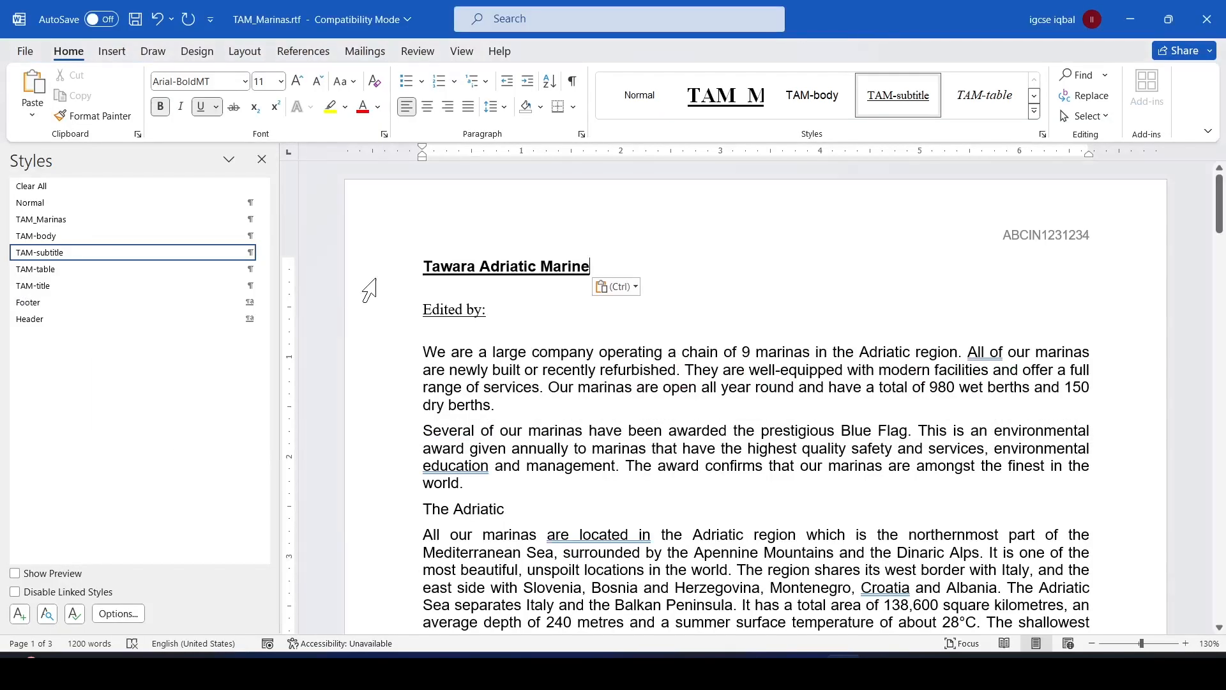
left_click_drag(592, 268, 426, 261)
key("ctrl+c")
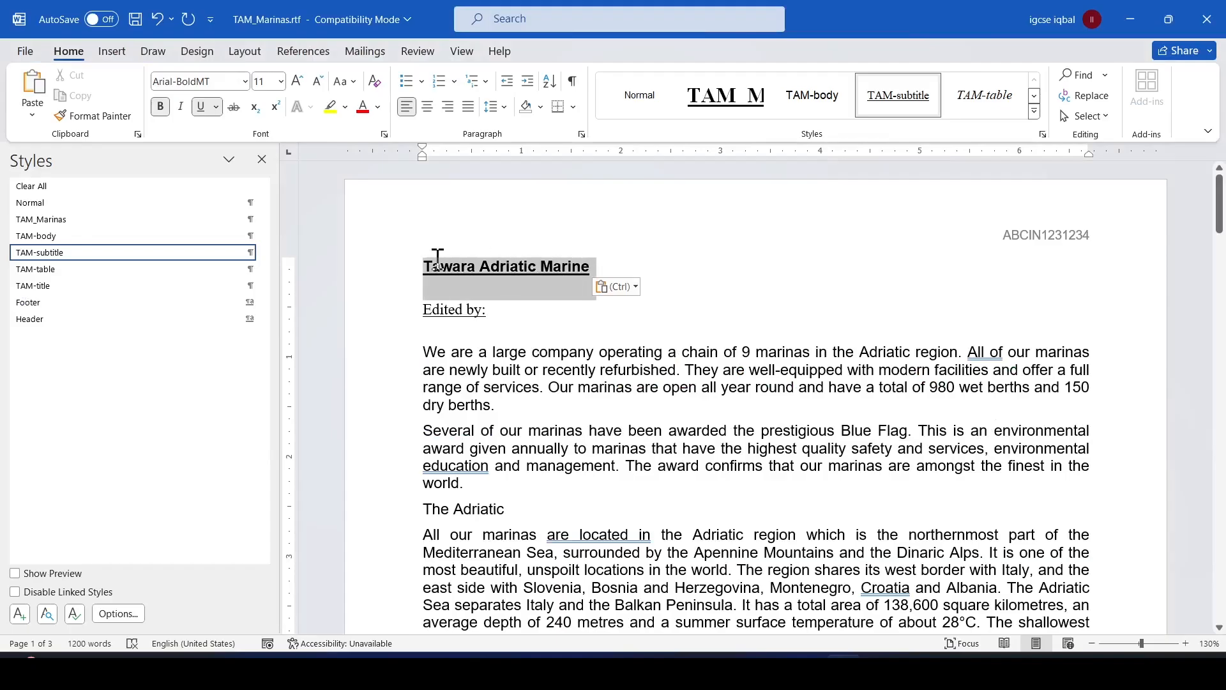
key("BackSpace")
right_click(447, 268)
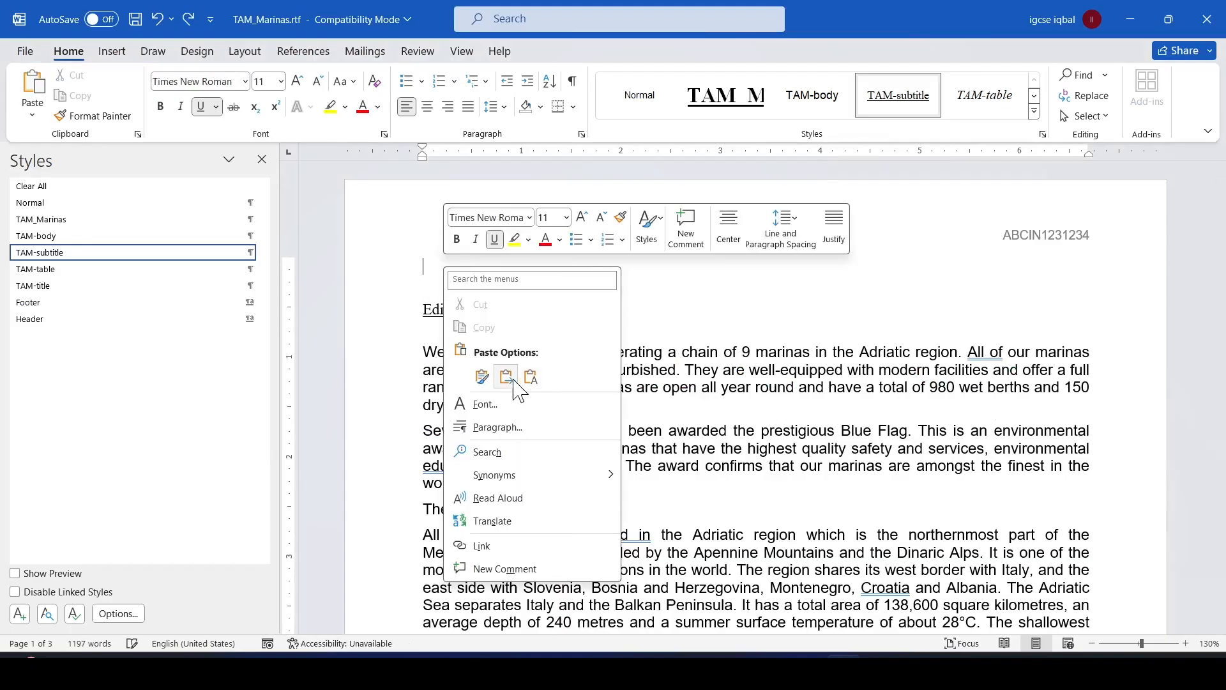
left_click(536, 382)
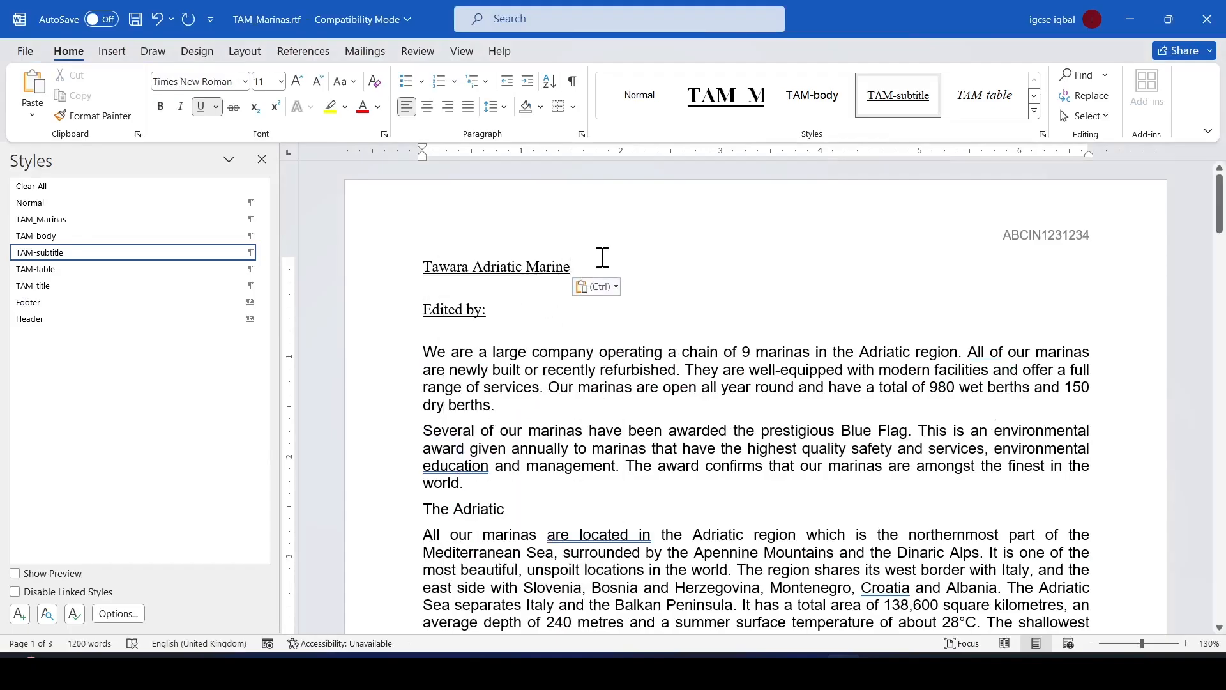
Switch to Acrobat and highlight "TAM-title paragraph style to this text." in question 5.
key("alt+Tab")
left_click(336, 300)
left_click_drag(320, 268, 585, 278)
left_click(658, 291)
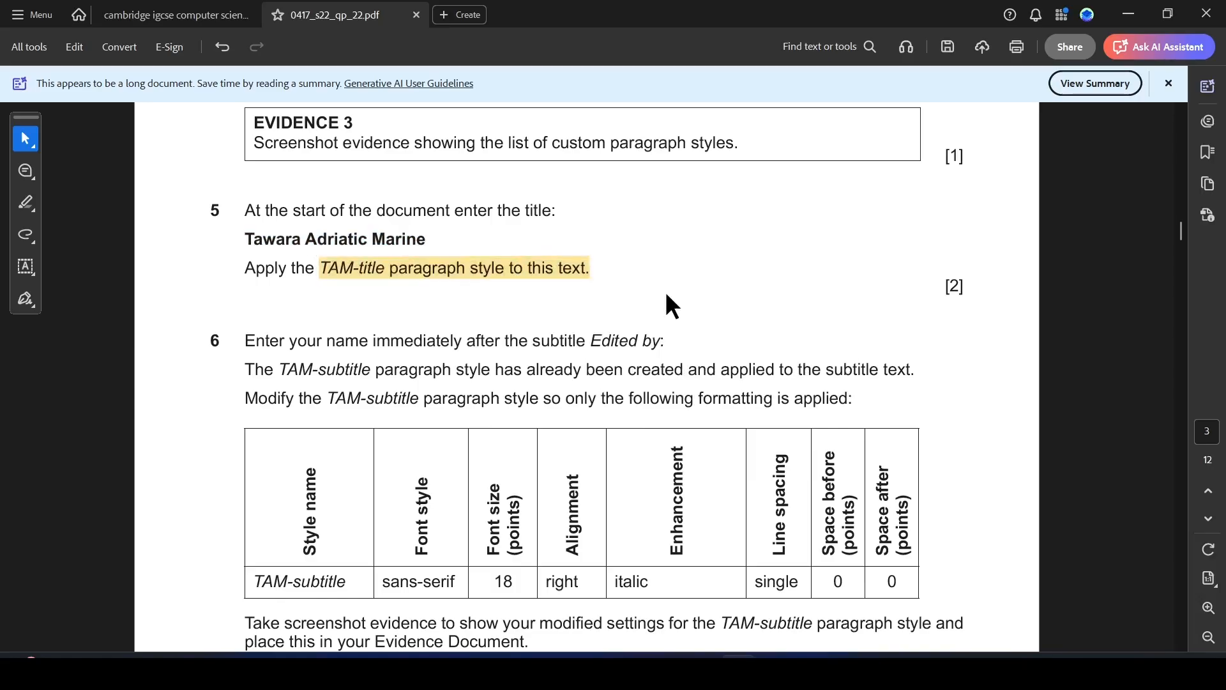
Return to Word and apply the TAM-title paragraph style to the "Tawara Adriatic Marine" line.
key("alt+Tab")
left_click_drag(581, 264, 424, 266)
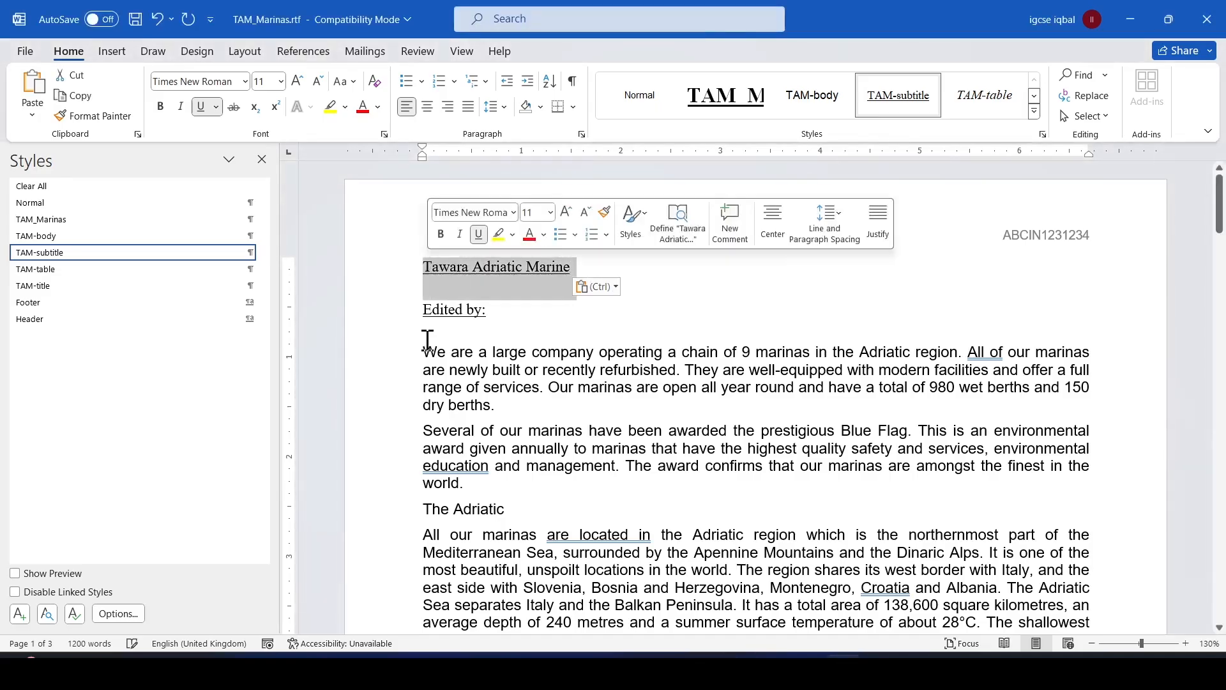
left_click(50, 286)
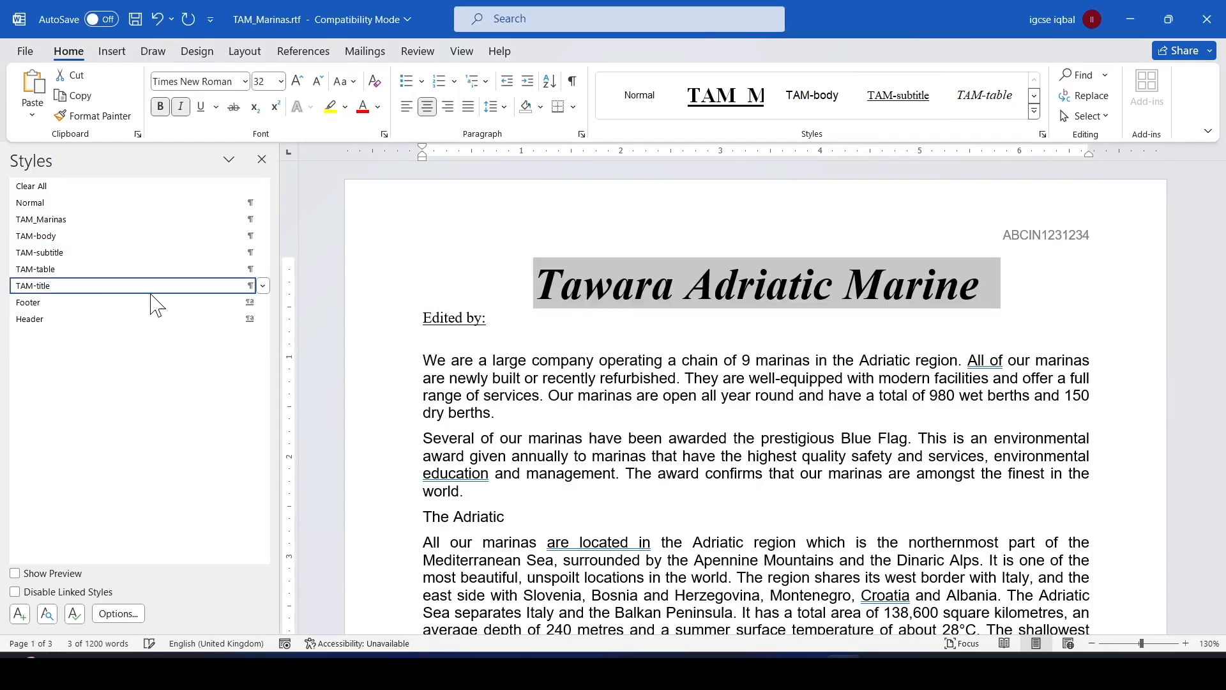
Read the first instruction of question 6 in Acrobat, and in Word add the placeholder "ABC" immediately after "Edited by:".
left_click(1035, 320)
key("alt+Tab")
scroll(447, 408, "down", 3)
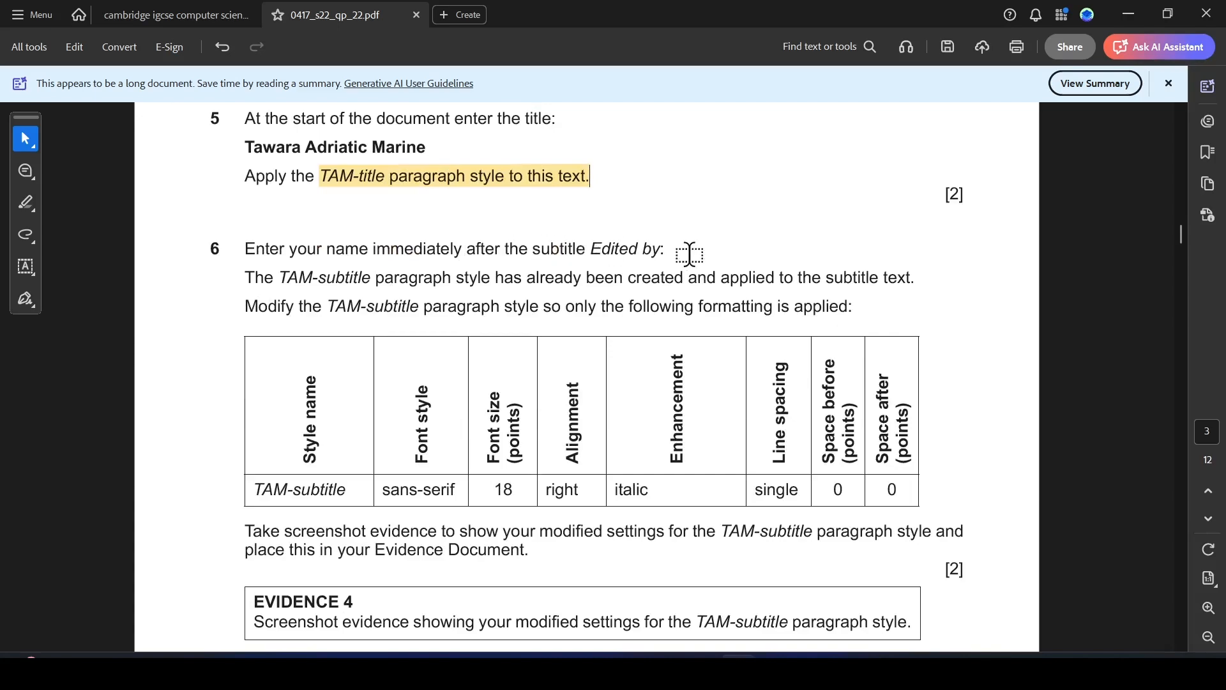
key("alt+Tab")
key("alt+Tab")
key("alt+Tab")
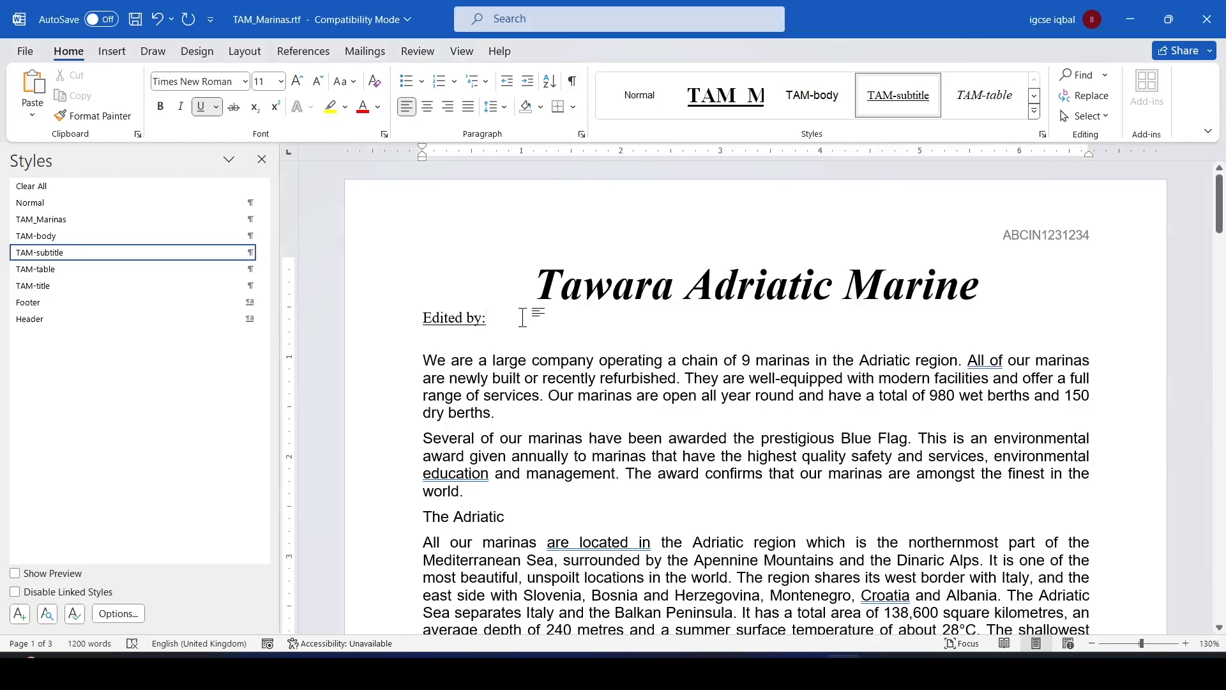
type("ABC")
In Acrobat, highlight question 6's sentence about the existing TAM-subtitle style and the words "Modify the TAM-subtitle paragraph".
key("alt+Tab")
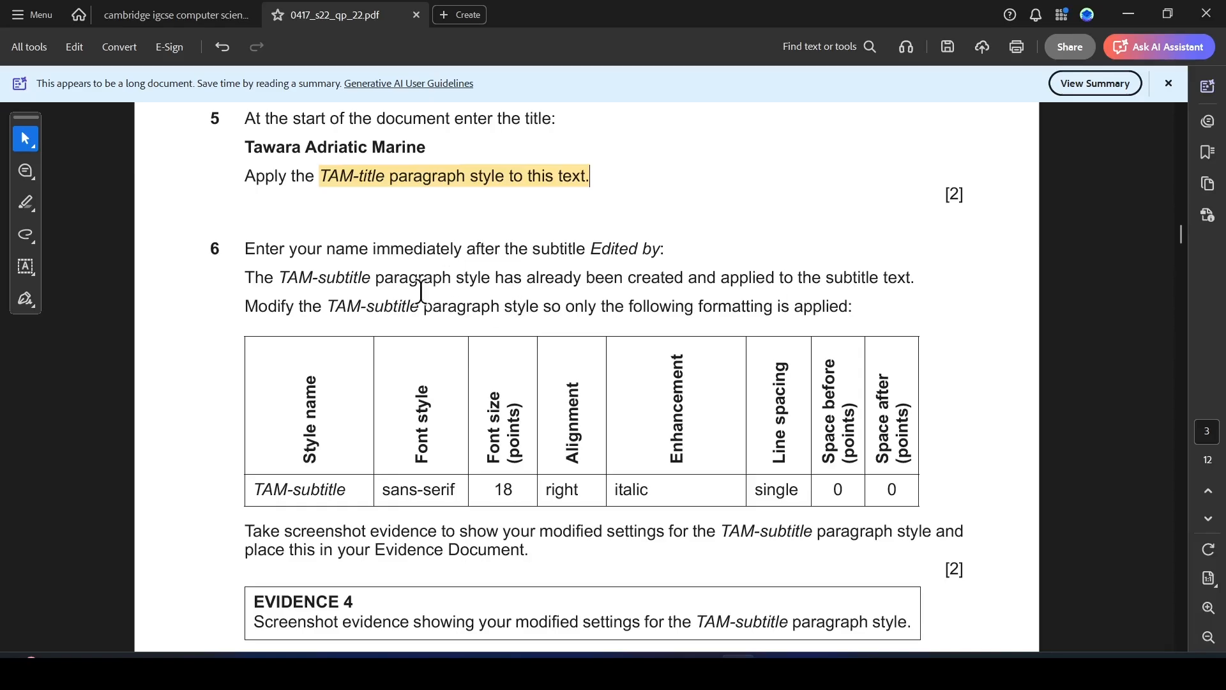
left_click_drag(285, 279, 912, 285)
left_click(947, 309)
left_click_drag(236, 315, 451, 308)
left_click(494, 339)
scroll(495, 339, "down", 1)
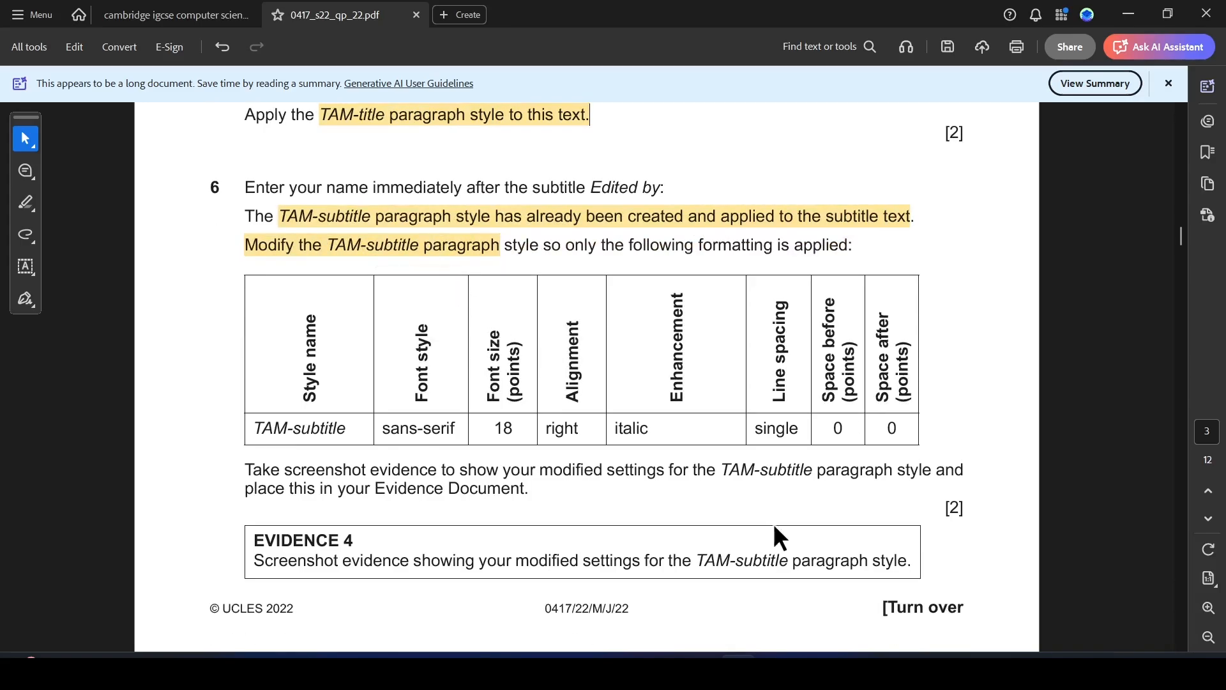
Return to Word and open the settings of the TAM-subtitle style for modification.
key("alt+Tab")
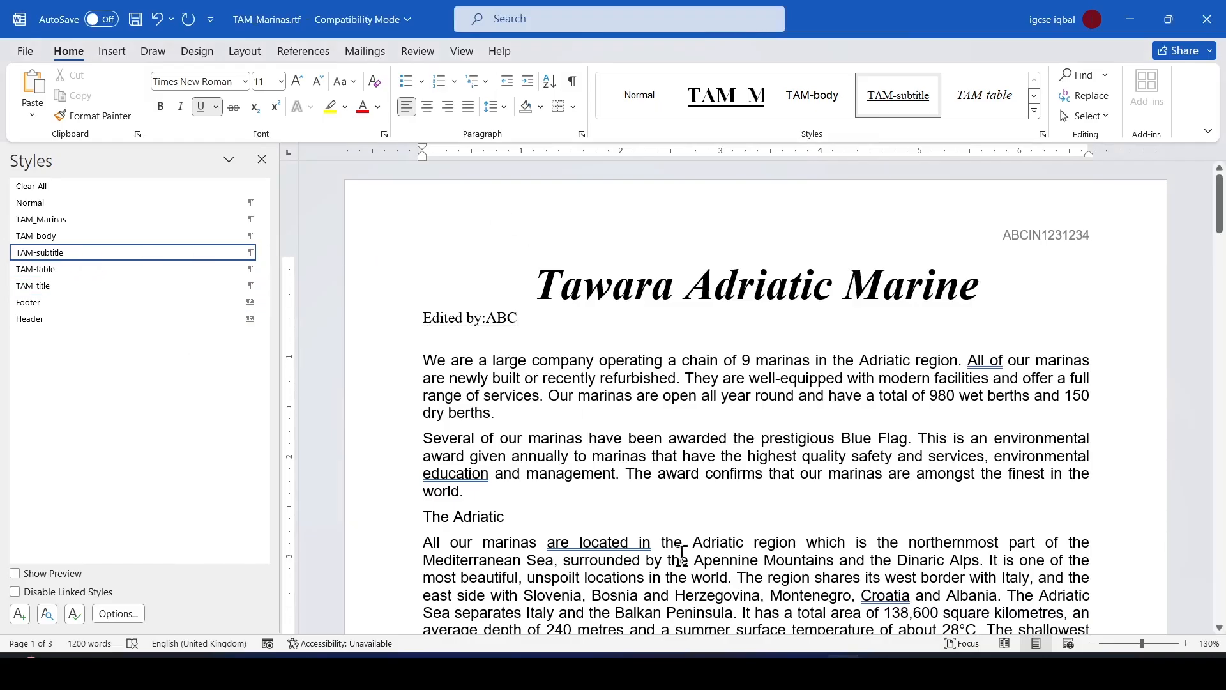
key("alt+Tab")
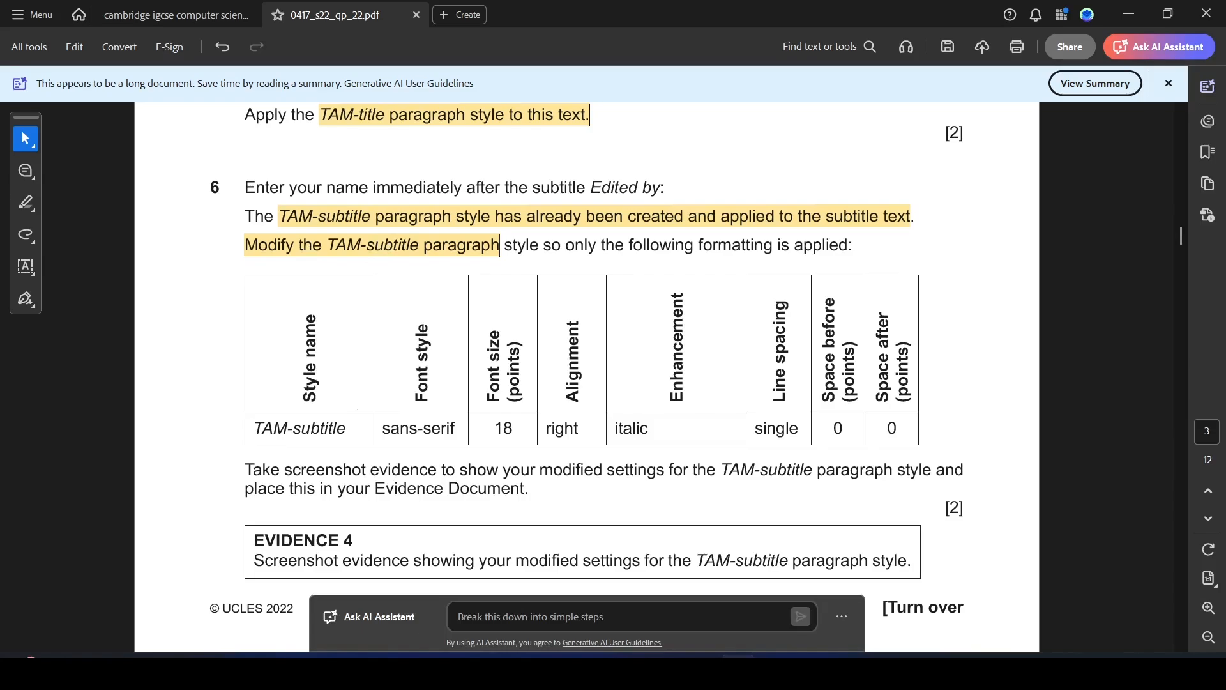
key("alt+Tab")
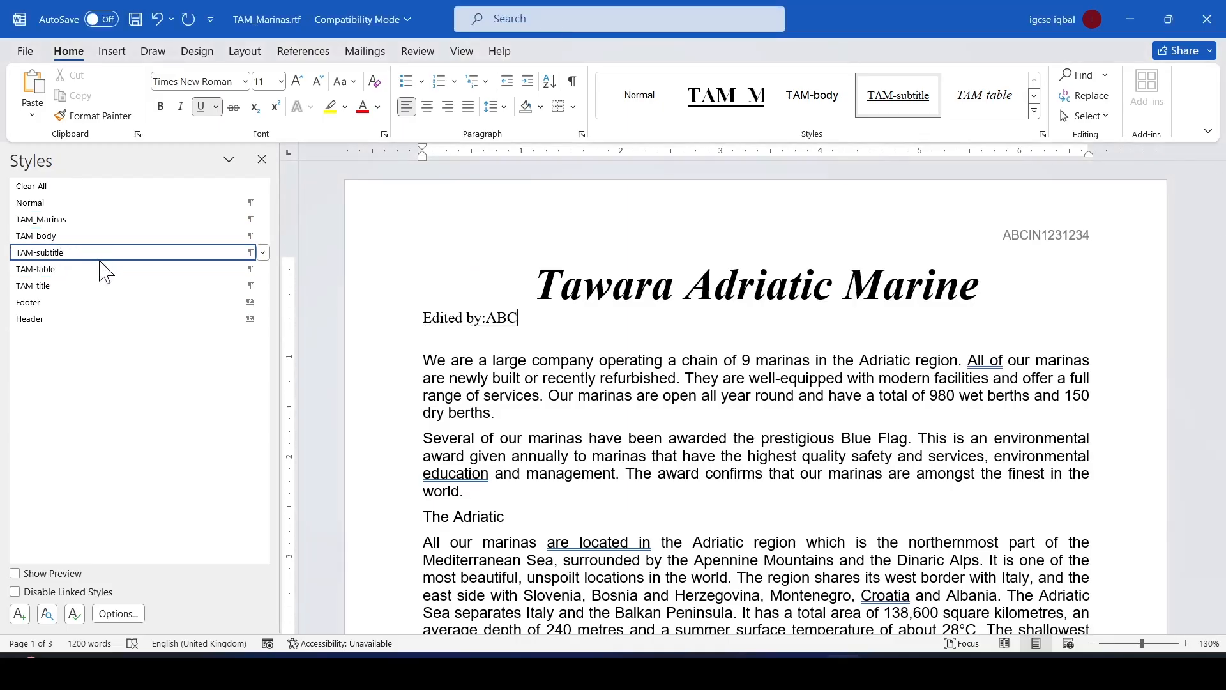
right_click(95, 255)
left_click(101, 295)
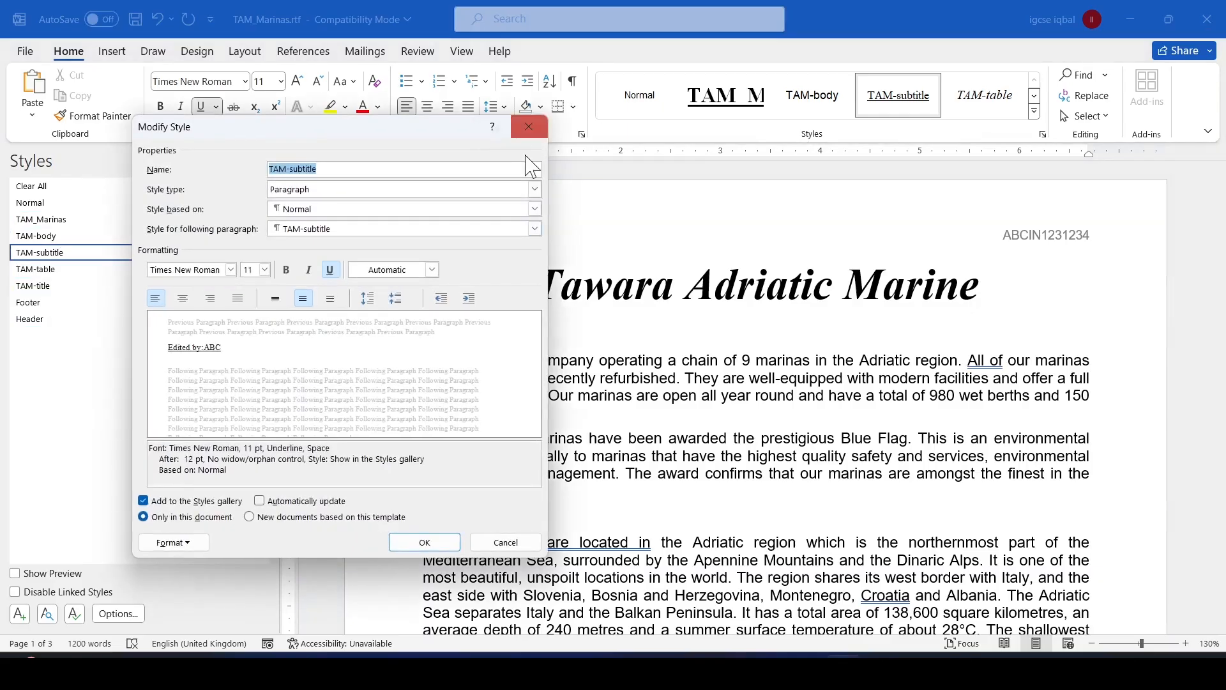
left_click_drag(416, 131, 500, 132)
Highlight "Font style" in question 6's table in Acrobat, and in Word set the TAM-subtitle font to Arial.
key("alt+Tab")
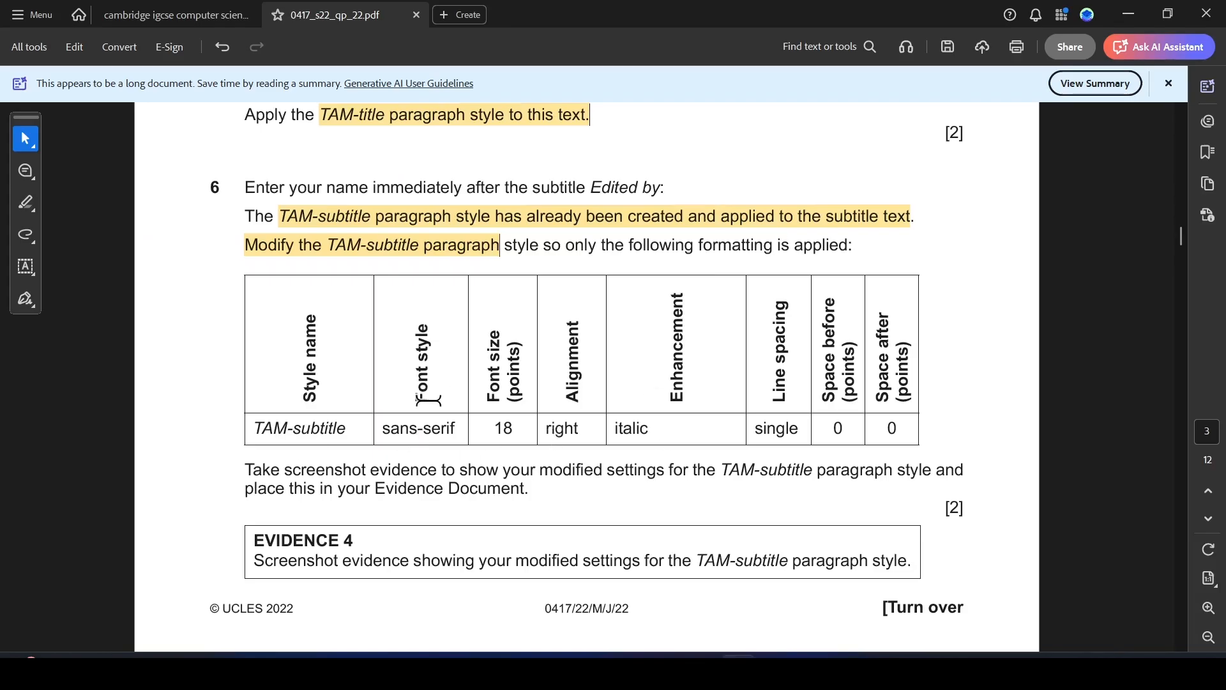
left_click_drag(425, 399, 434, 353)
left_click(586, 424)
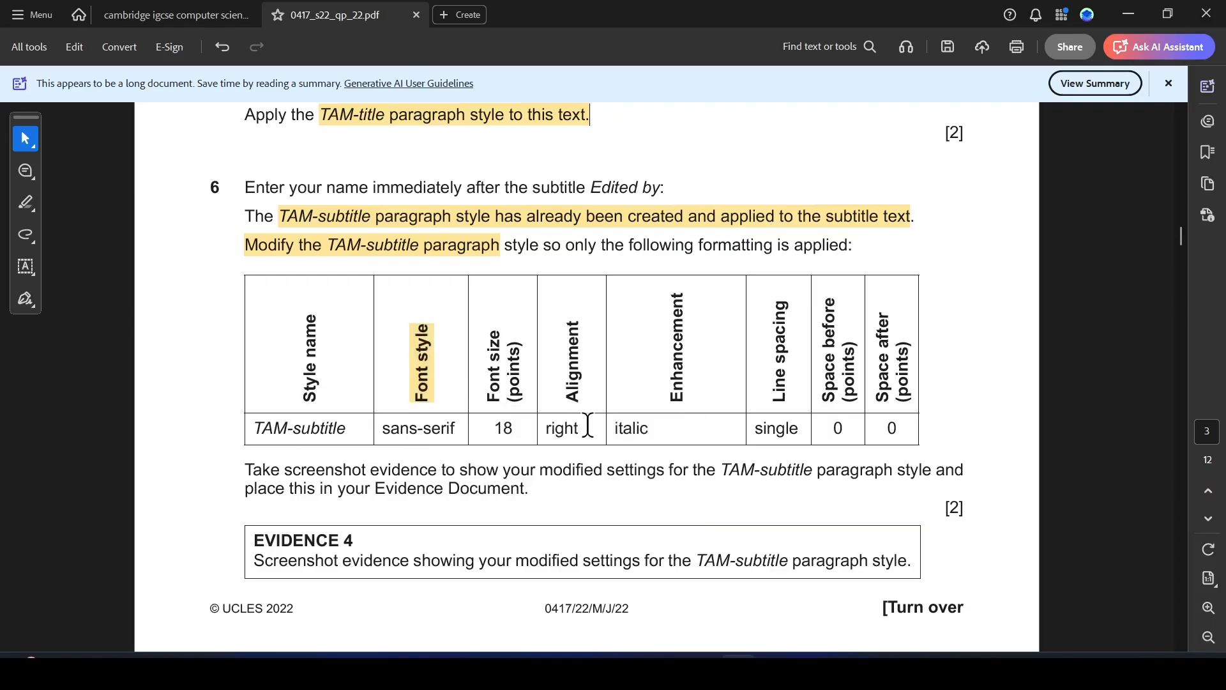
key("alt+Tab")
left_click(317, 269)
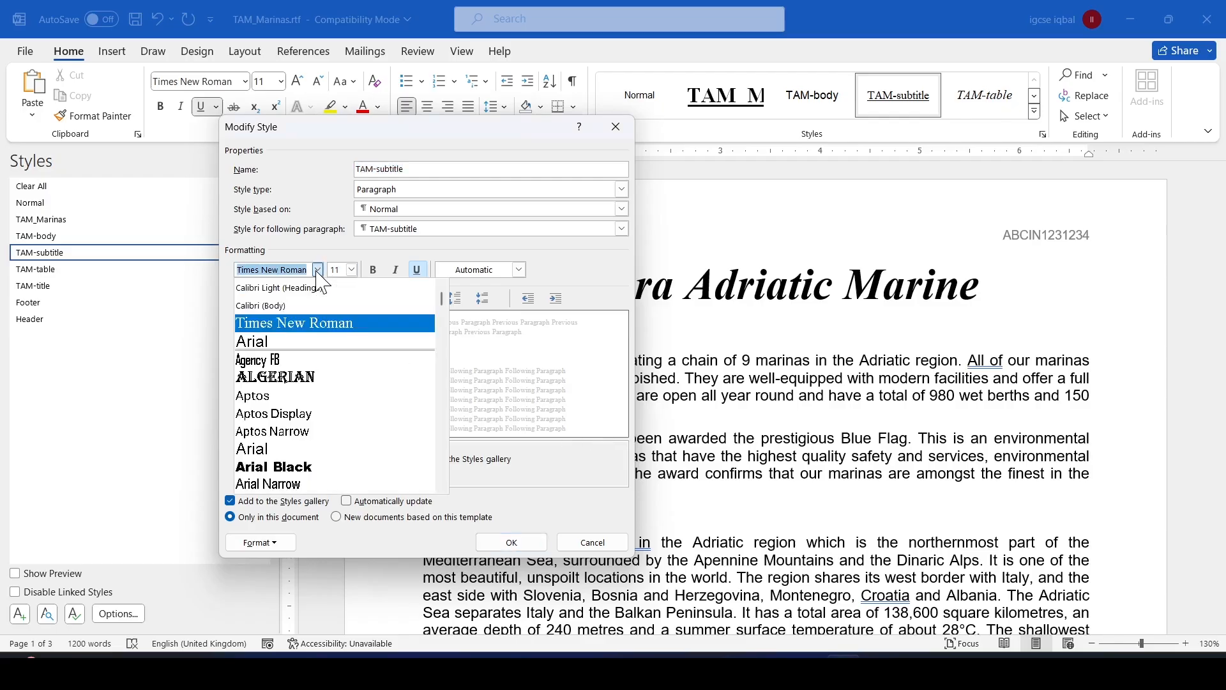
left_click(290, 340)
Check the TAM-subtitle size and alignment in Acrobat, and in Word set the style to 18 pt and right-aligned.
key("alt+Tab")
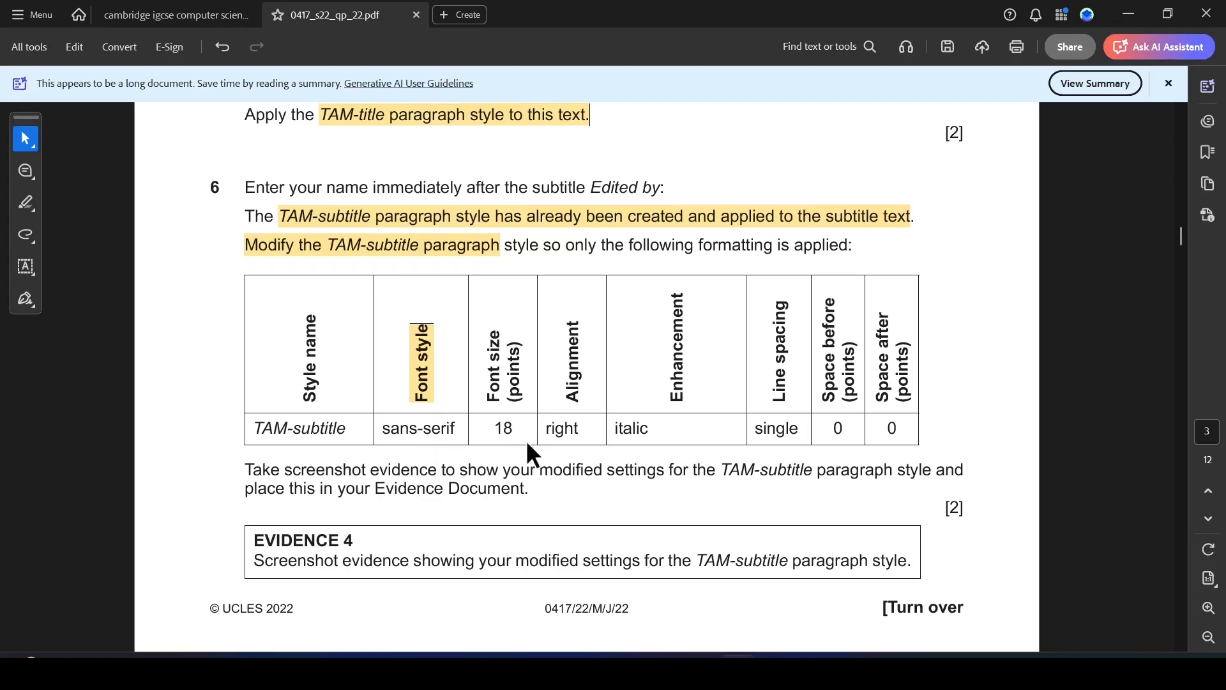
key("alt+Tab")
left_click(352, 270)
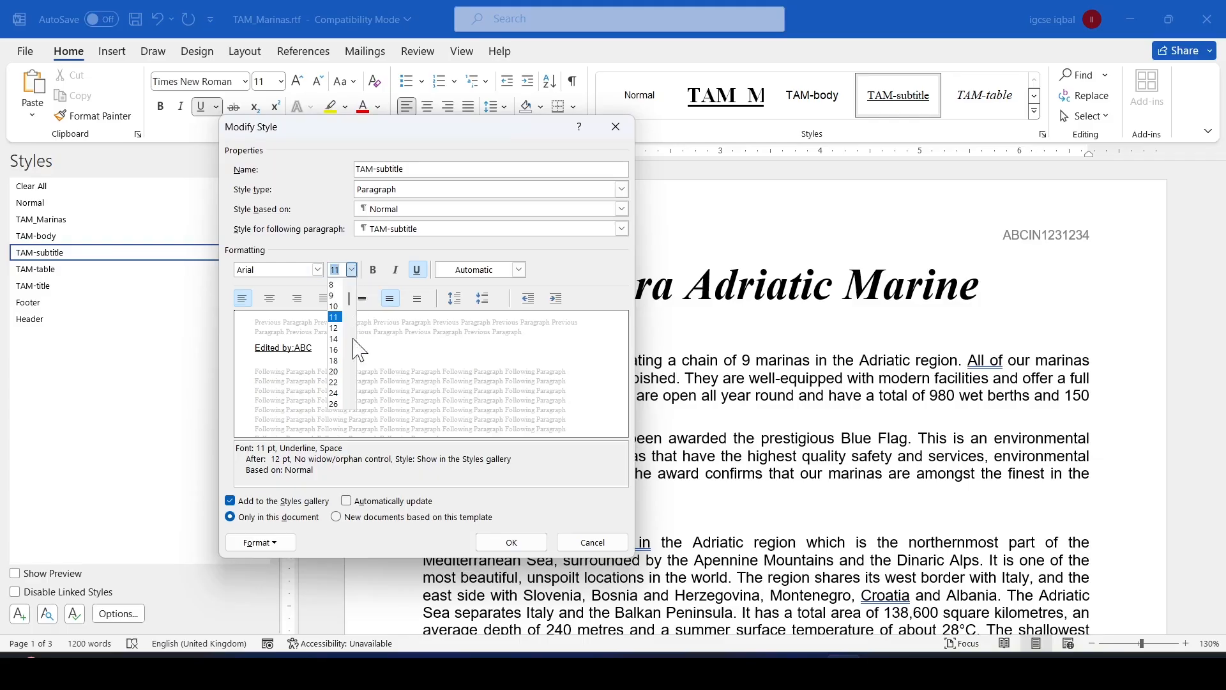
left_click(334, 360)
key("alt+Tab")
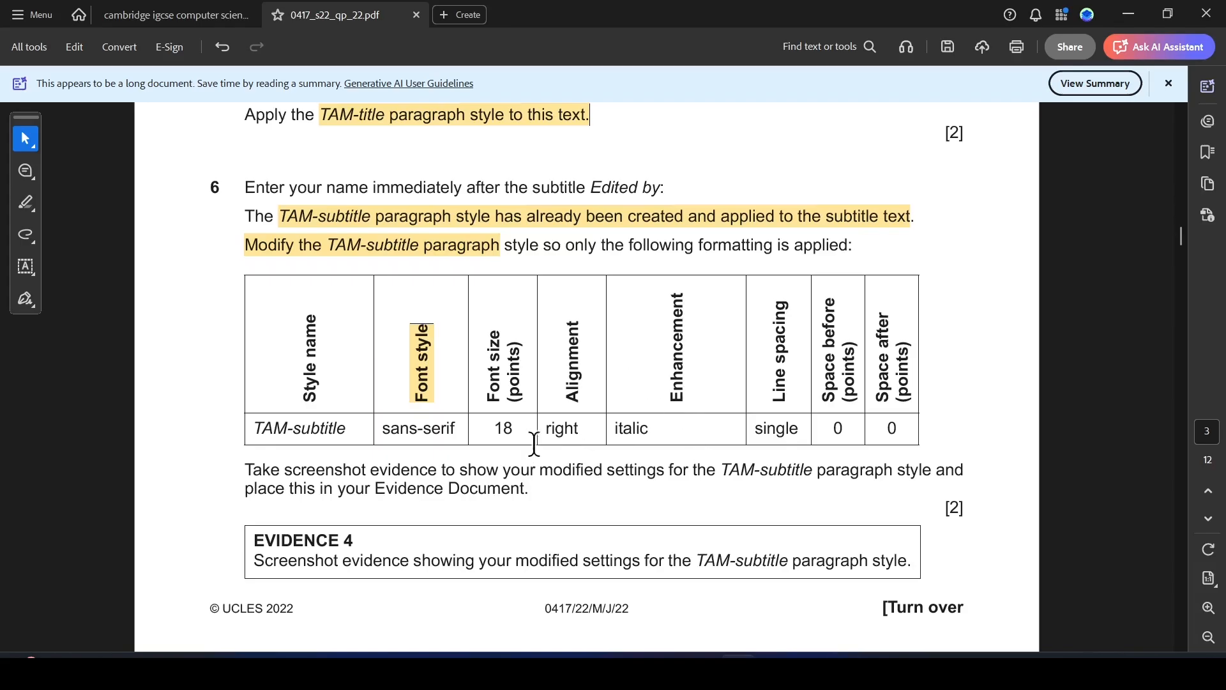
key("alt+Tab")
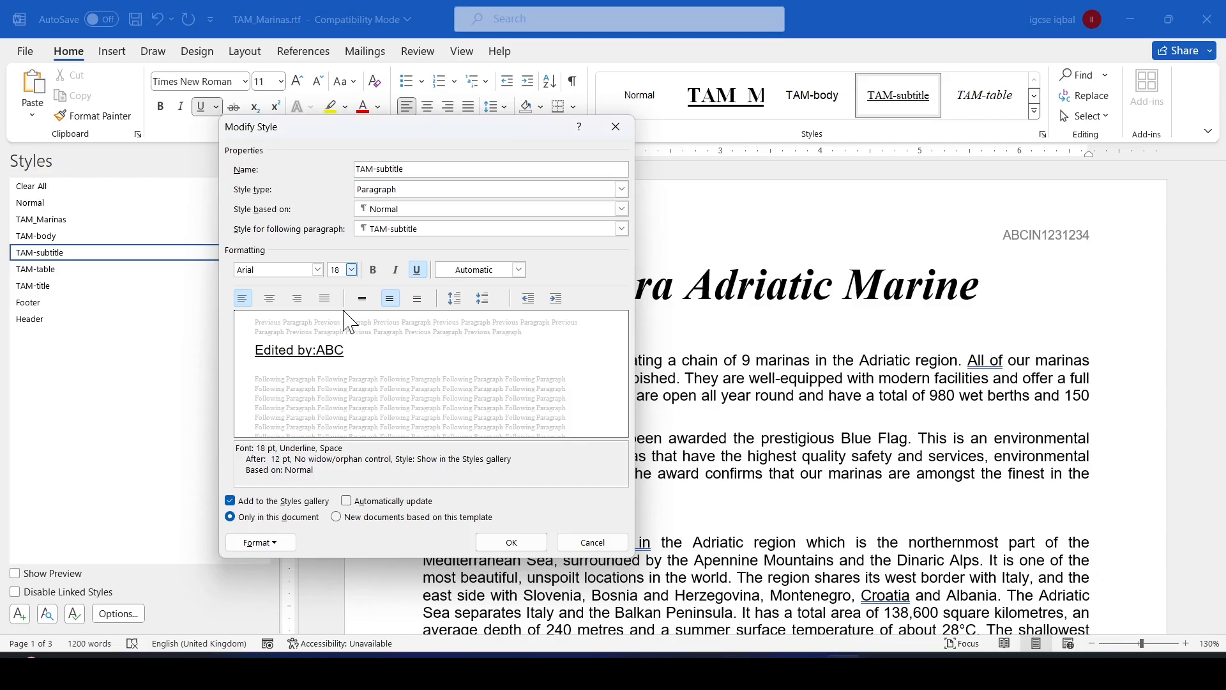
left_click(297, 298)
Check the TAM-subtitle enhancement in Acrobat, and in Word make the style italic and remove its underline.
key("alt+Tab")
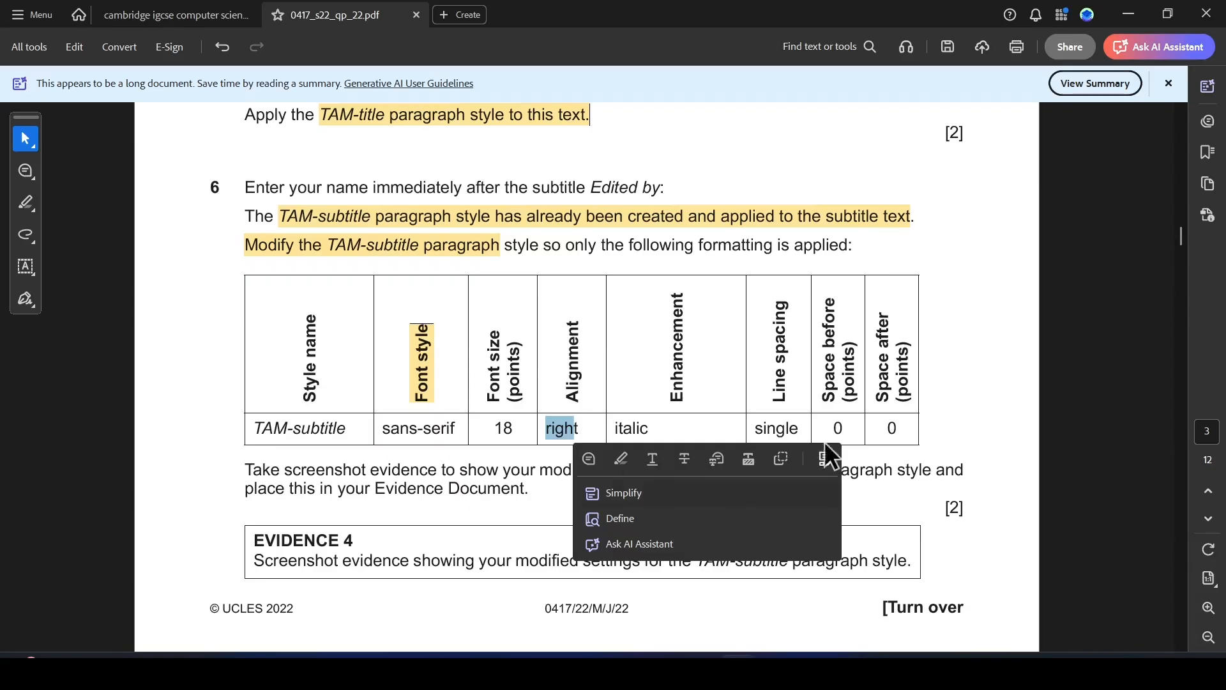
key("alt+Tab")
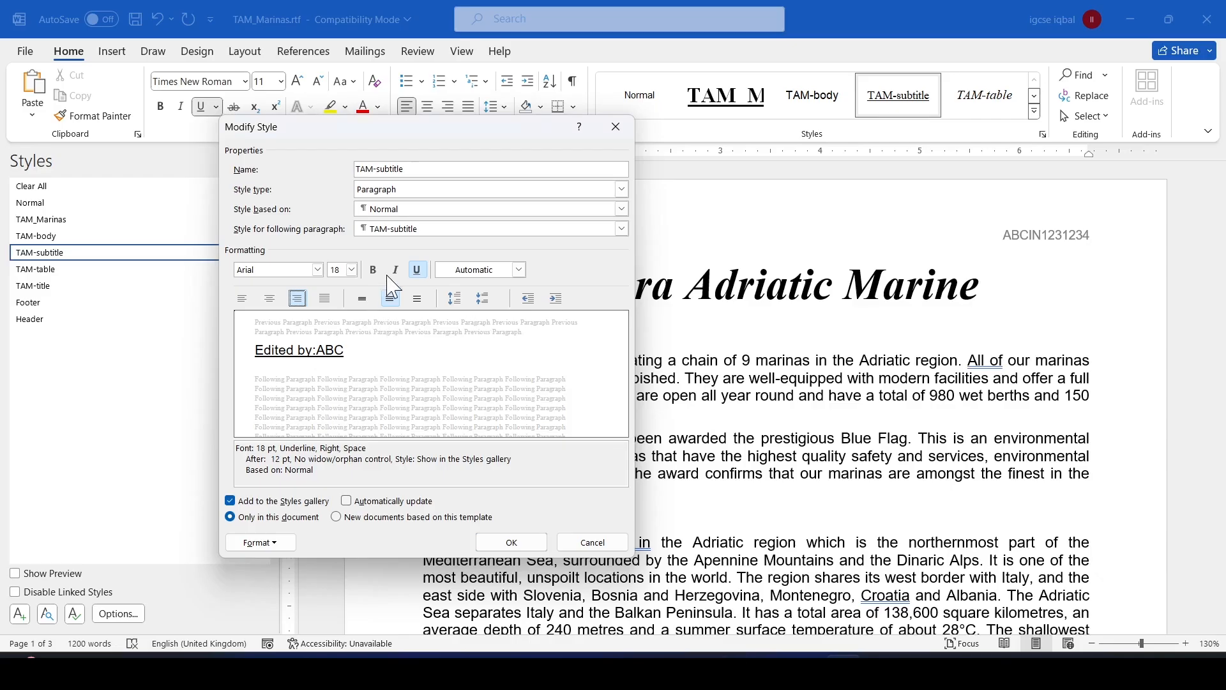
left_click(395, 270)
left_click(416, 269)
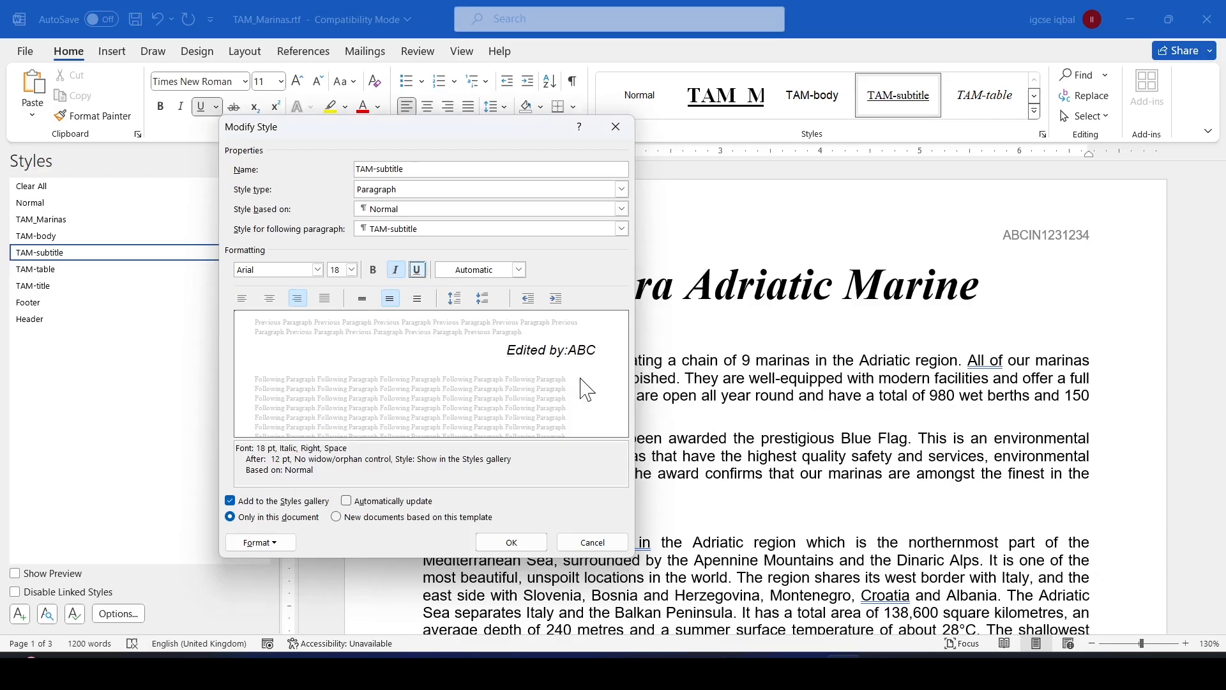
Recheck the question in Acrobat, and in Word set the TAM-subtitle style to 0 pt spacing after and single line spacing.
key("alt+Tab")
key("alt+Tab")
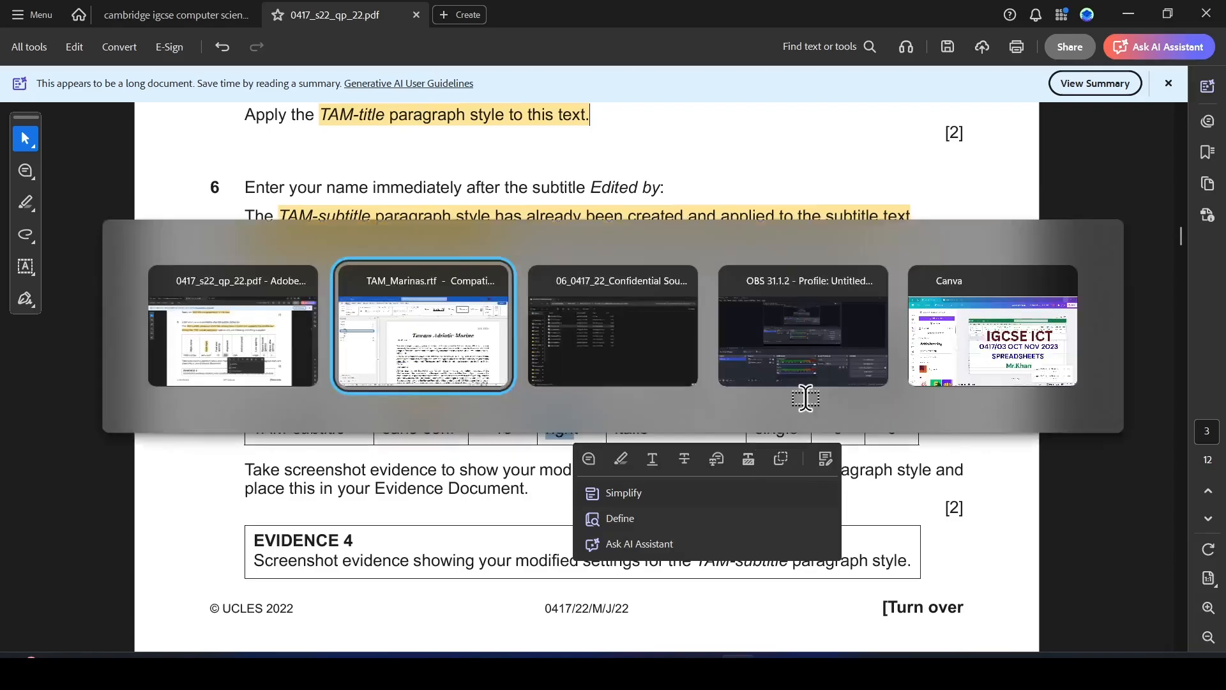
left_click(288, 542)
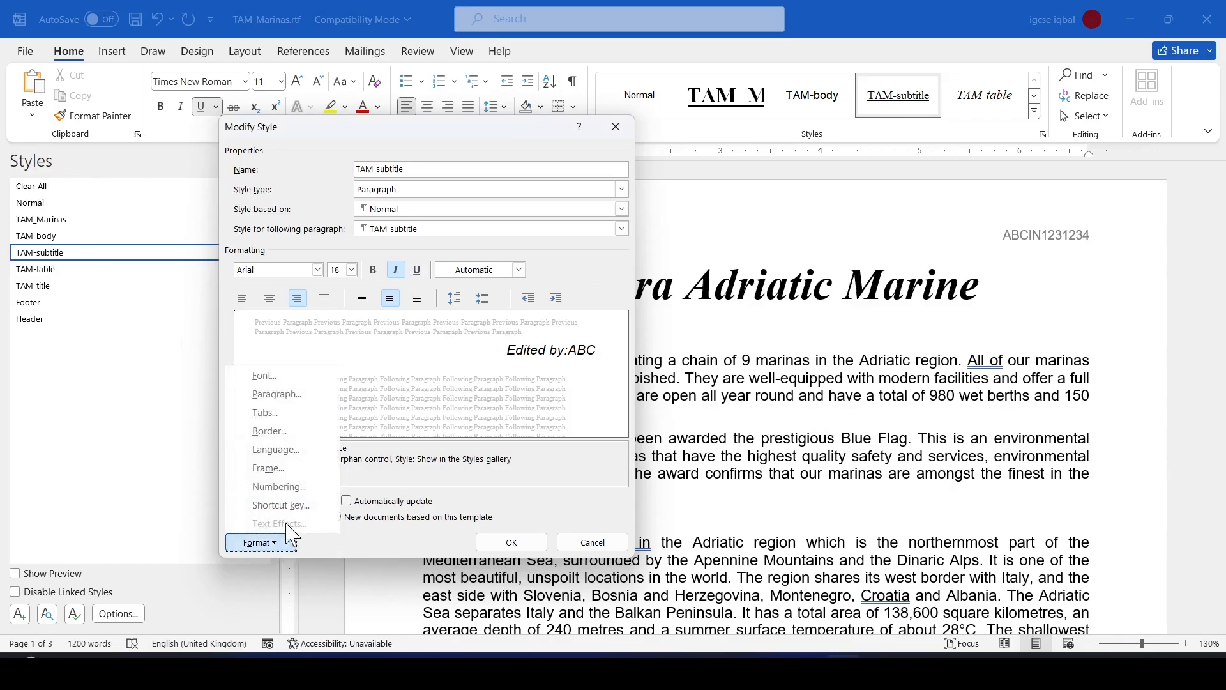
left_click(276, 395)
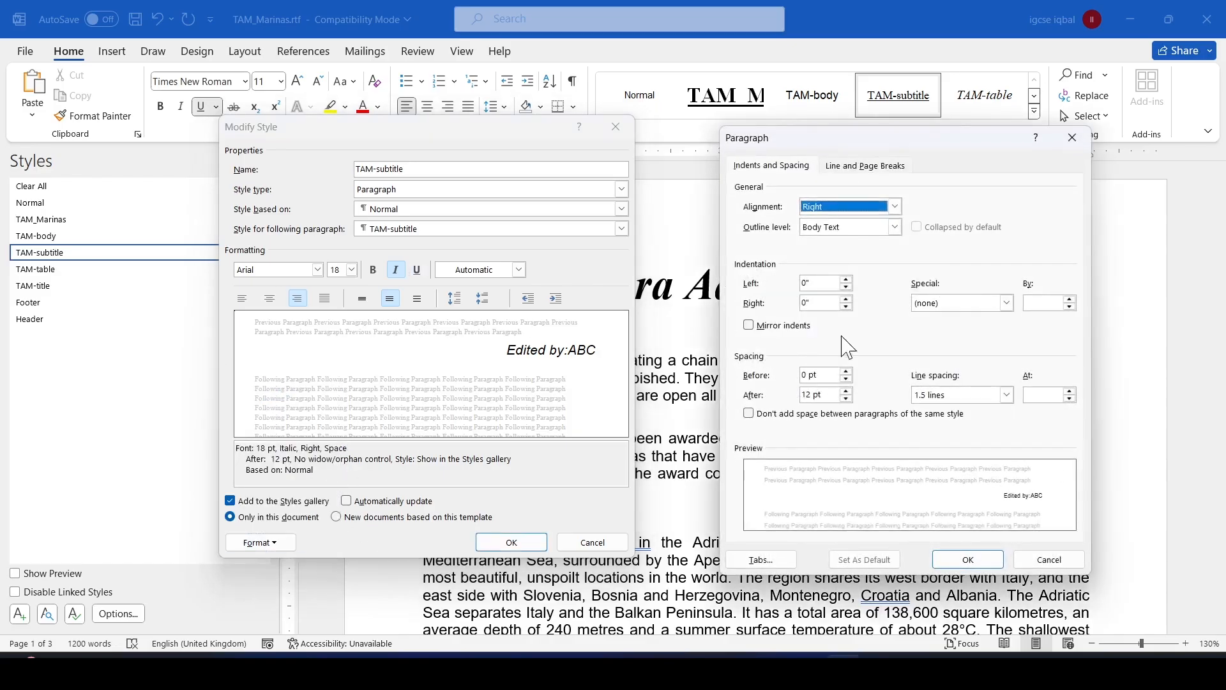
left_click_drag(812, 395, 769, 397)
type("0")
left_click(1007, 395)
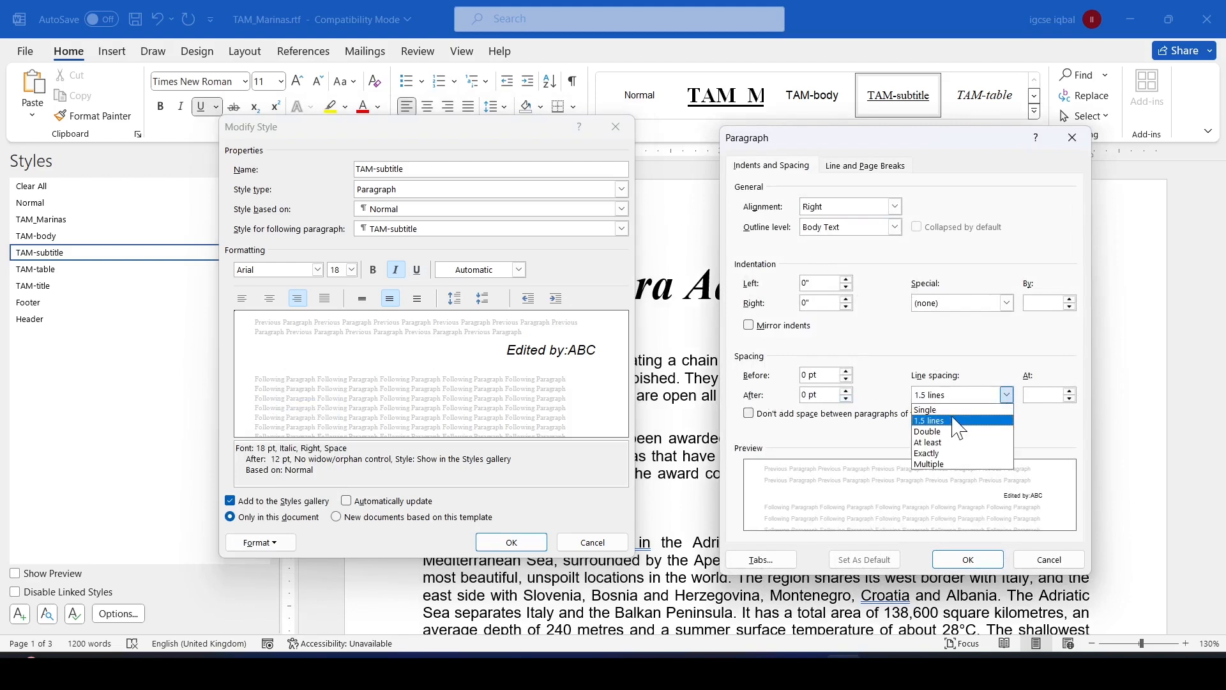
left_click(950, 413)
left_click(972, 564)
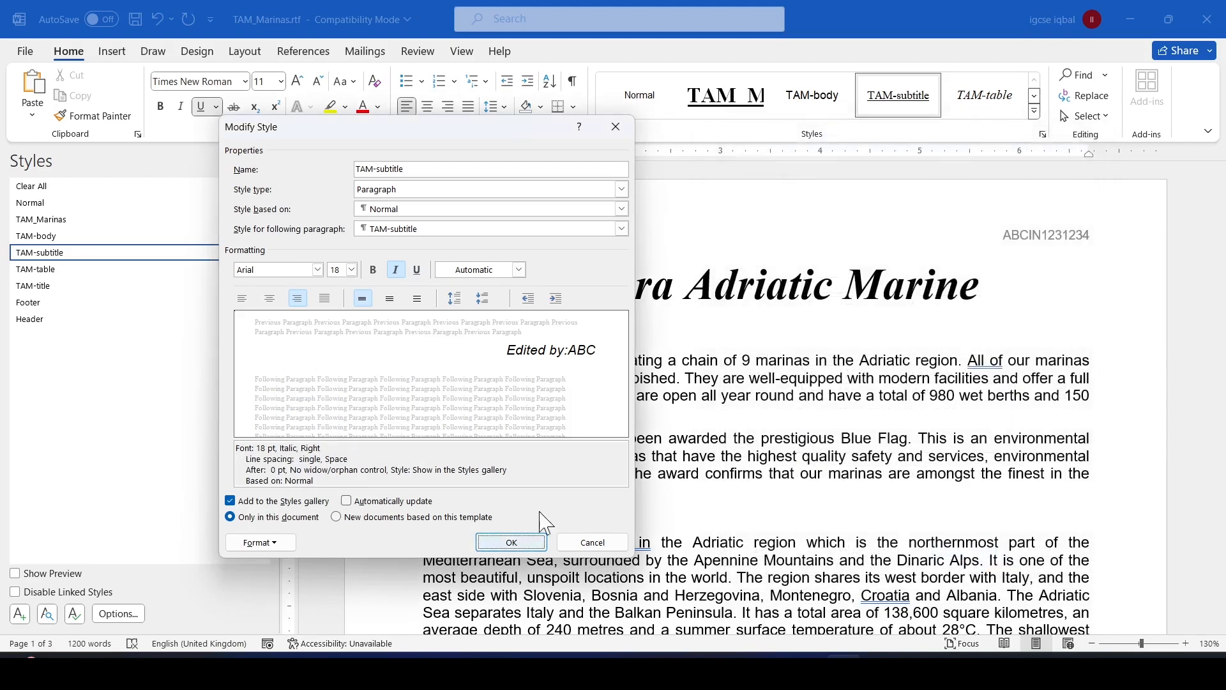
Switch to Acrobat and highlight "Take screenshot" in question 6's evidence instruction.
key("alt+Tab")
left_click(365, 488)
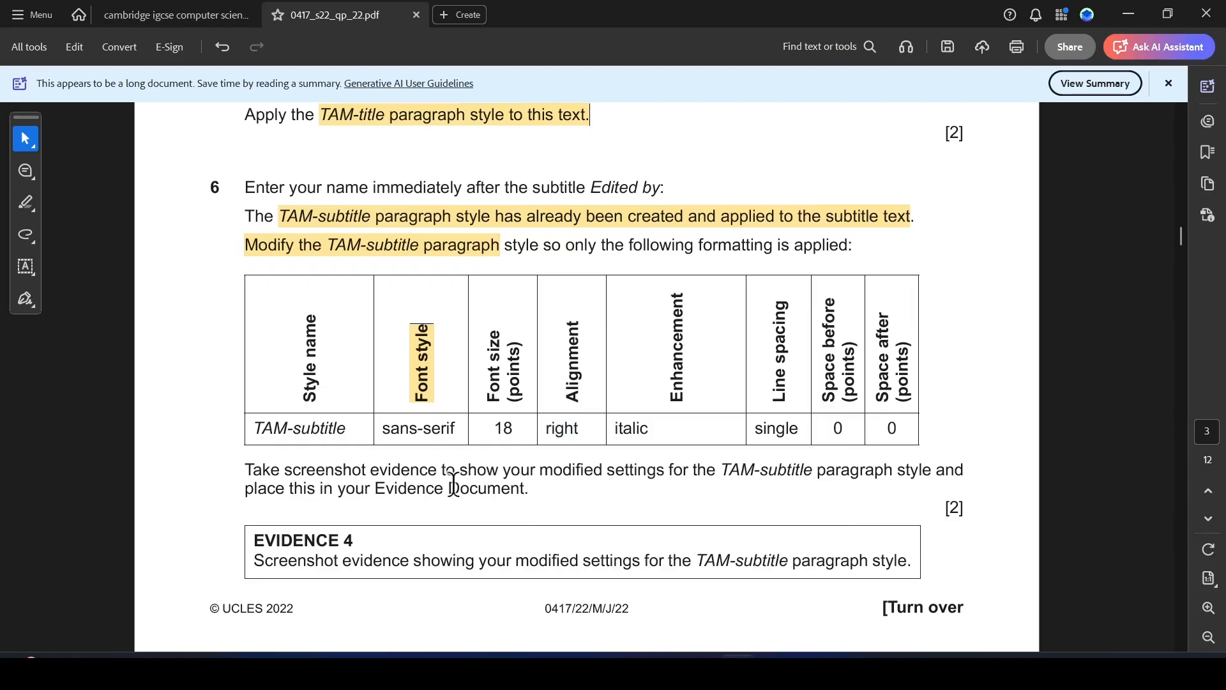
left_click_drag(253, 469, 366, 470)
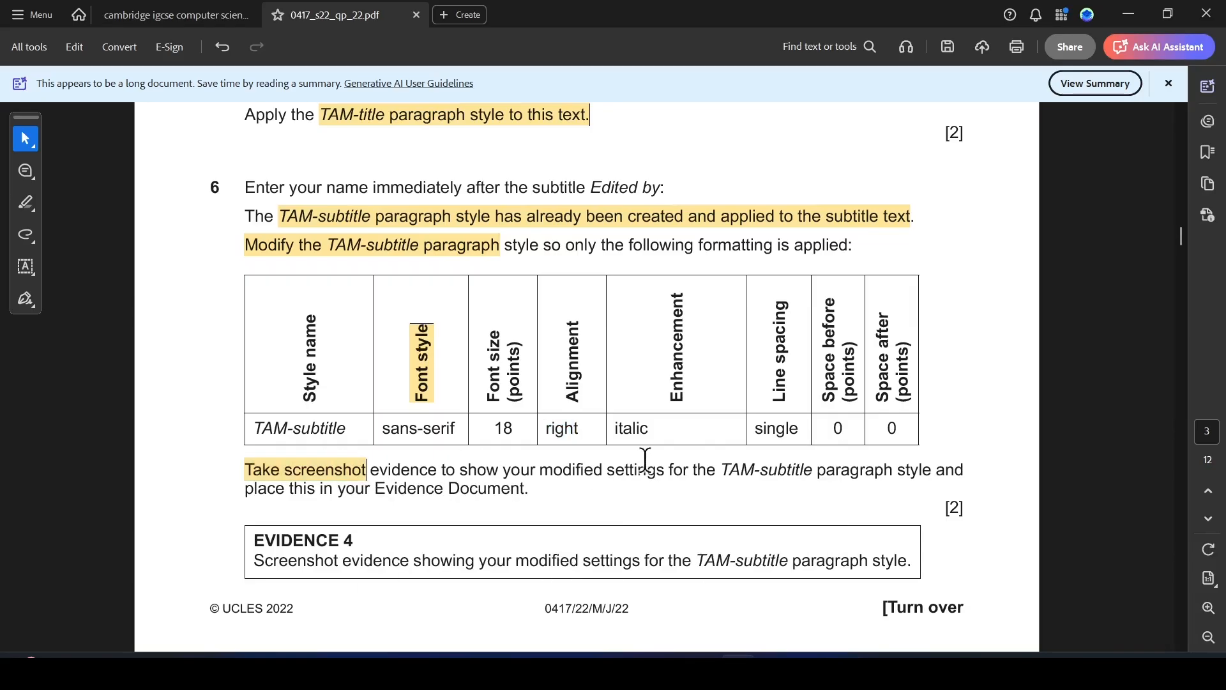
Return to Word, apply the TAM-subtitle style changes, and select the "Edited by:ABC" line to check its formatting.
key("alt+Tab")
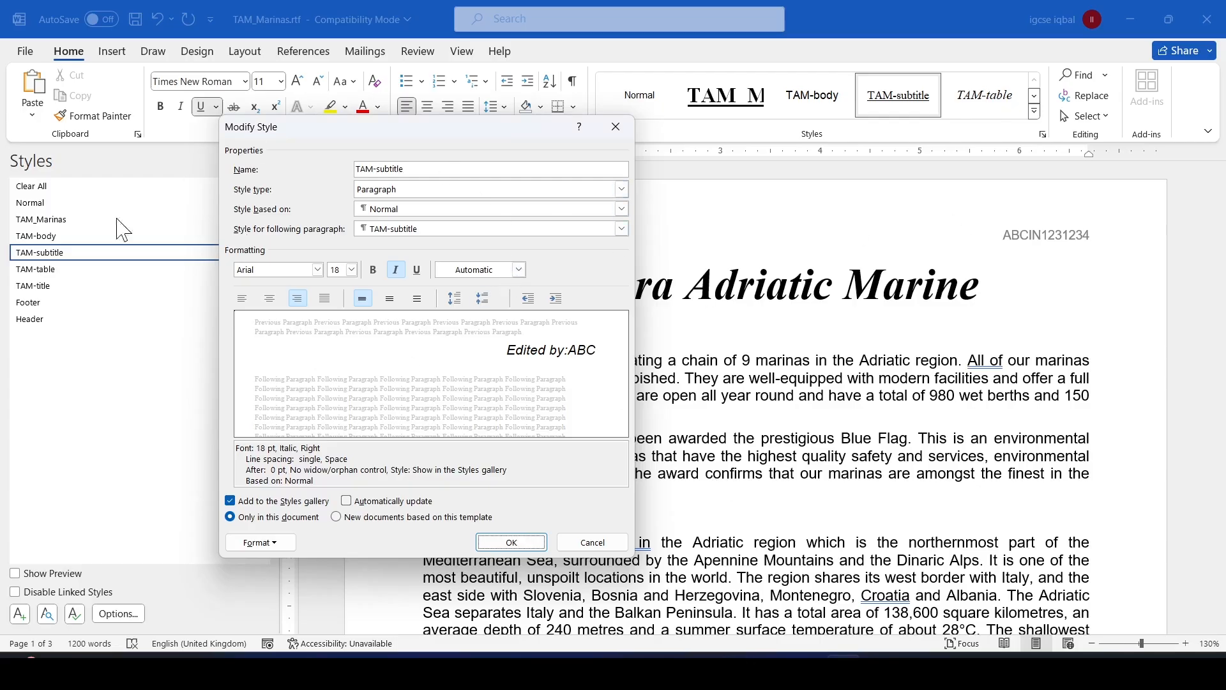
left_click(511, 542)
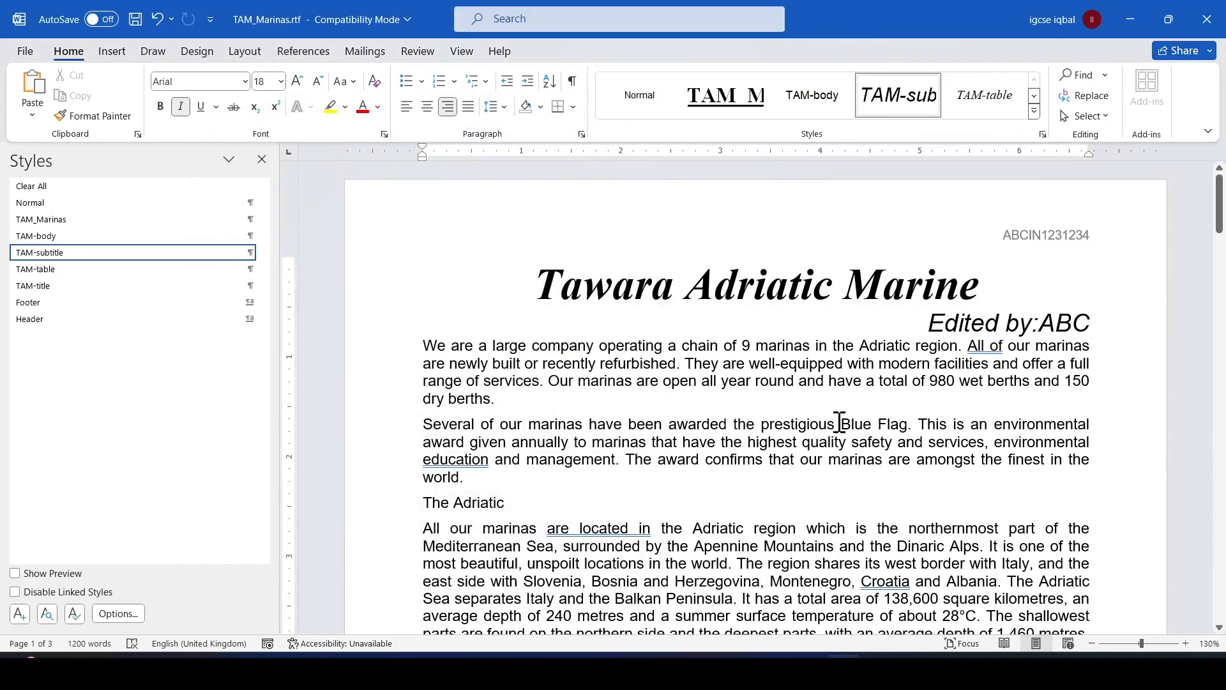
key("alt+Tab")
key("alt+Tab")
left_click_drag(934, 324, 1098, 325)
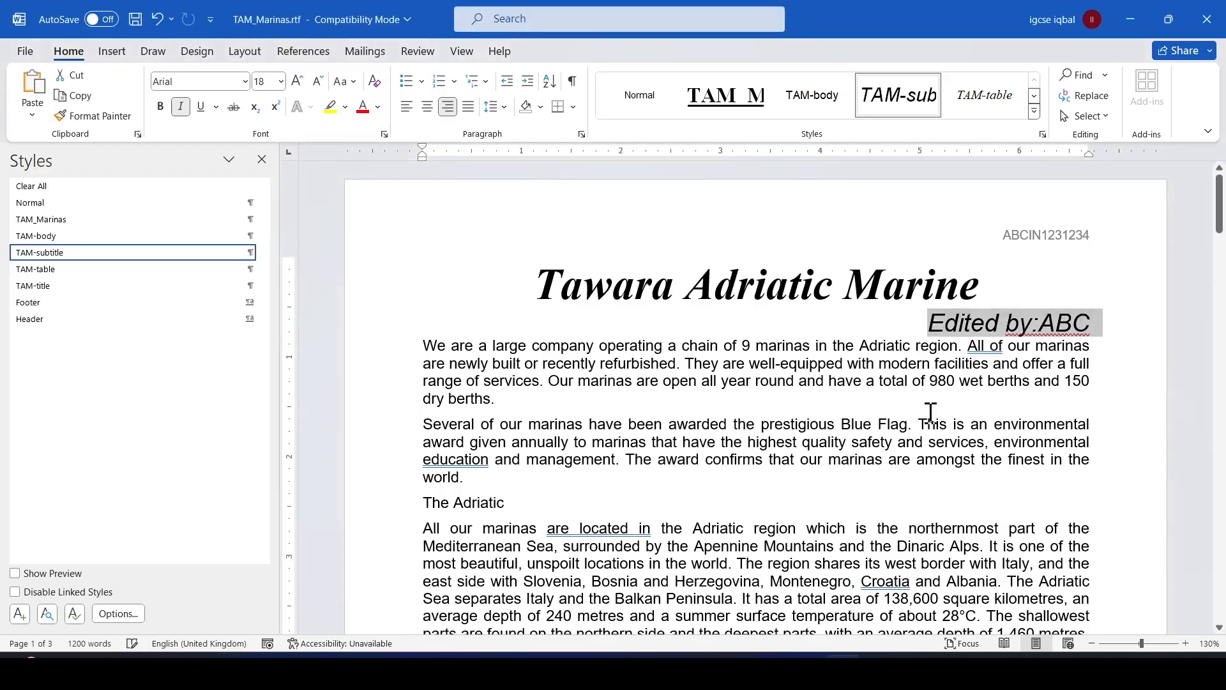
Switch to Acrobat and highlight "The Adriatic" and "price list for each marina." in question 7.
key("alt+Tab")
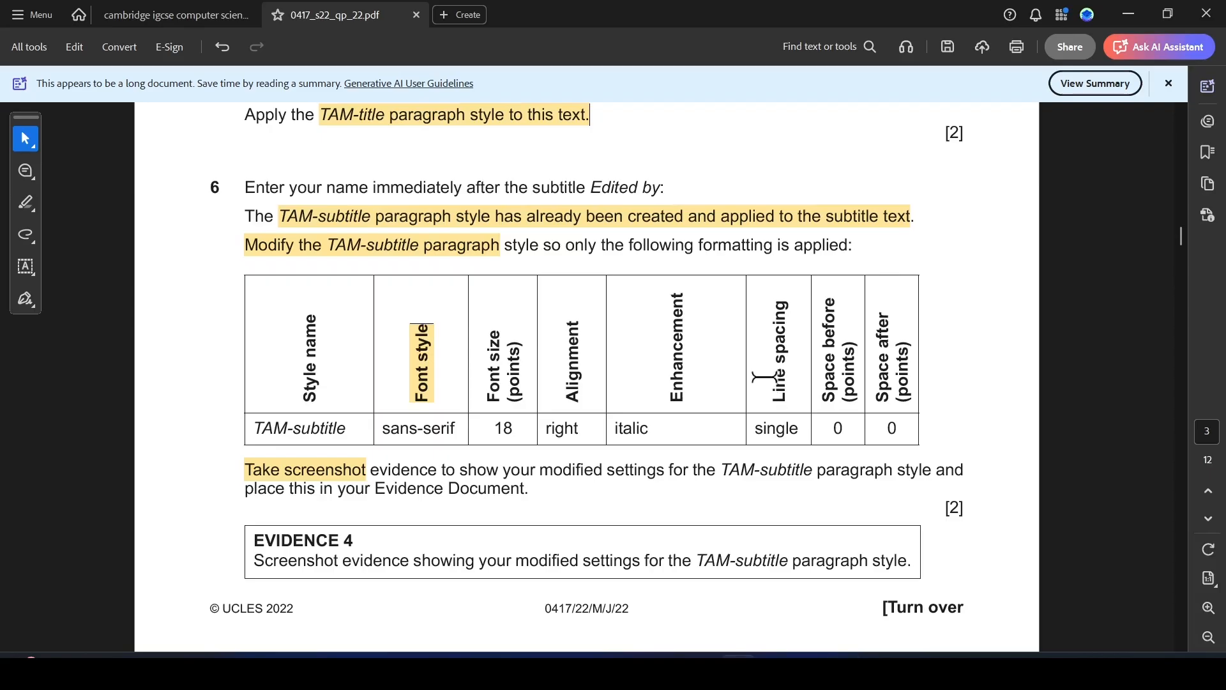
scroll(465, 454, "down", 6)
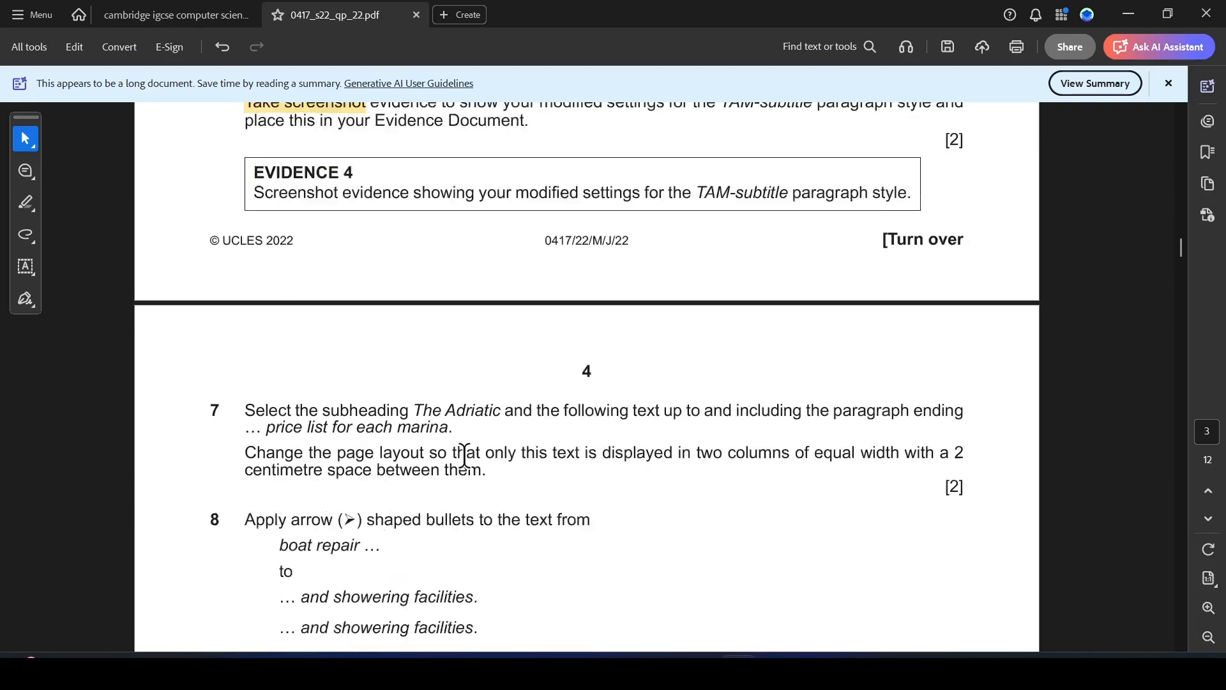
scroll(465, 454, "down", 3)
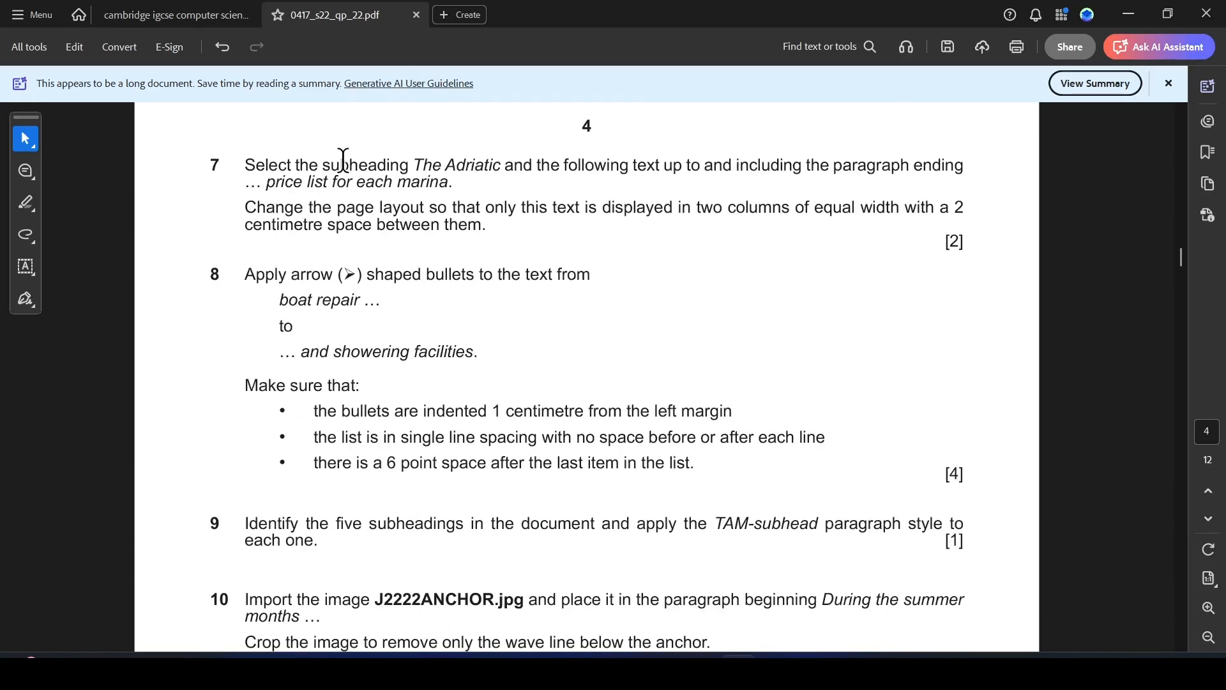
left_click_drag(414, 165, 482, 169)
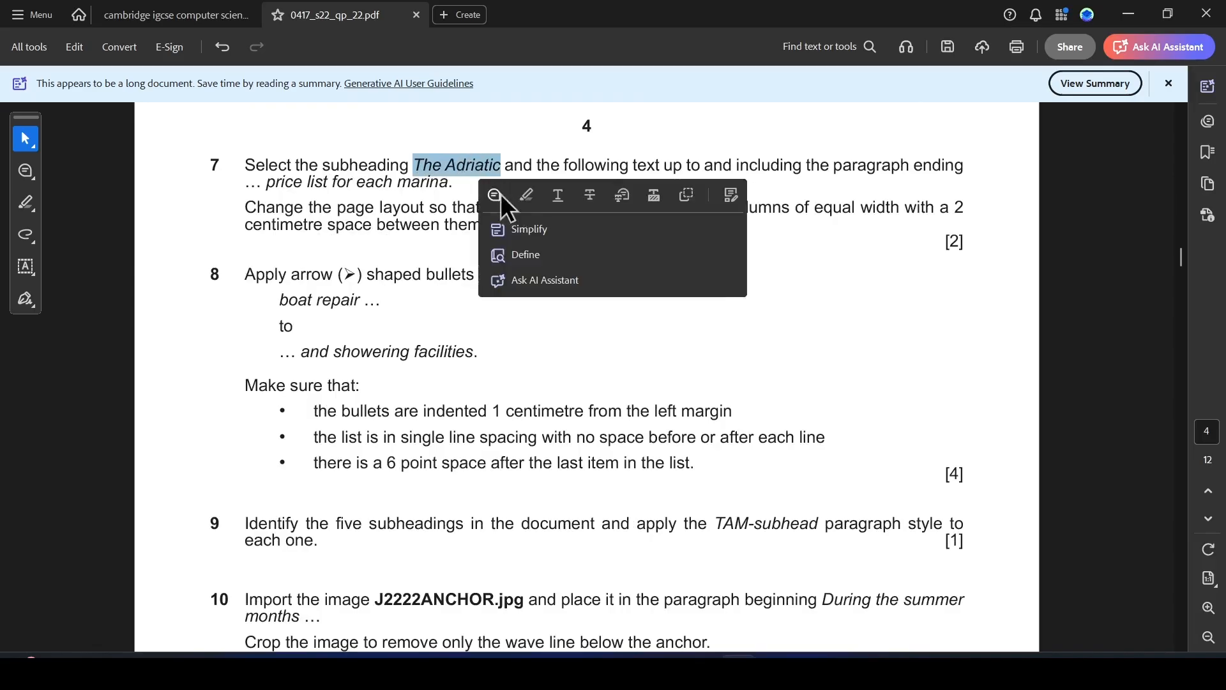
left_click(530, 196)
left_click_drag(267, 182, 447, 185)
In Word, lay out the text from "The Adriatic" through "price list for each marina." in two equal columns with 2 cm spacing.
key("alt+Tab")
scroll(745, 442, "down", 3)
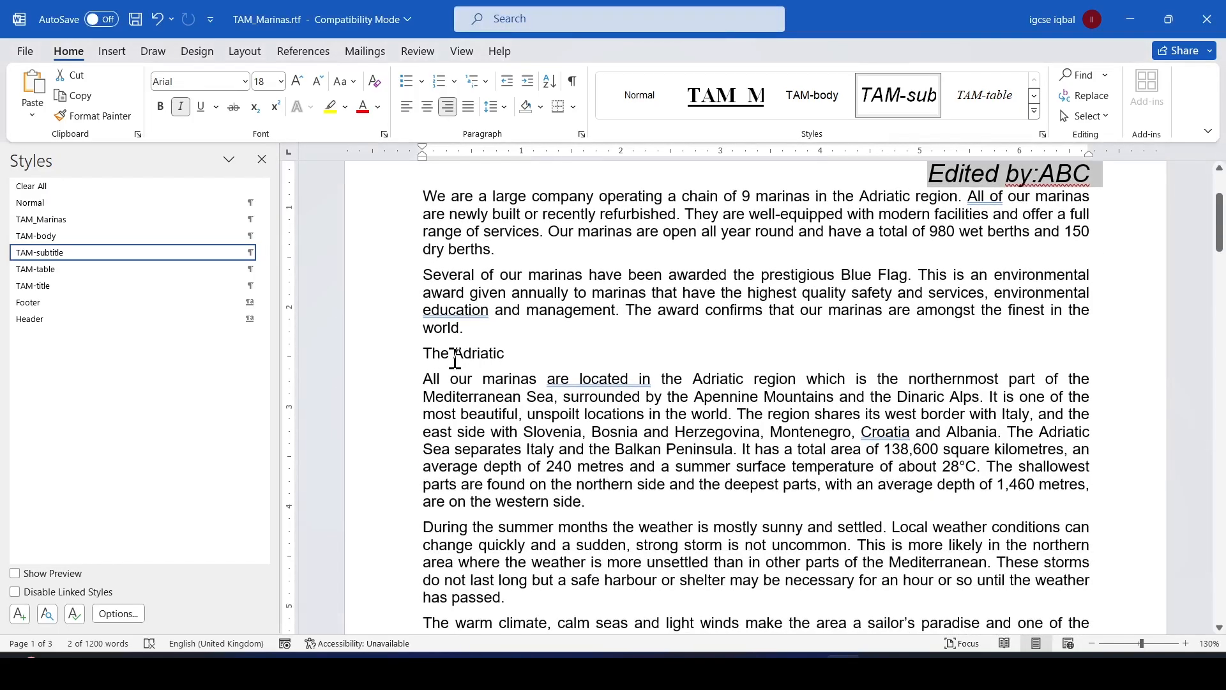
left_click_drag(423, 353, 767, 356)
key("alt+Tab")
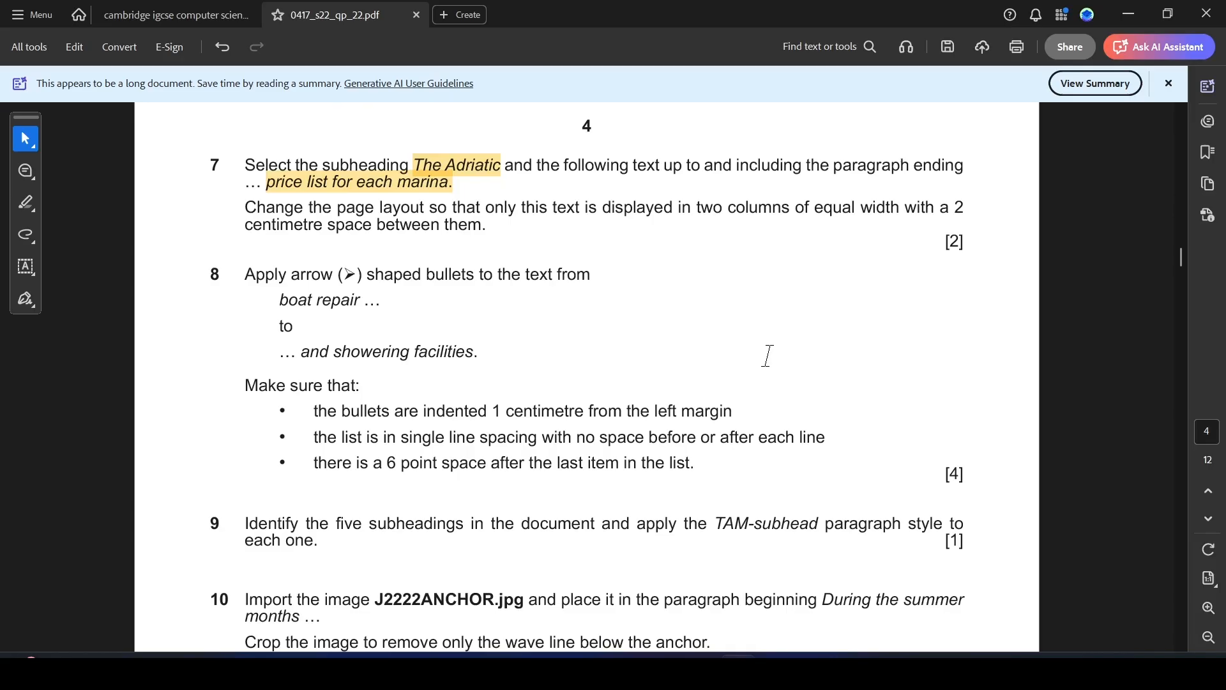
key("alt+Tab")
left_click_drag(776, 387, 580, 535)
left_click_drag(493, 534, 494, 534)
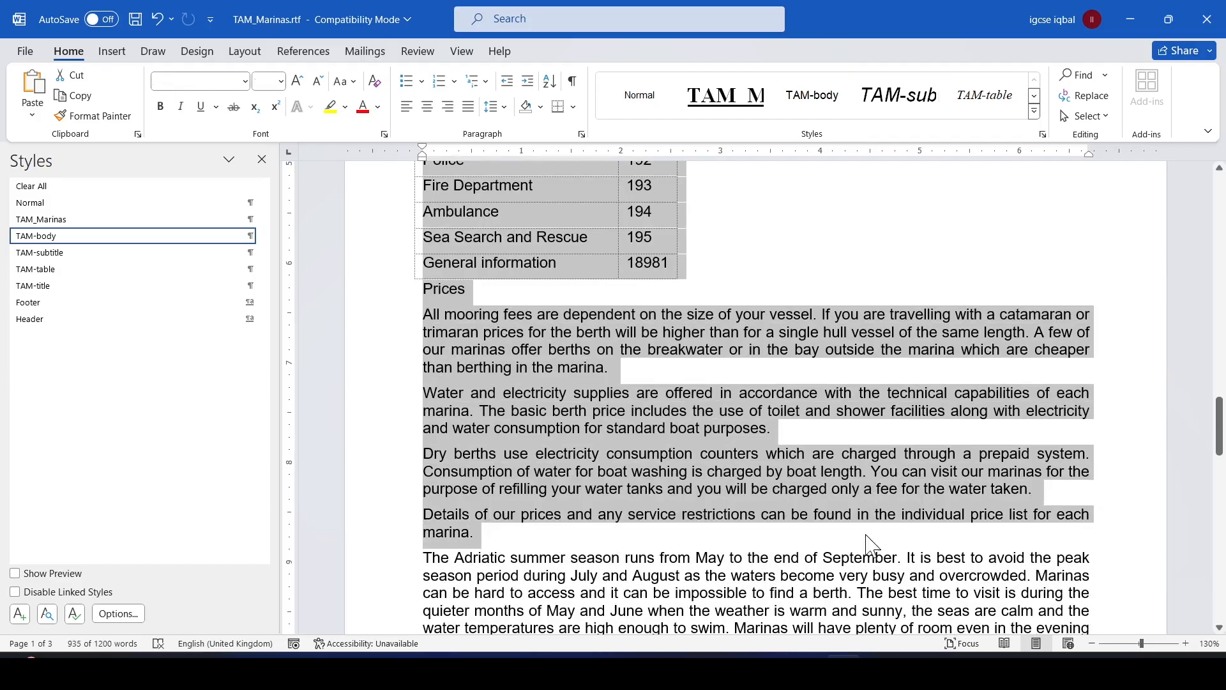
key("alt+Tab")
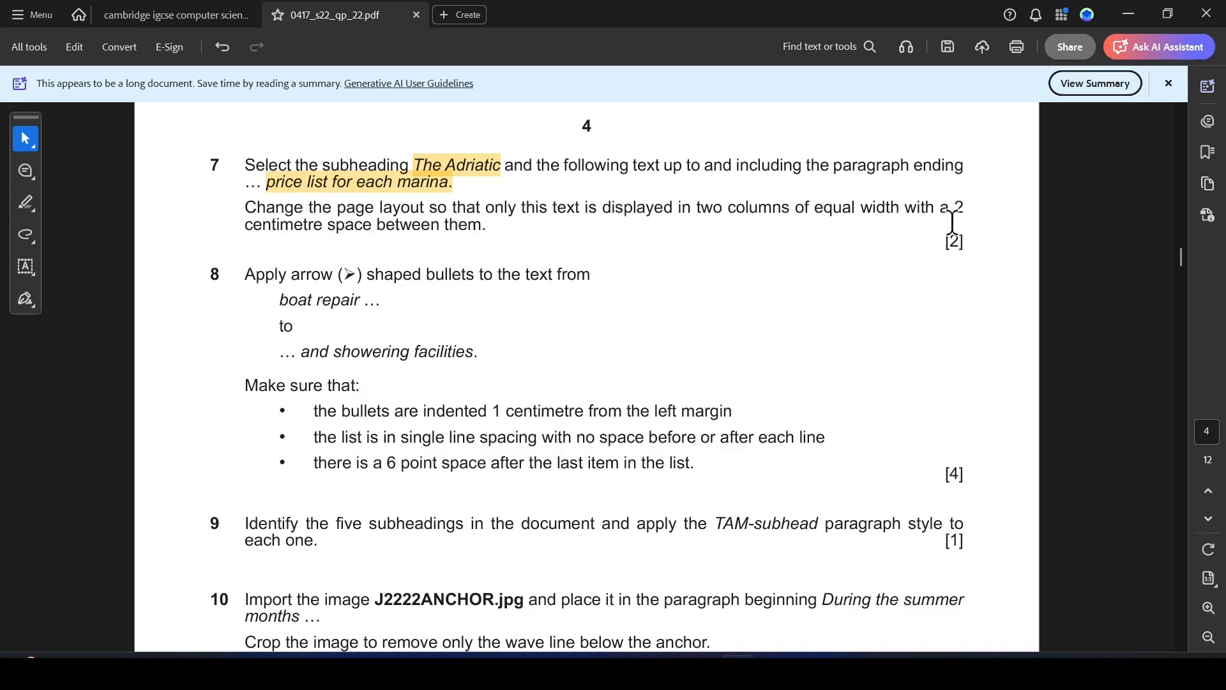
key("alt+Tab")
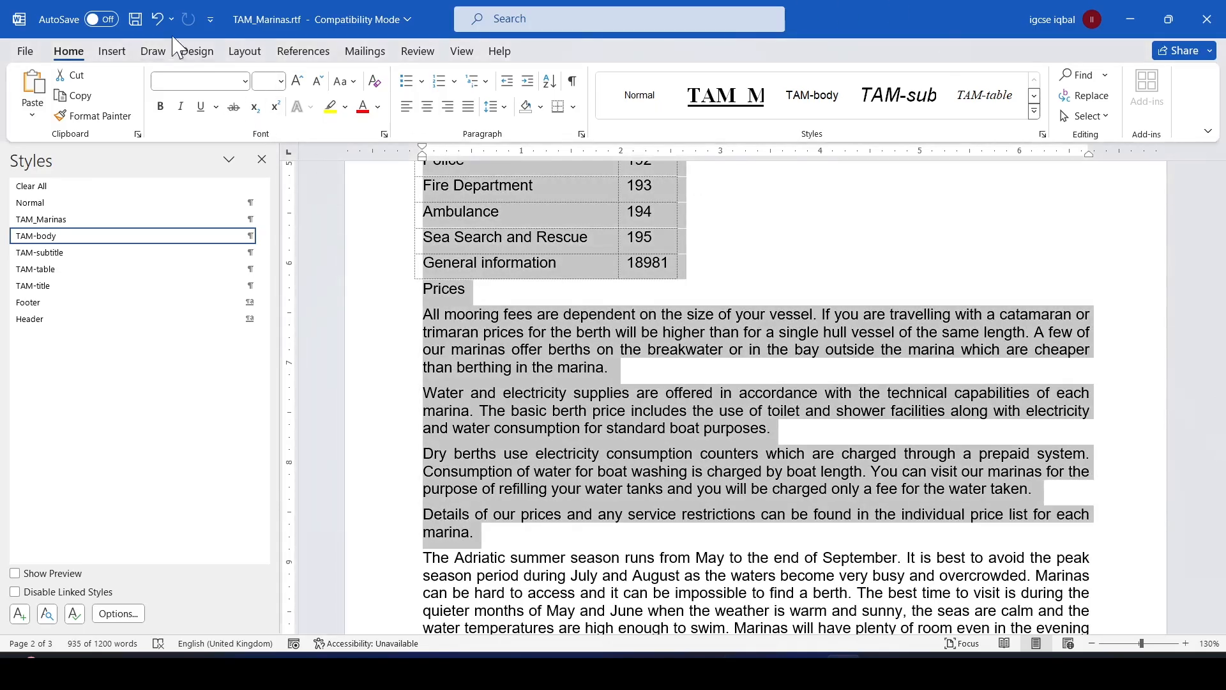
left_click(246, 54)
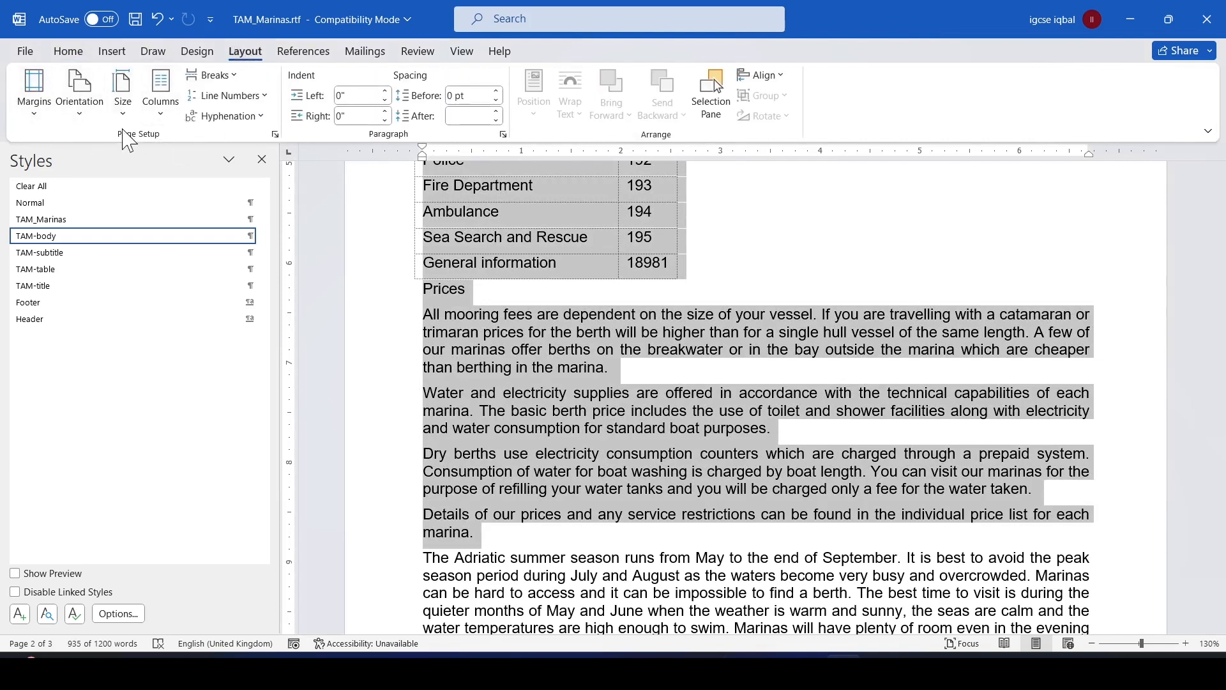
left_click(161, 119)
left_click(210, 335)
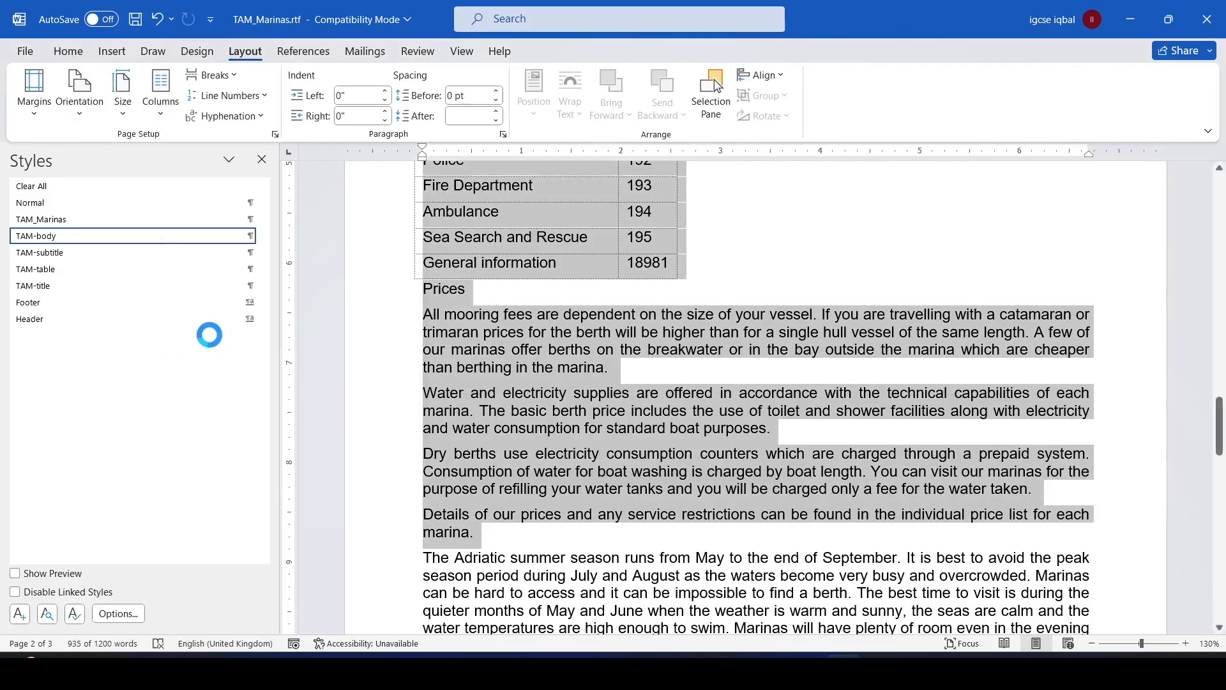
left_click(556, 243)
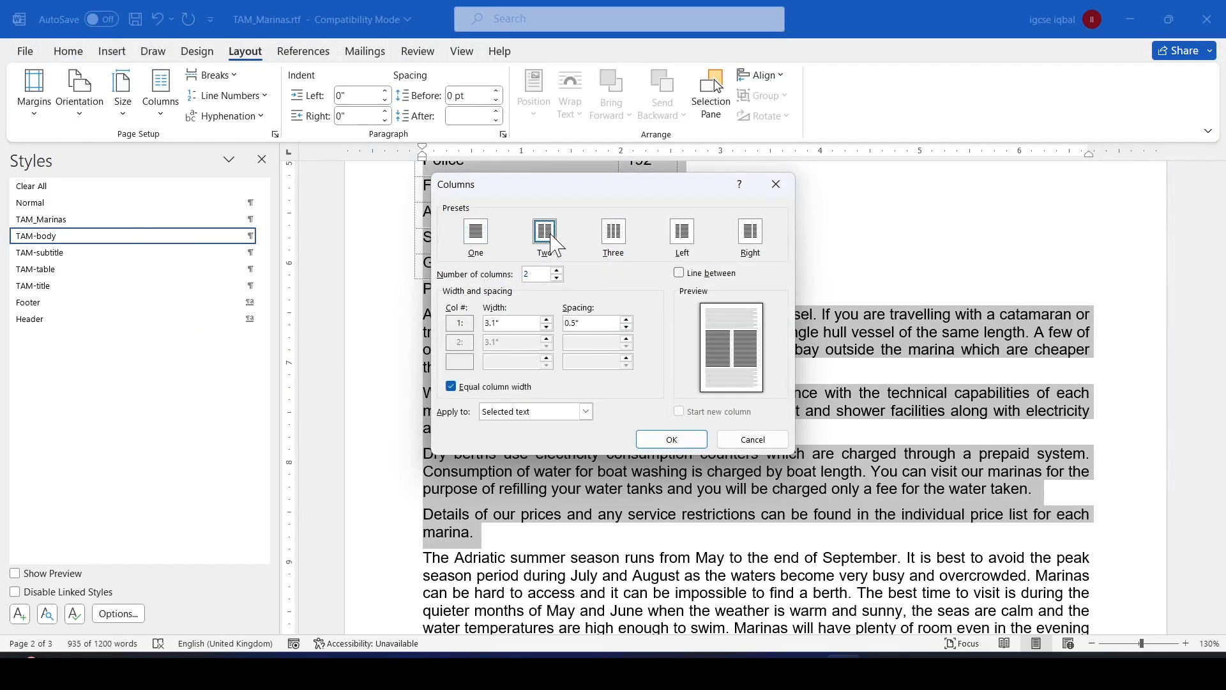
left_click_drag(600, 327, 416, 326)
left_click(673, 440)
scroll(810, 316, "up", 2)
Switch to Acrobat and highlight question 8's arrow bullet instruction from "Apply arrow" to "and showering facilities.".
key("alt+Tab")
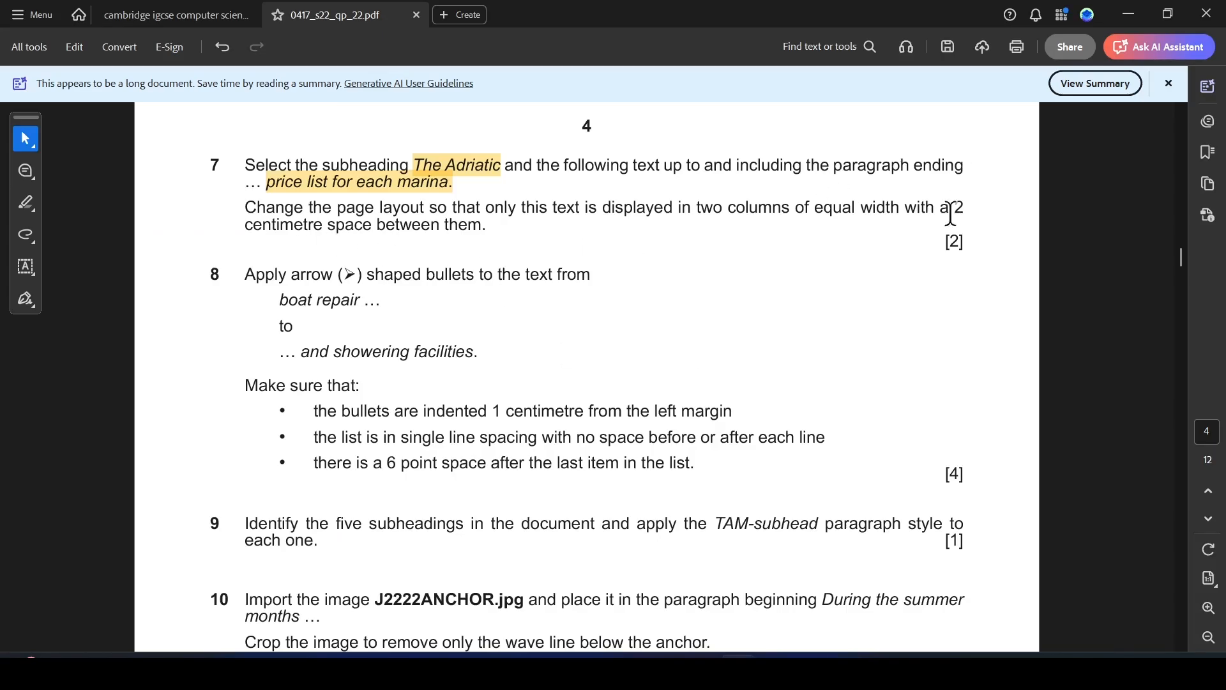
scroll(445, 280, "down", 2)
left_click_drag(245, 218, 403, 233)
left_click_drag(362, 275, 476, 297)
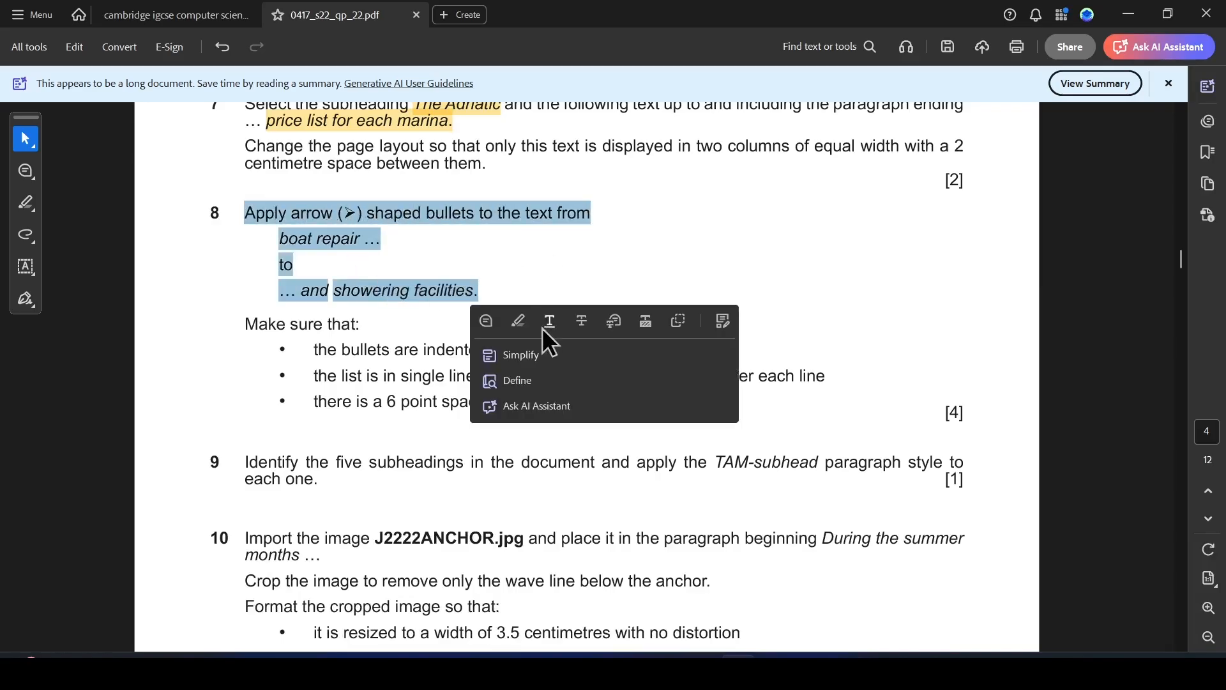
left_click(518, 321)
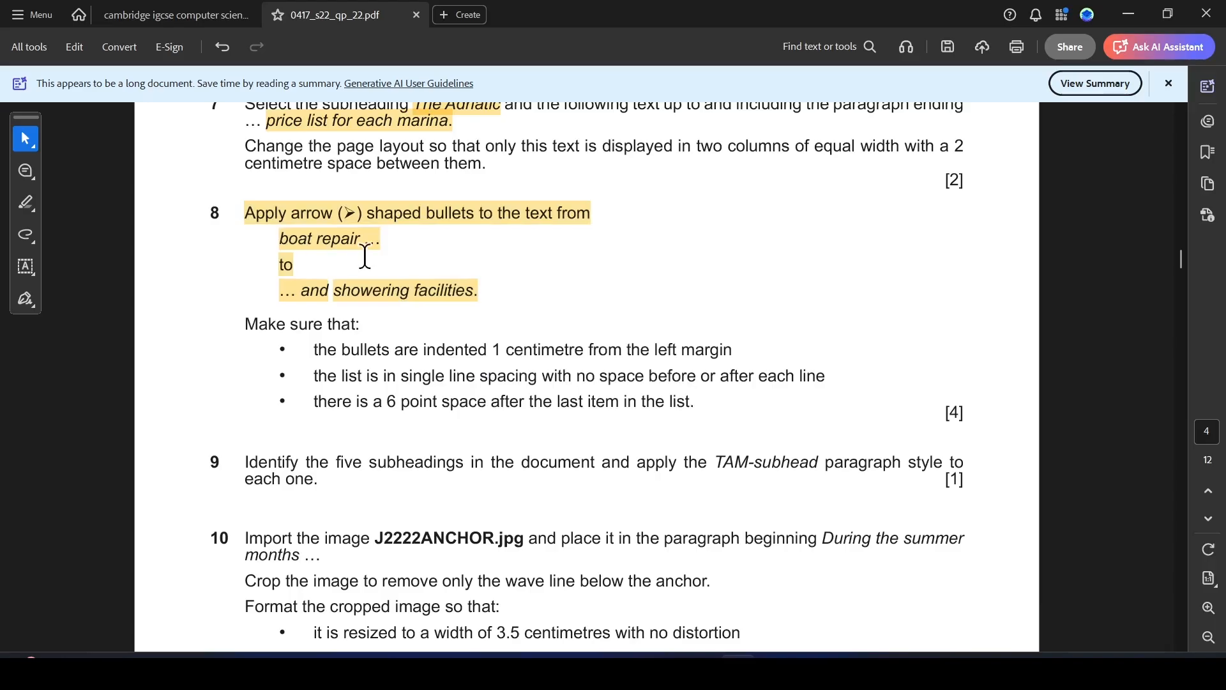
In Word, apply arrow-shaped bullets to the lines from "boat repair shop" to "WC and showering facilities.".
key("alt+Tab")
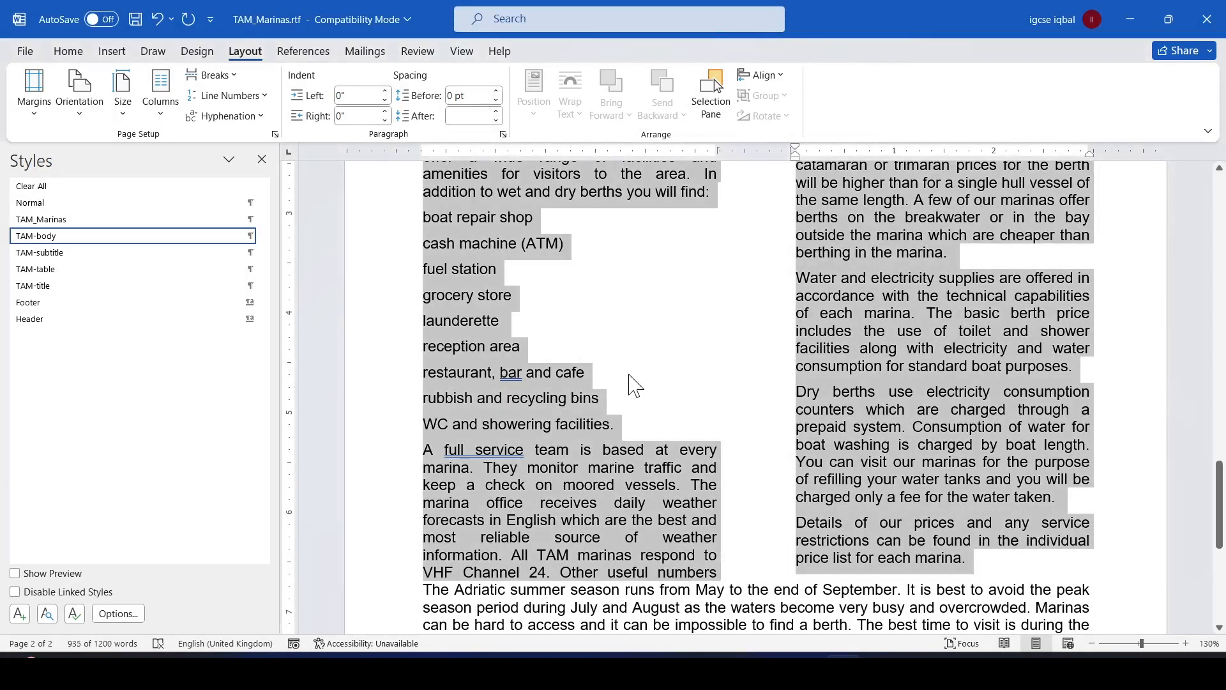
left_click(636, 324)
left_click_drag(424, 217, 617, 423)
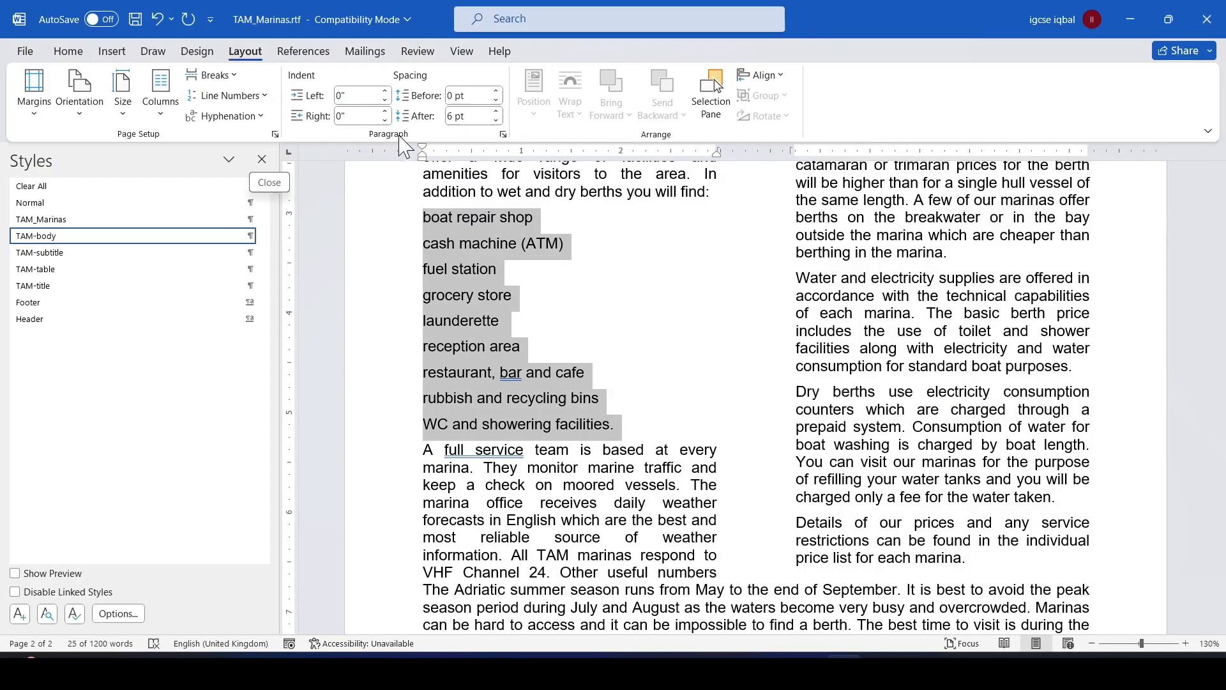
left_click(68, 51)
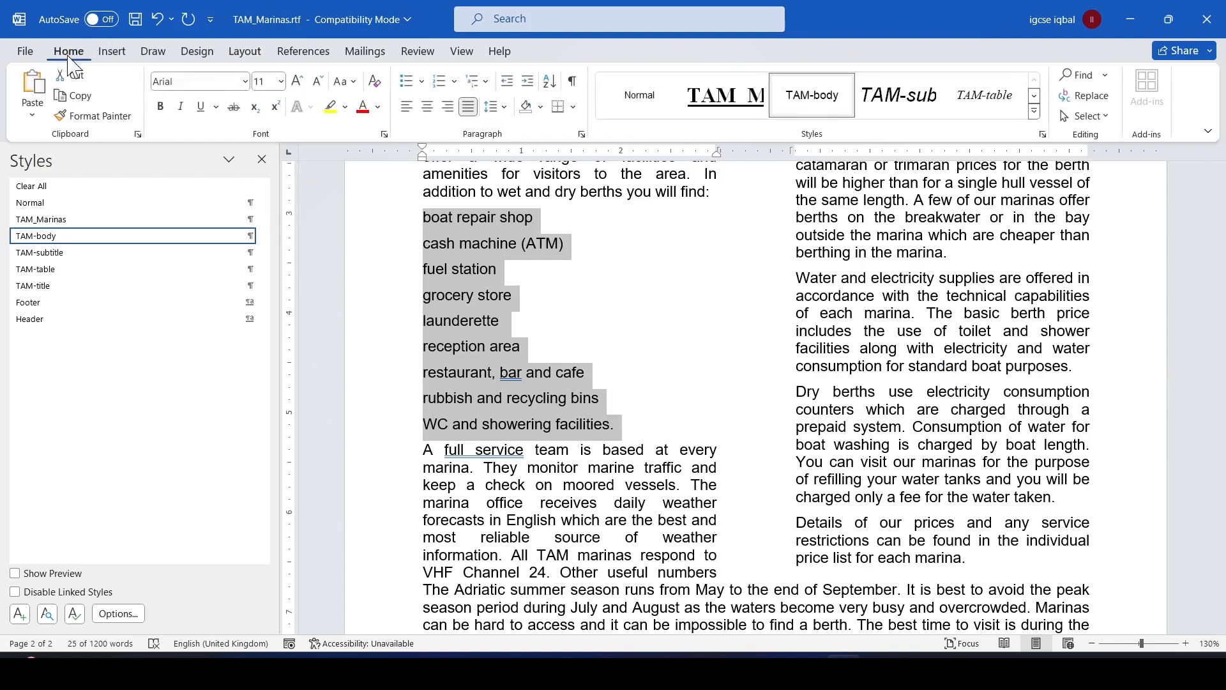
left_click(422, 81)
left_click(418, 173)
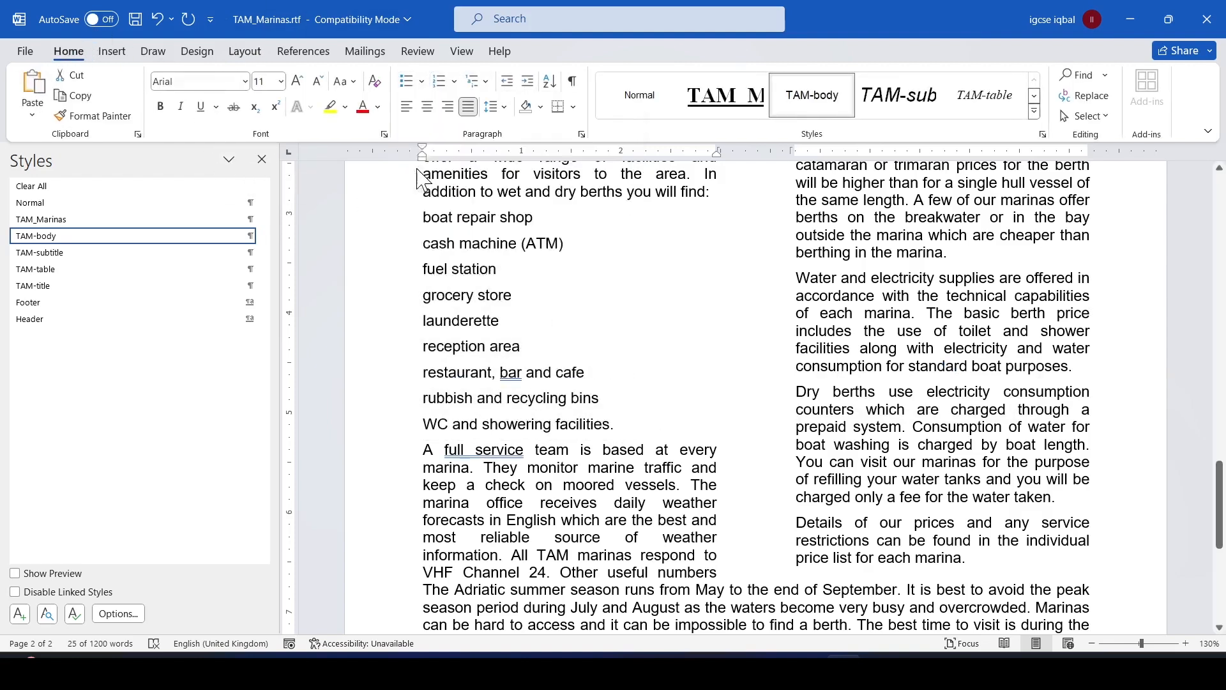
Highlight "1 centimetre from the left margin" of question 8 in Acrobat, and in Word set the bulleted list's left indent to 1 cm.
key("alt+Tab")
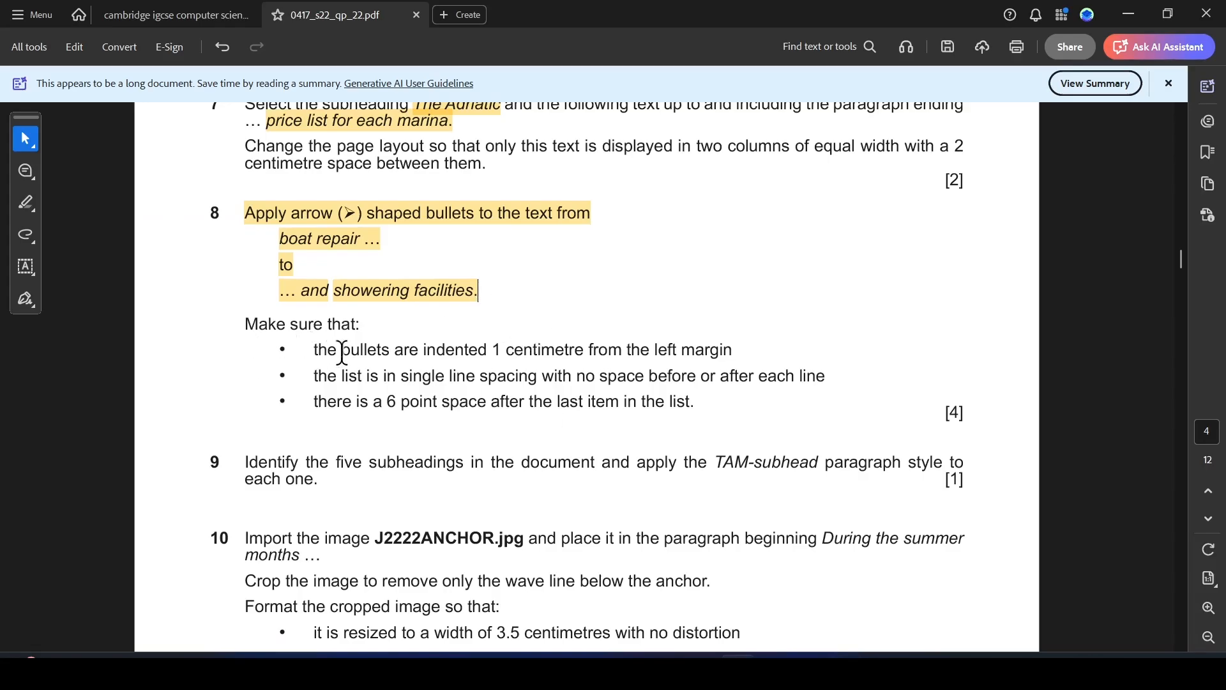
left_click_drag(489, 351, 733, 350)
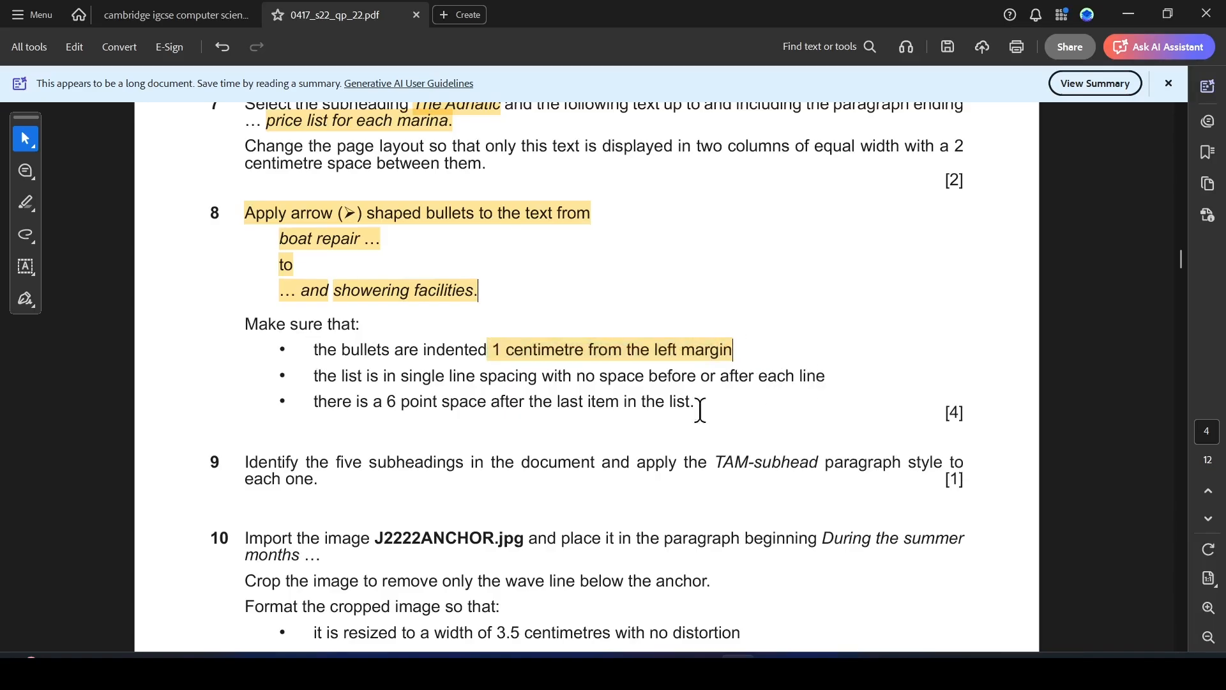
key("alt+Tab")
right_click(484, 279)
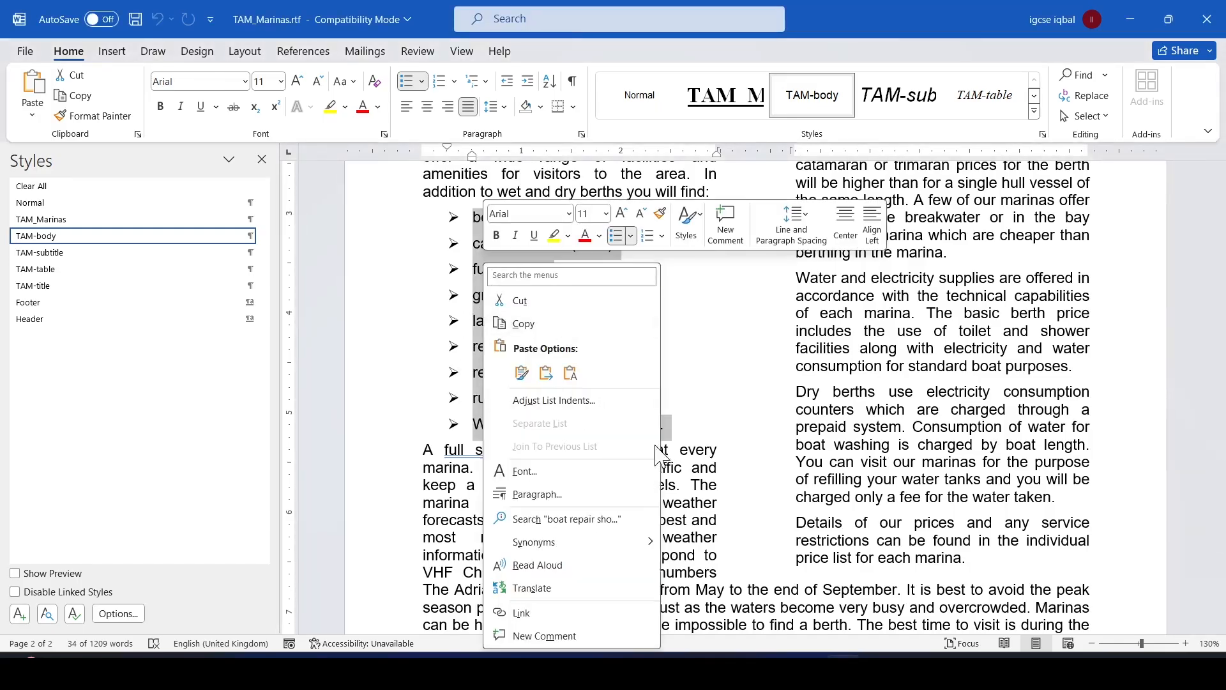
left_click(538, 495)
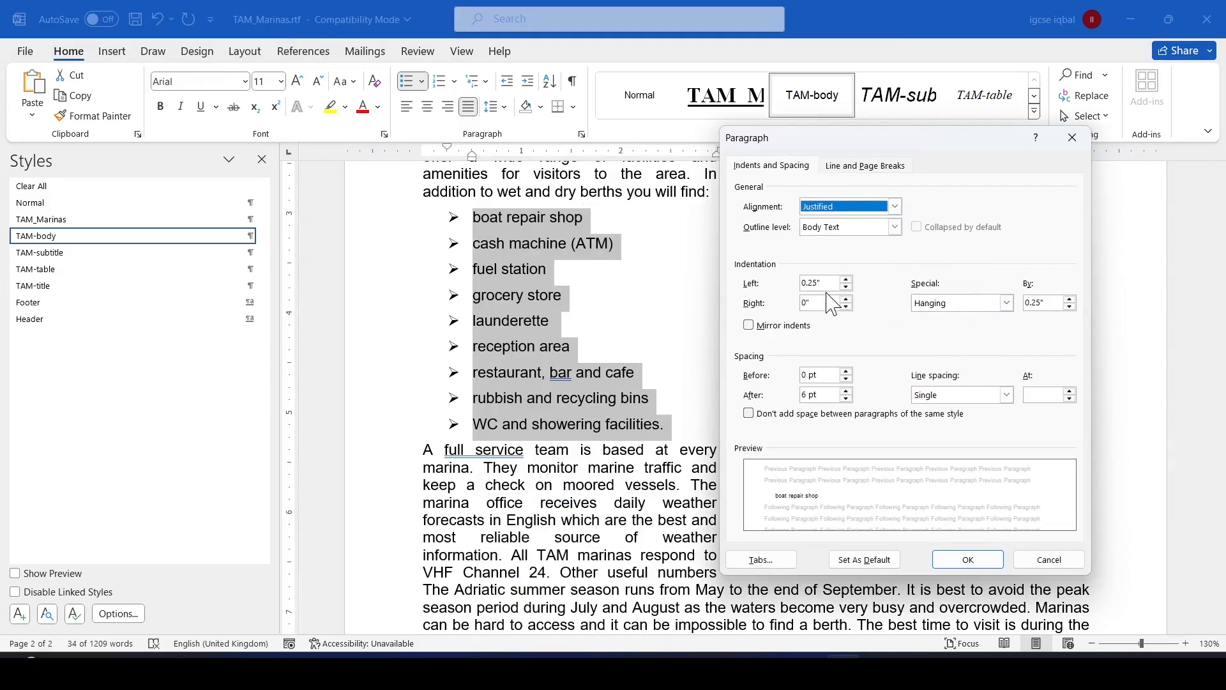
key("alt+Tab")
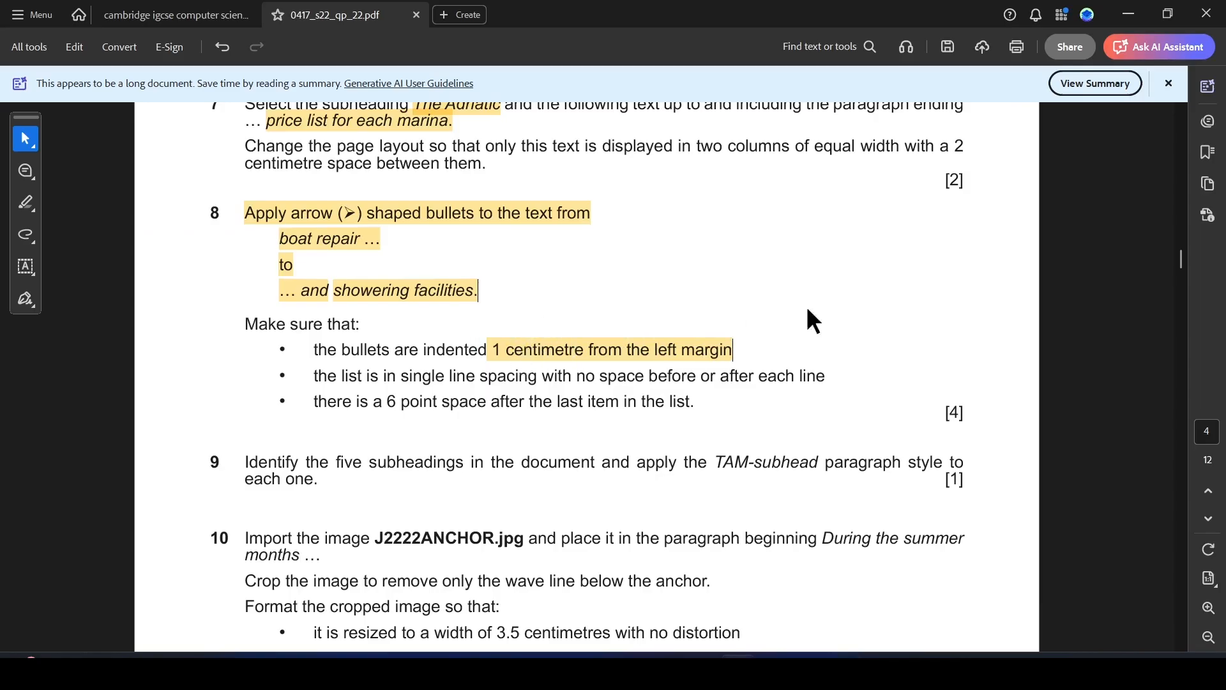
key("alt+Tab")
left_click_drag(828, 283, 730, 281)
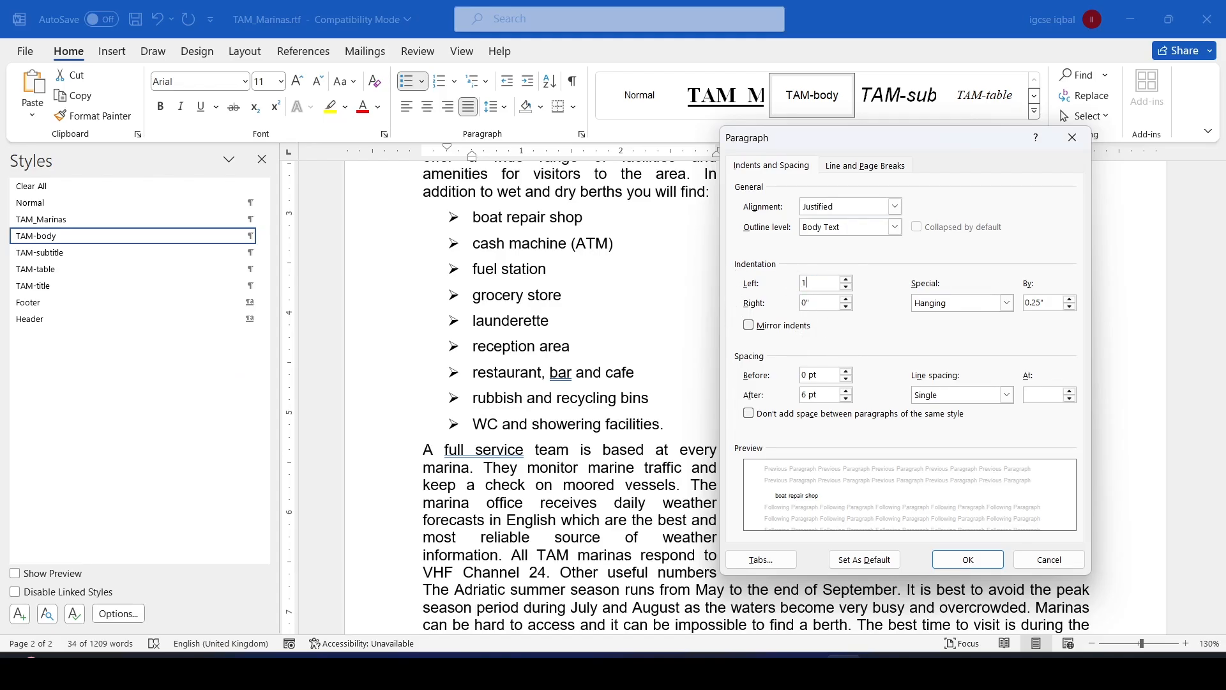
Highlight question 8's single line spacing requirement in Acrobat, and in Word set the bulleted list's spacing after to 0 pt.
key("alt+Tab")
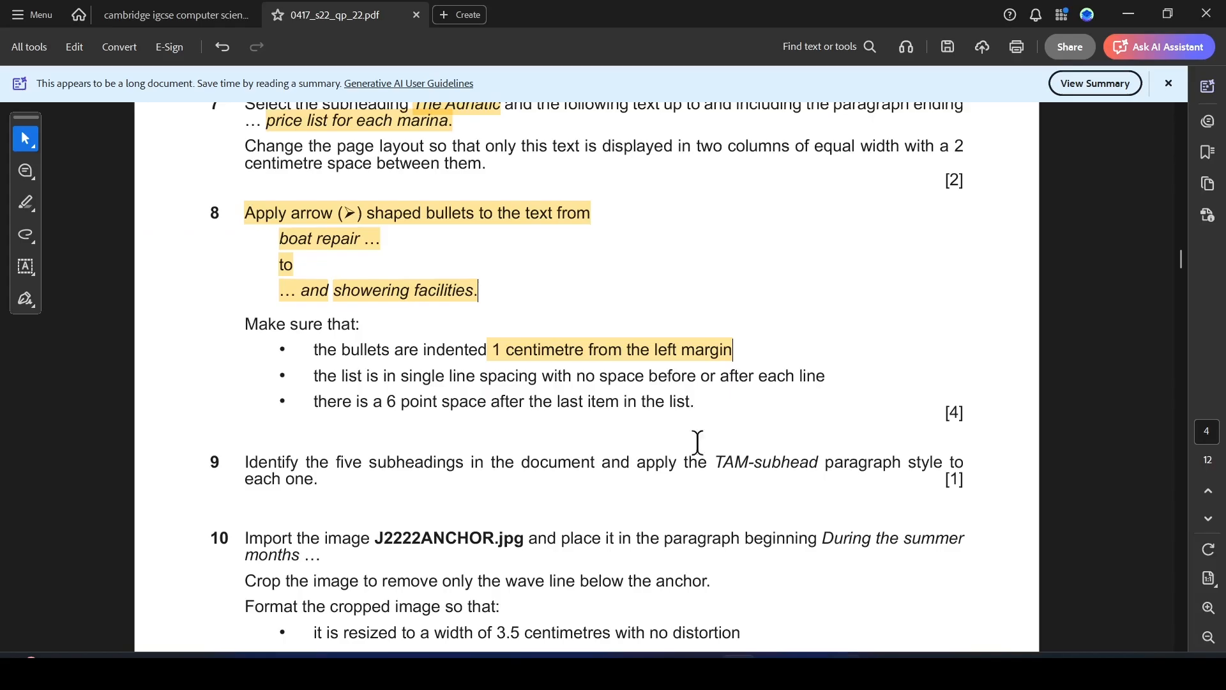
left_click_drag(342, 377, 825, 376)
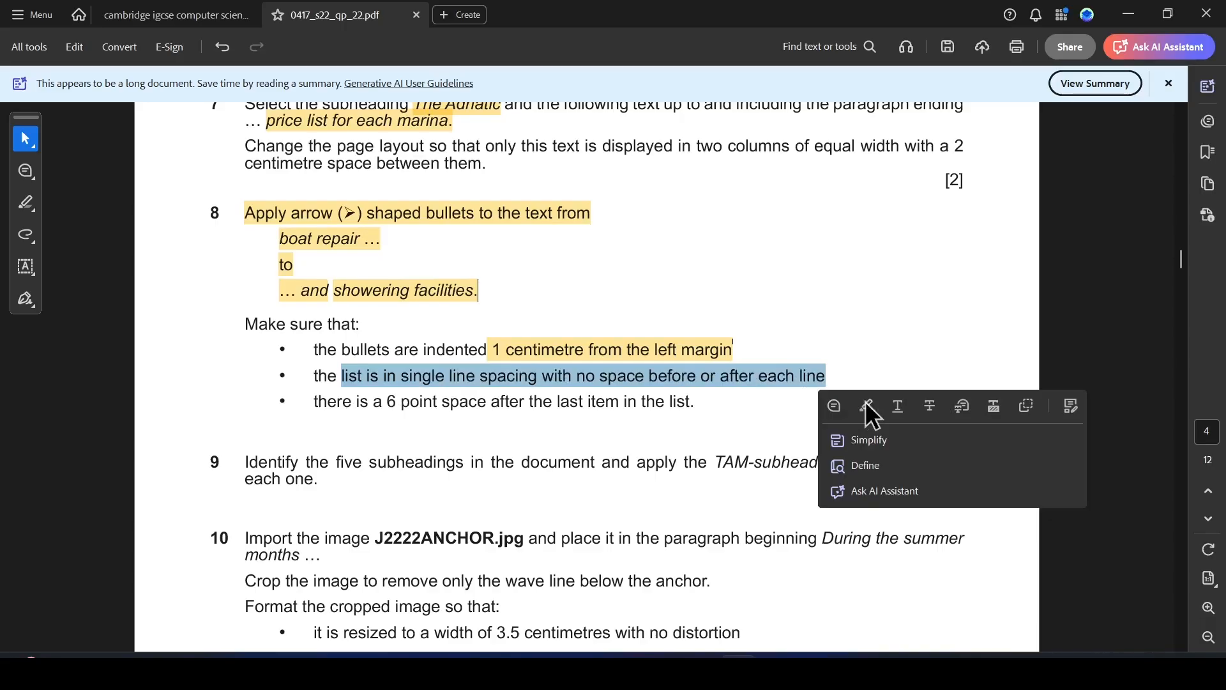
key("alt+Tab")
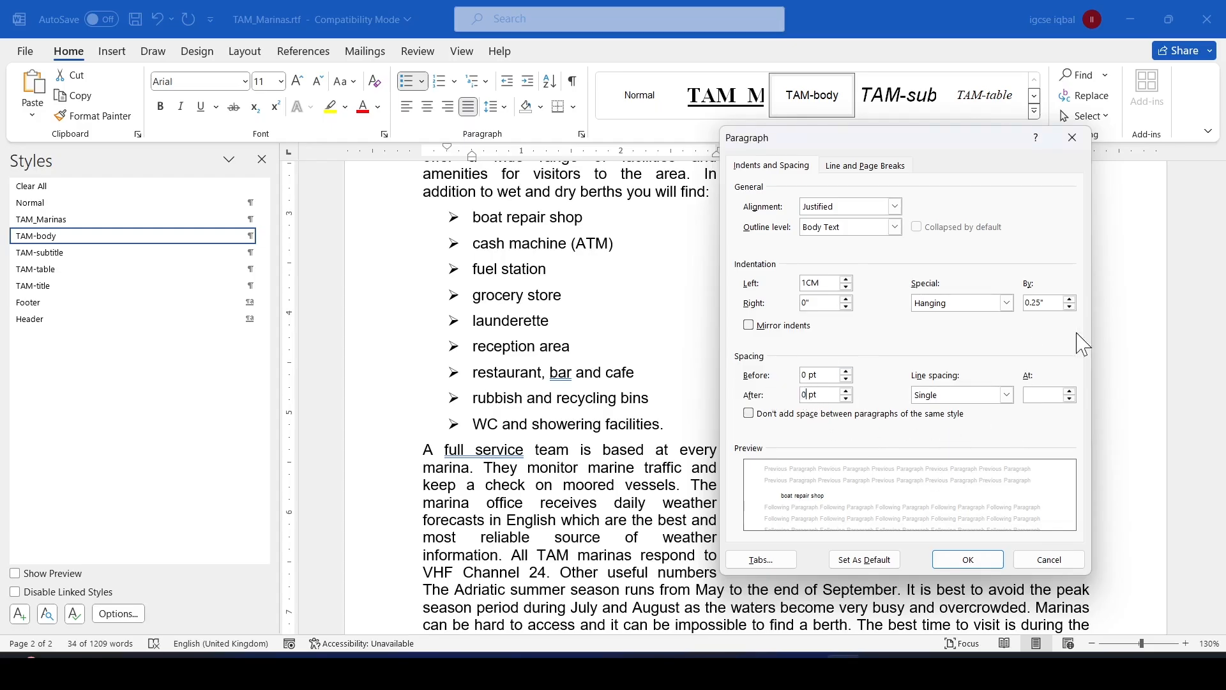
Highlight "6 point space after the last item in the list." in Acrobat, and in Word apply the bulleted list's paragraph settings.
key("alt+Tab")
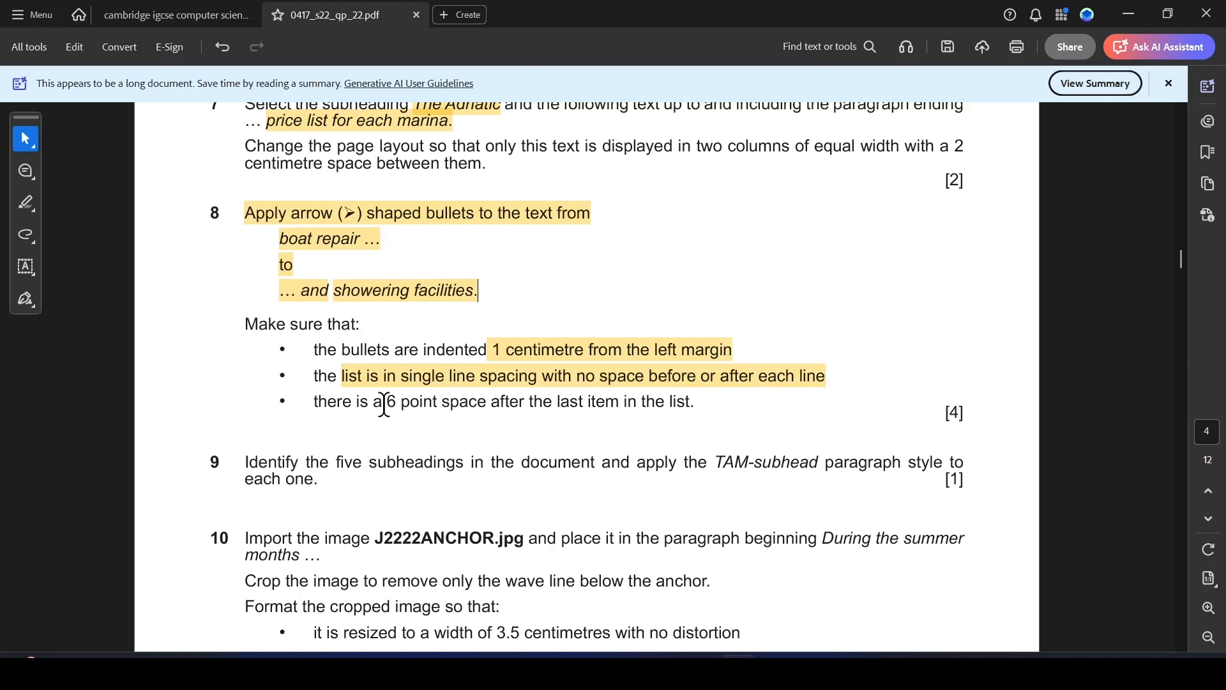
left_click_drag(386, 404, 698, 406)
key("alt+Tab")
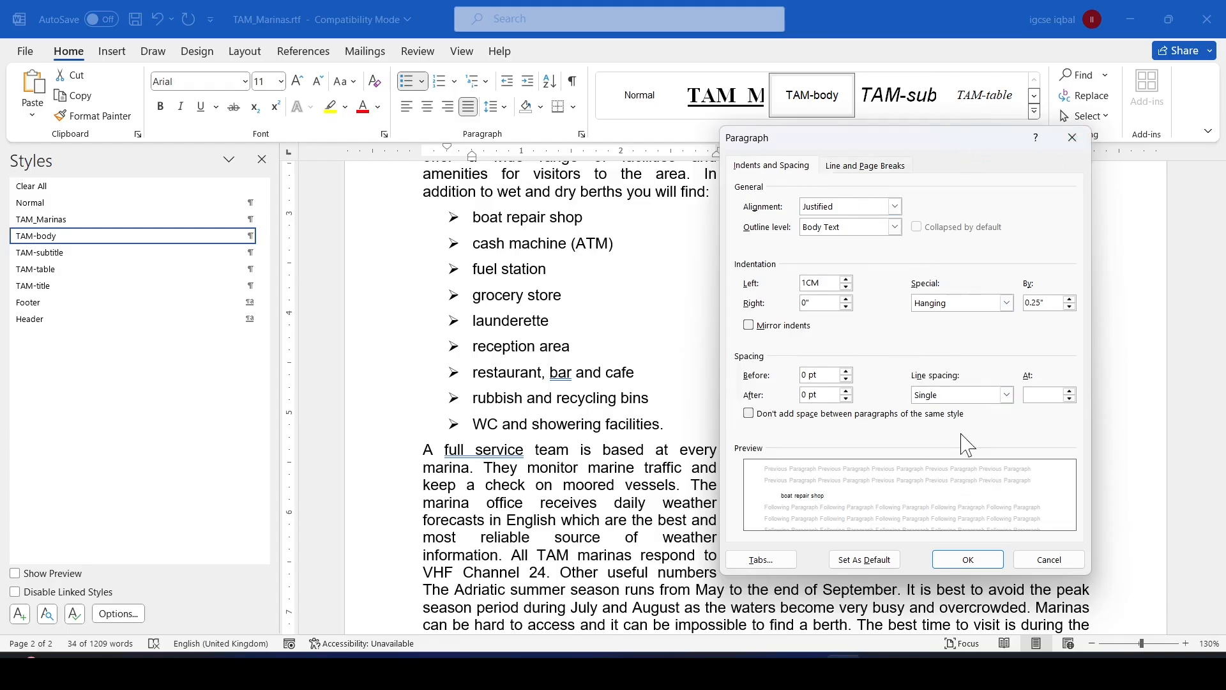
key("alt+Tab")
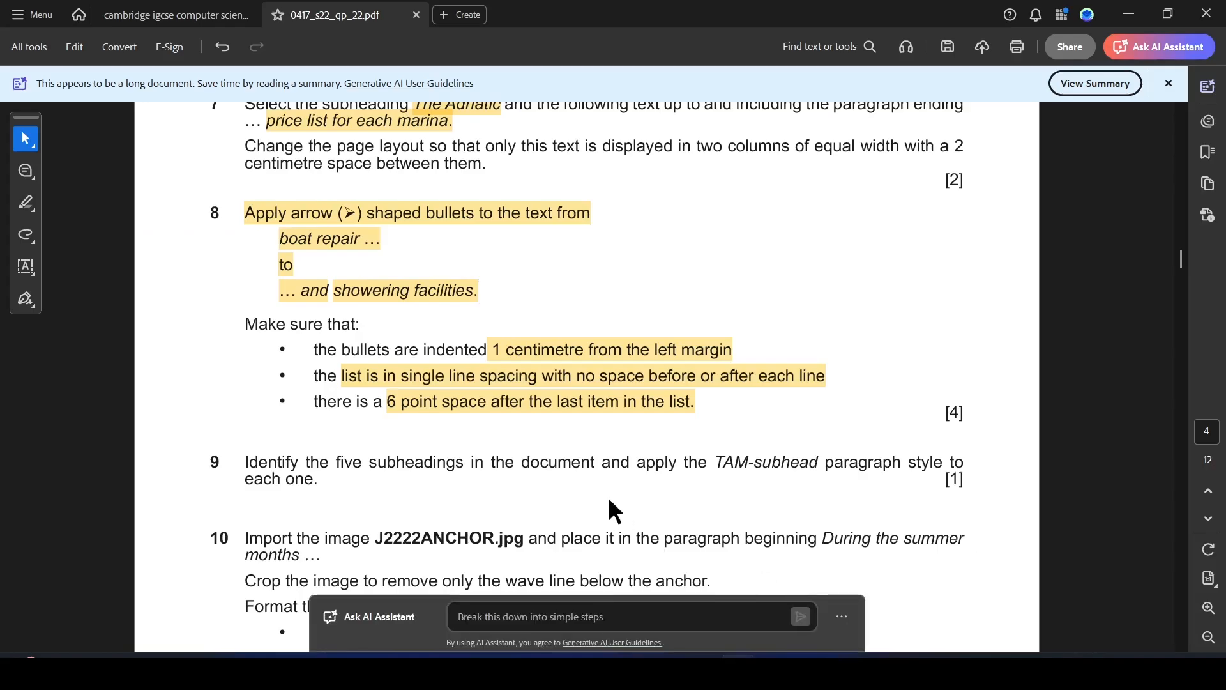
key("alt+Tab")
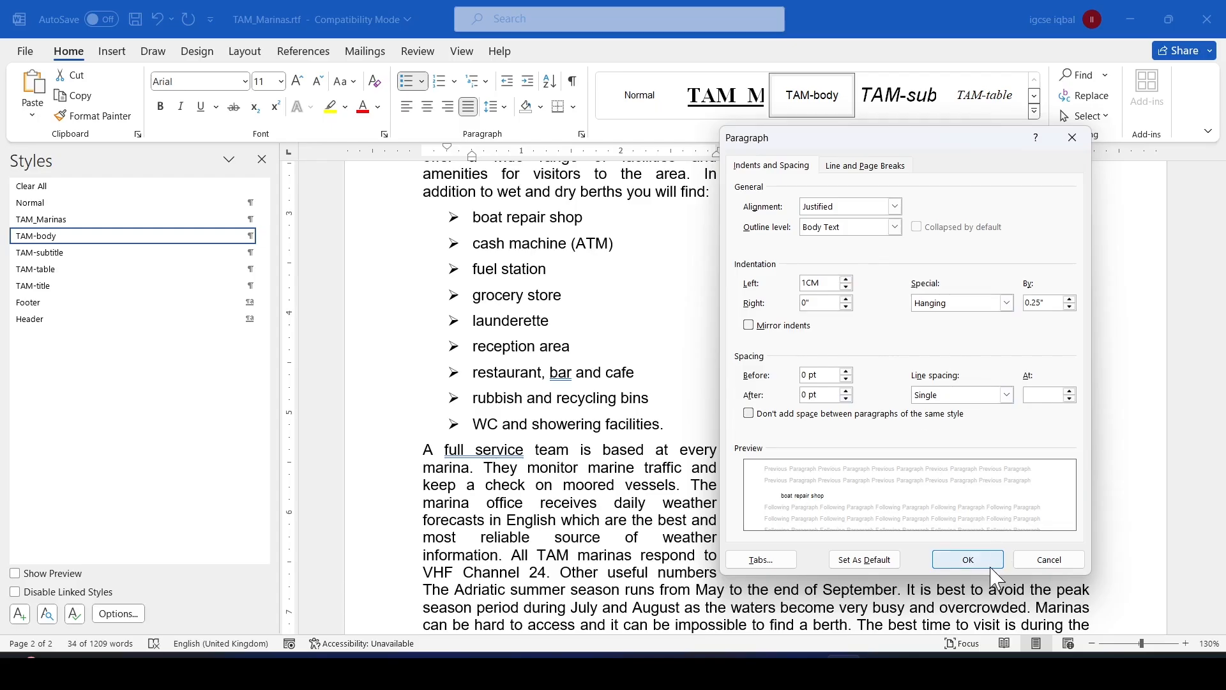
left_click(974, 558)
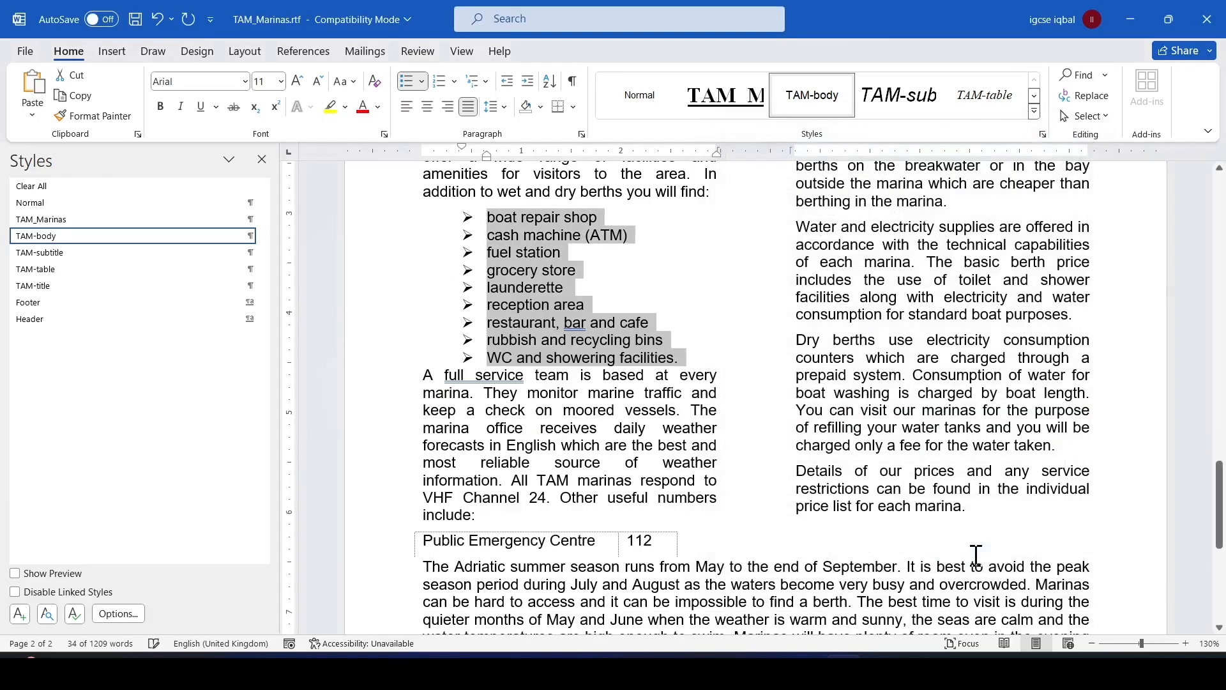
Set the spacing after the last bullet, "WC and showering facilities.", to 6 pt.
left_click(704, 352)
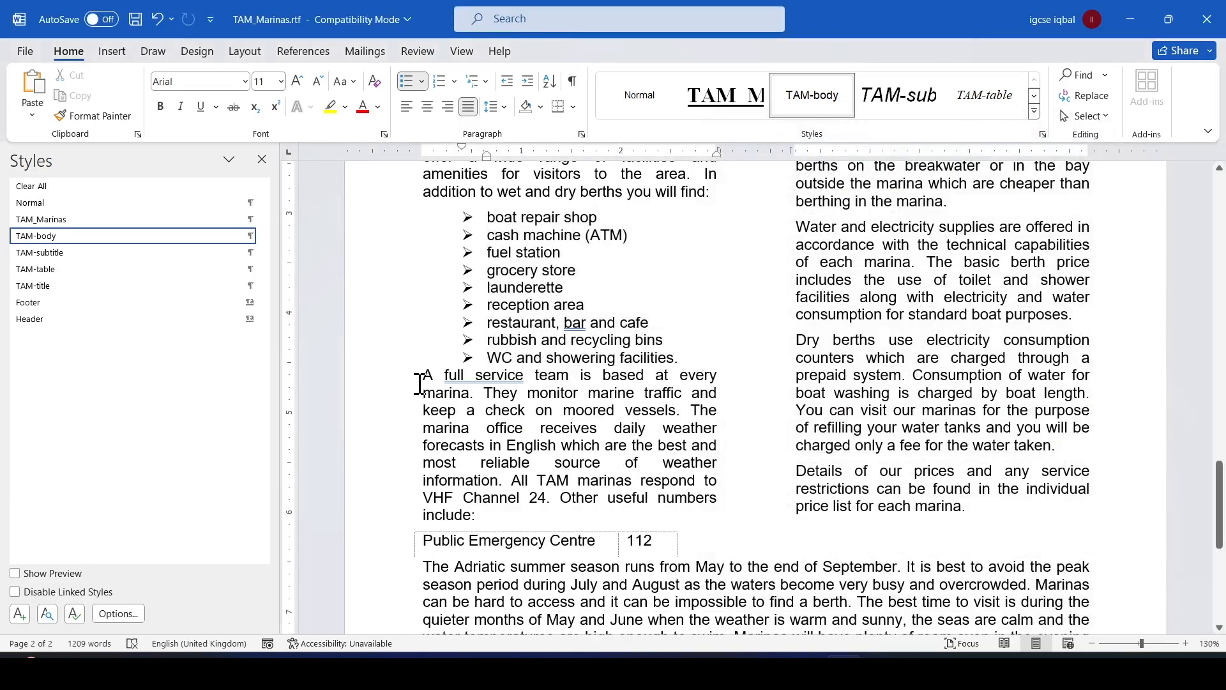
left_click_drag(488, 363, 647, 361)
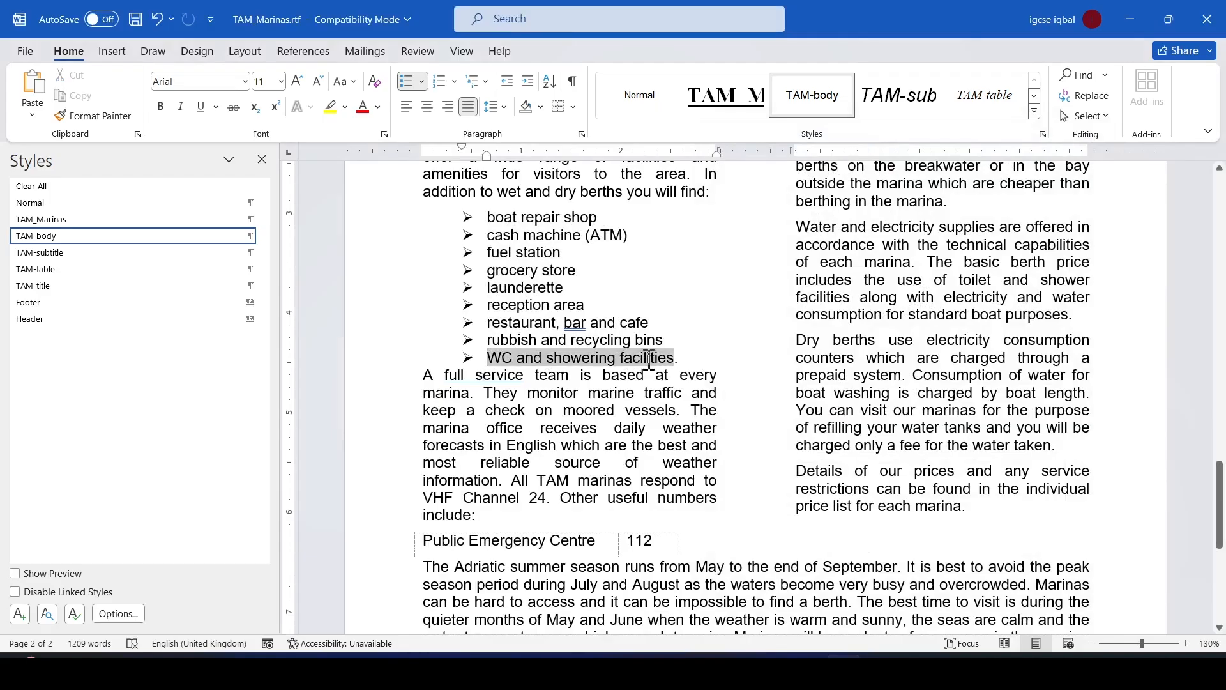
right_click(658, 369)
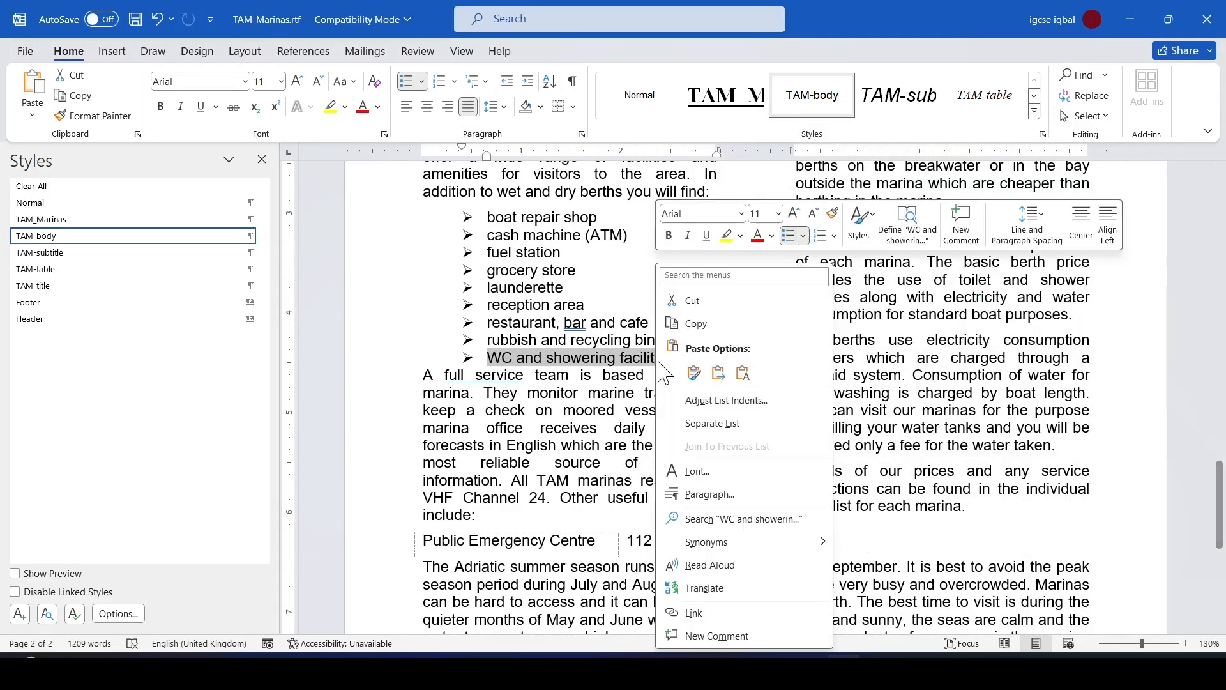
left_click(742, 497)
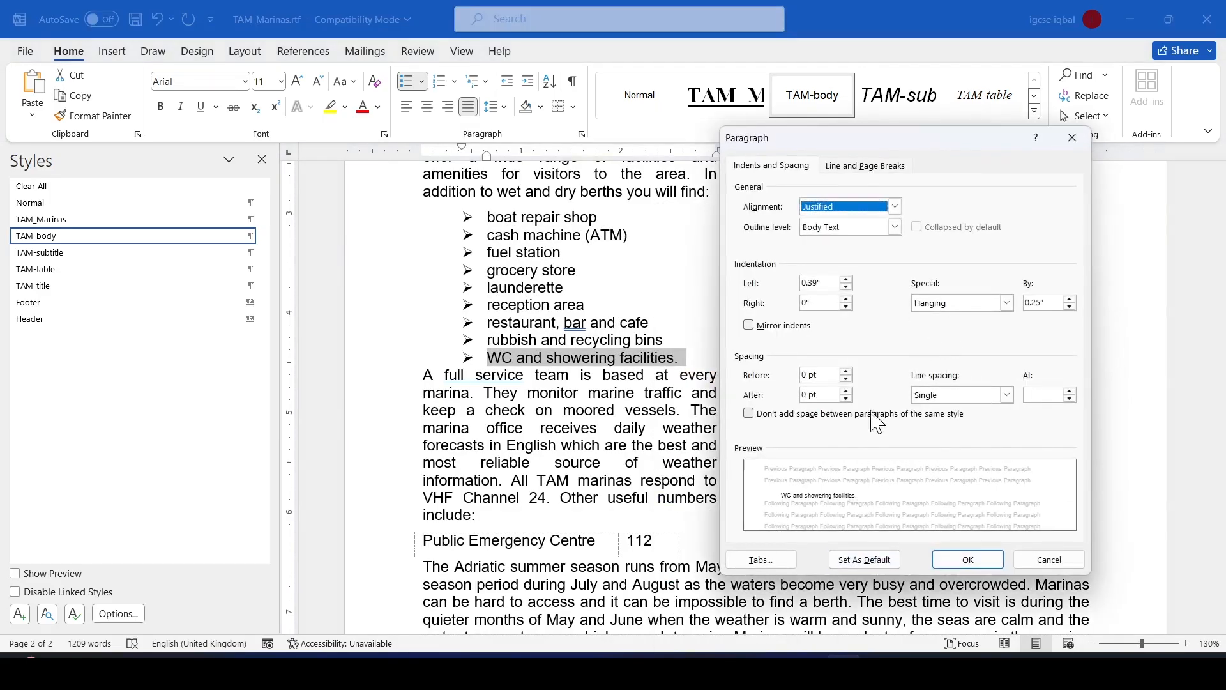
left_click(808, 395)
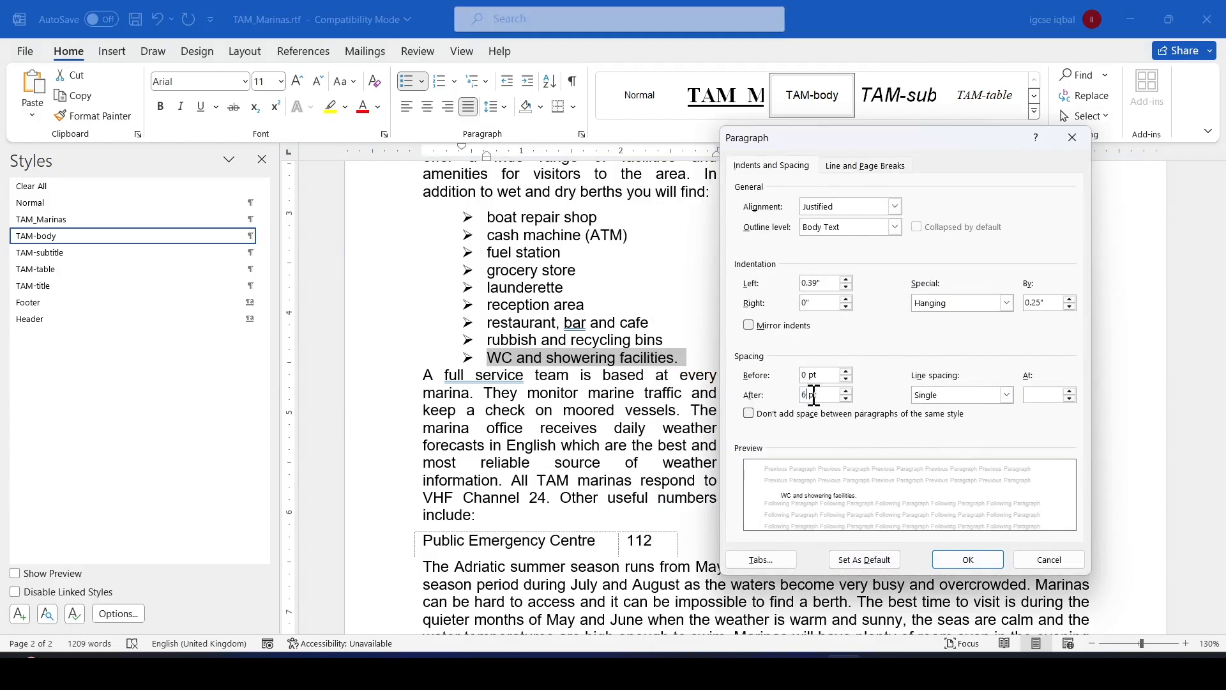
type("6")
left_click(968, 559)
left_click(567, 445)
Switch to Acrobat and highlight "five subheadings" and "TAM-subhead" in question 9.
key("alt+Tab")
scroll(391, 426, "down", 2)
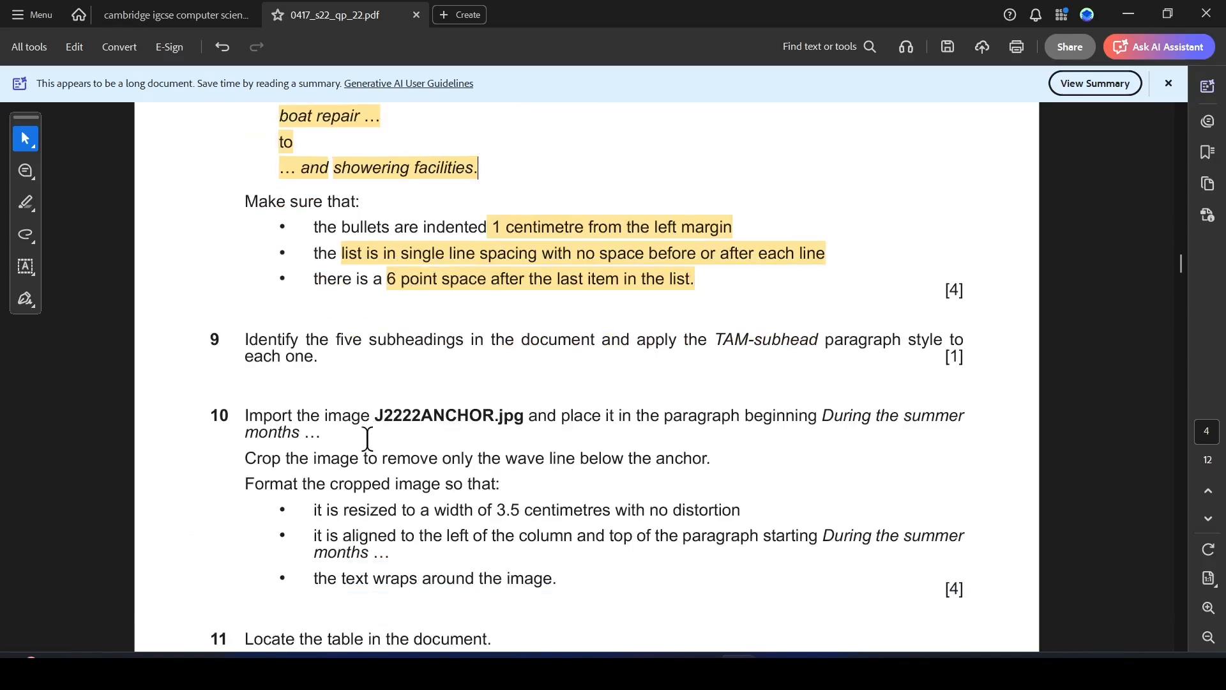
left_click_drag(334, 342, 455, 339)
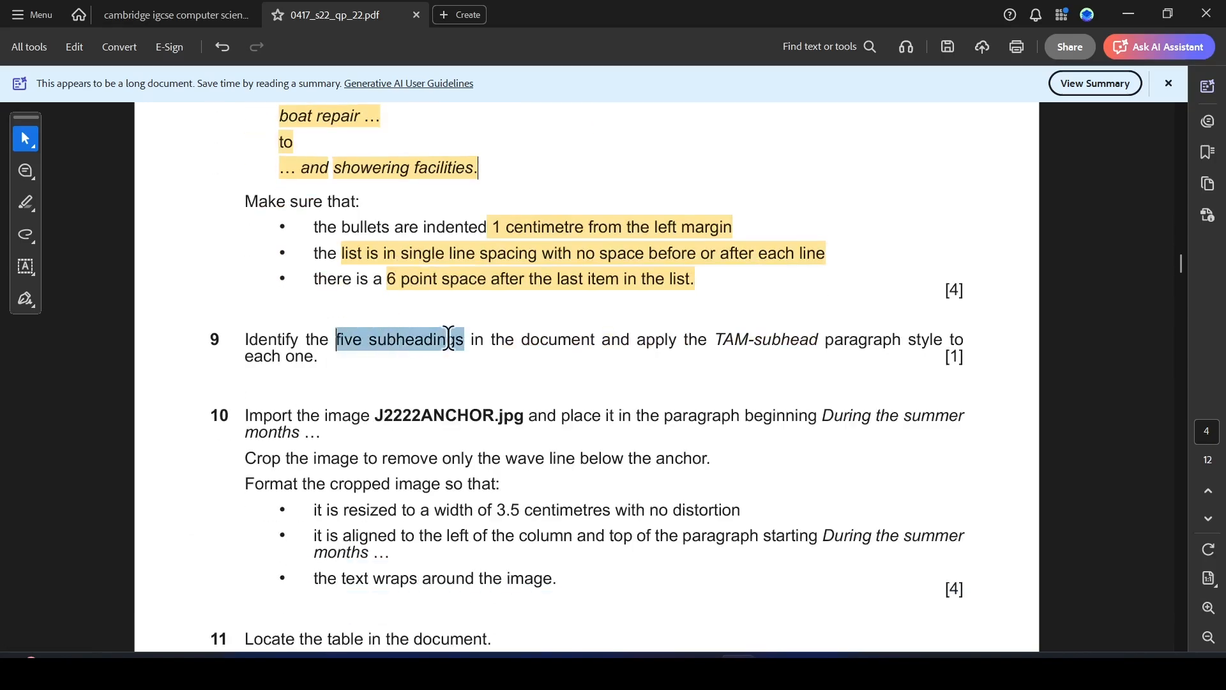
left_click(488, 377)
left_click_drag(714, 341, 825, 339)
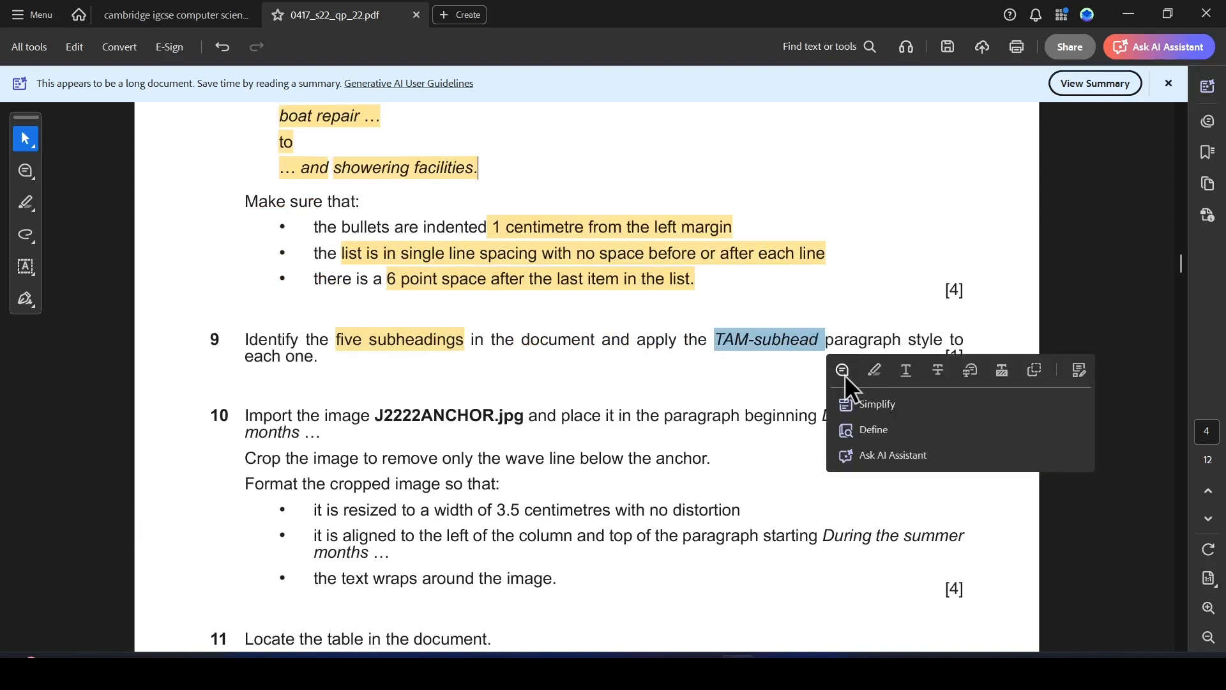
left_click(874, 370)
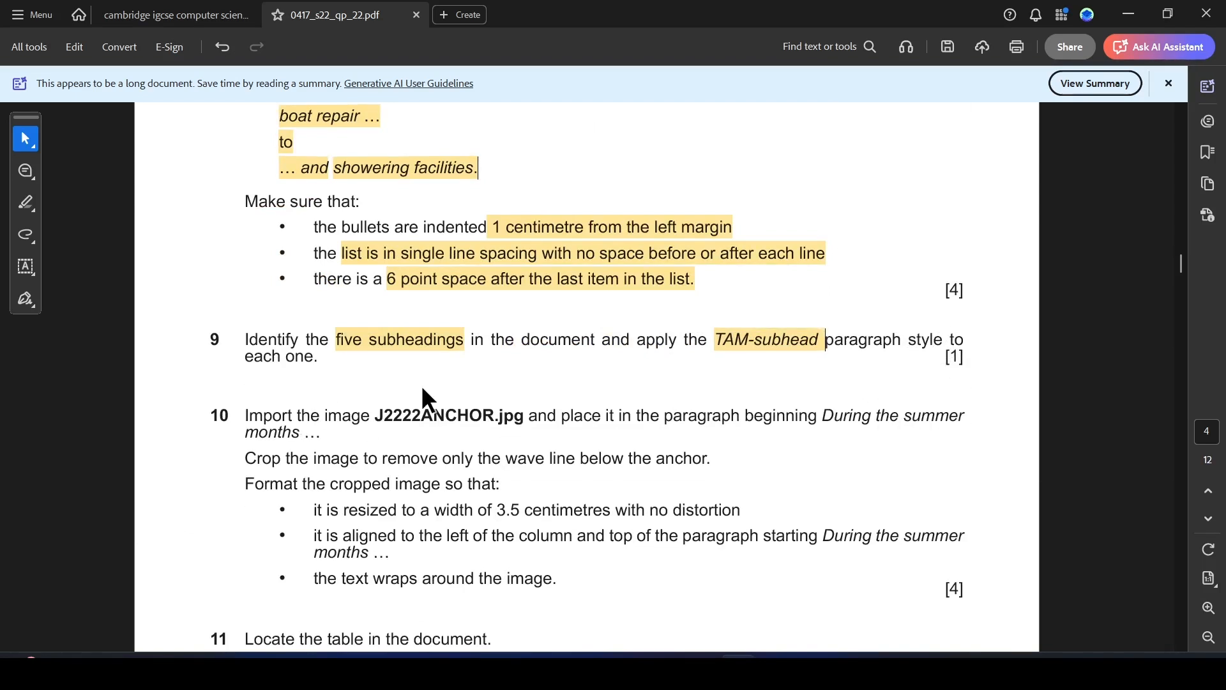
In Word, apply the TAM-subhead style to the subheading "The Adriatic" on the first page.
key("alt+Tab")
scroll(644, 461, "up", 10)
scroll(644, 462, "up", 10)
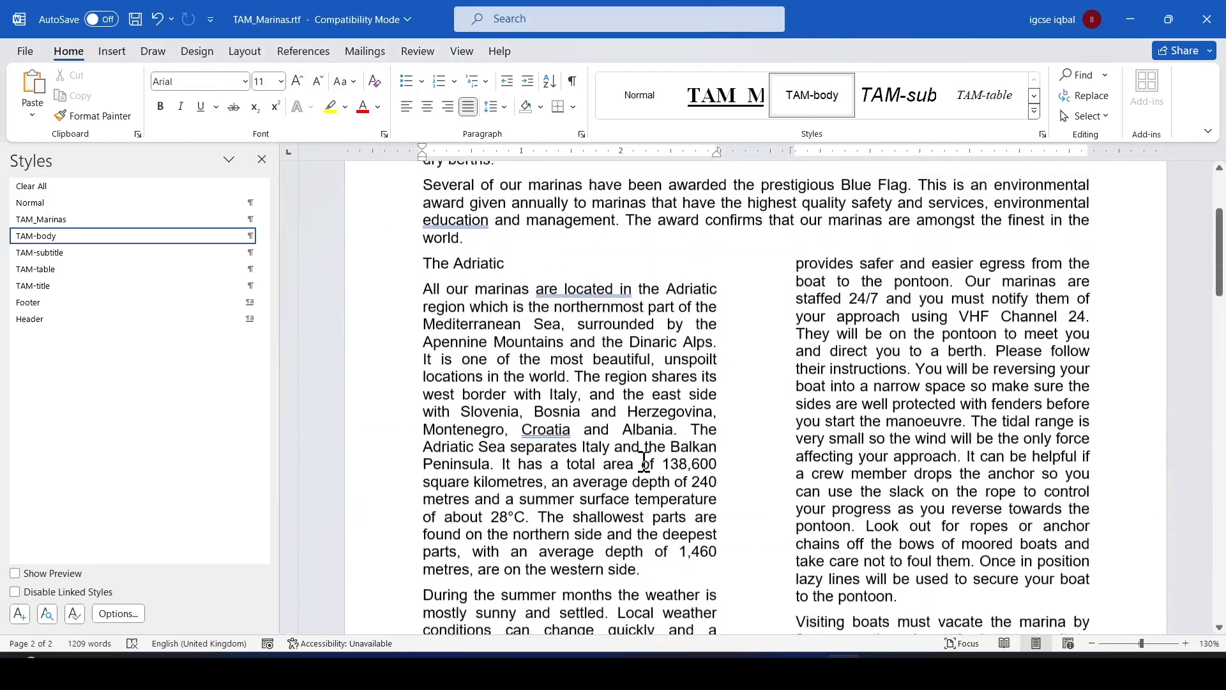
left_click_drag(505, 505, 386, 501)
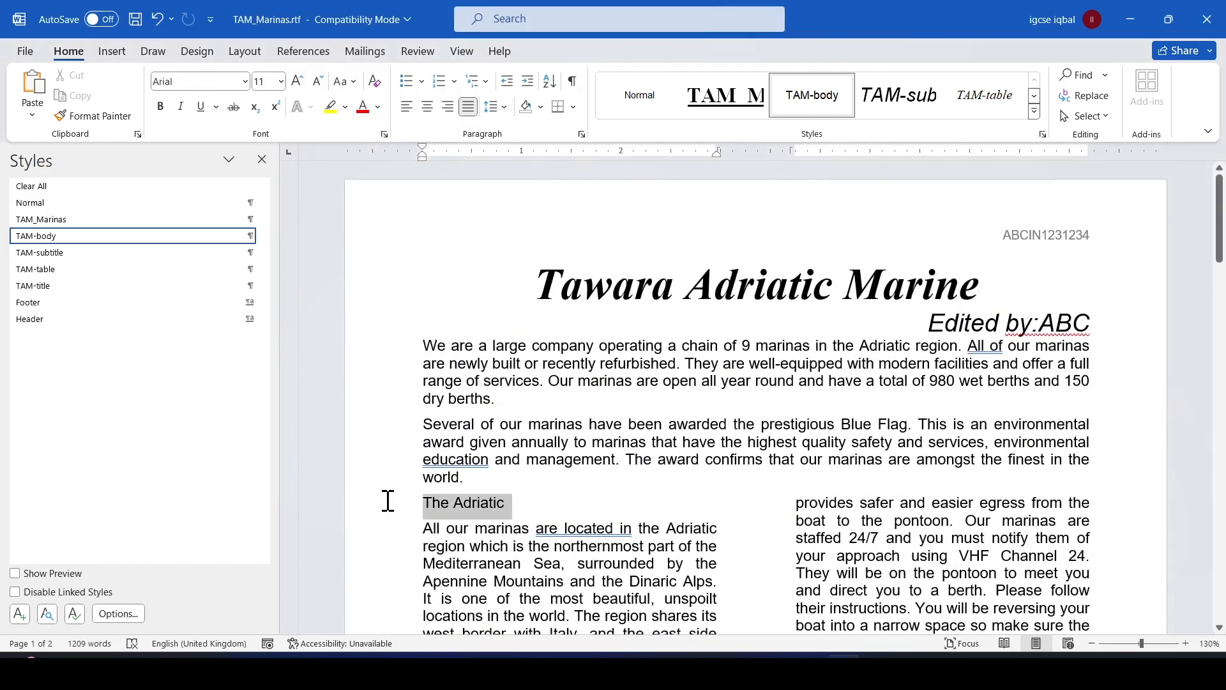
left_click(67, 254)
Apply the TAM-subhead style to the subheading "Restrictions" in the second column of page 1.
scroll(790, 465, "down", 1)
scroll(790, 465, "down", 6)
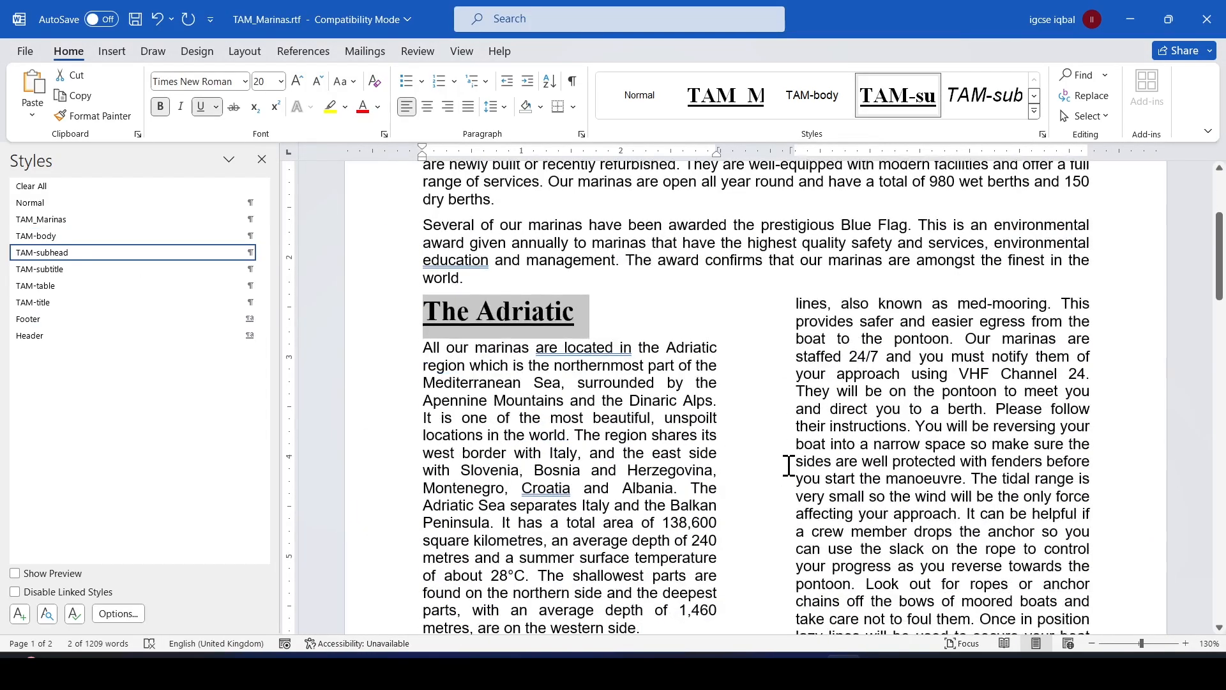
scroll(790, 465, "down", 3)
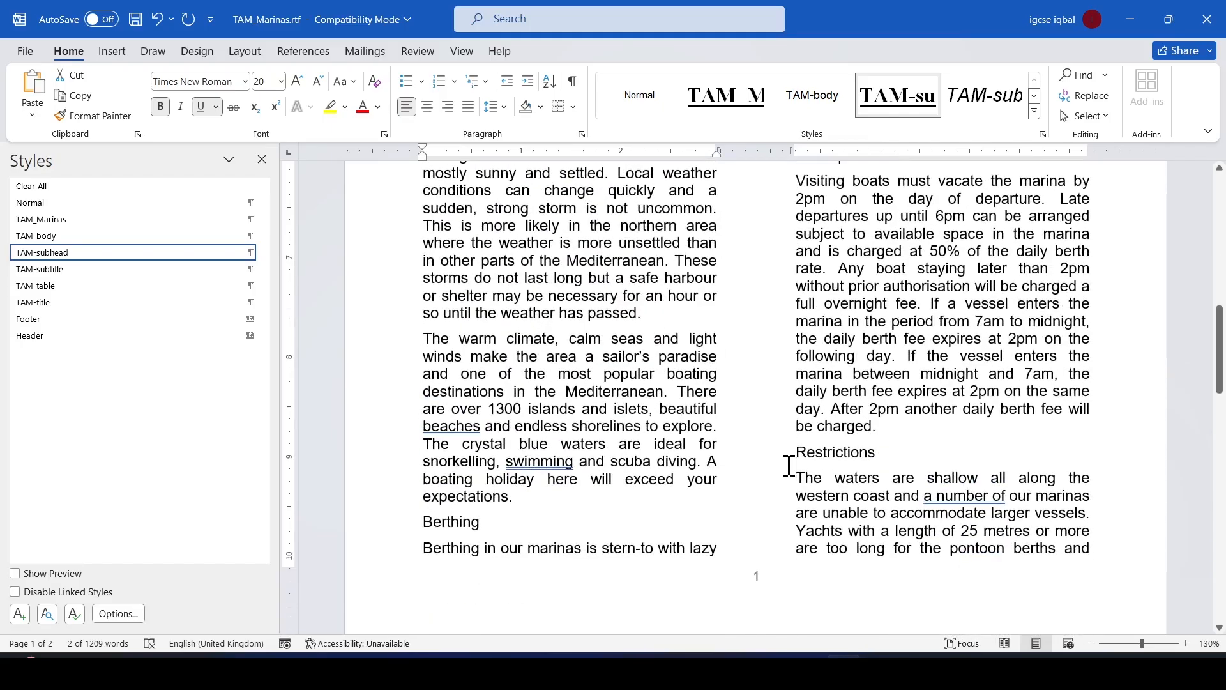
left_click_drag(796, 452, 885, 454)
left_click(183, 235)
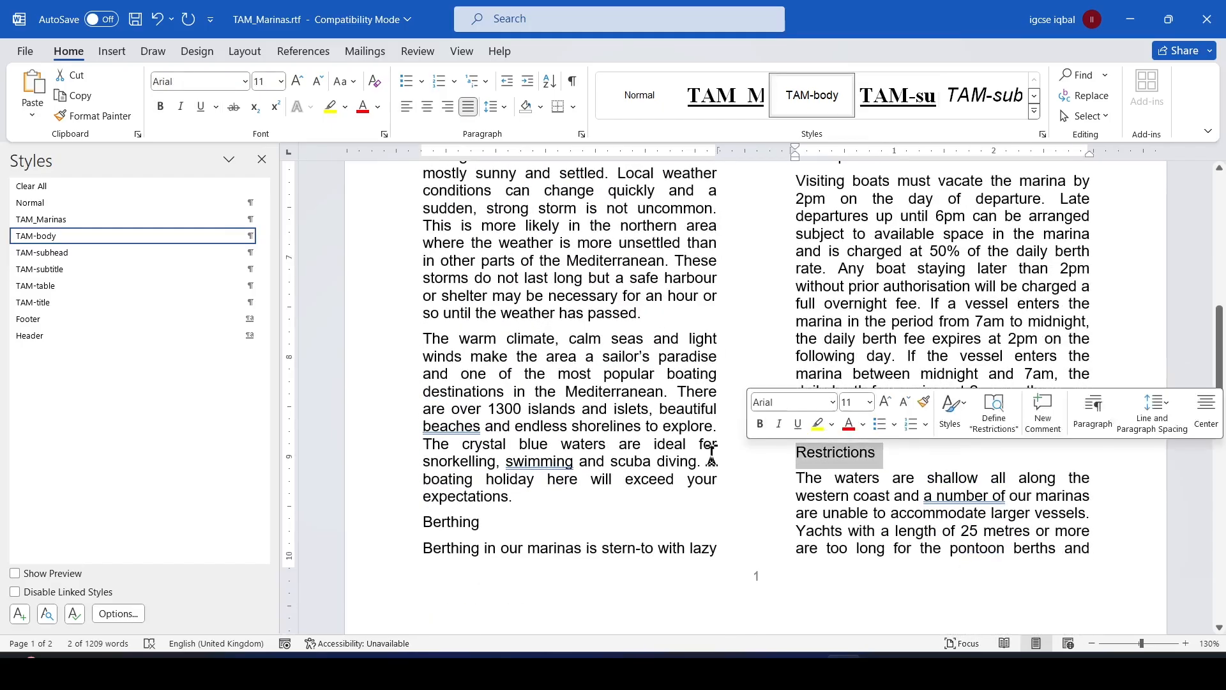
left_click(64, 253)
Check question 9 in Acrobat, and in Word apply the TAM-subhead style to the subheading "Berthing".
scroll(752, 441, "down", 1)
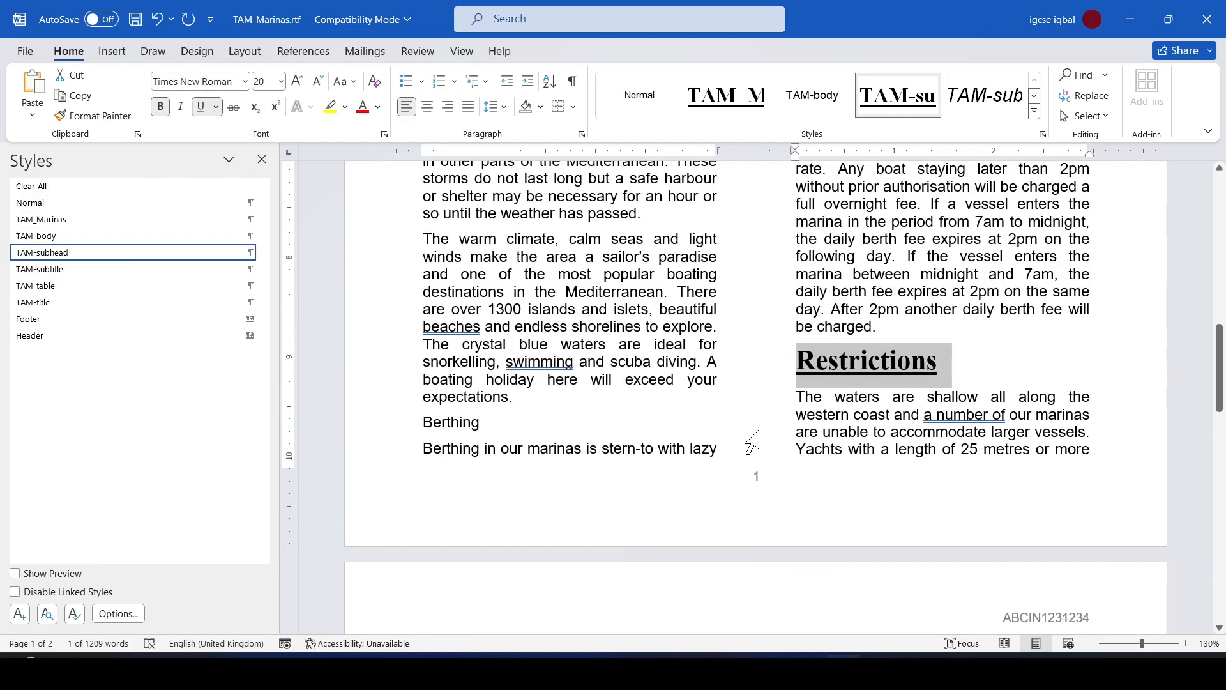
key("alt+Tab")
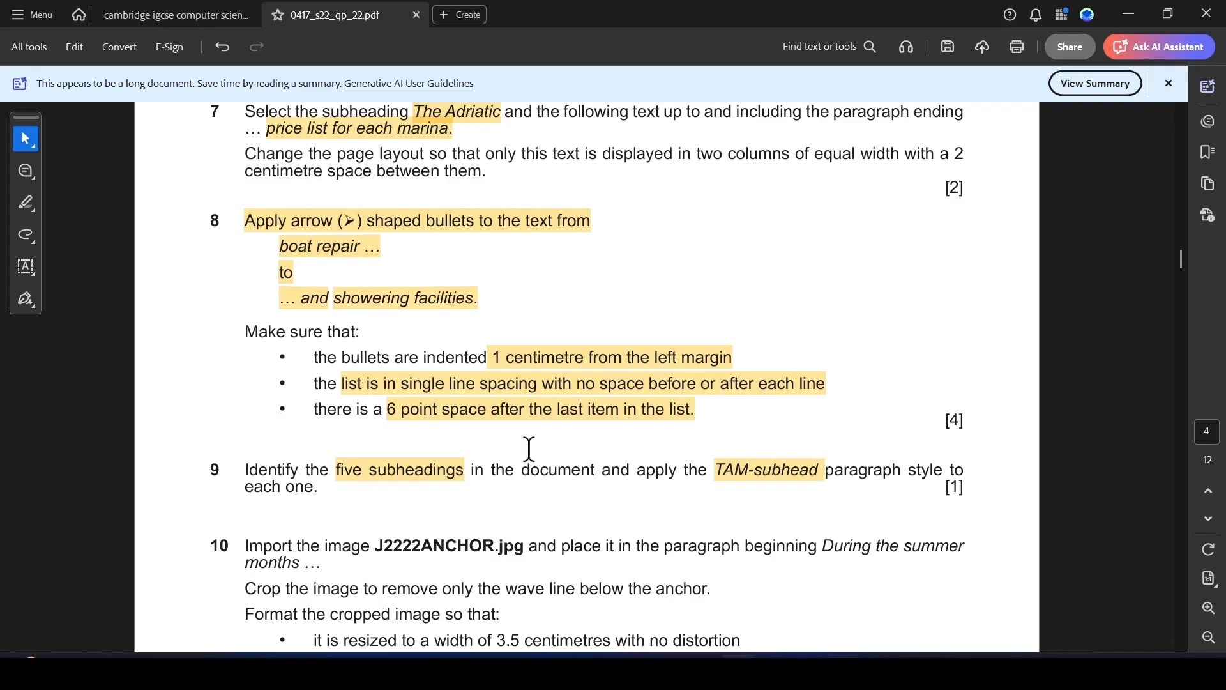
key("alt+Tab")
scroll(641, 438, "down", 2)
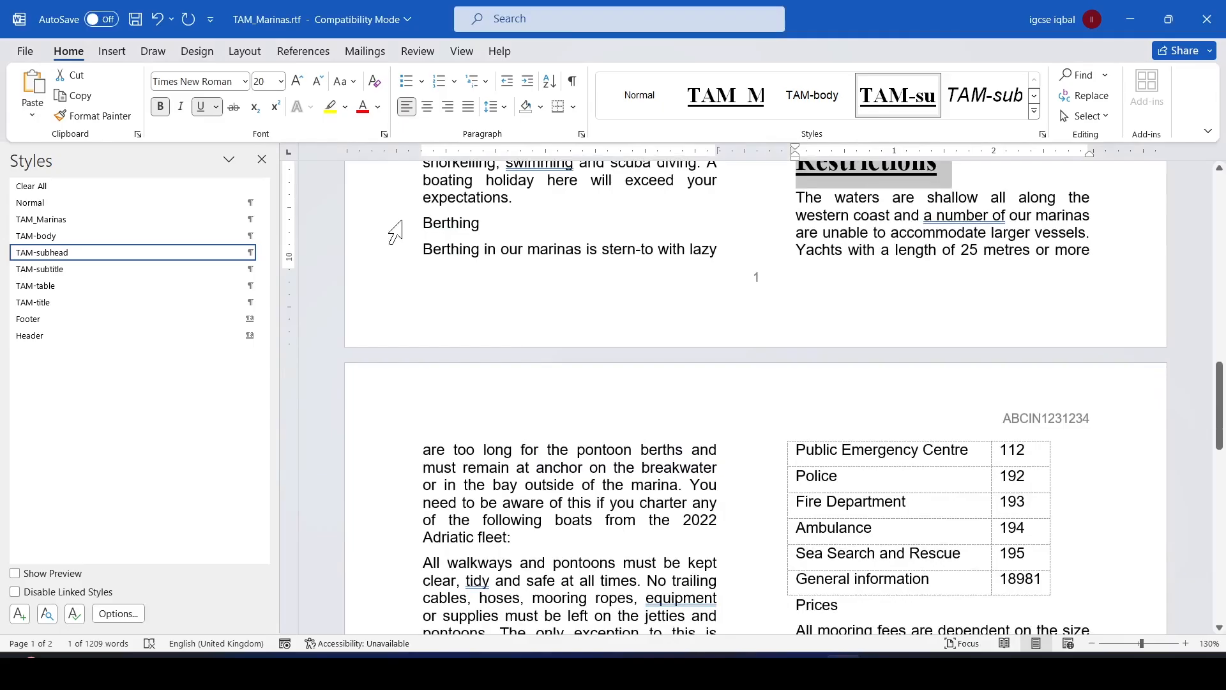
left_click_drag(422, 217, 483, 220)
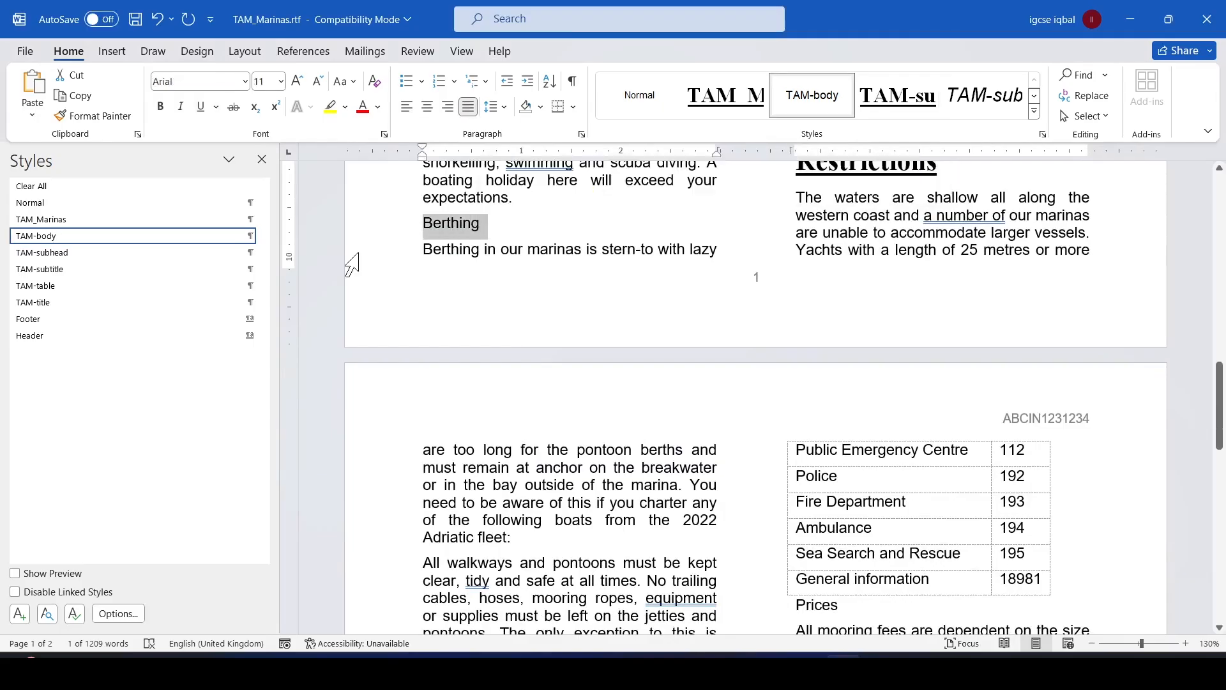
left_click(61, 253)
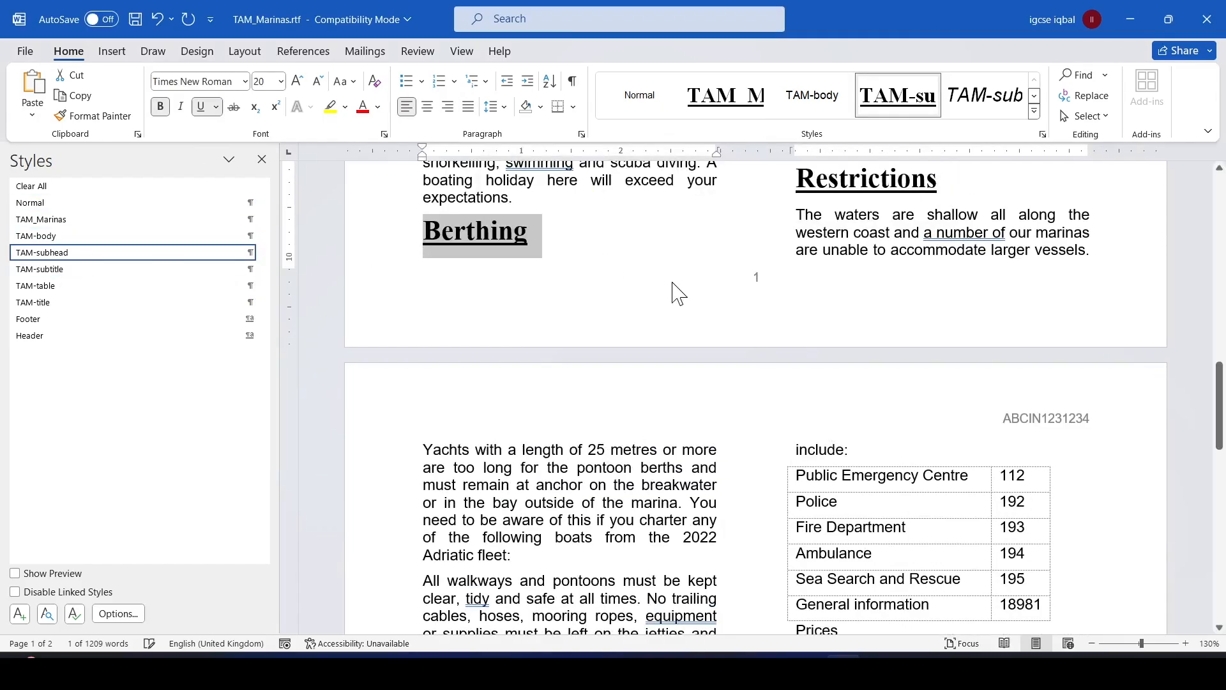
Check the question paper in Acrobat again, and in Word apply the TAM-subhead style to the subheading "Amenities" on page 2.
key("alt+Tab")
scroll(680, 368, "down", 2)
key("alt+Tab")
scroll(679, 364, "down", 5)
left_click_drag(429, 352, 497, 334)
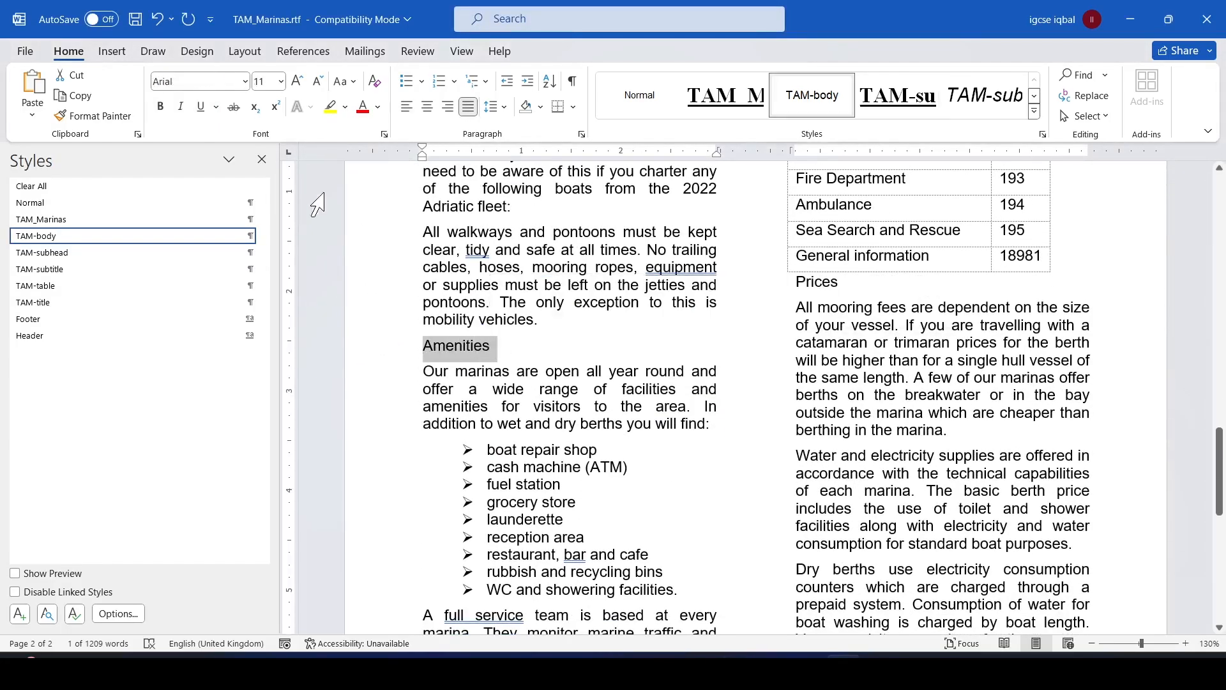
left_click(64, 252)
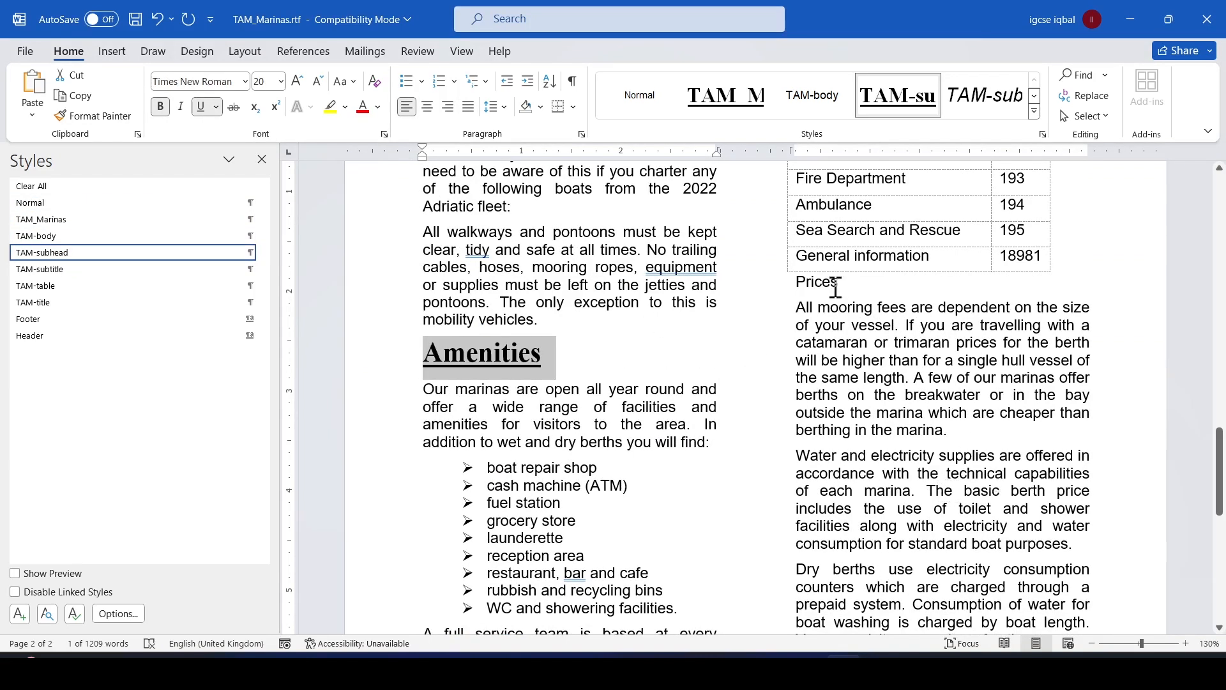
Insert a blank line above the subheading "Prices" below the table and apply the TAM-subhead style to it.
left_click(797, 277)
key("Return")
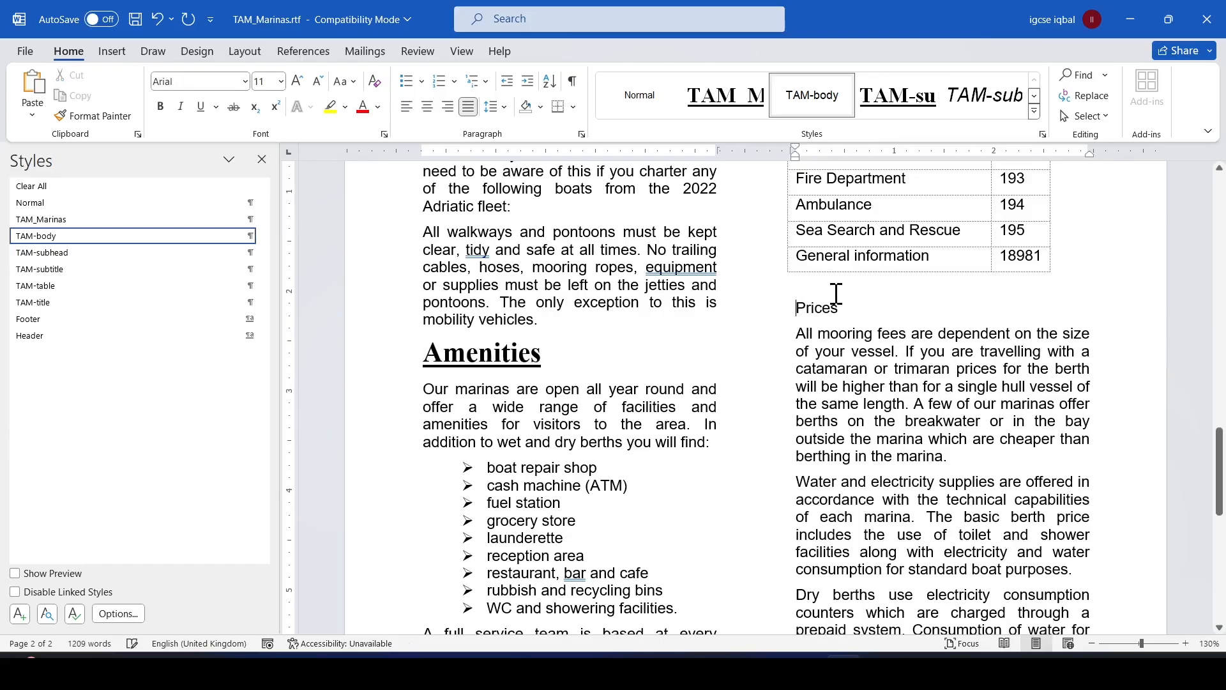
left_click_drag(798, 308, 850, 317)
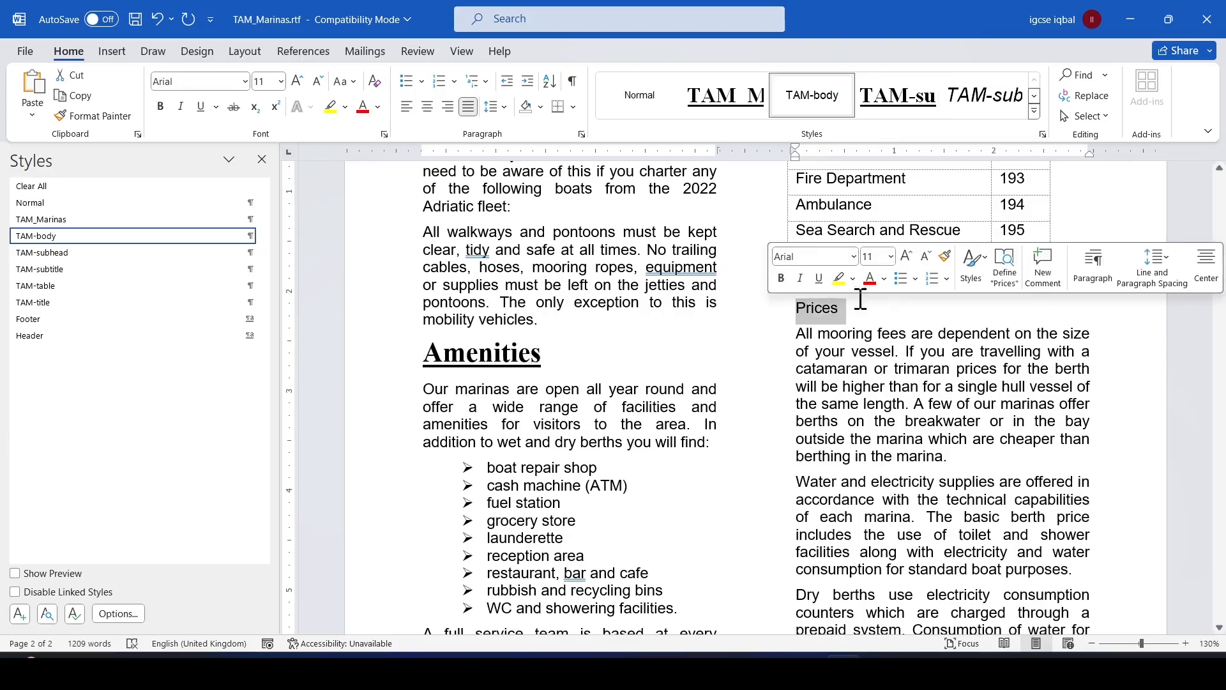
left_click(59, 256)
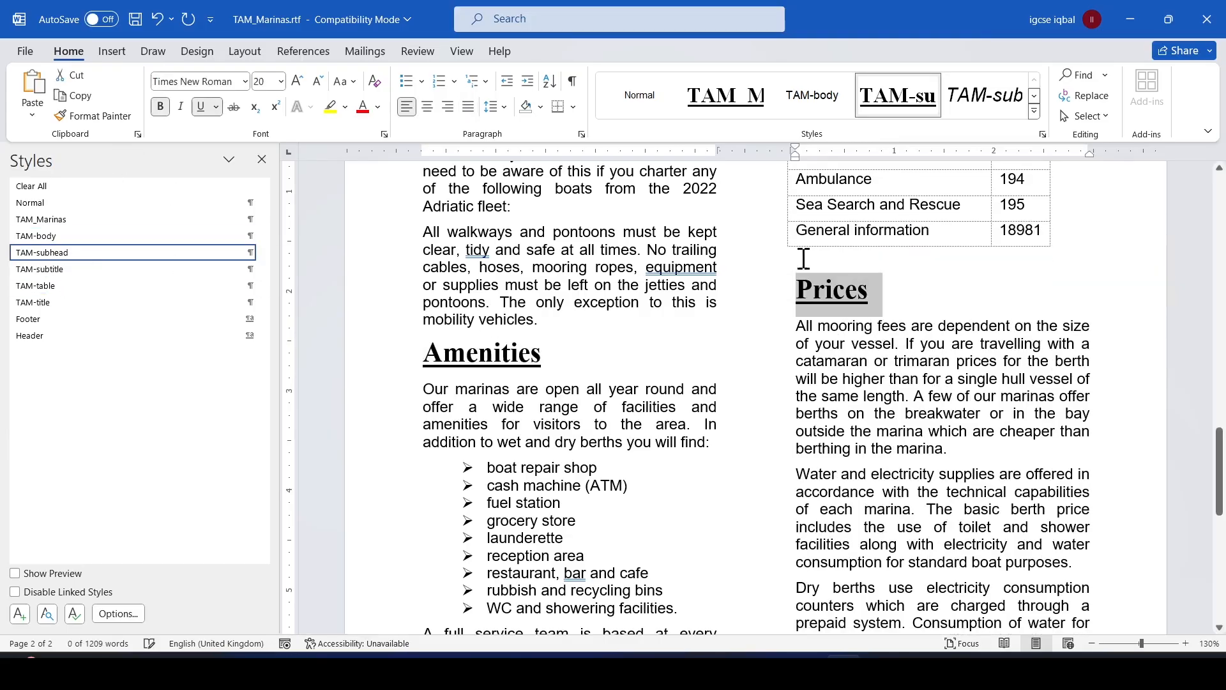
Review the subheadings throughout the document against question 9 in Acrobat to check that each has the TAM-subhead style.
scroll(800, 396, "down", 6)
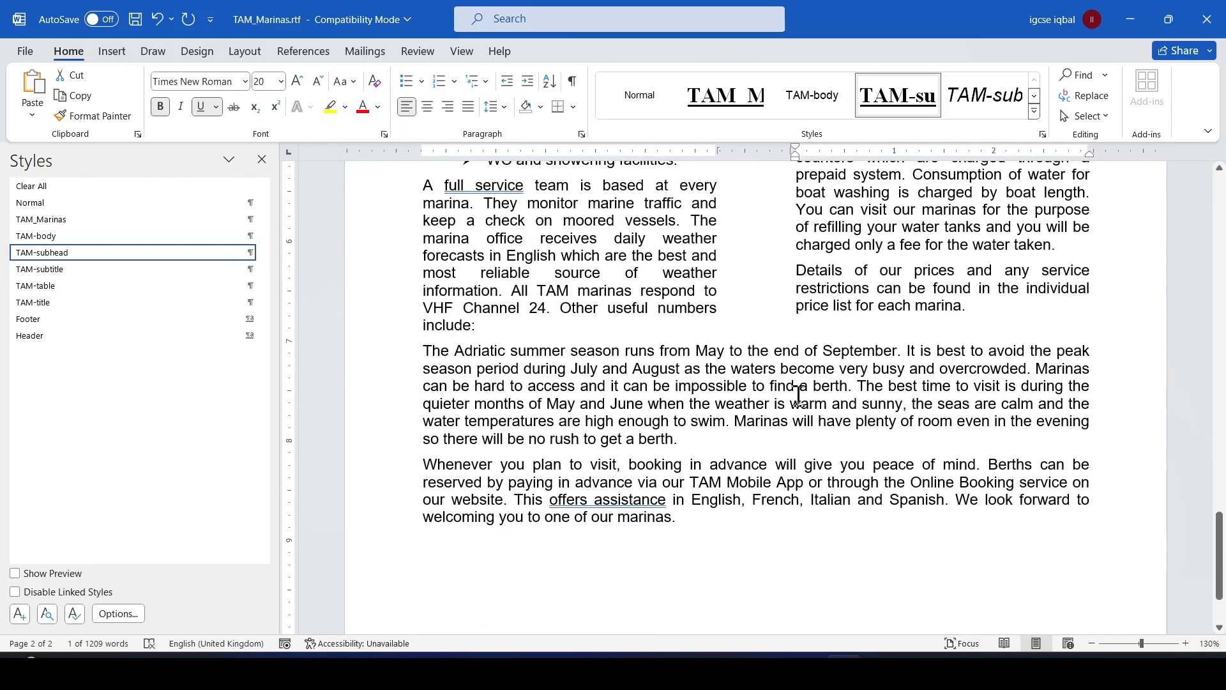
scroll(804, 396, "up", 6)
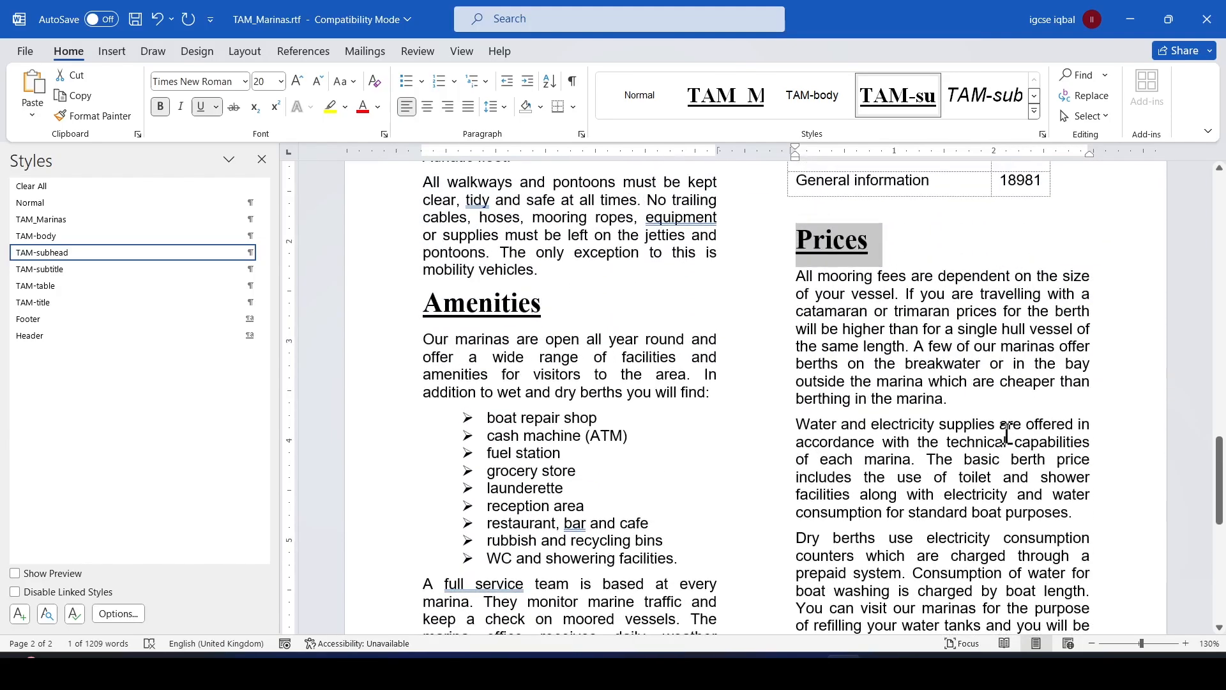
scroll(1007, 434, "up", 12)
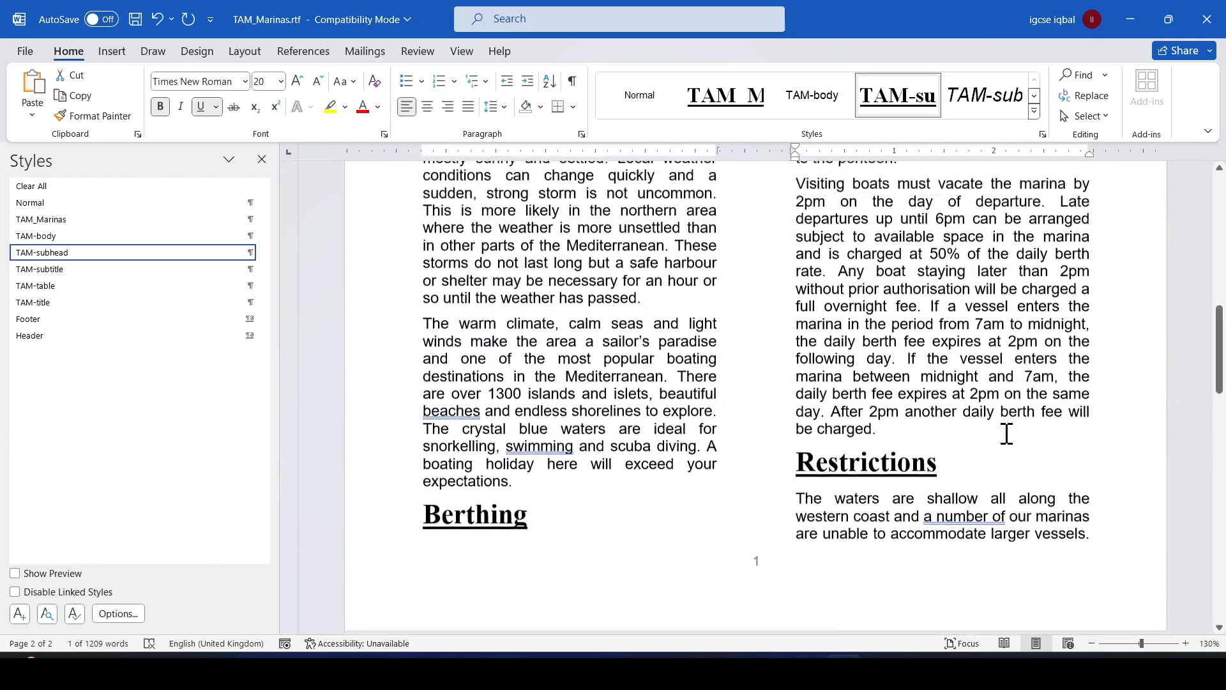
scroll(997, 438, "up", 5)
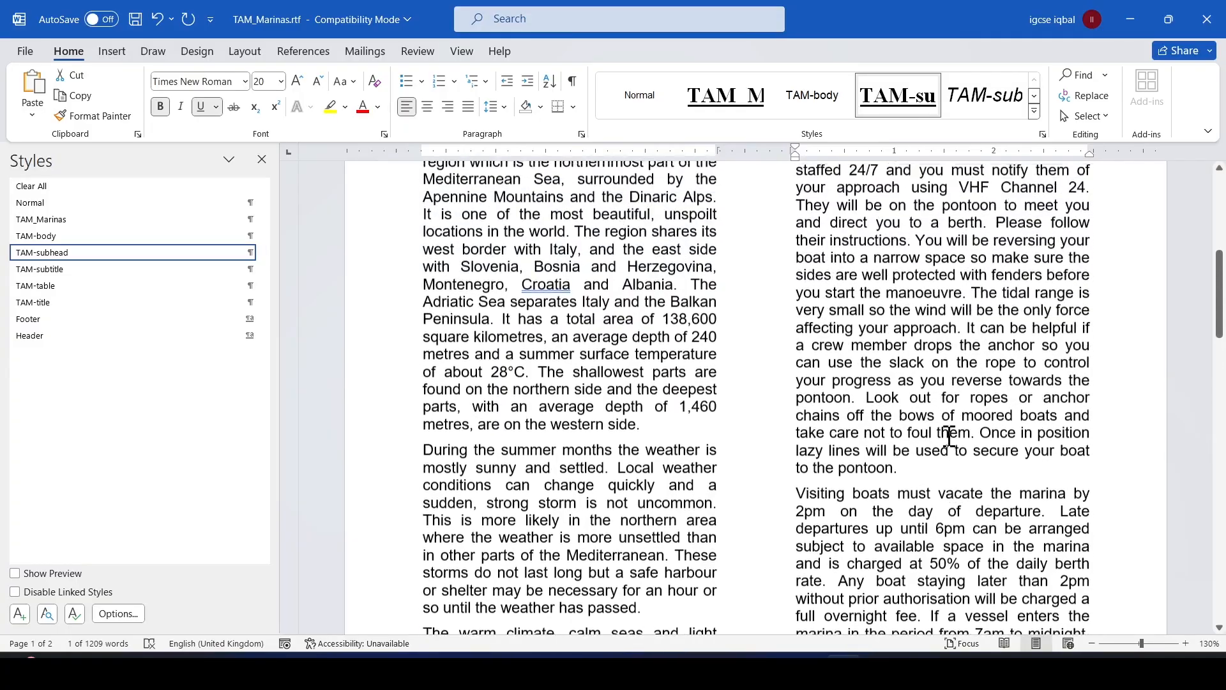
key("alt+Tab")
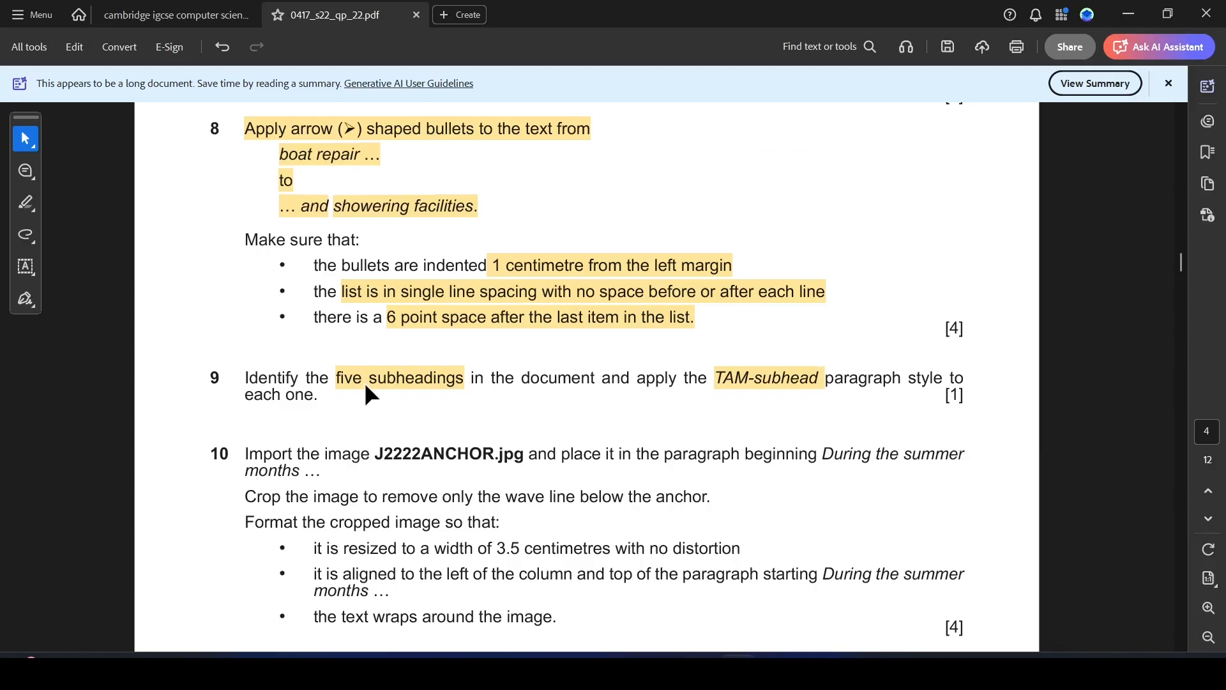
key("alt+Tab")
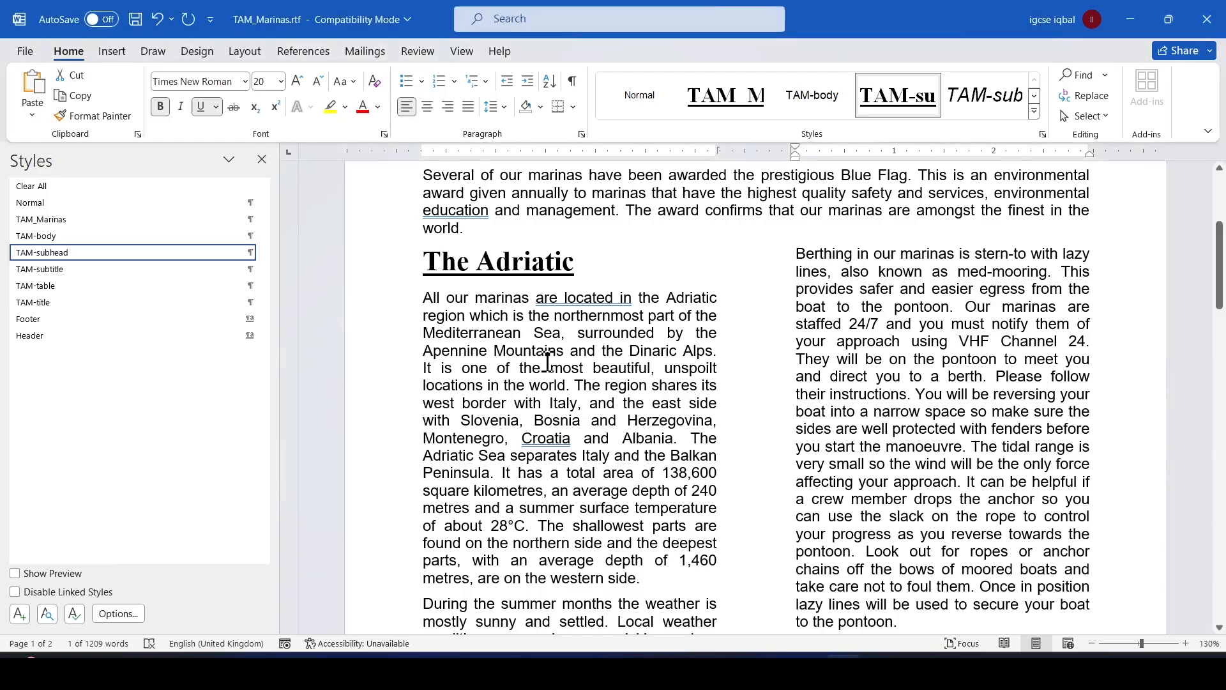
scroll(548, 361, "down", 12)
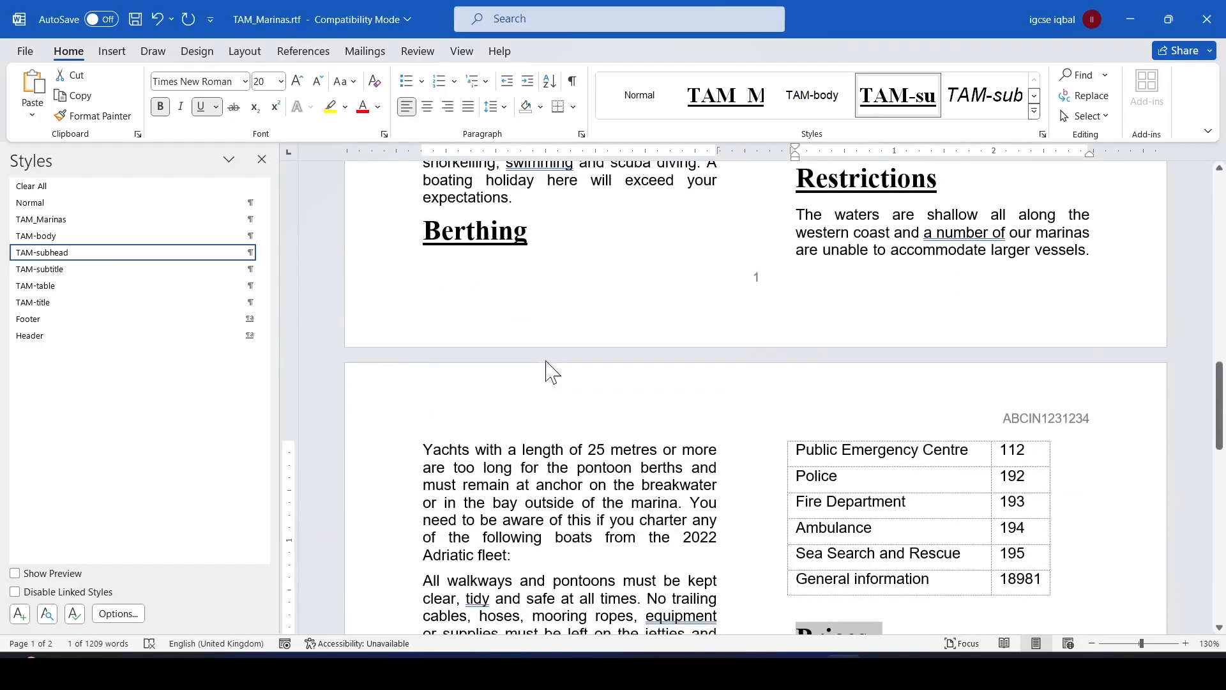
scroll(547, 360, "up", 12)
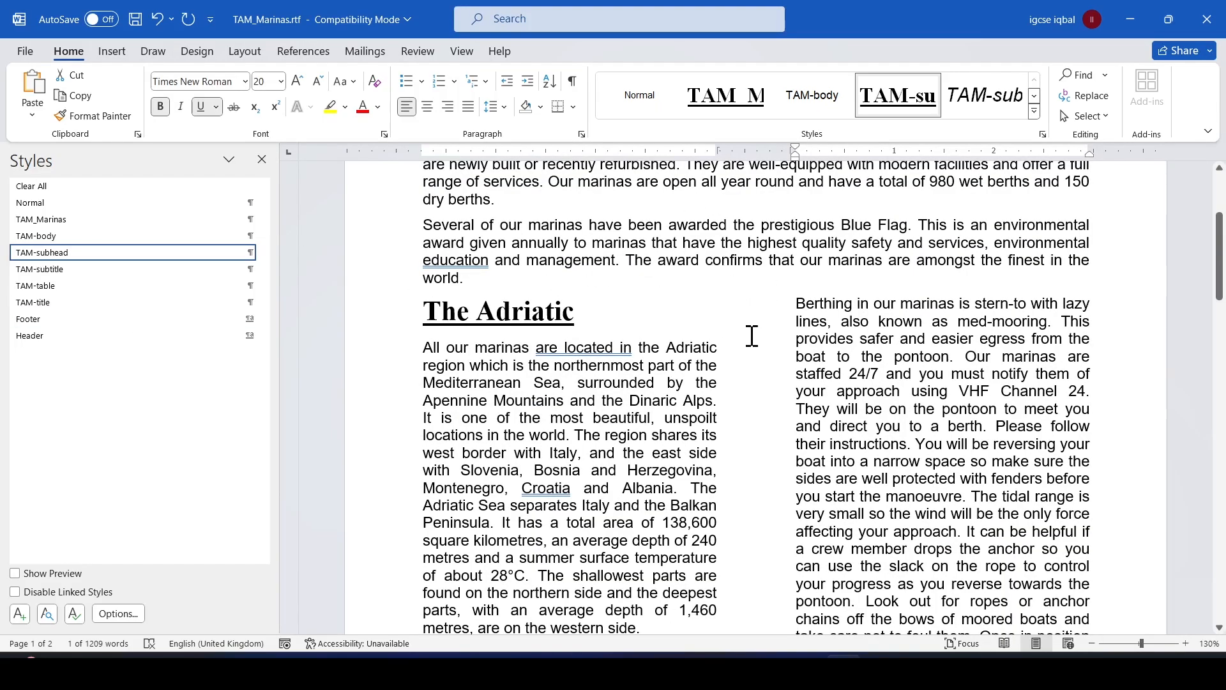
Compare the formatting of "The Adriatic" in Word with the TAM-subhead settings in question 3 of the paper in Acrobat.
key("alt+Tab")
scroll(546, 340, "up", 10)
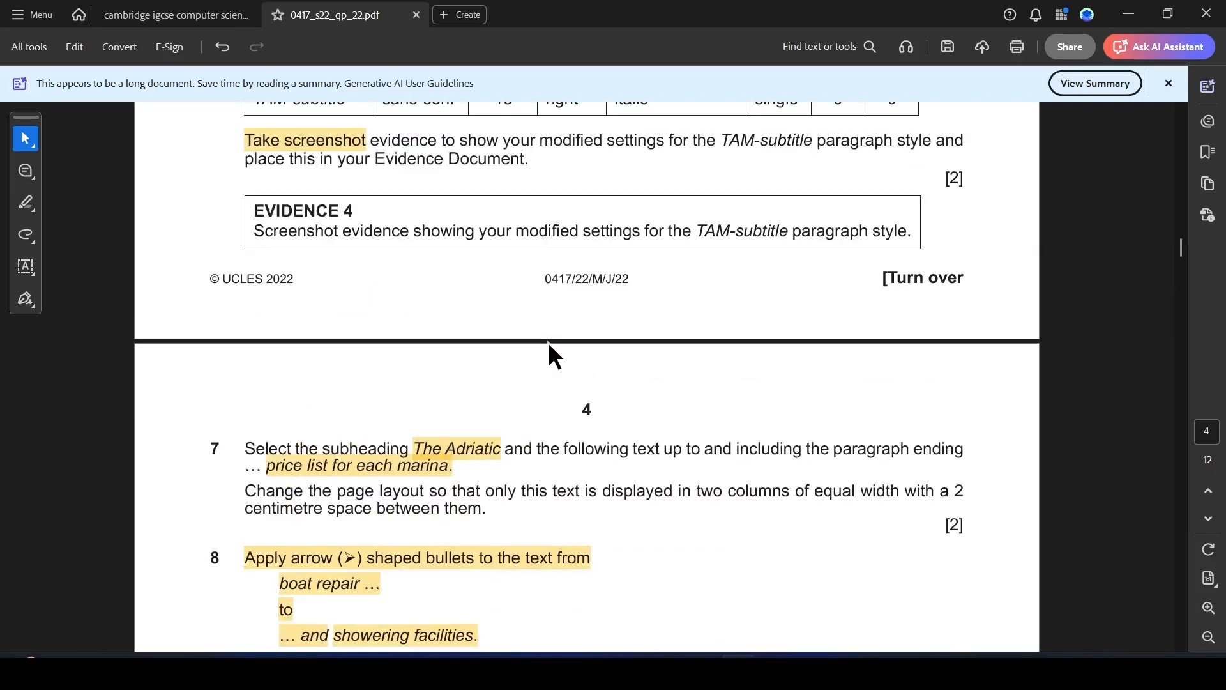
scroll(548, 343, "up", 10)
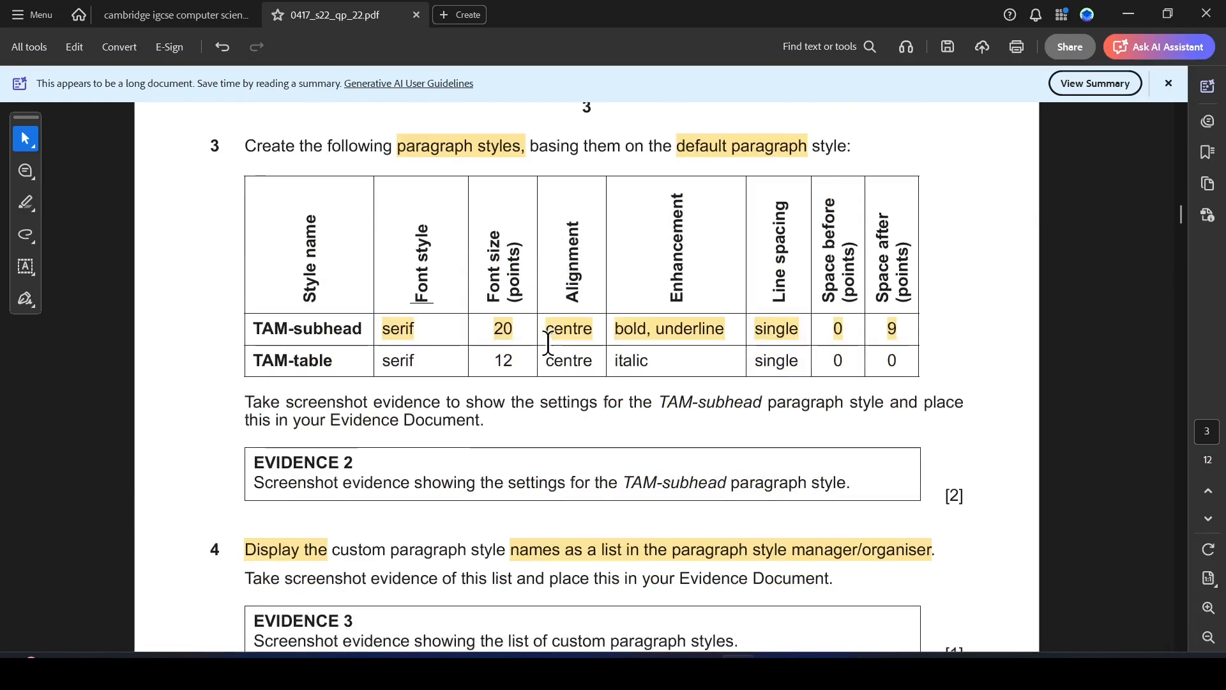
key("alt+Tab")
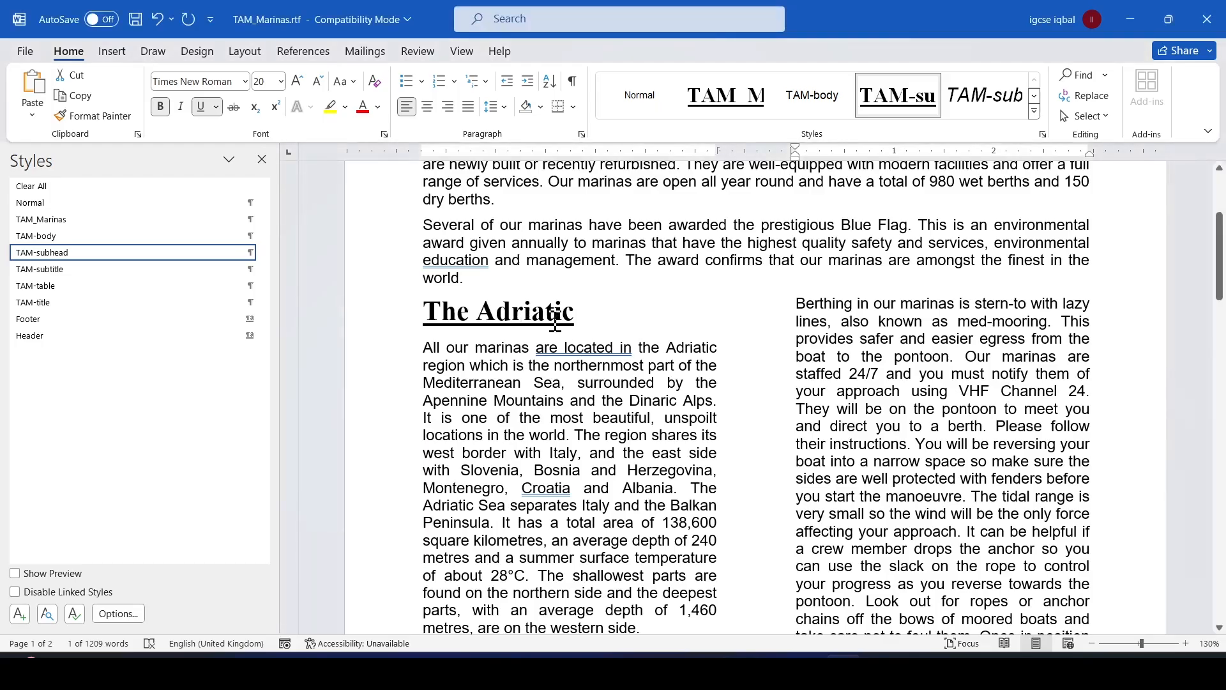
key("alt+Tab")
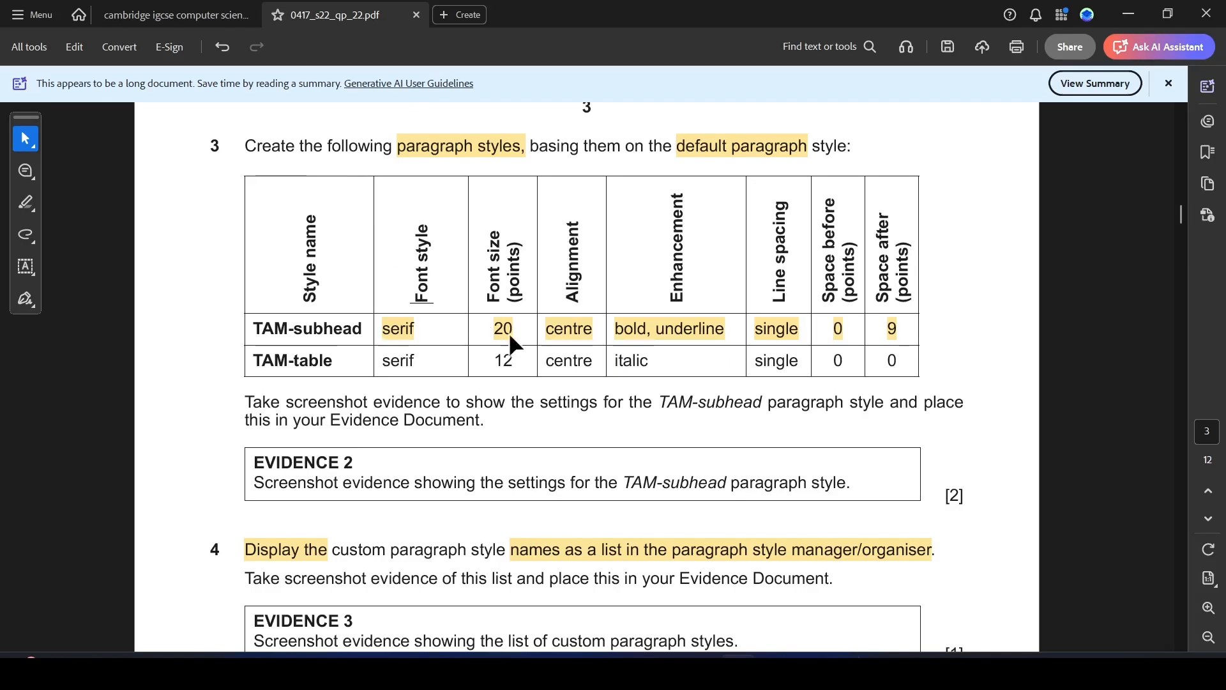
key("alt+Tab")
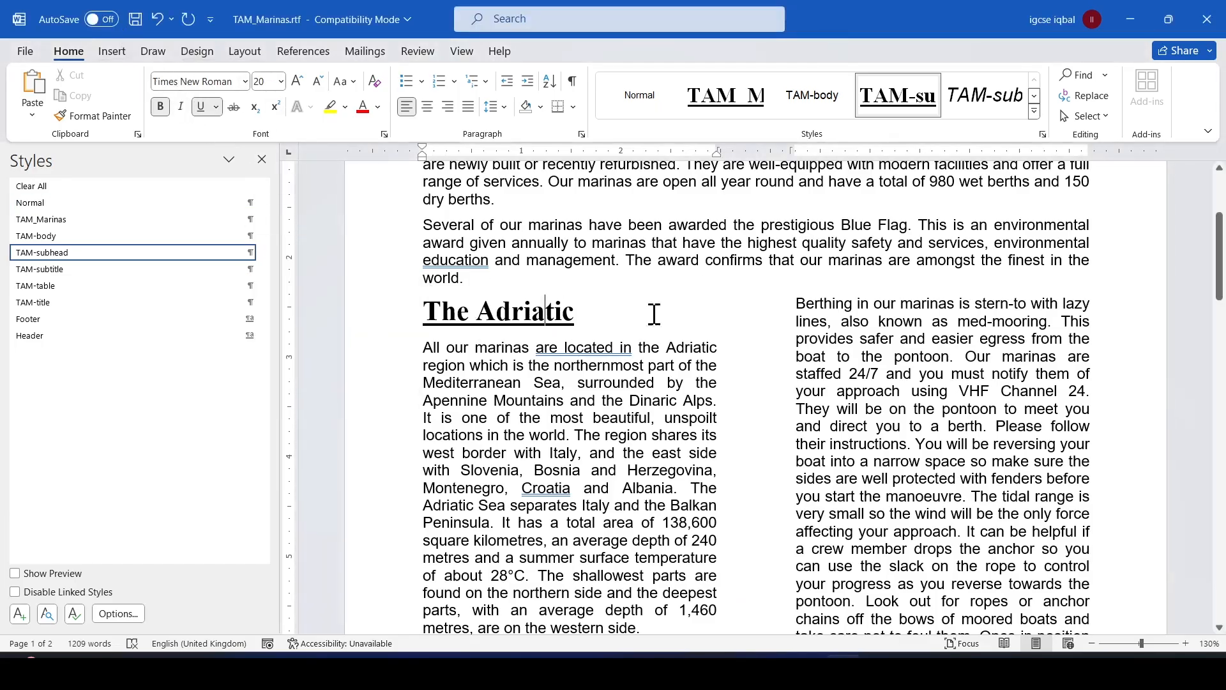
key("alt+Tab")
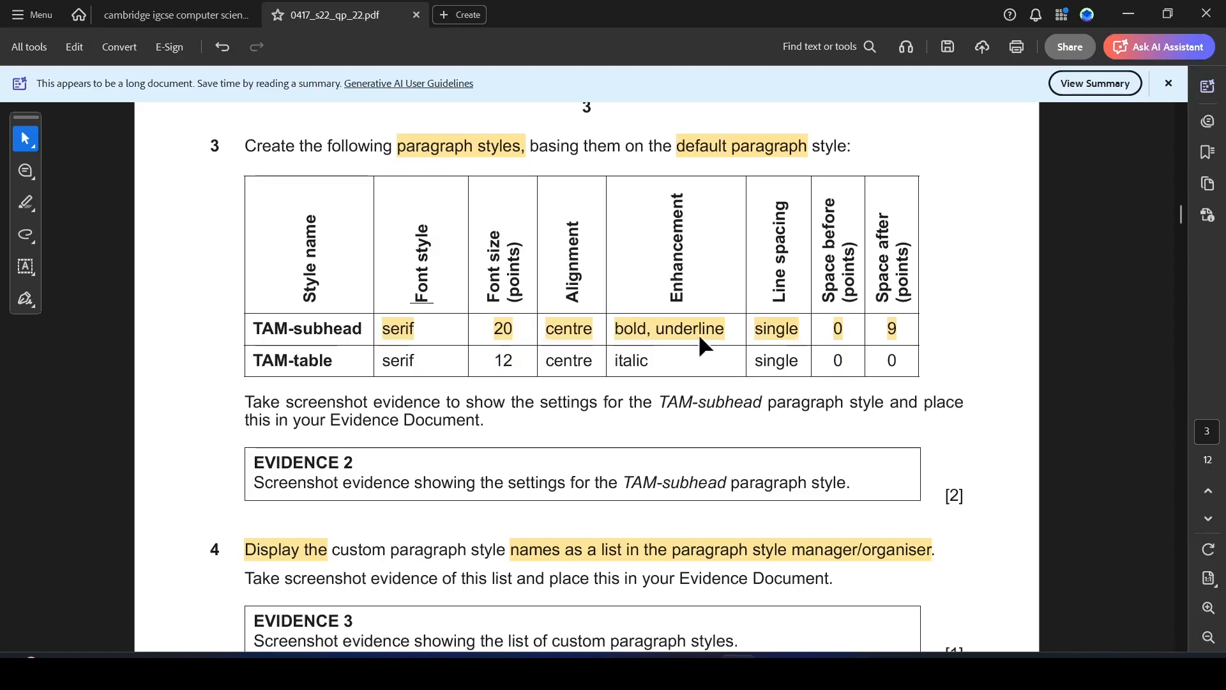
key("alt+Tab")
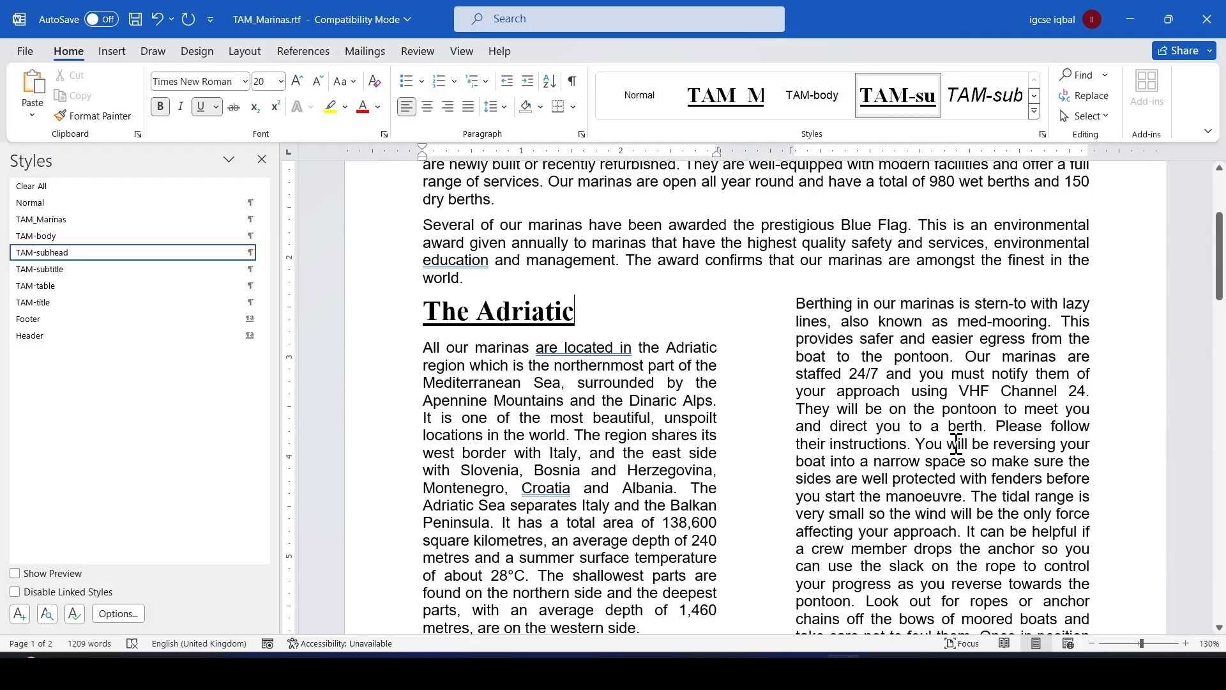
In Acrobat, highlight "J2222ANCHOR.jpg" and "During the summer months …" in question 10.
key("alt+Tab")
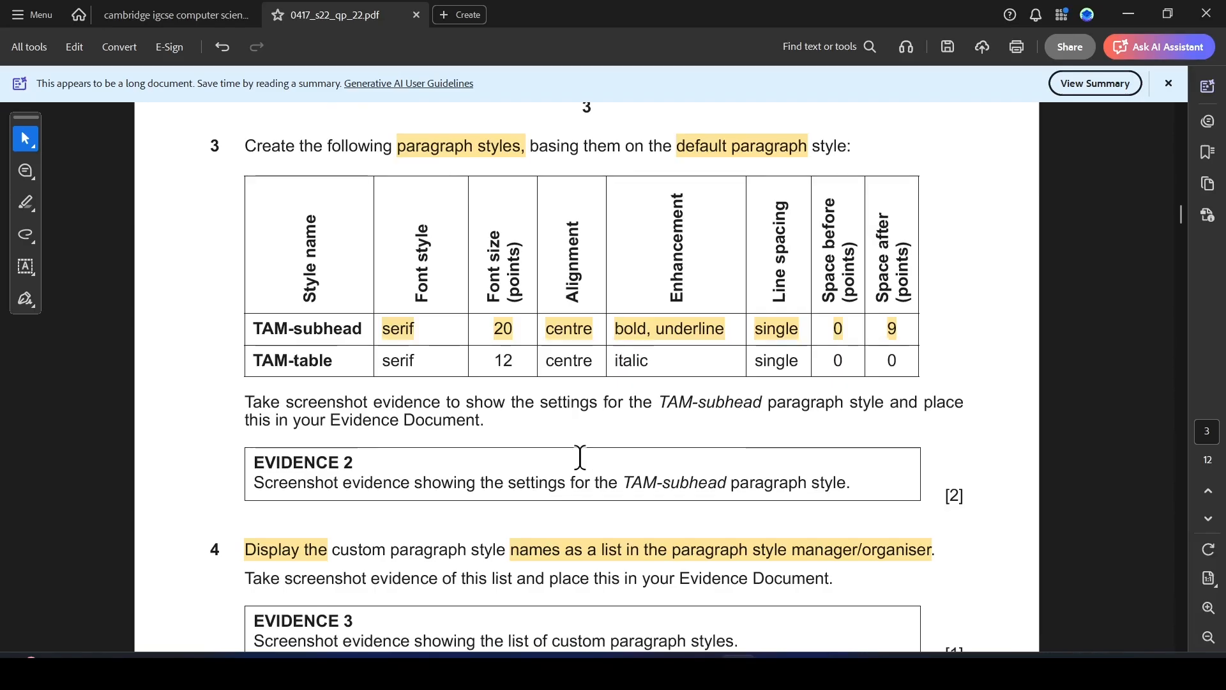
scroll(580, 459, "down", 3)
scroll(580, 459, "down", 10)
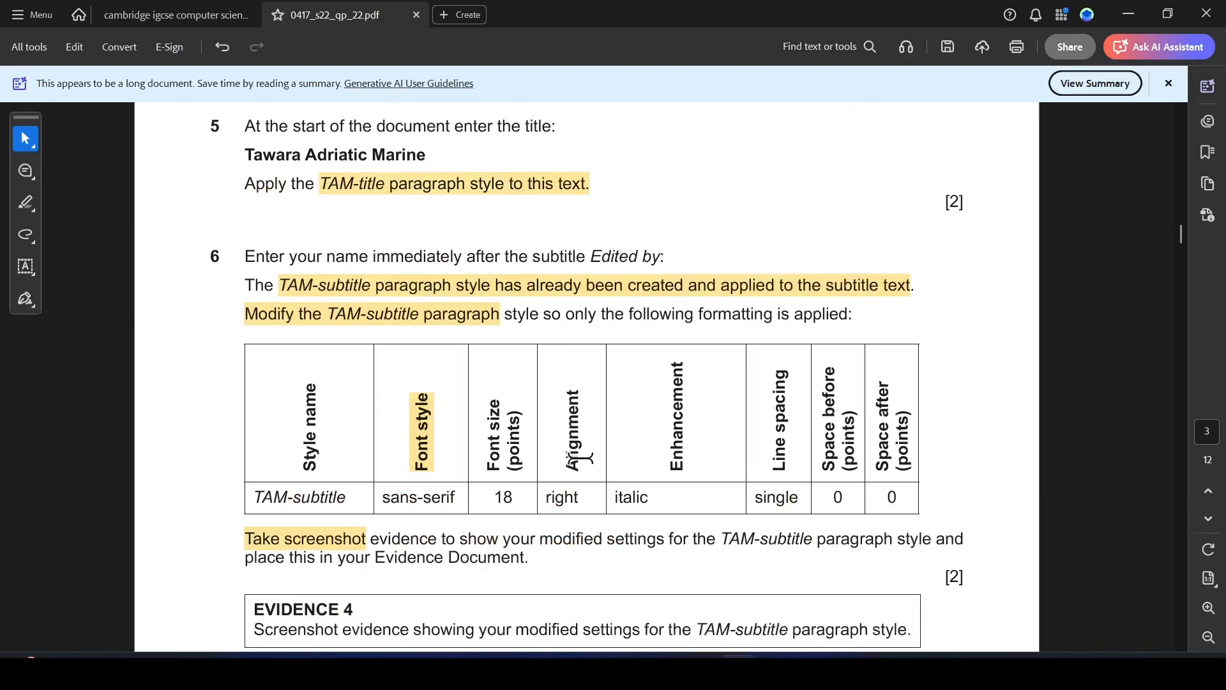
scroll(580, 459, "down", 5)
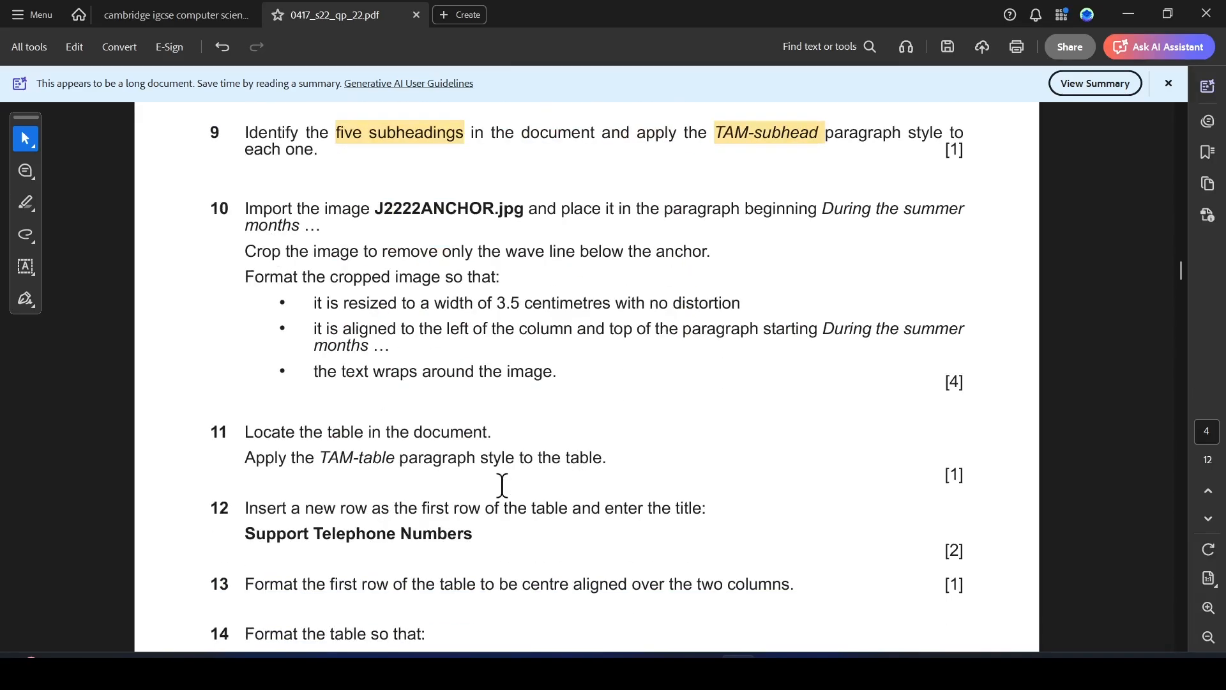
left_click_drag(380, 206, 521, 211)
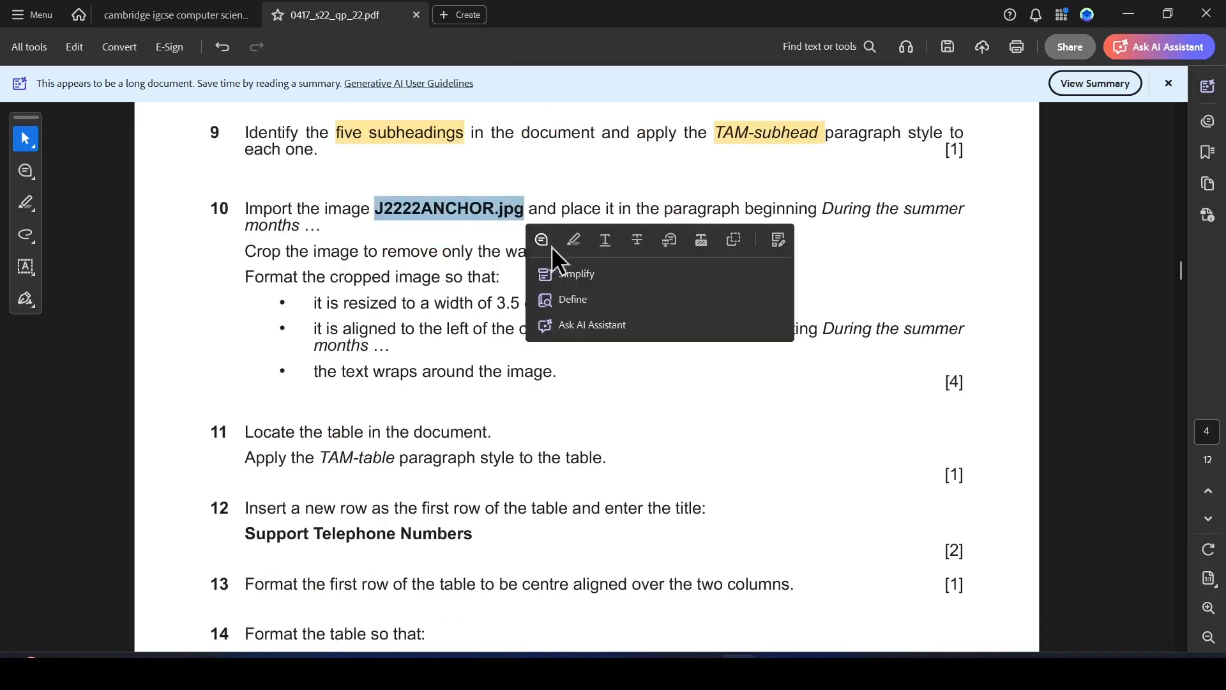
left_click(550, 247)
left_click_drag(819, 208, 323, 229)
left_click(369, 255)
In Word, place the cursor before the paragraph beginning "During the summer months" and start inserting a picture from this device.
key("alt+Tab")
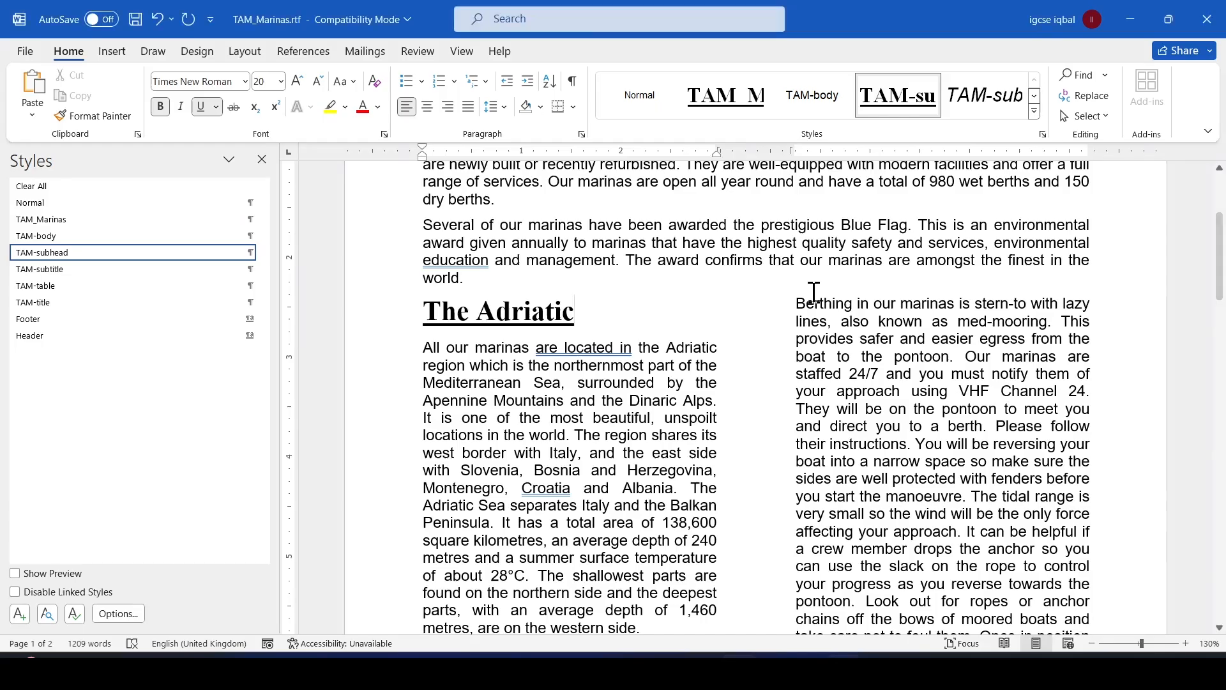
scroll(883, 441, "down", 5)
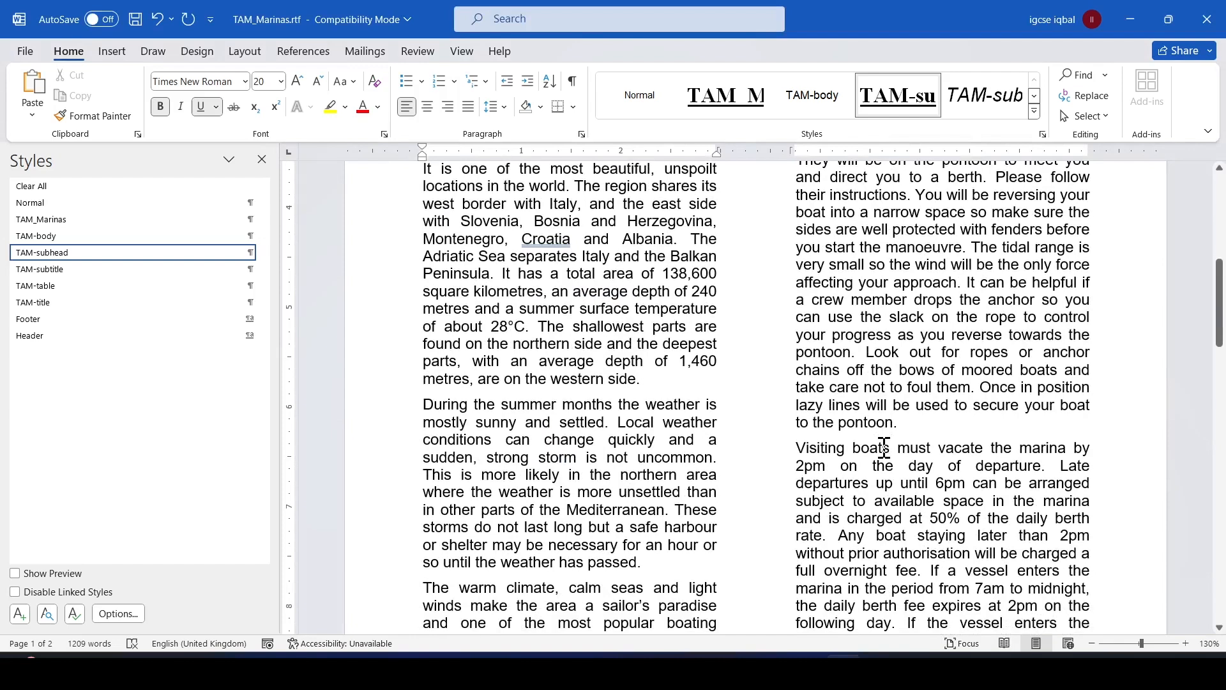
scroll(884, 447, "down", 1)
left_click(426, 355)
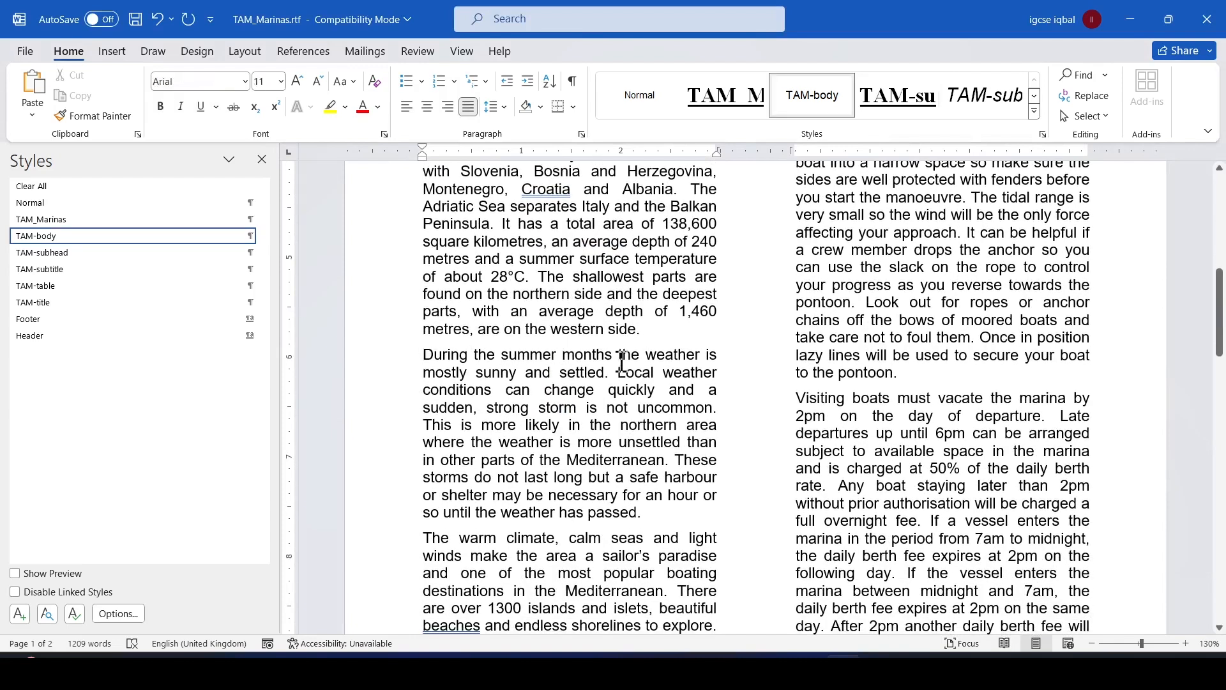
left_click(113, 51)
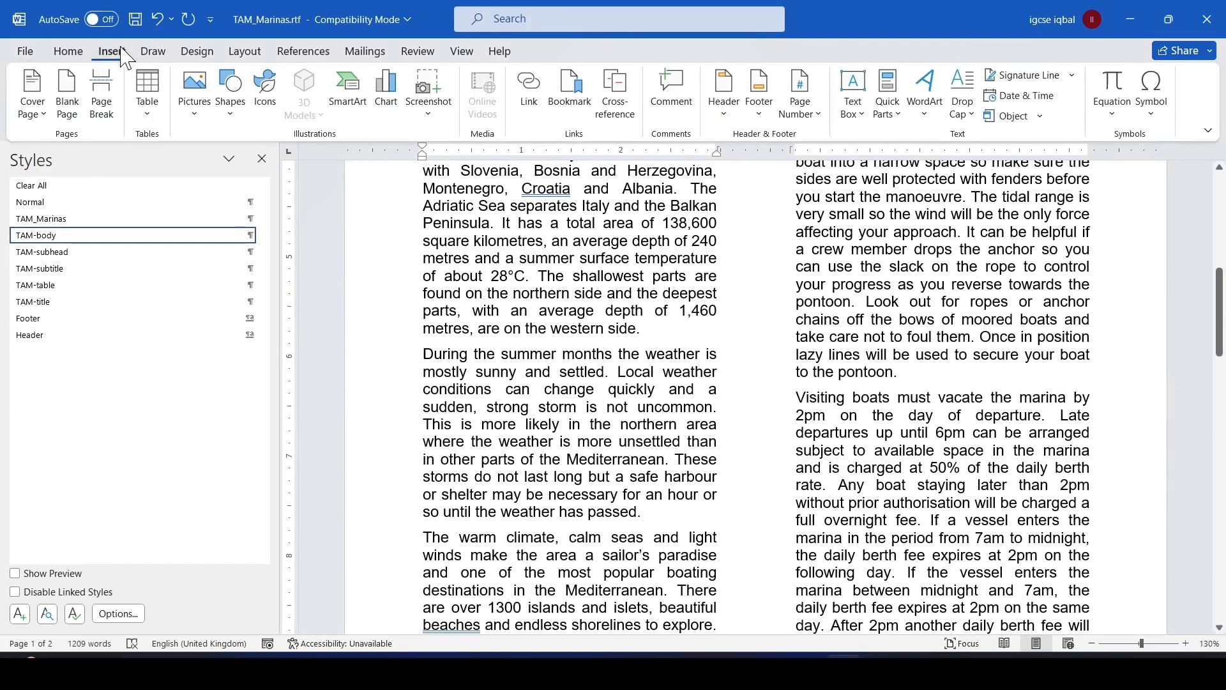
left_click(208, 99)
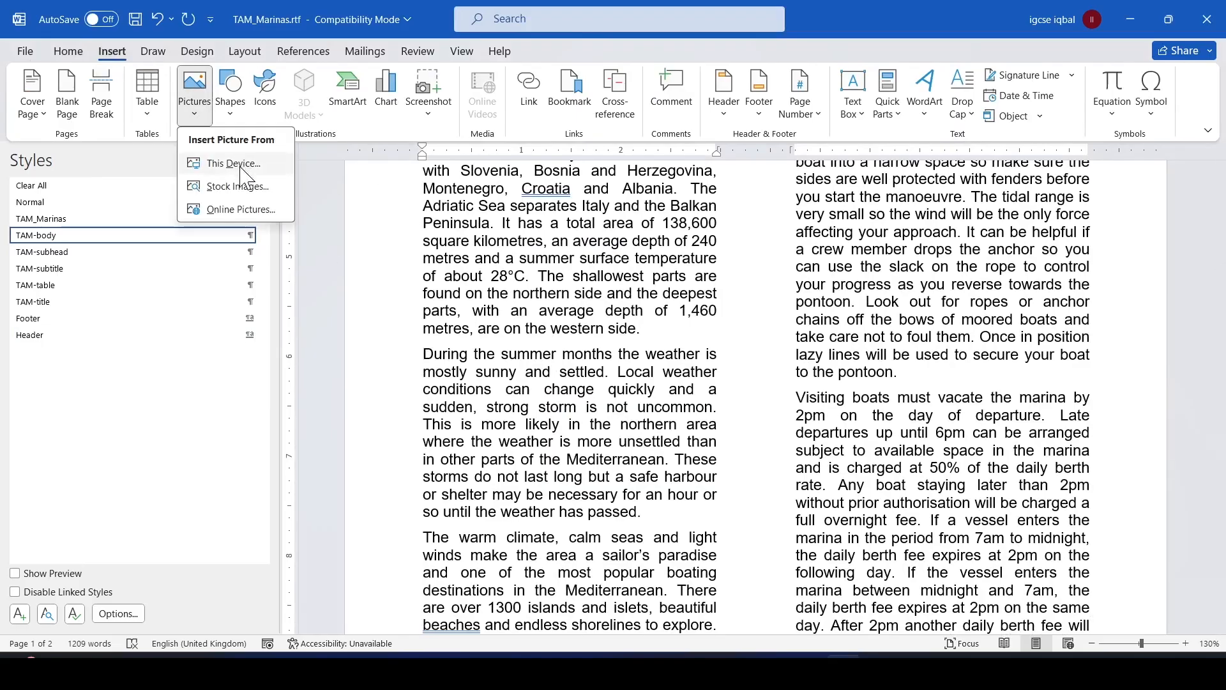
left_click(241, 165)
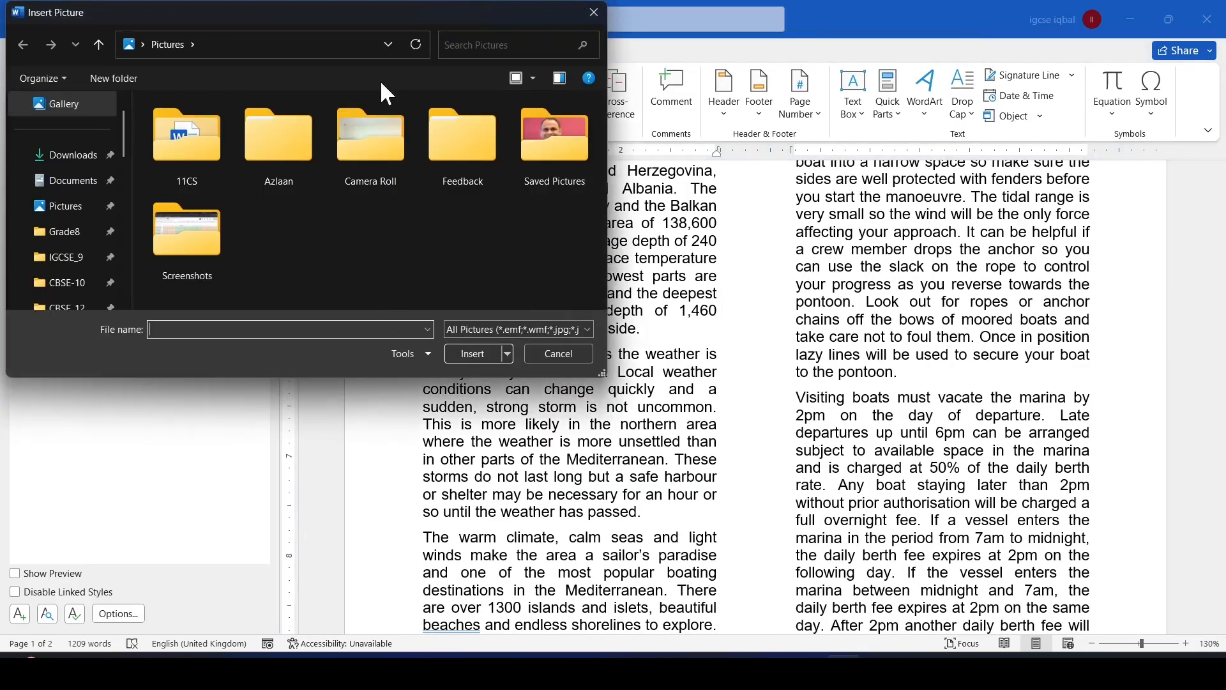
Insert J2222ANCHOR.jpg from the confidential source files folder within 0417_s22_sf_22 in the MAY_2022 desktop folder.
left_click(142, 44)
left_click(185, 154)
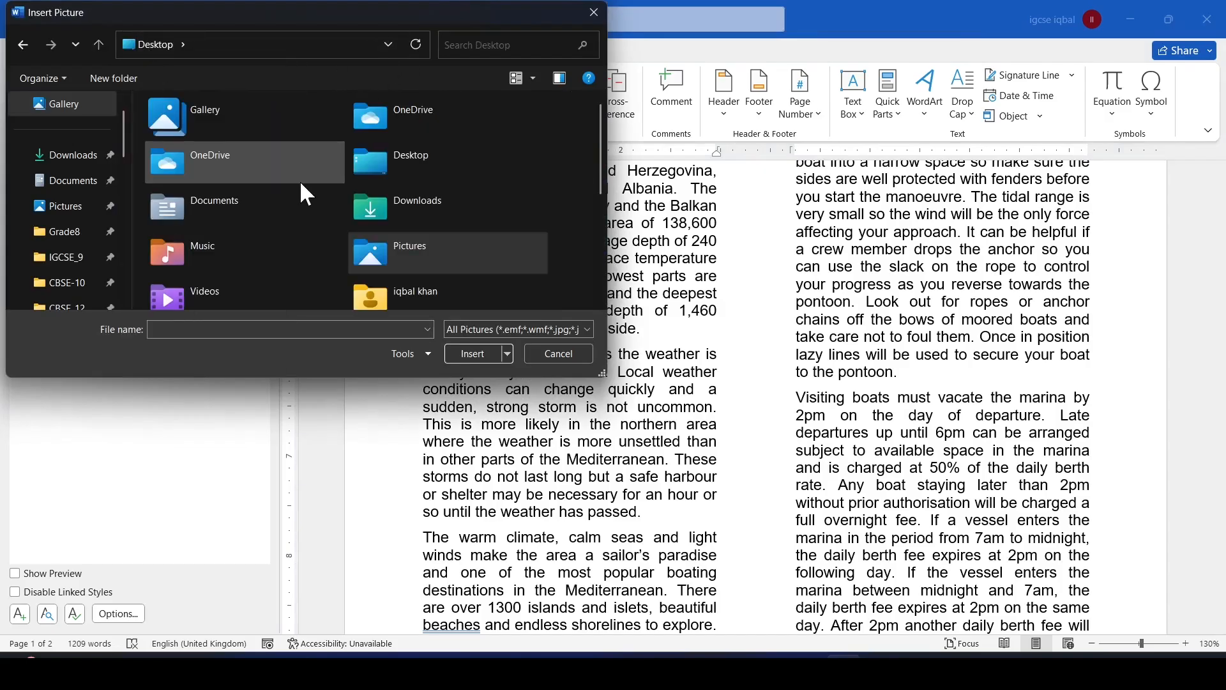
scroll(304, 183, "down", 3)
double_click(227, 252)
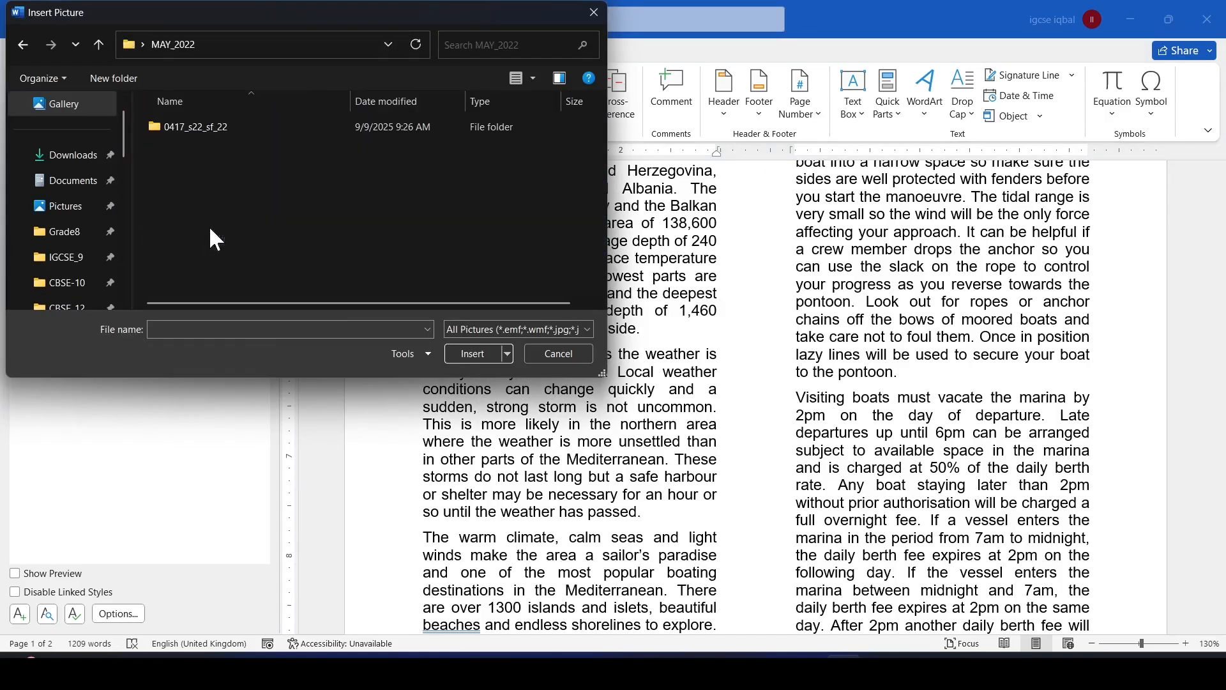
double_click(209, 126)
double_click(200, 128)
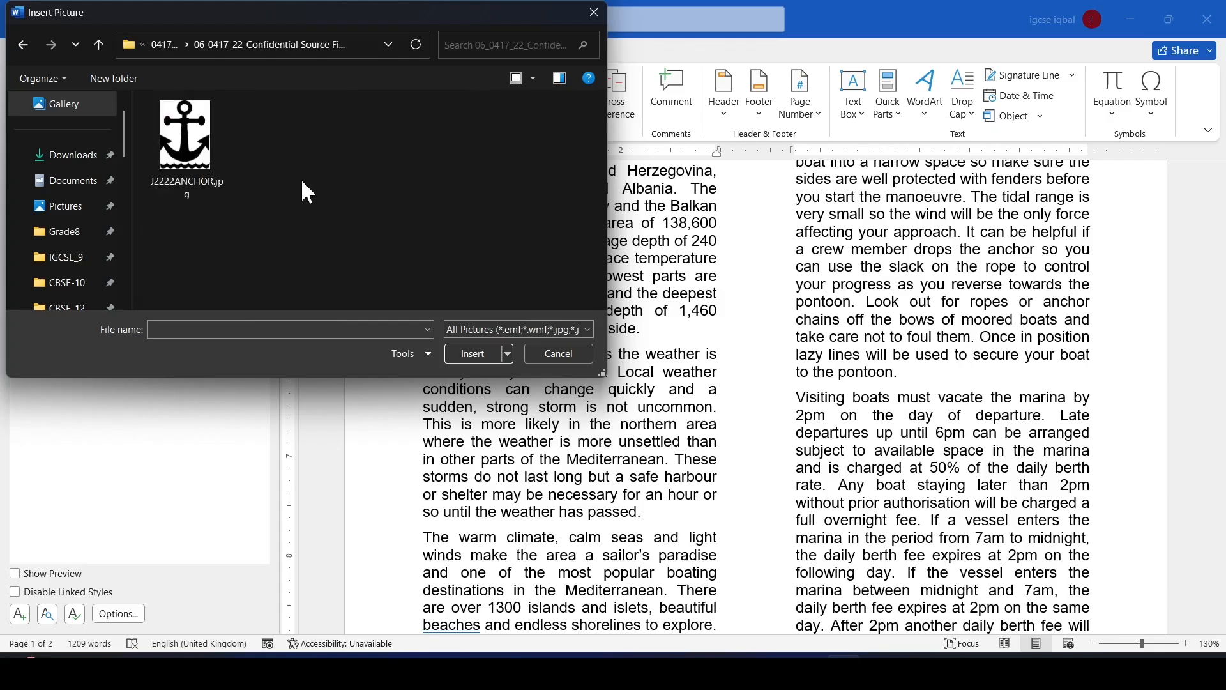
left_click(186, 136)
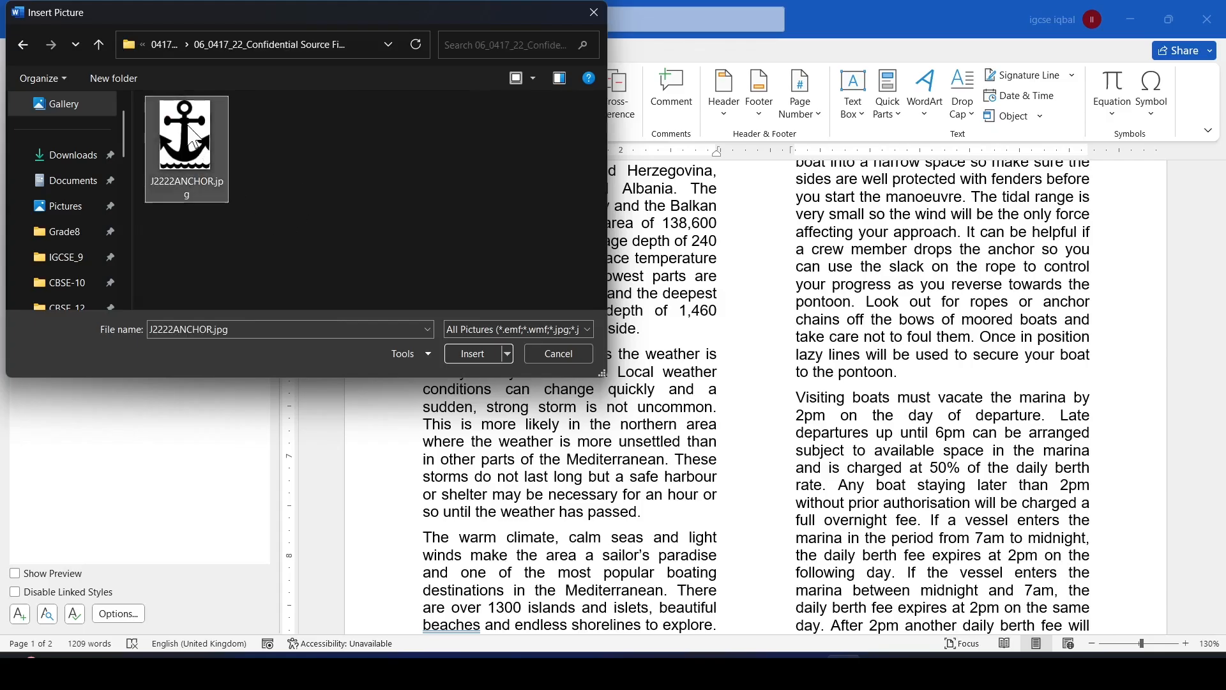
left_click(473, 353)
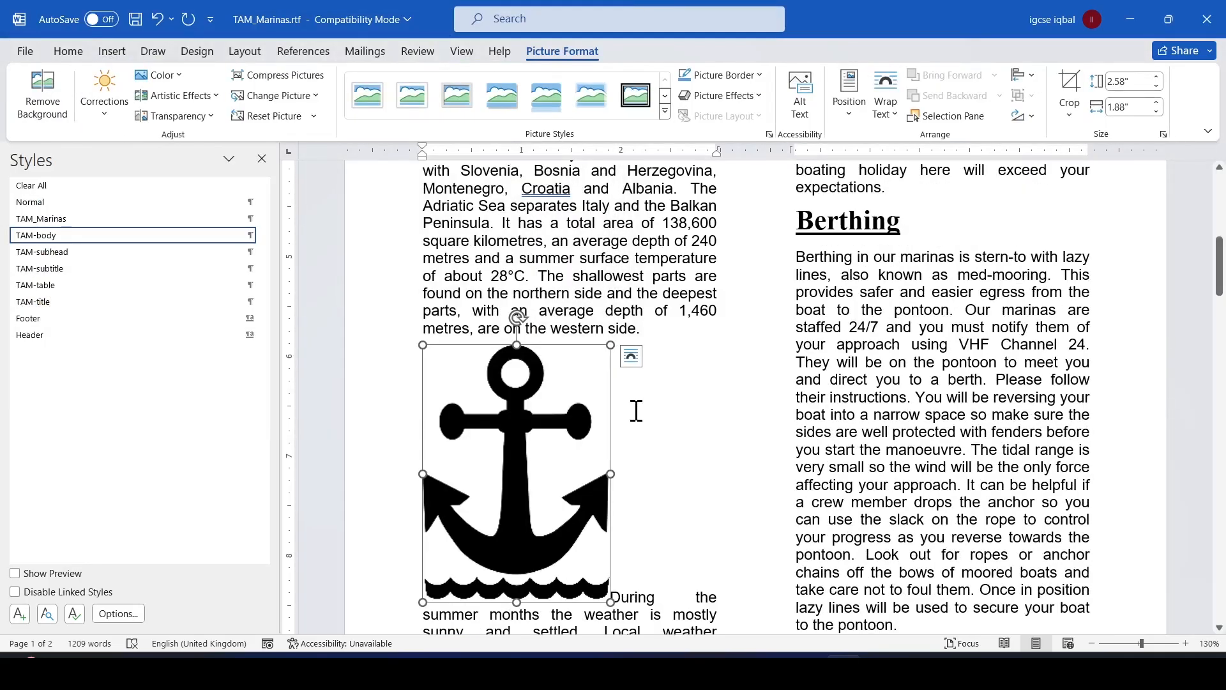
In Acrobat, select question 10's instruction to crop only the wave line below the anchor, and return to Word.
key("alt+Tab")
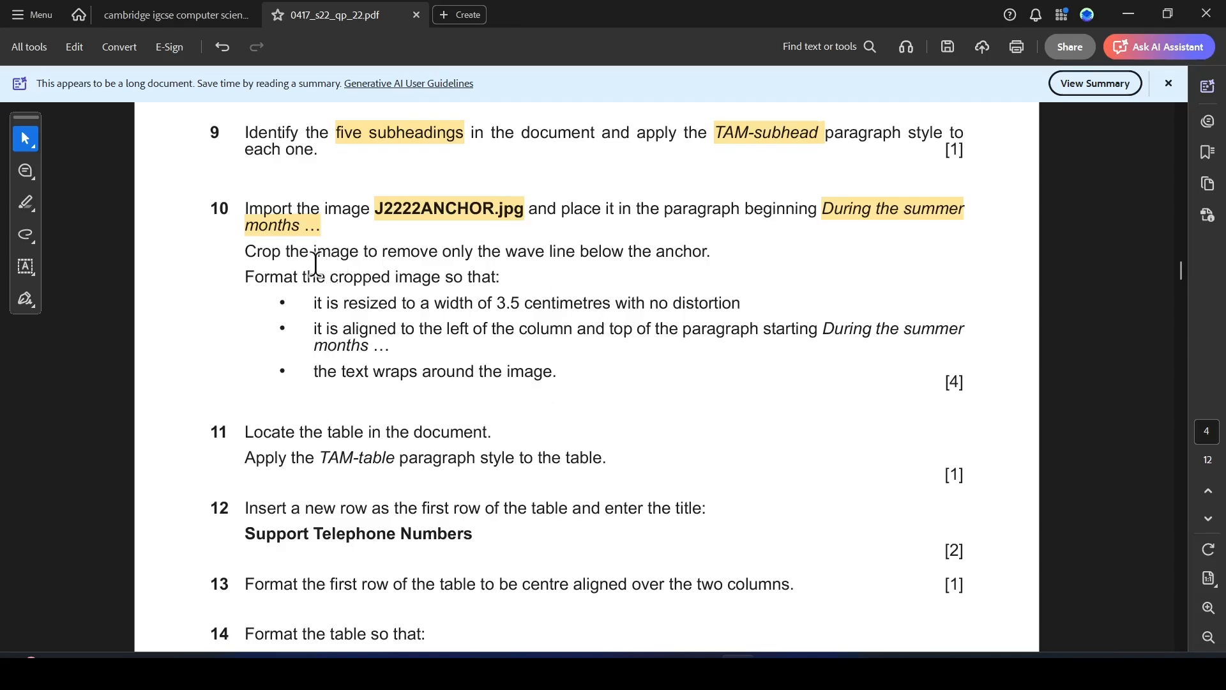
left_click_drag(252, 251, 708, 251)
key("alt+Tab")
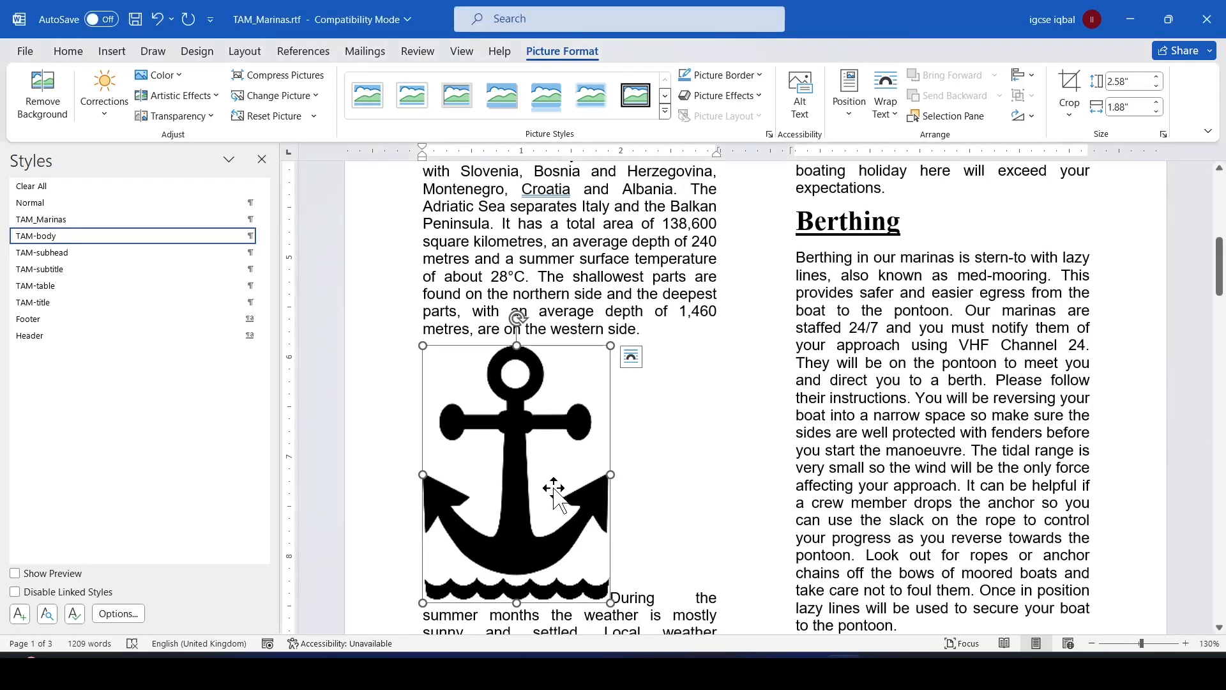
Crop the bottom edge of the anchor image to remove only the wave line below the anchor.
right_click(578, 422)
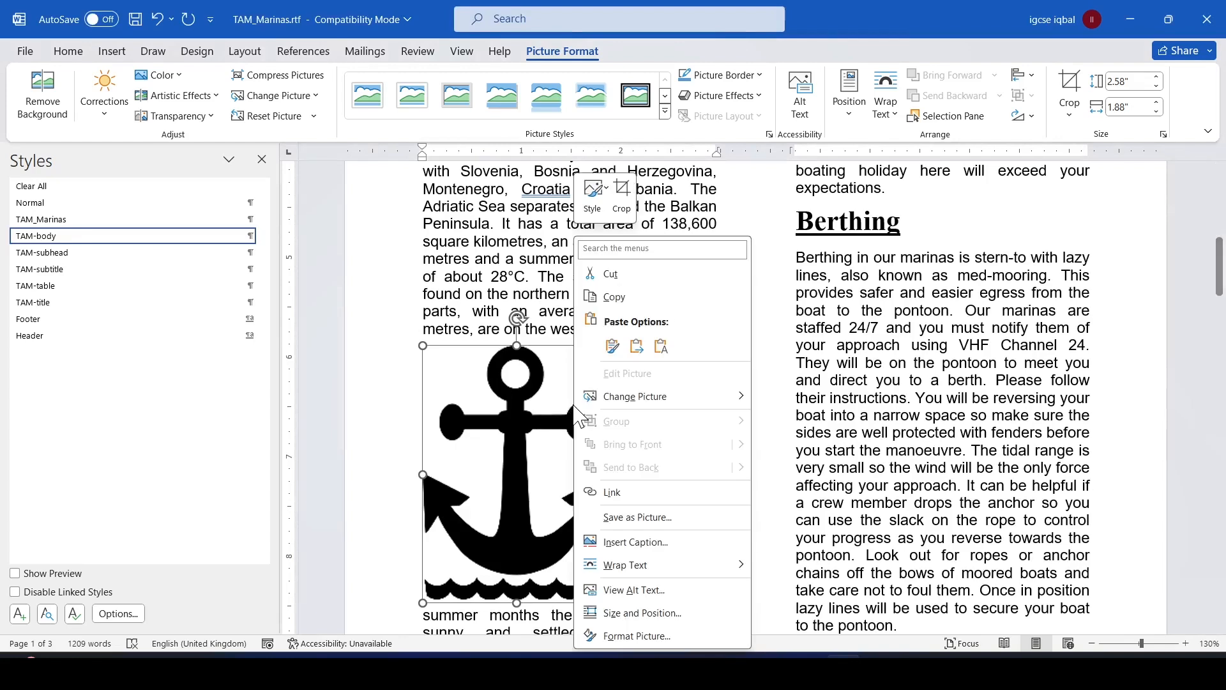
left_click(624, 204)
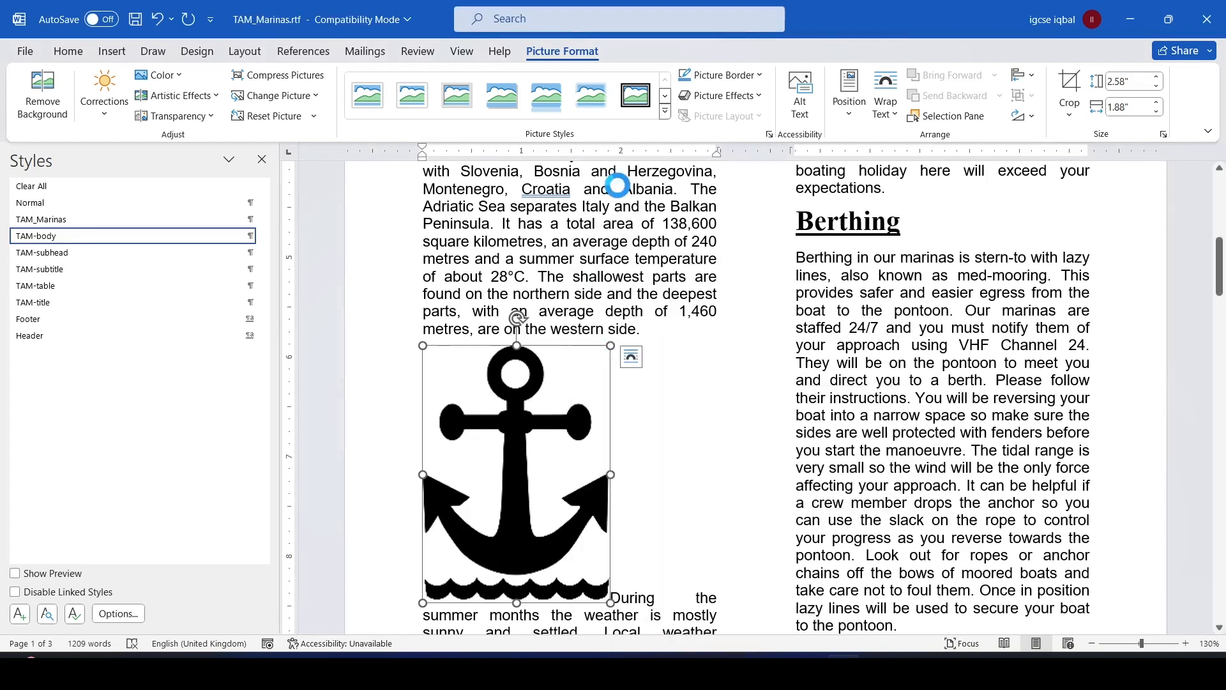
left_click_drag(514, 601, 527, 575)
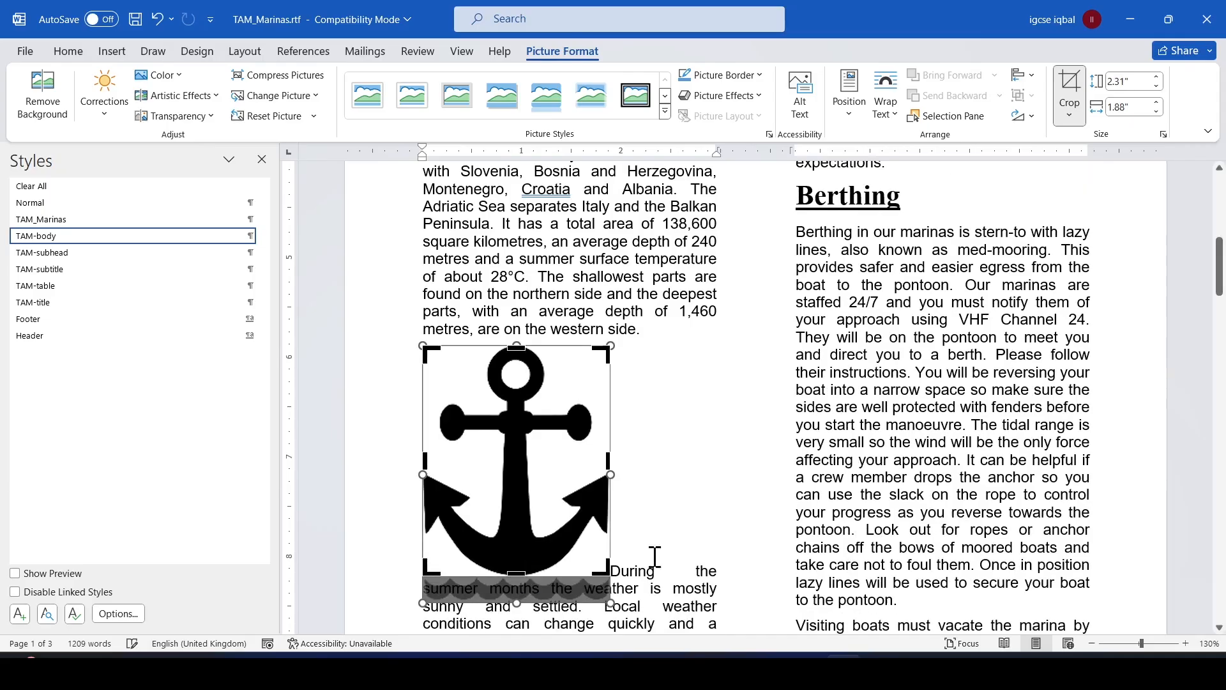
left_click(772, 535)
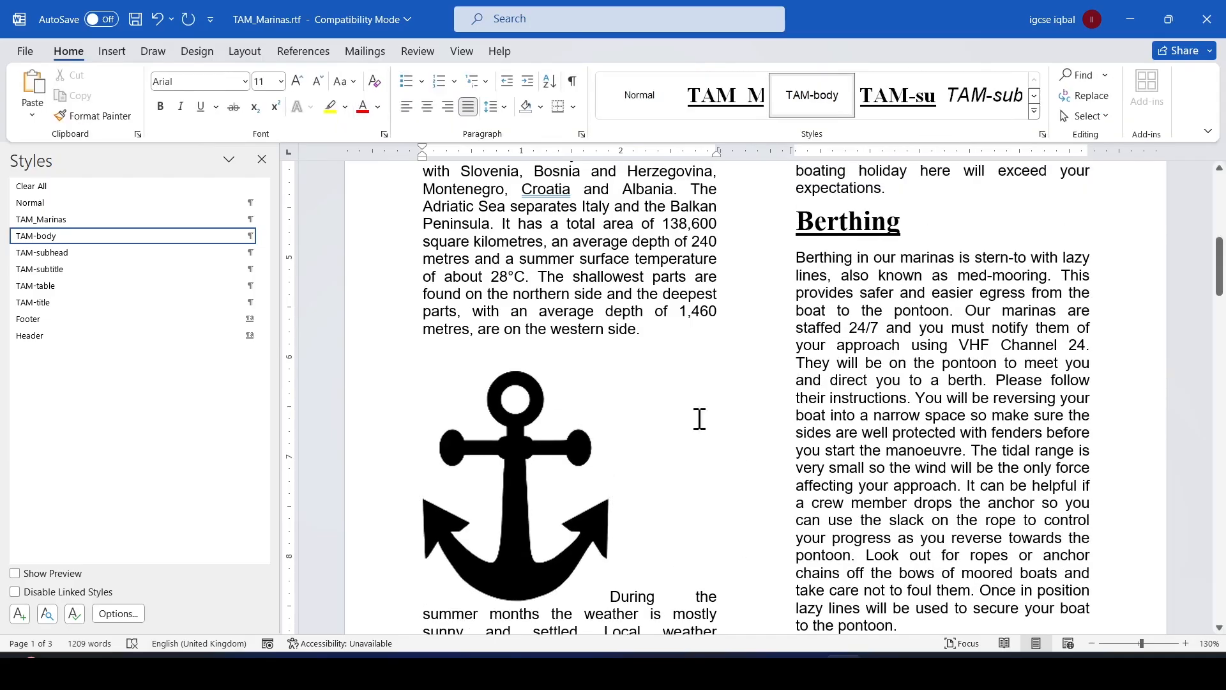
In Acrobat, highlight "3.5 centimetres with no distortion" in question 10, and return to Word.
key("alt+Tab")
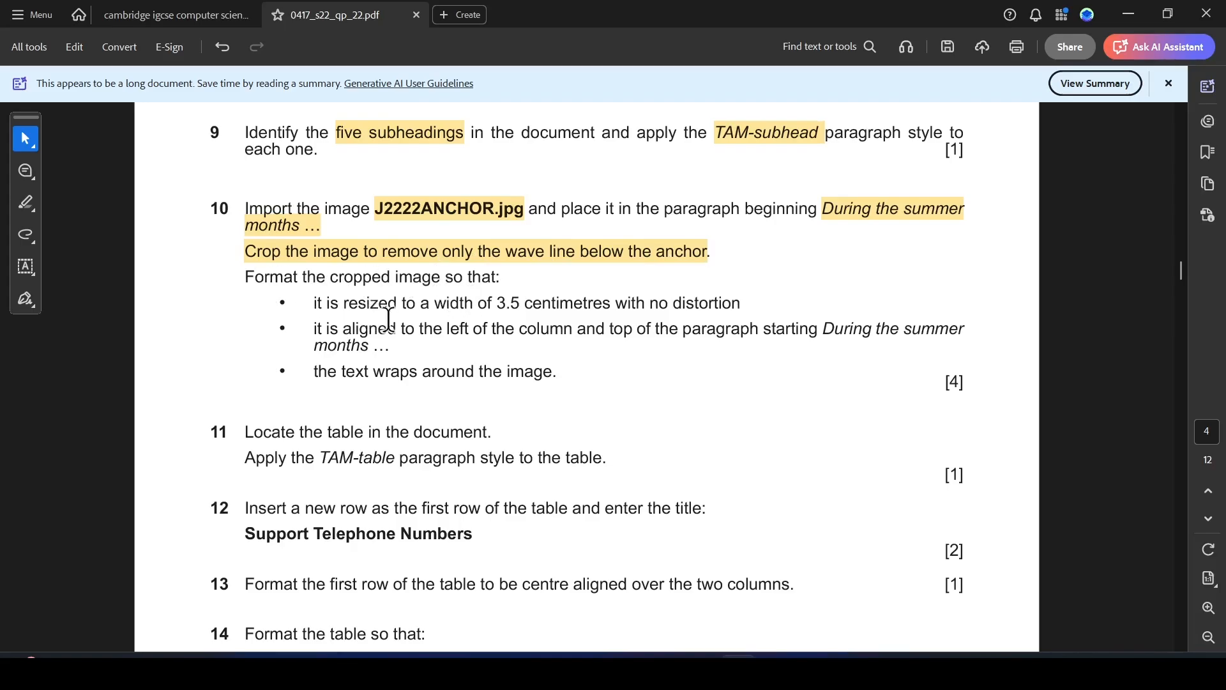
left_click_drag(498, 304, 731, 321)
key("alt+Tab")
Resize the cropped anchor image to an absolute width of 3 cm, keeping the aspect ratio locked.
left_click(562, 479)
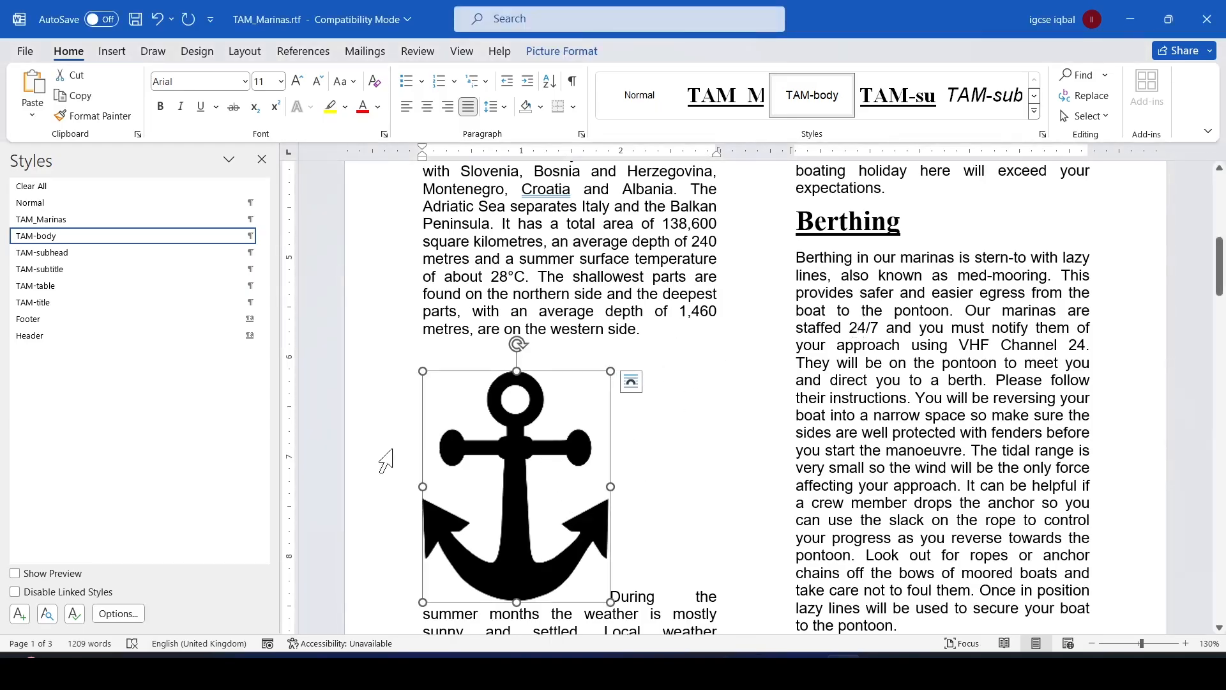
right_click(563, 461)
left_click(649, 423)
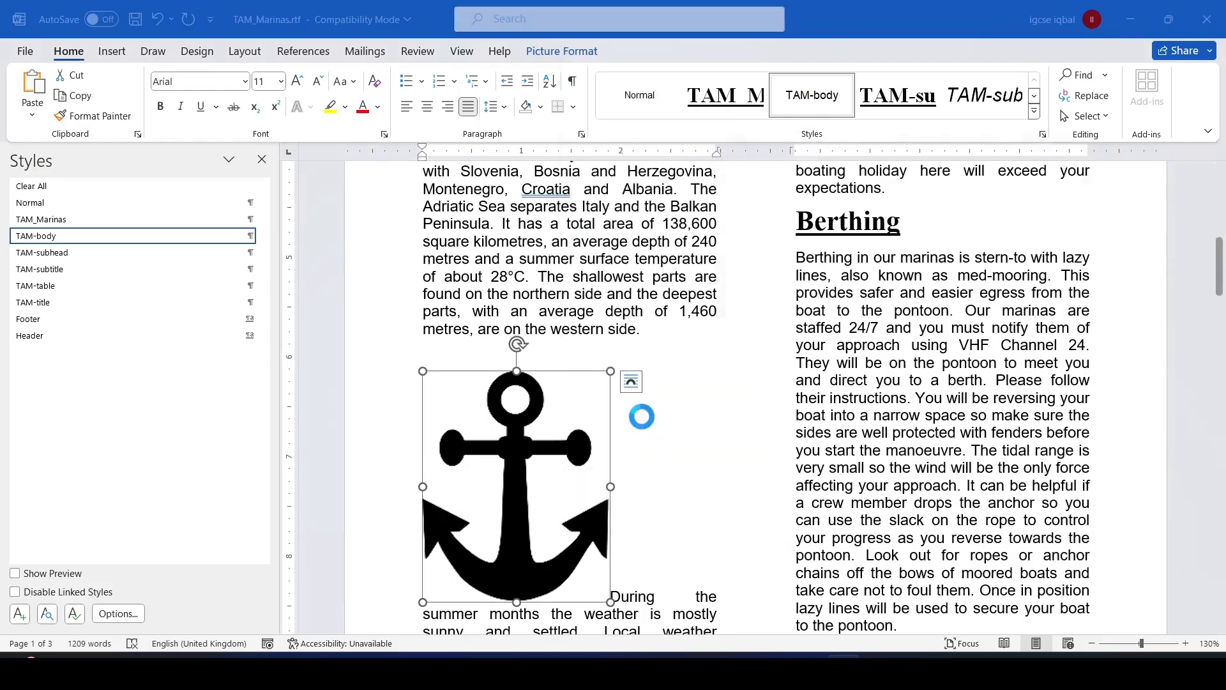
left_click_drag(825, 268, 806, 269)
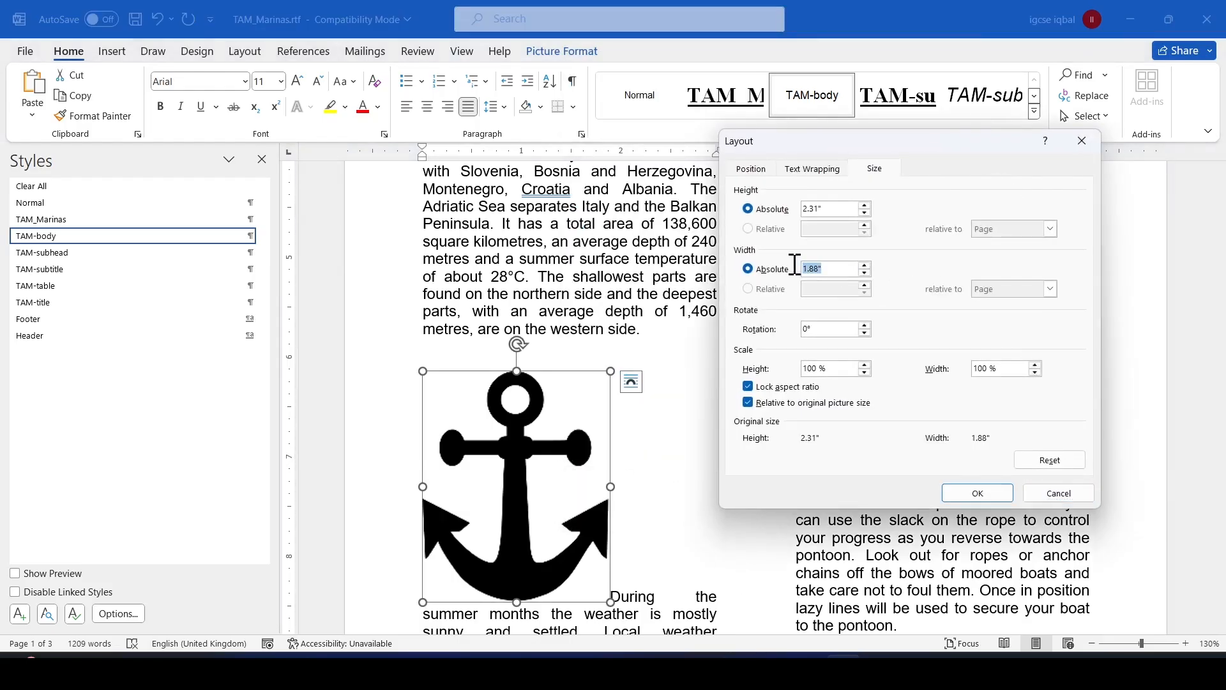
type("3")
left_click(977, 493)
In Acrobat, highlight "text wraps around the image." in question 10, and return to Word.
key("alt+Tab")
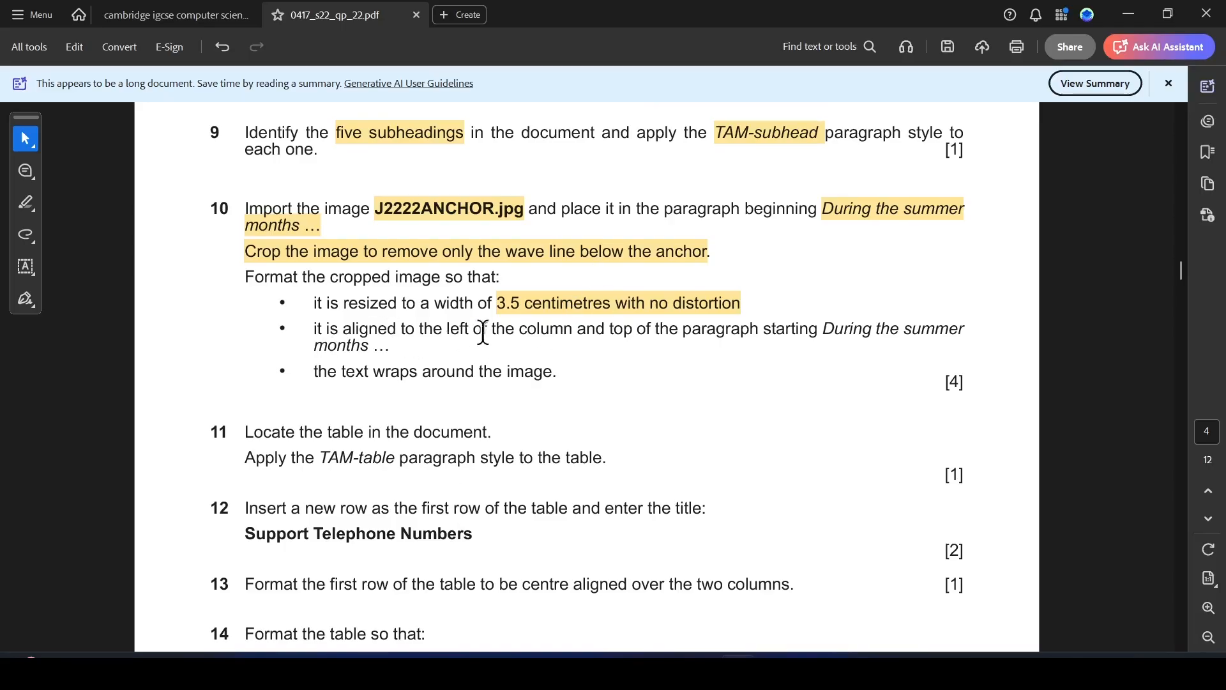
key("alt+Tab")
key("alt+Tab")
left_click_drag(350, 376, 556, 375)
key("alt+Tab")
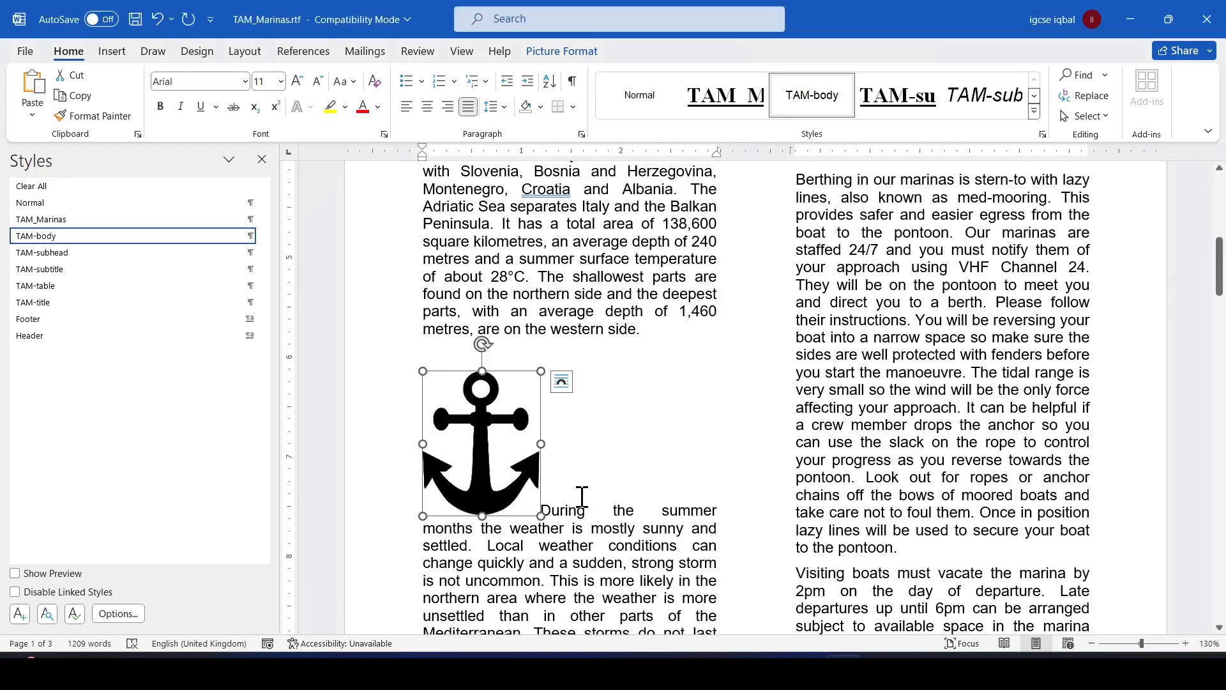
Apply square text wrapping to the anchor image beside the paragraph beginning "During the summer months".
left_click(561, 382)
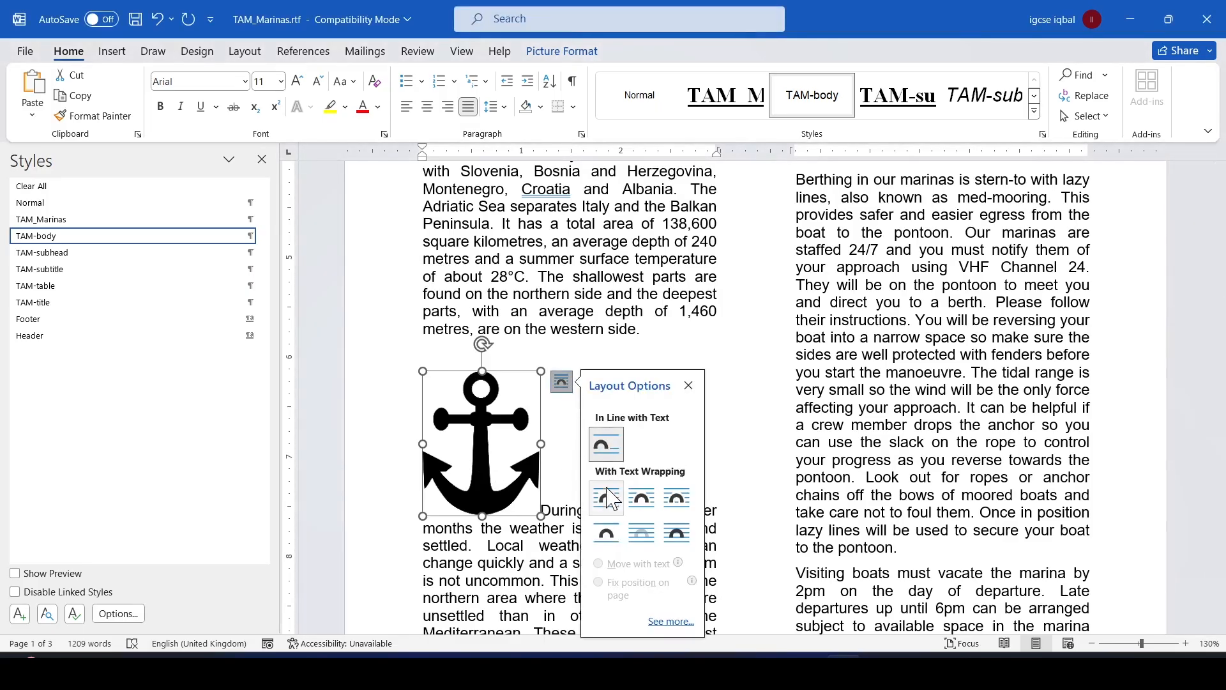
left_click(608, 494)
left_click(526, 438)
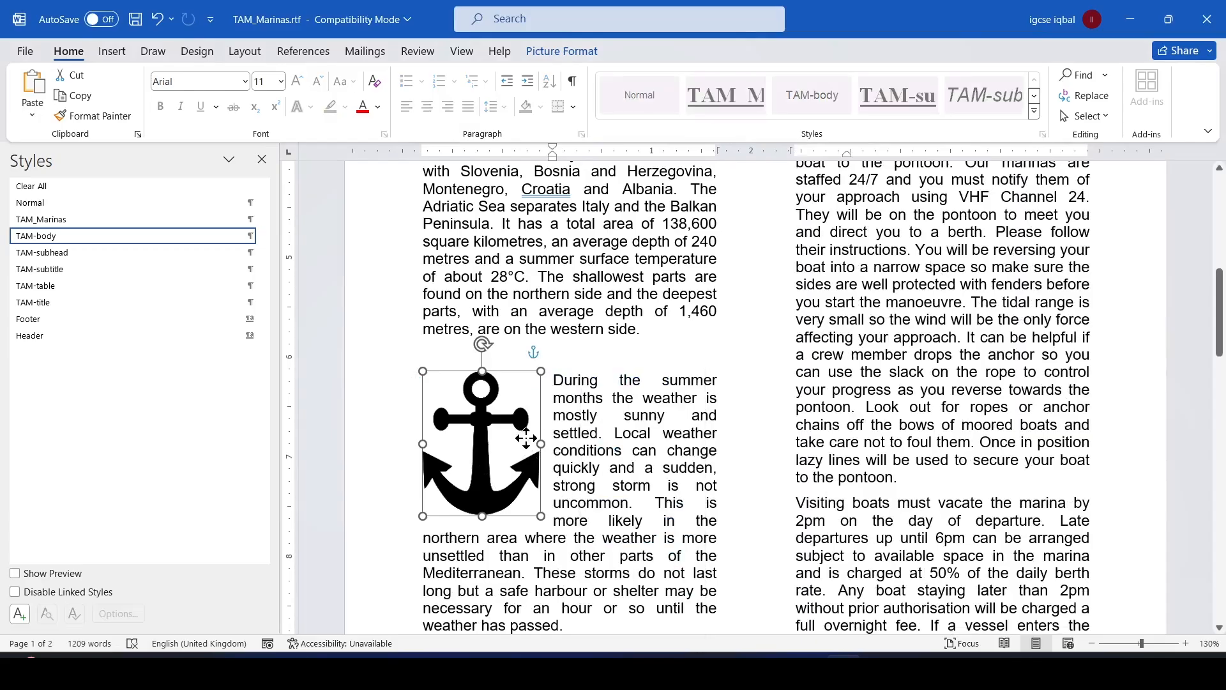
left_click(605, 345)
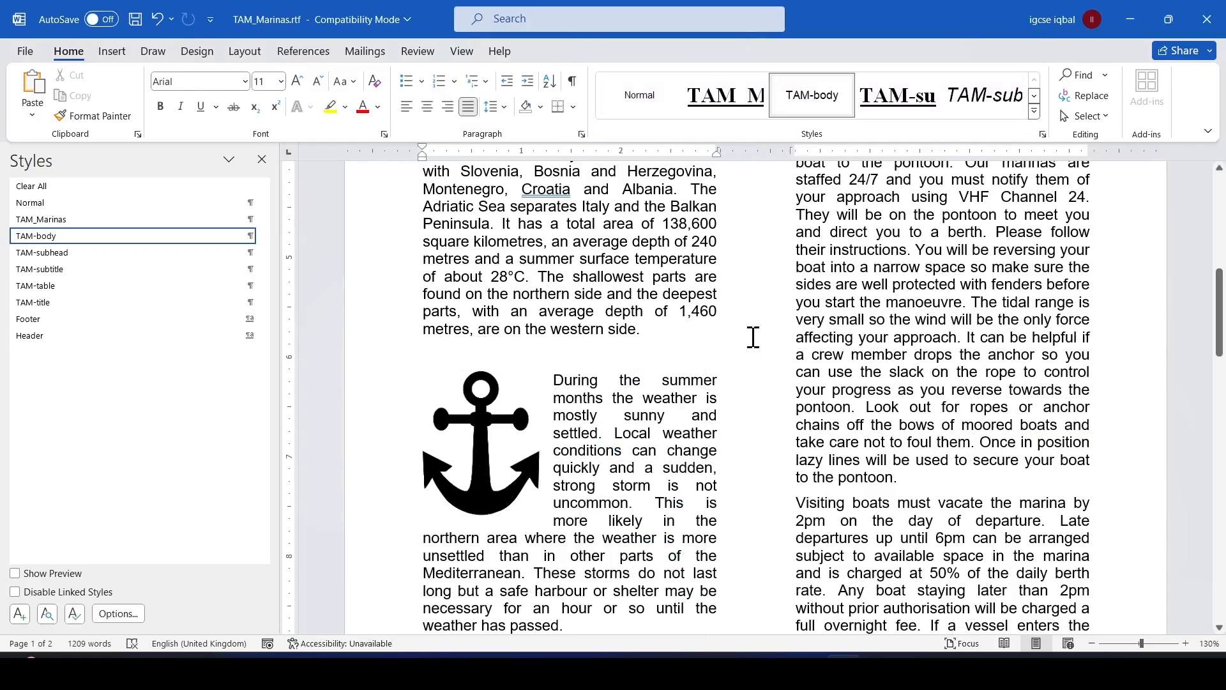
In Acrobat, highlight "table in the document" and "TAM-table paragraph style" in question 11.
key("alt+Tab")
scroll(375, 430, "down", 1)
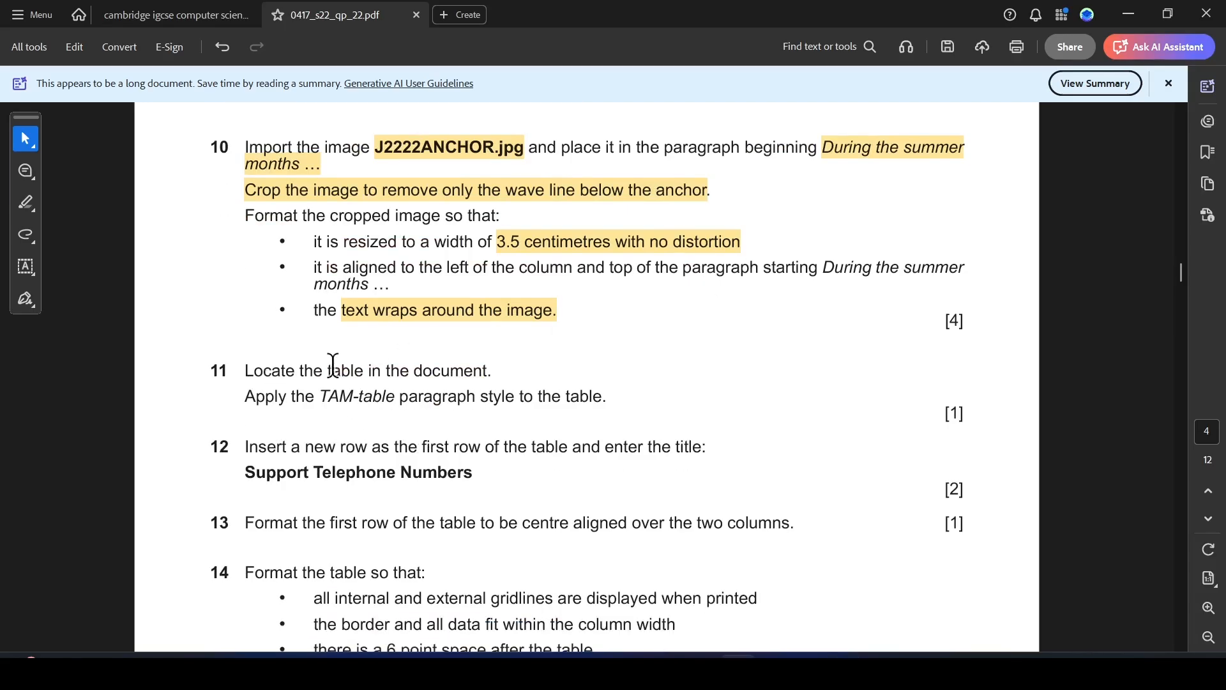
left_click_drag(337, 377, 487, 370)
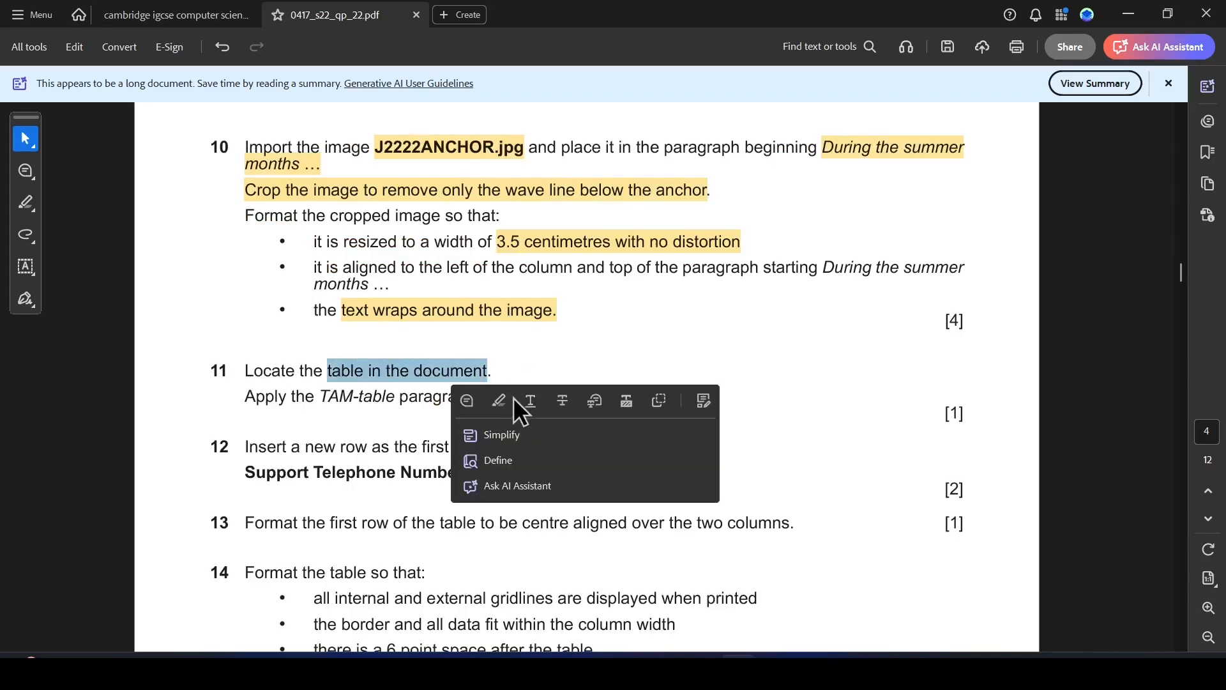
left_click(499, 400)
left_click_drag(318, 396, 495, 403)
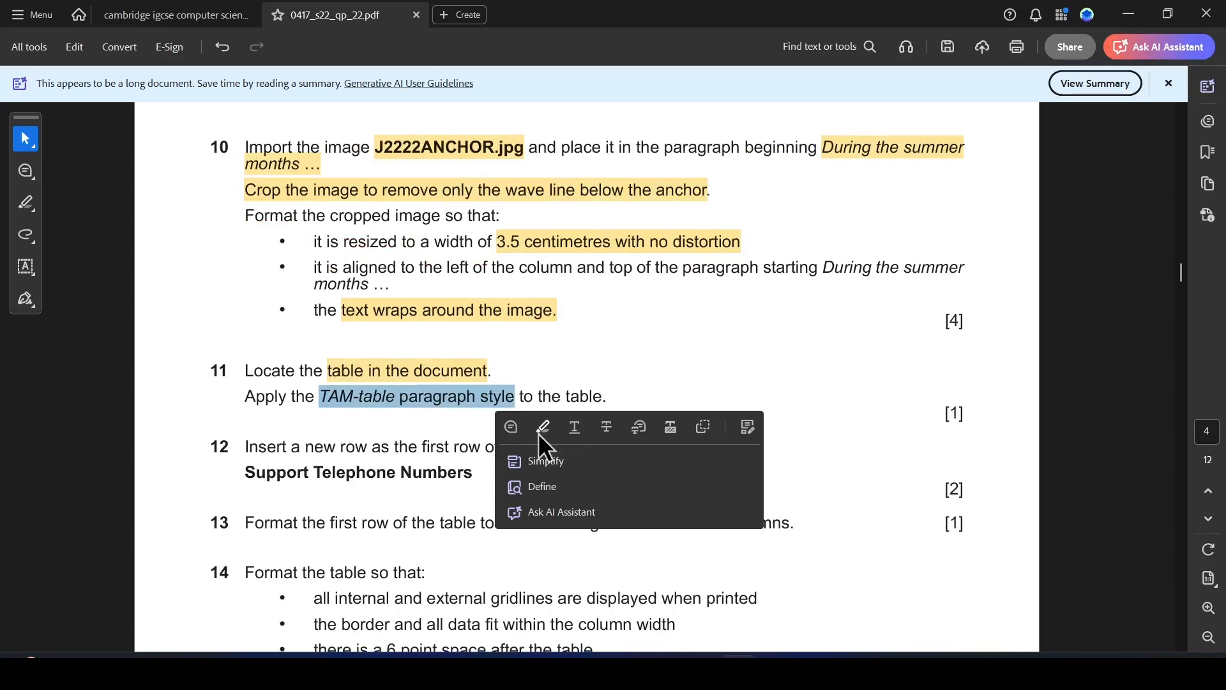
In Word, apply the TAM-table paragraph style to the whole table of useful numbers above the Prices heading.
key("alt+Tab")
scroll(753, 424, "down", 15)
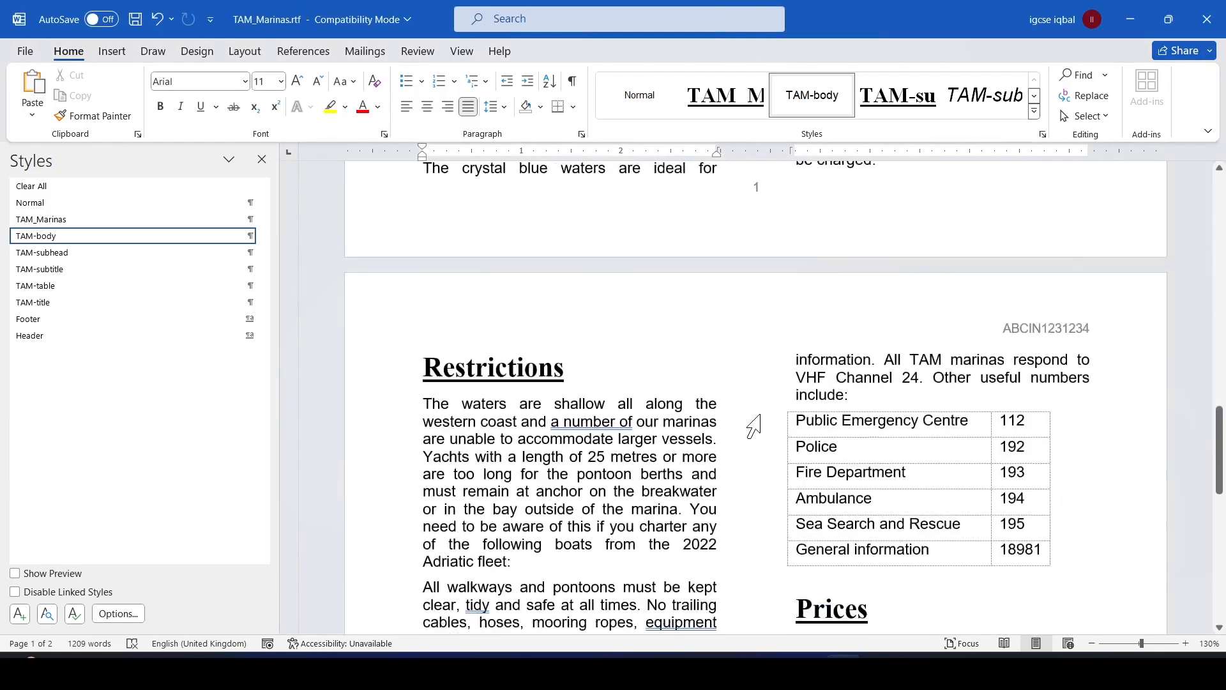
scroll(871, 326, "up", 3)
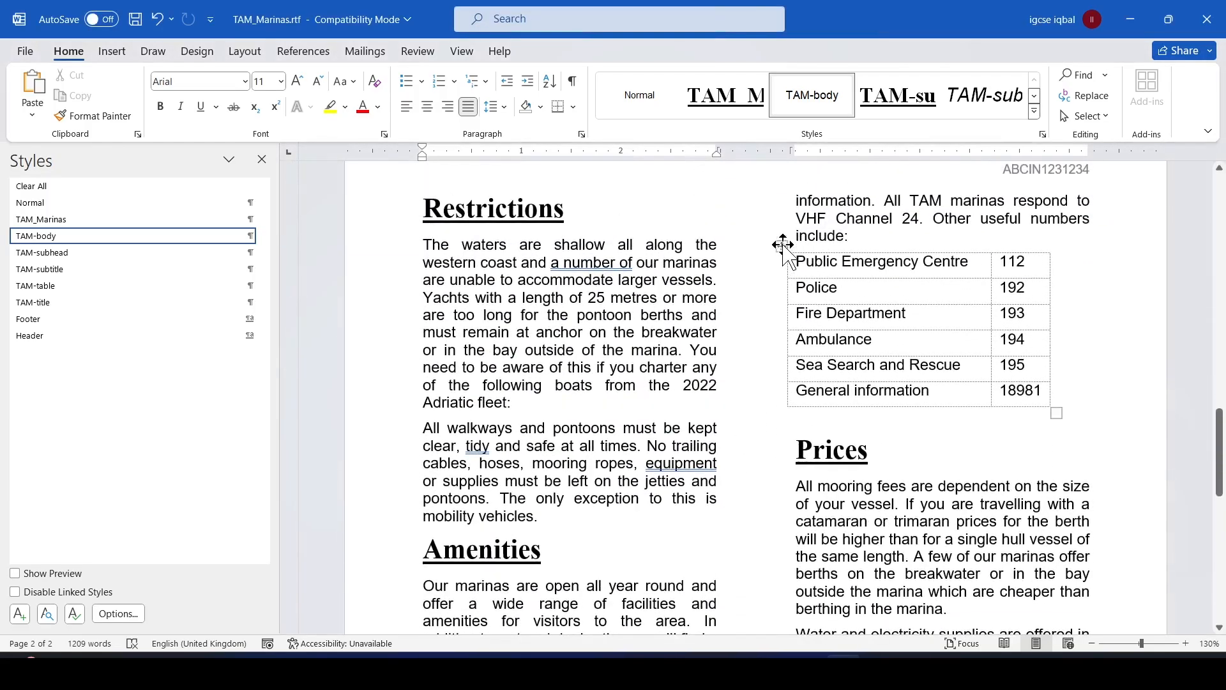
left_click(781, 246)
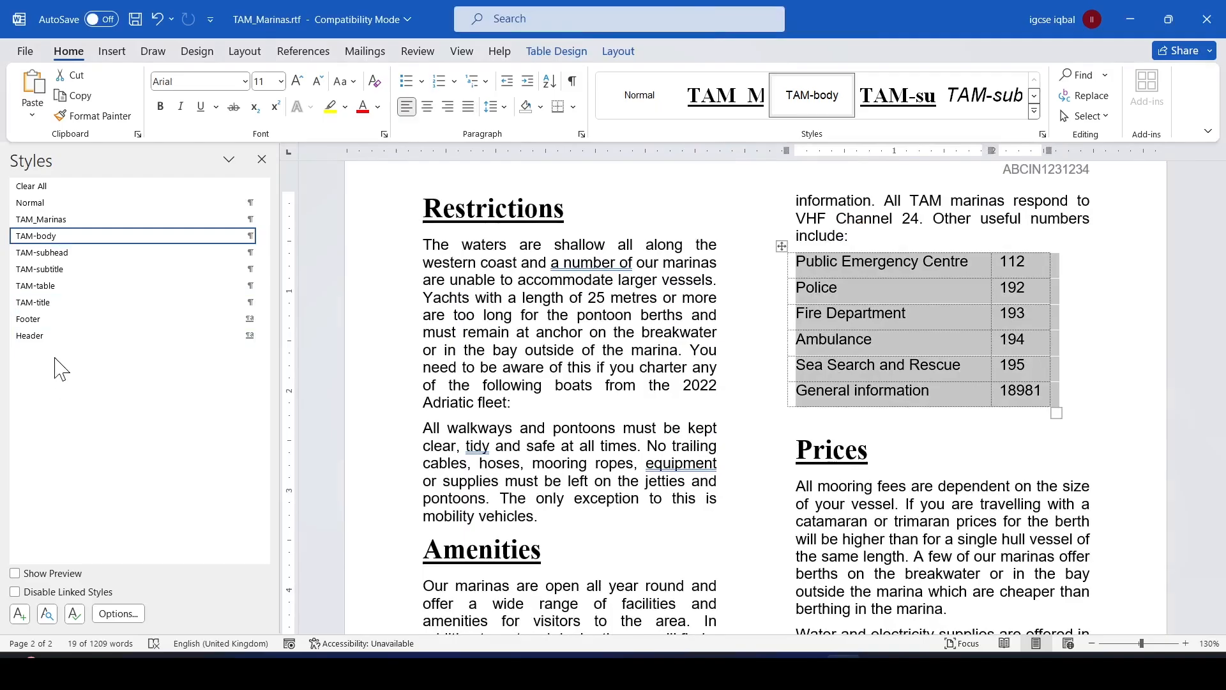
left_click(57, 288)
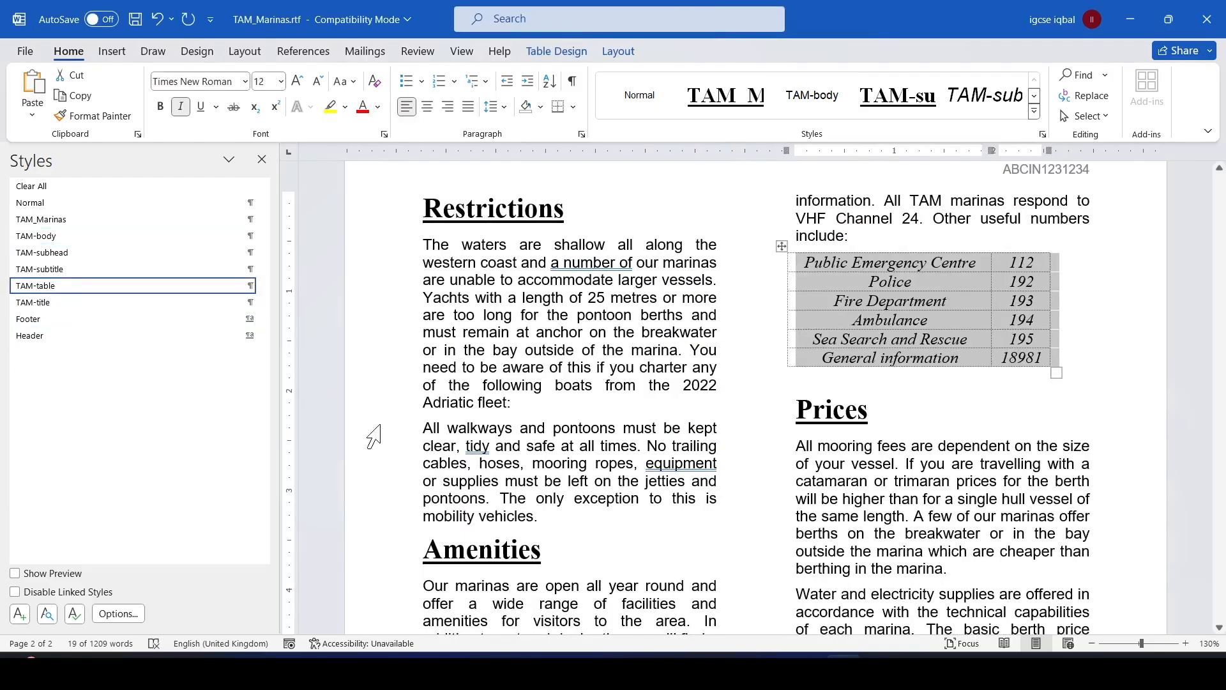
left_click(932, 392)
In Acrobat, highlight "the first row of the table and enter the title" in question 12.
key("alt+Tab")
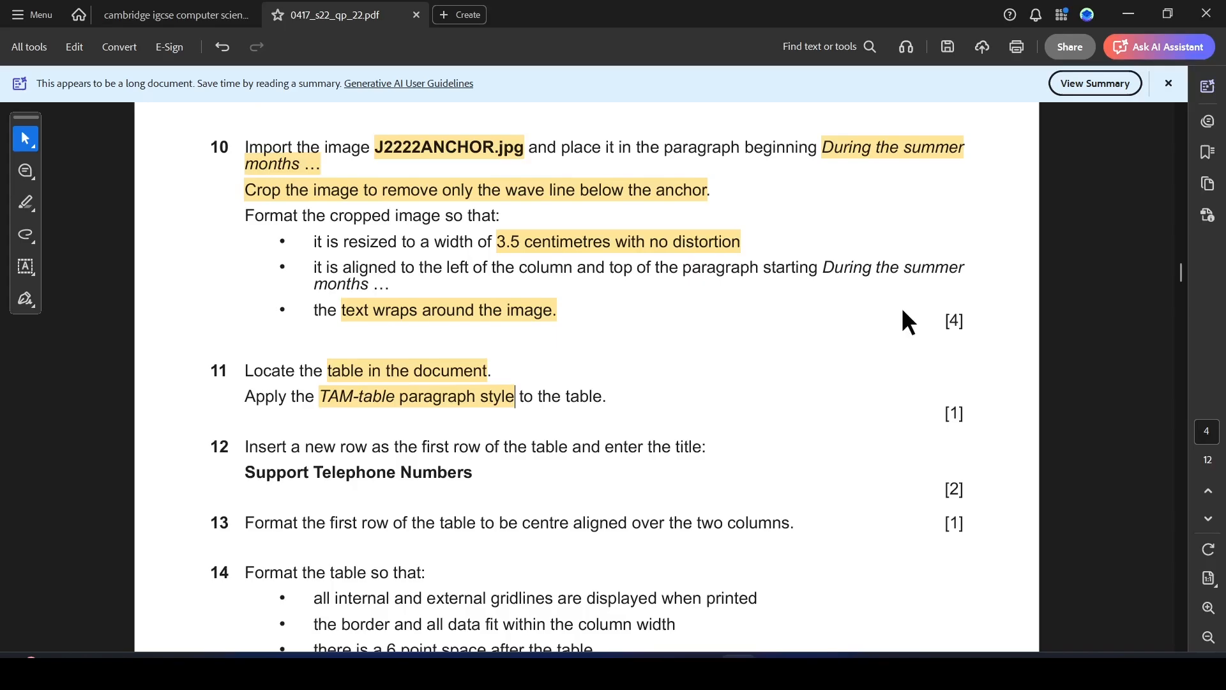
scroll(458, 463, "down", 1)
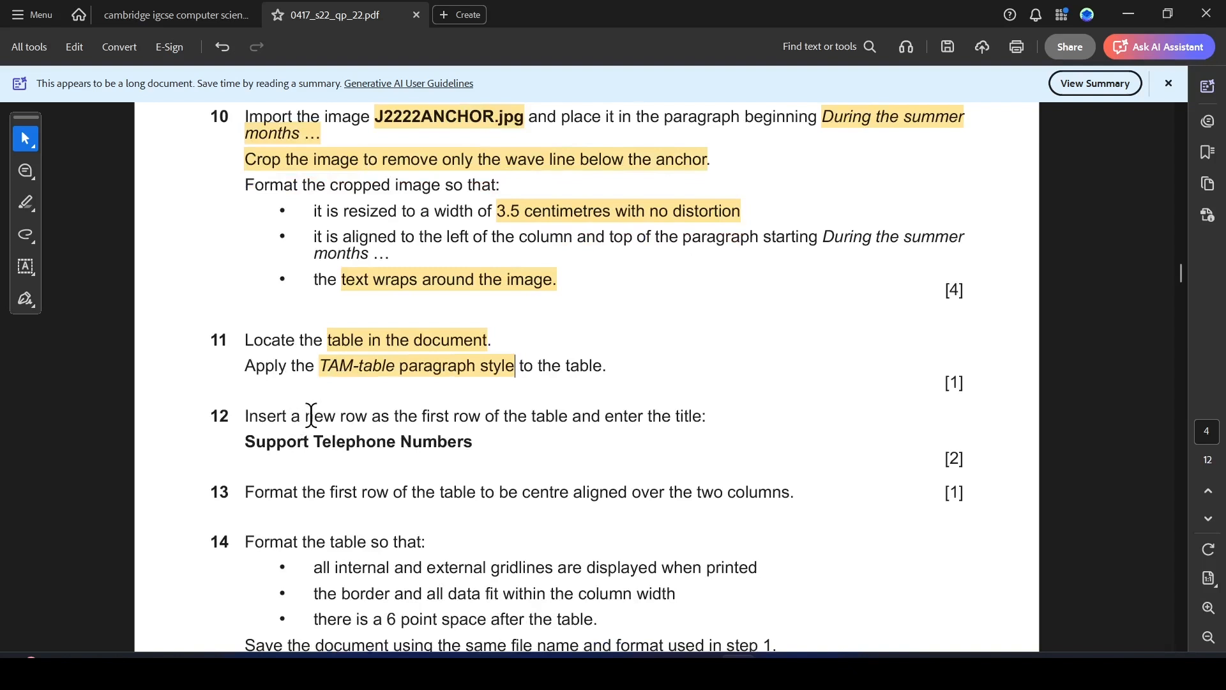
left_click_drag(394, 416, 701, 418)
left_click(740, 446)
In Word, insert a new row above the Public Emergency Centre row of the table.
key("alt+Tab")
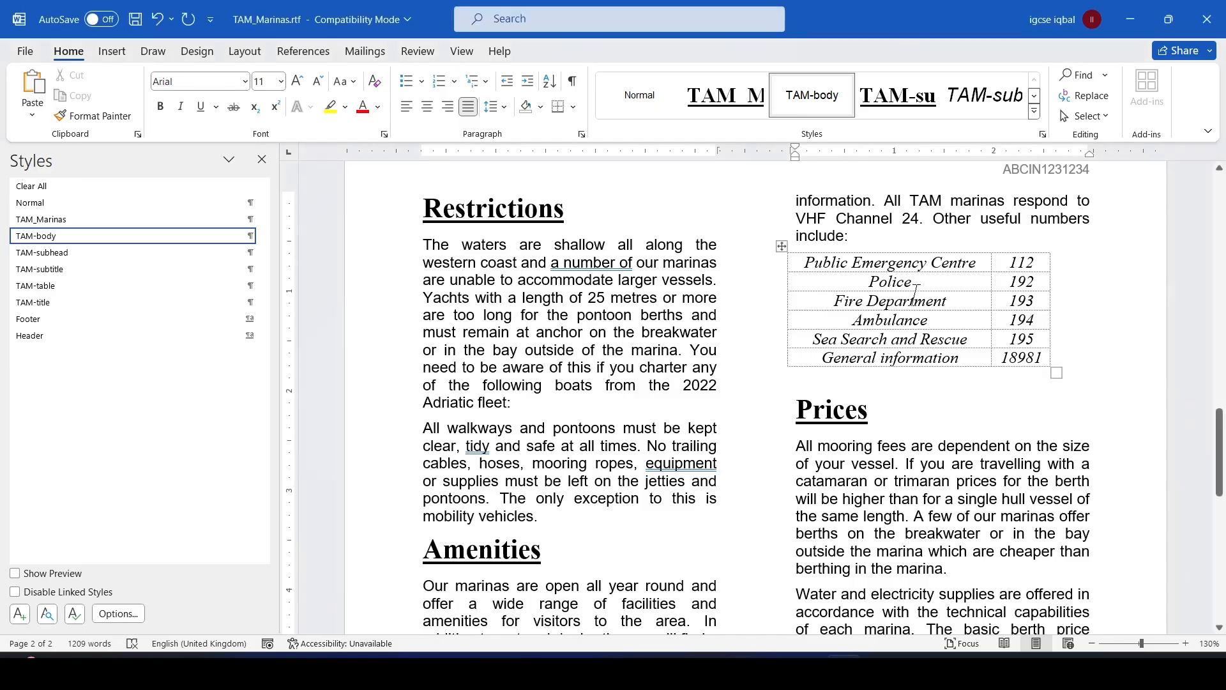
right_click(804, 262)
mouse_move(965, 471)
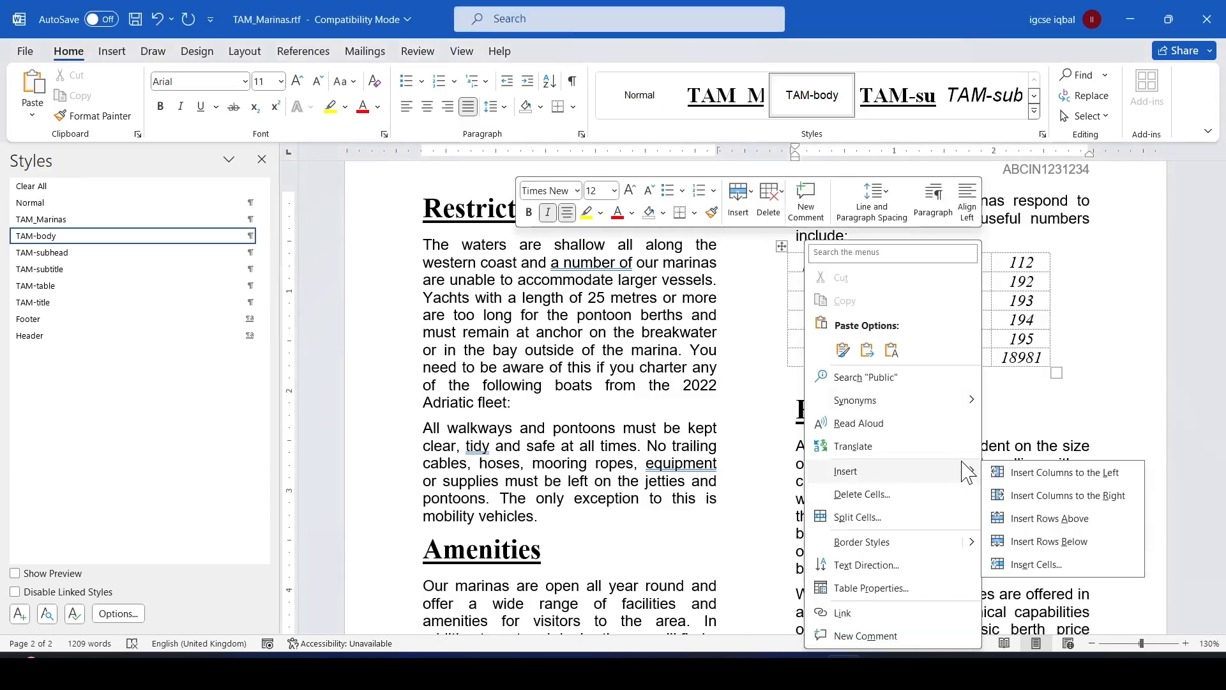
left_click(1084, 523)
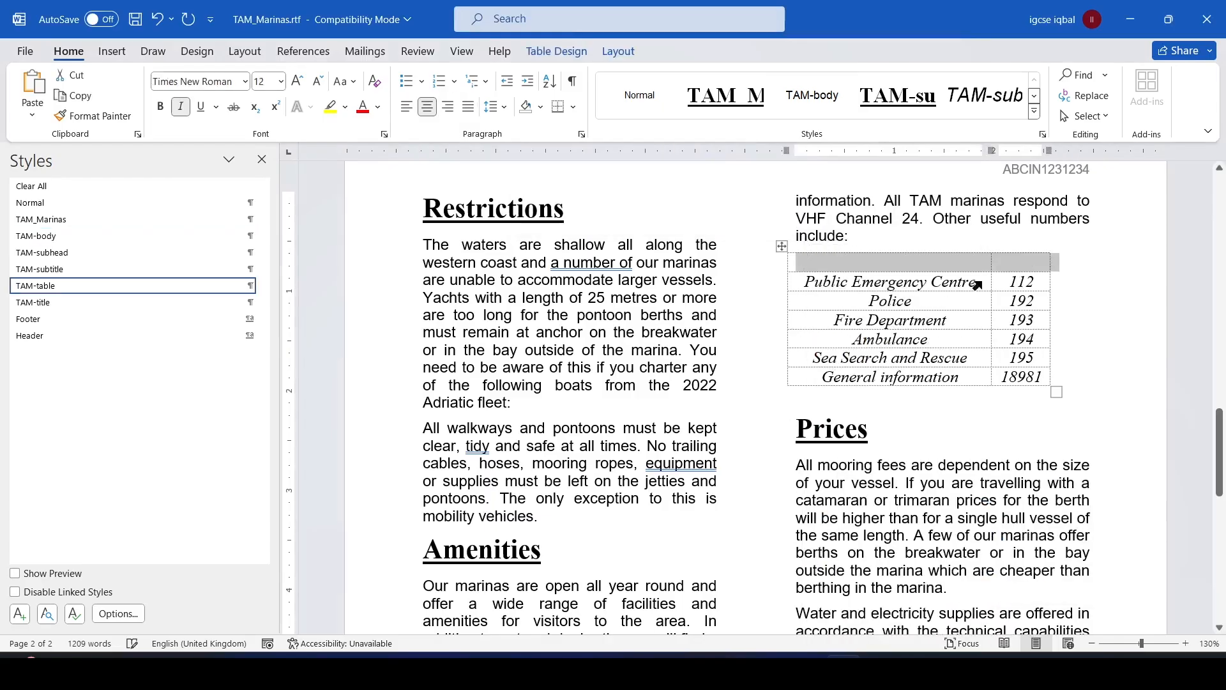
Merge the two cells of the table's new empty first row.
left_click(838, 267)
left_click_drag(836, 260, 1009, 258)
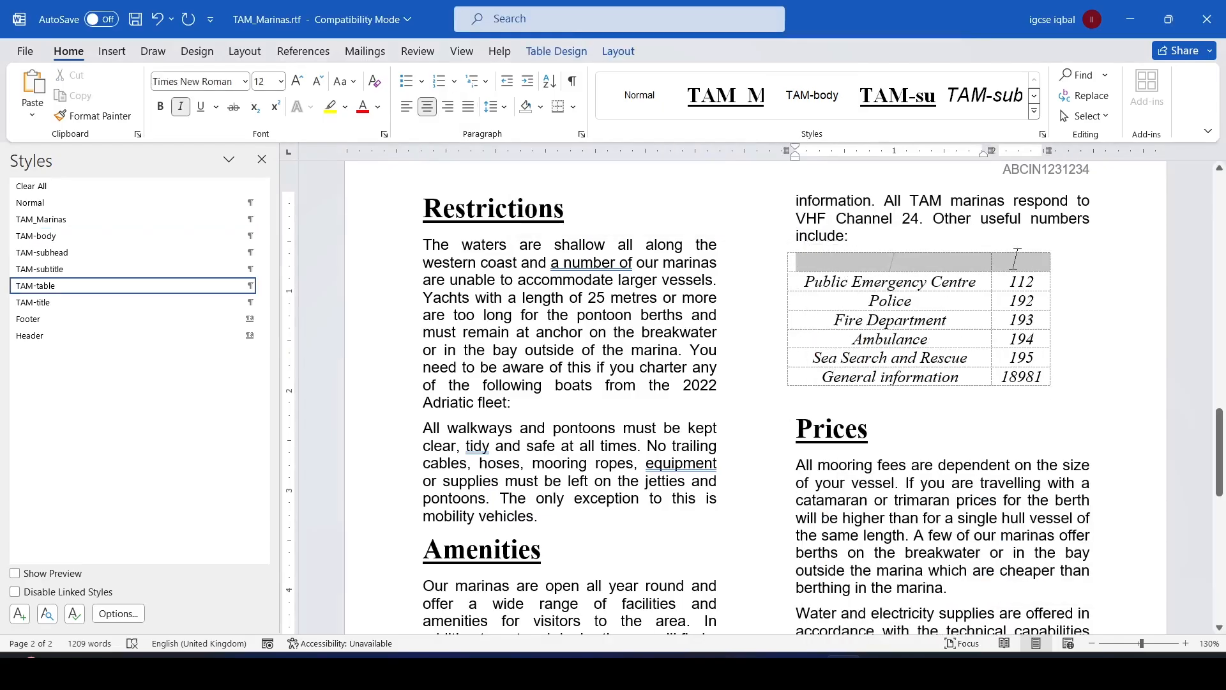
right_click(954, 260)
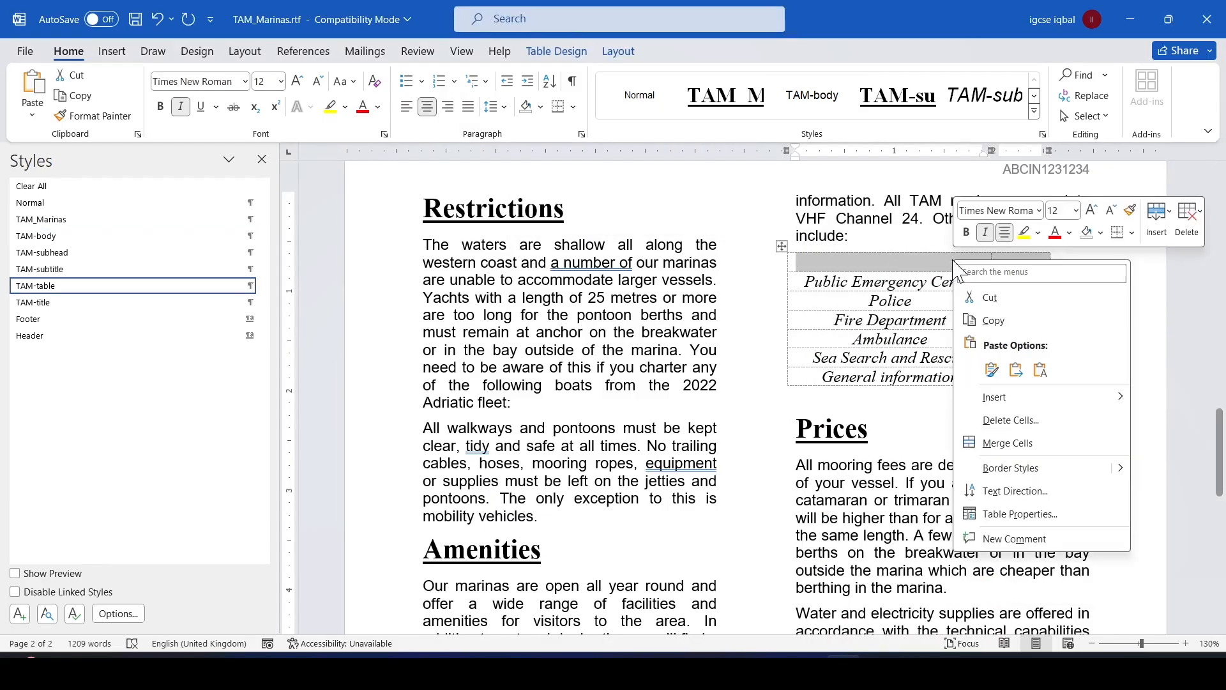
left_click(1010, 442)
Copy the title "Support Telephone Numbers" from question 12 in Acrobat and paste it into the merged first row in Word.
key("alt+Tab")
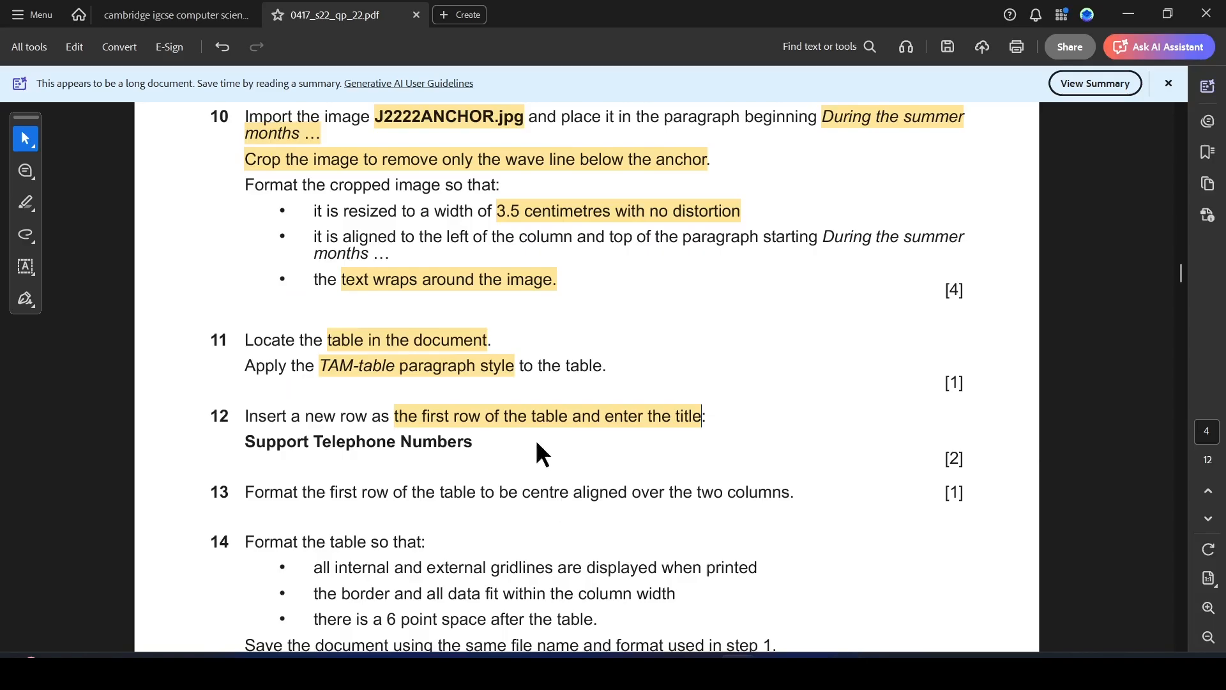
left_click_drag(479, 440, 246, 441)
key("ctrl+c")
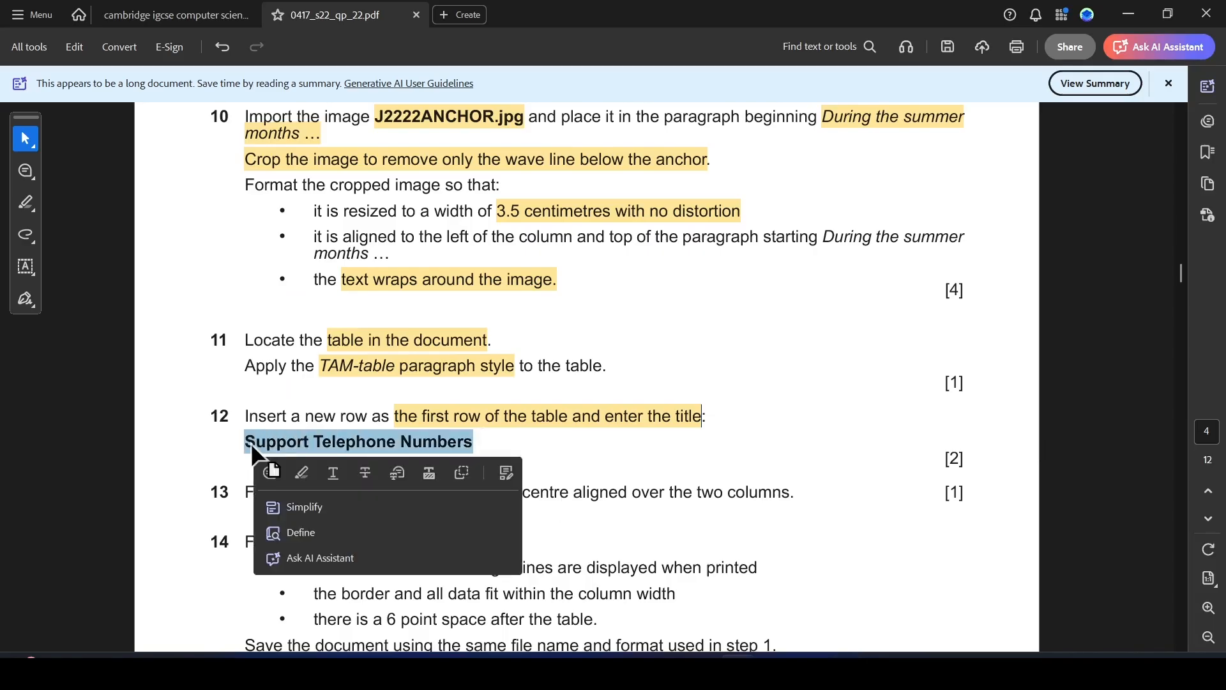
key("alt+Tab")
left_click(886, 266)
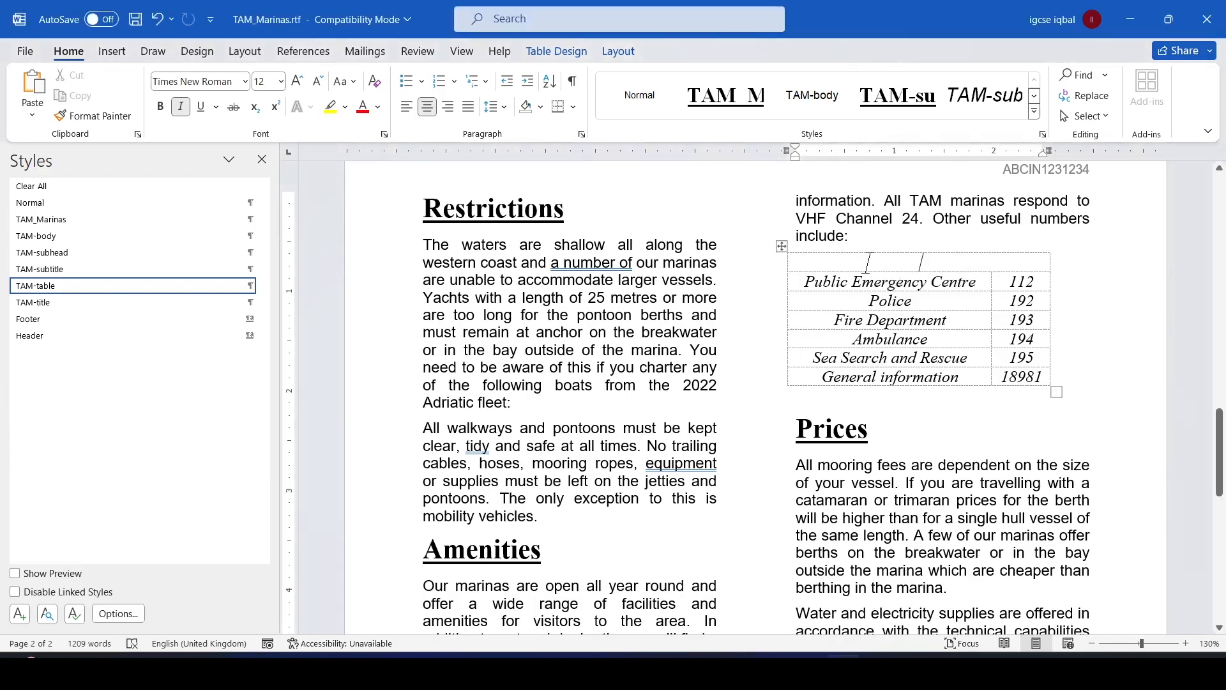
key("ctrl+v")
Compare question 13's centre alignment requirement in Acrobat with the table's title row in Word.
key("alt+Tab")
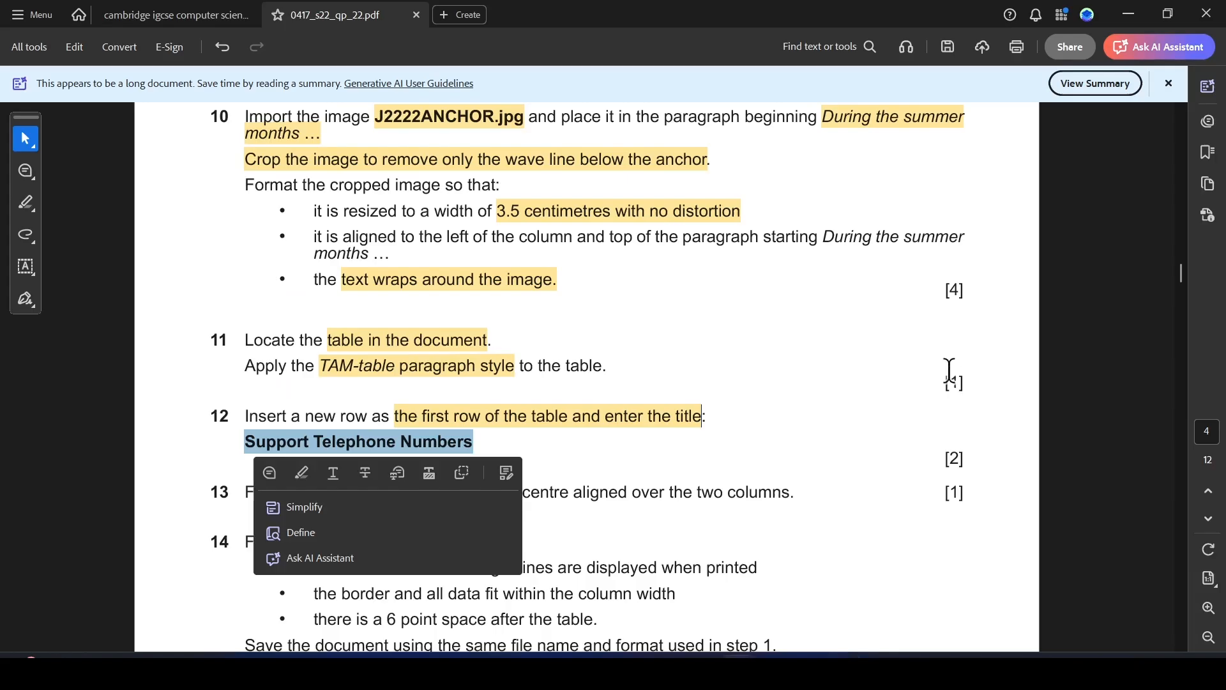
left_click(560, 466)
scroll(432, 507, "down", 1)
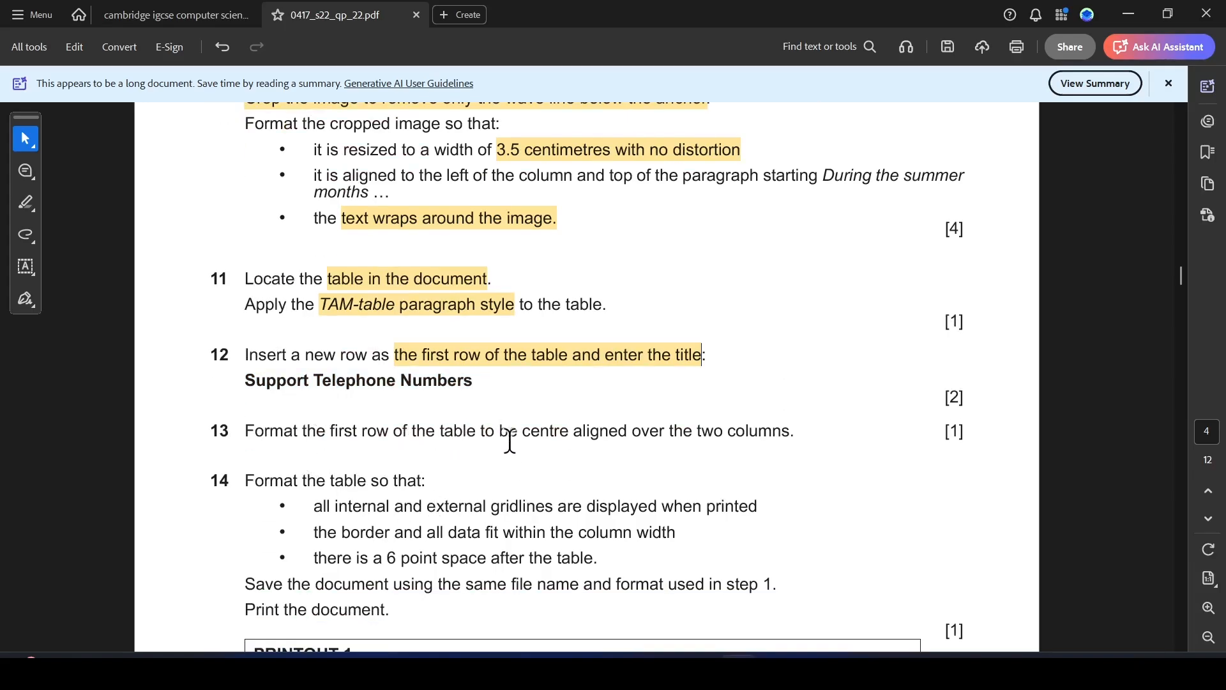
key("alt+Tab")
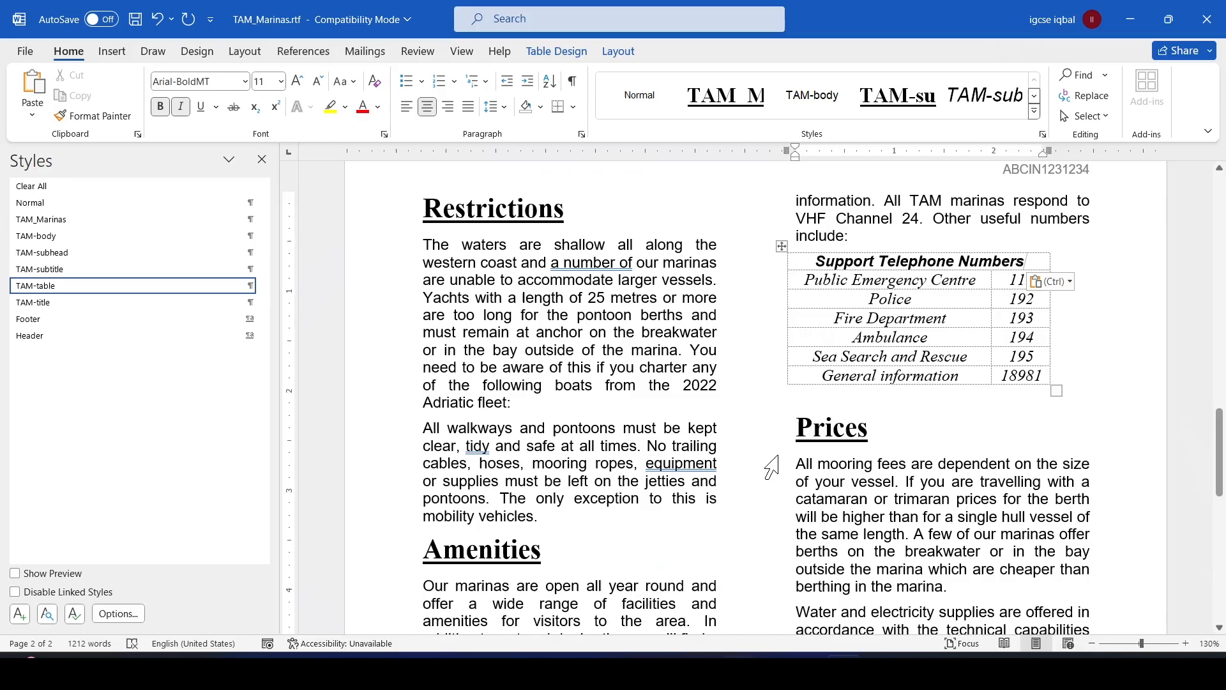
left_click_drag(1027, 262, 857, 262)
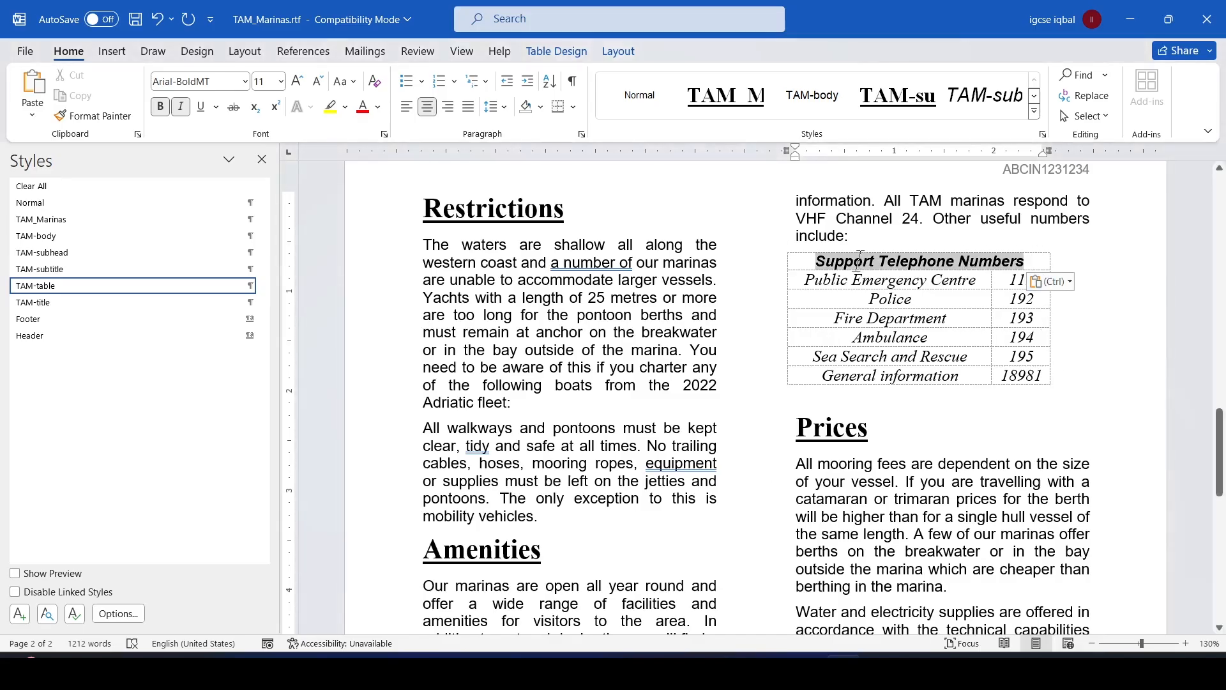
key("alt+Tab")
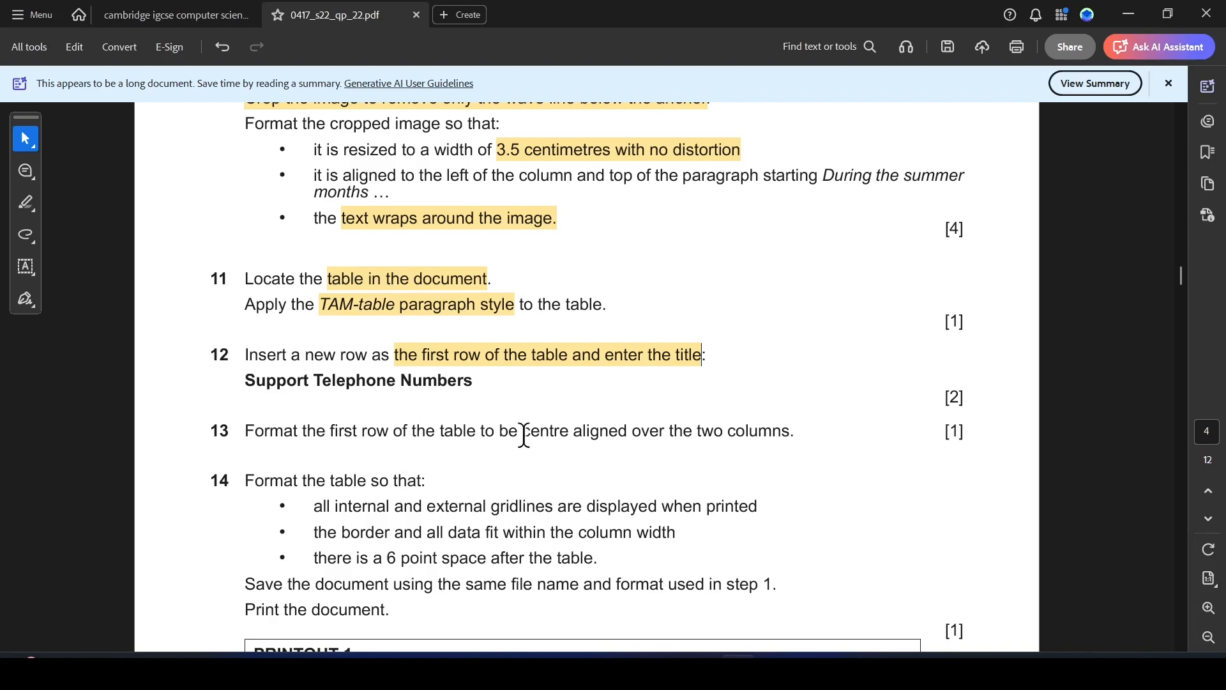
Highlight question 13's phrase "centre aligned over the two columns." and question 14's requirement about internal and external gridlines.
left_click_drag(523, 432, 774, 426)
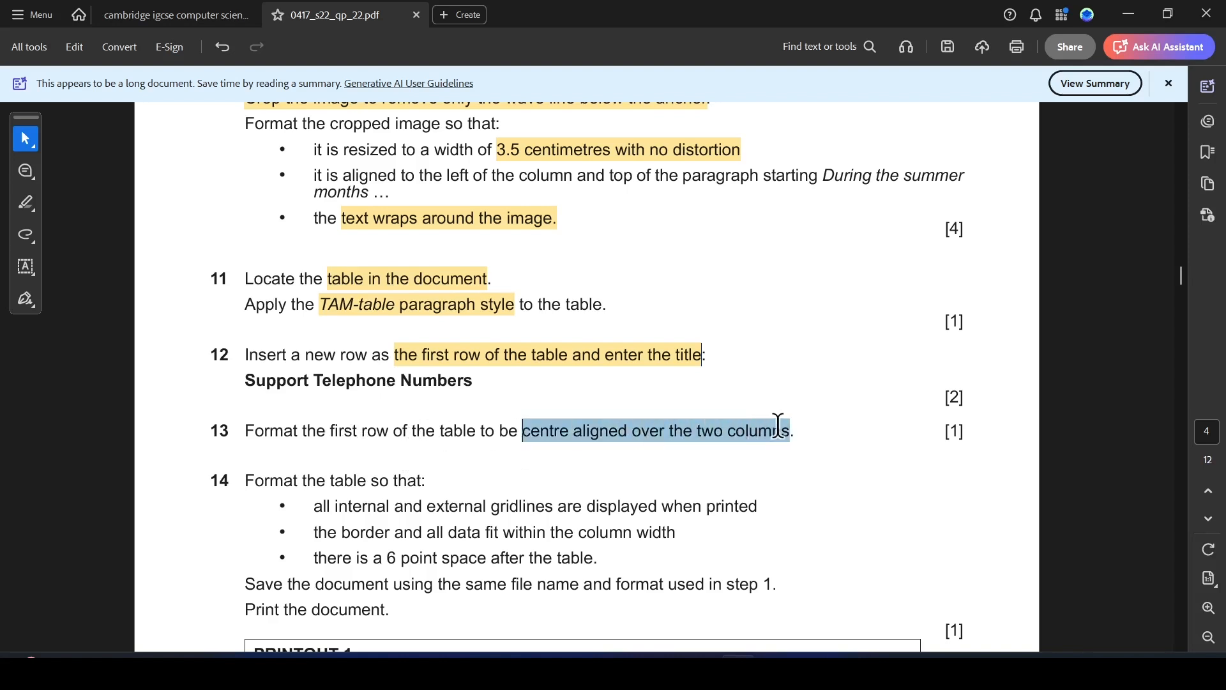
key("alt+Tab")
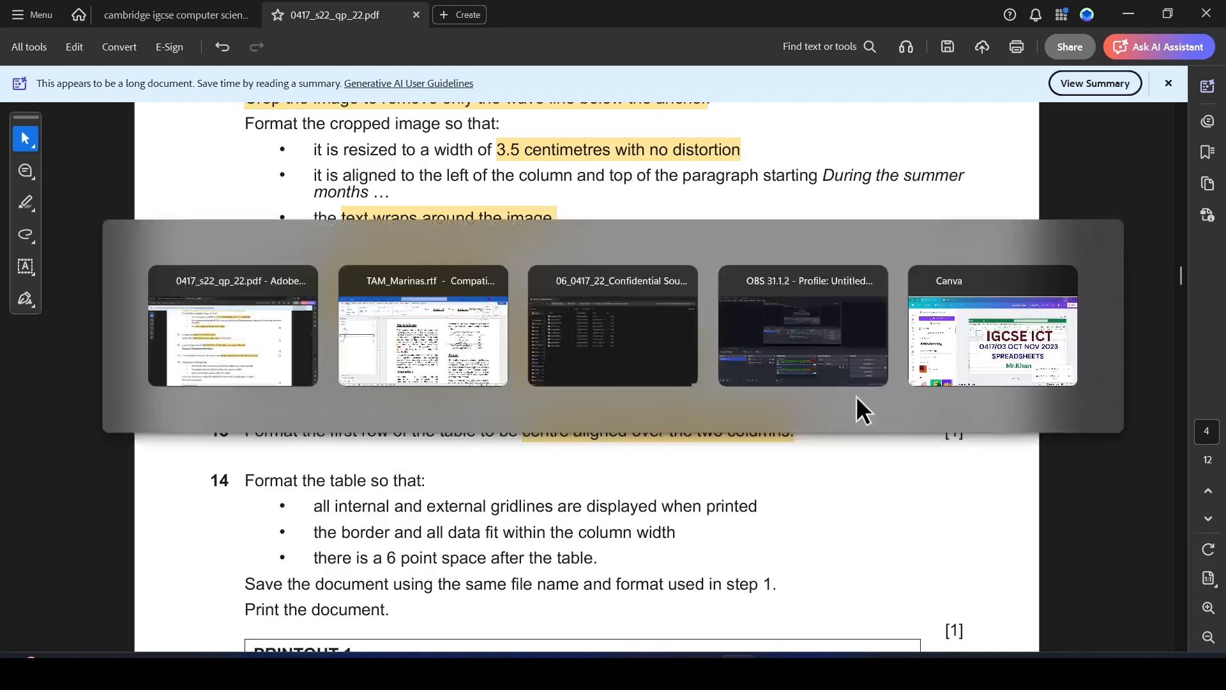
key("alt+Tab")
scroll(406, 476, "down", 1)
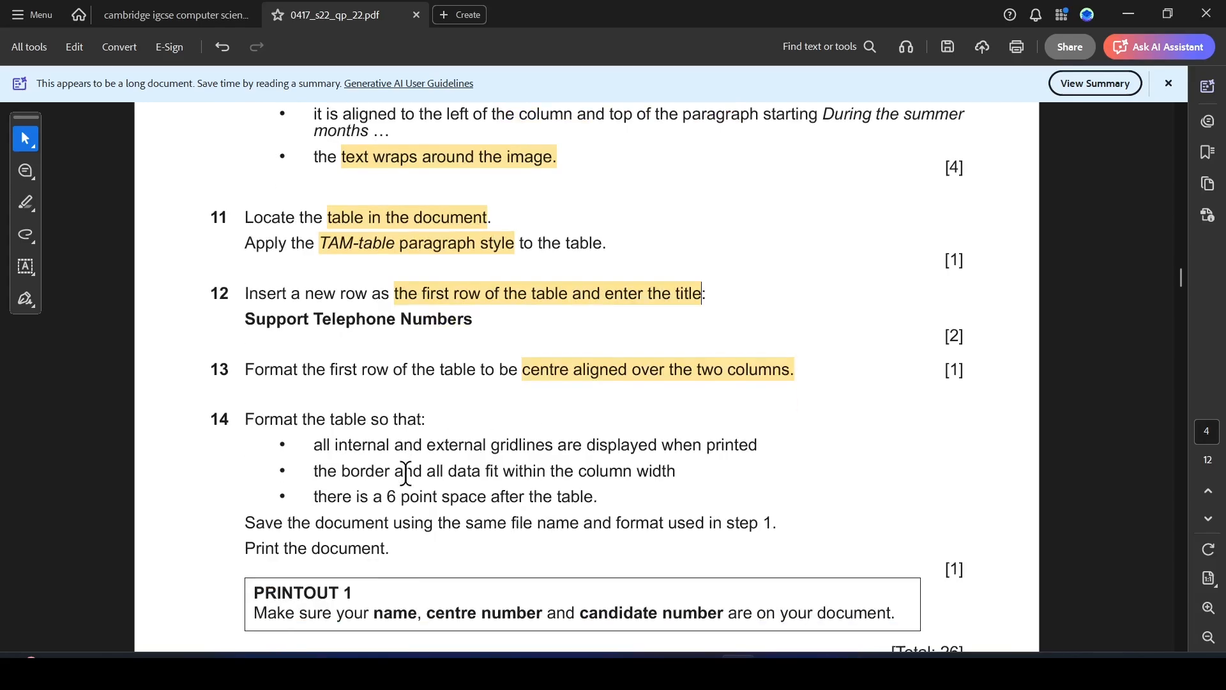
left_click_drag(314, 444, 769, 455)
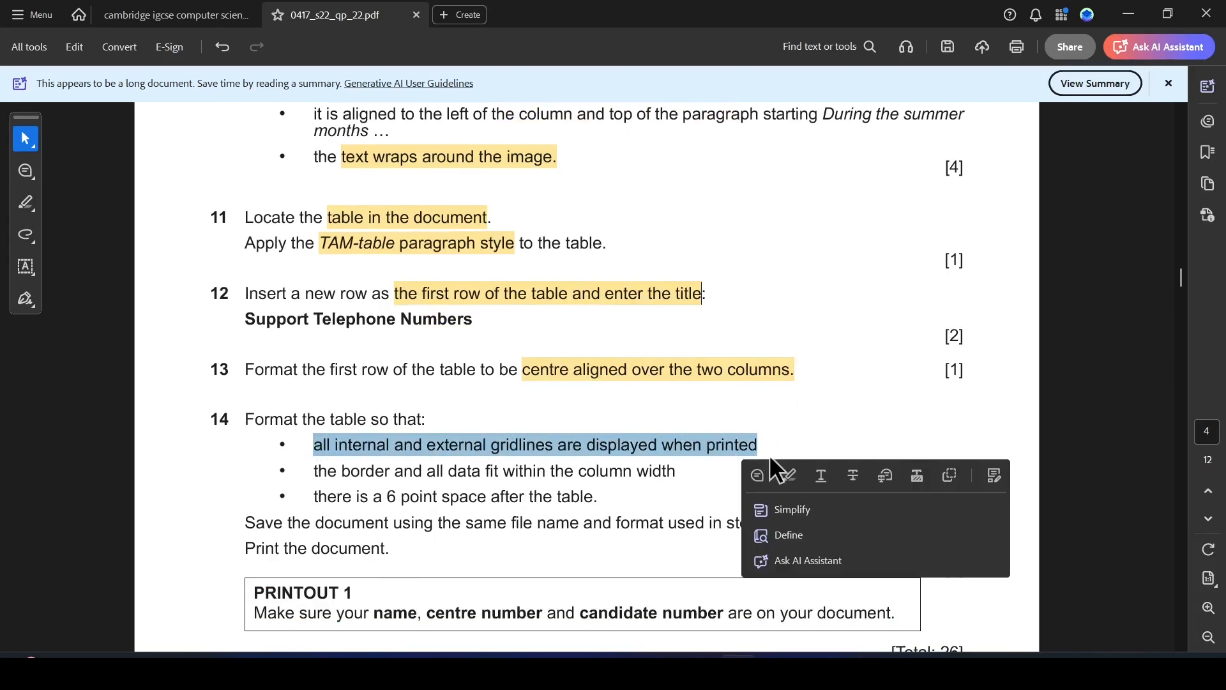
Inspect the support numbers table in Word, and highlight "border and all data fit within the column width" under question 14 in Acrobat.
key("alt+Tab")
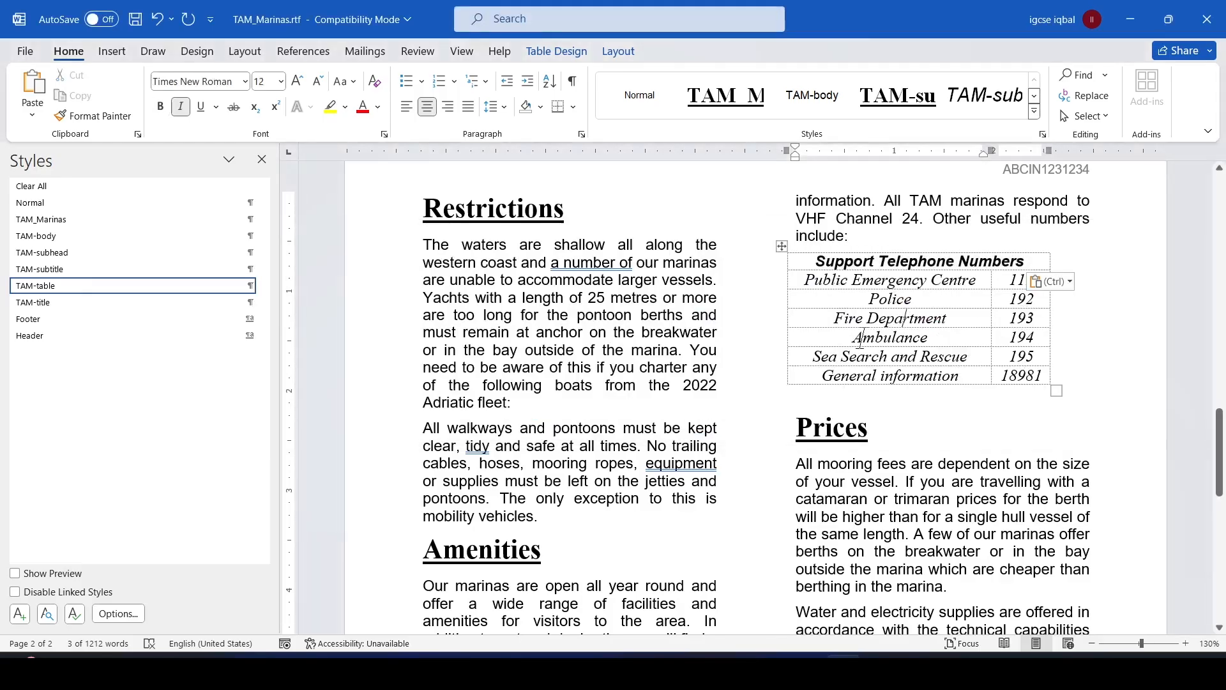
left_click(782, 246)
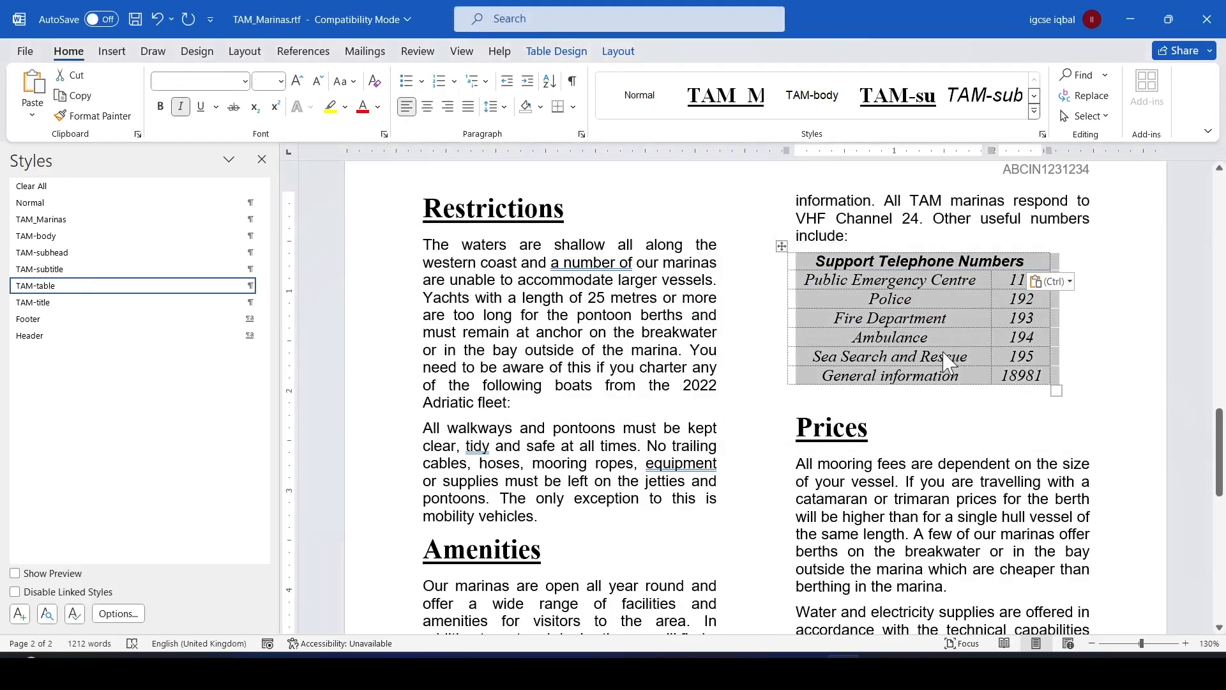
left_click(974, 394)
key("alt+Tab")
left_click_drag(343, 472, 677, 476)
key("alt+Tab")
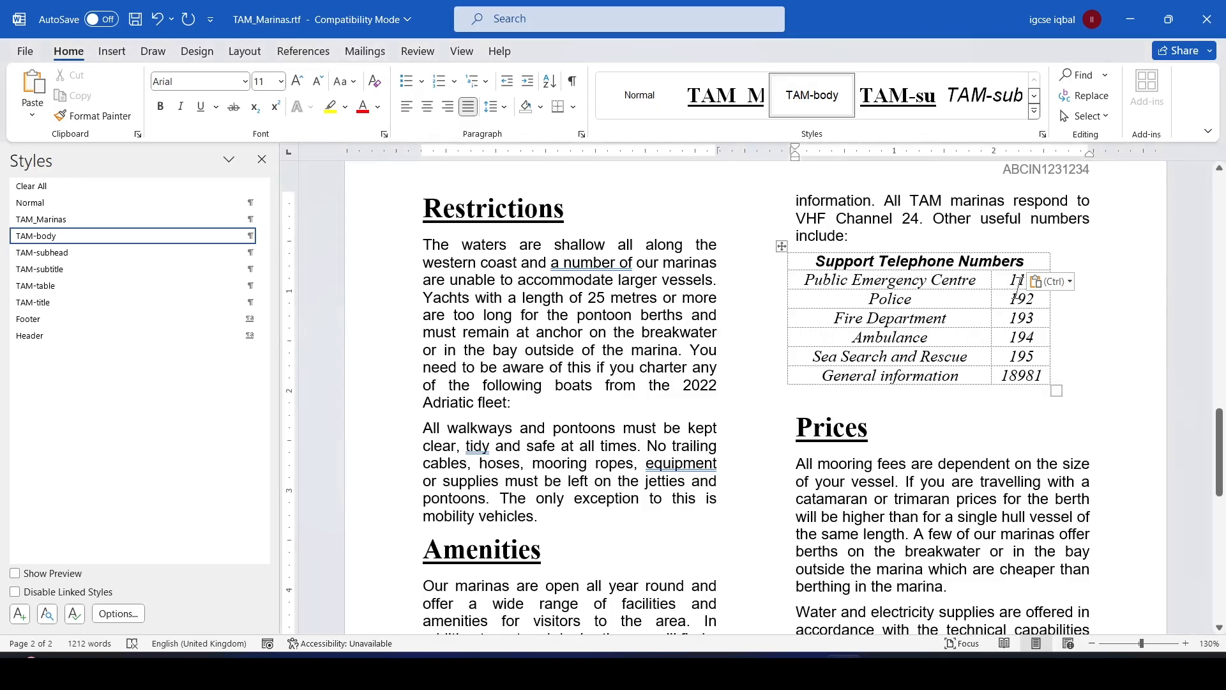
key("alt+Tab")
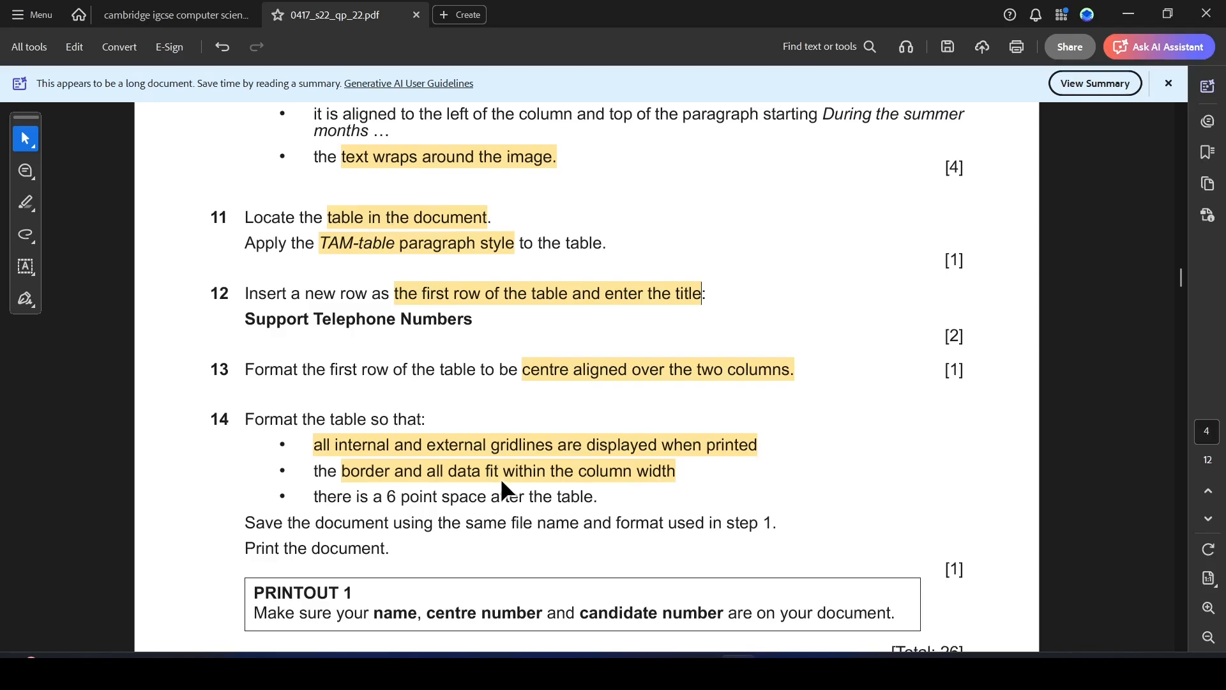
Review question 14's 6 point spacing requirement, and check the paragraph spacing directly below the table in Word.
scroll(402, 497, "down", 1)
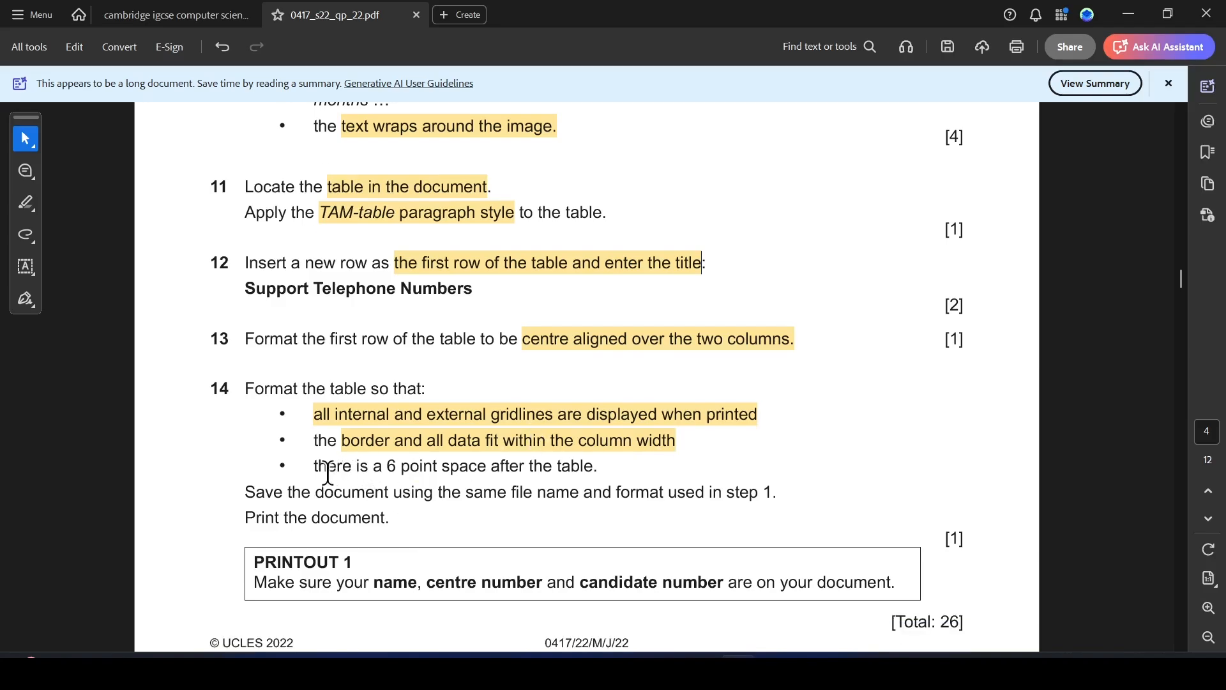
left_click_drag(391, 467, 584, 470)
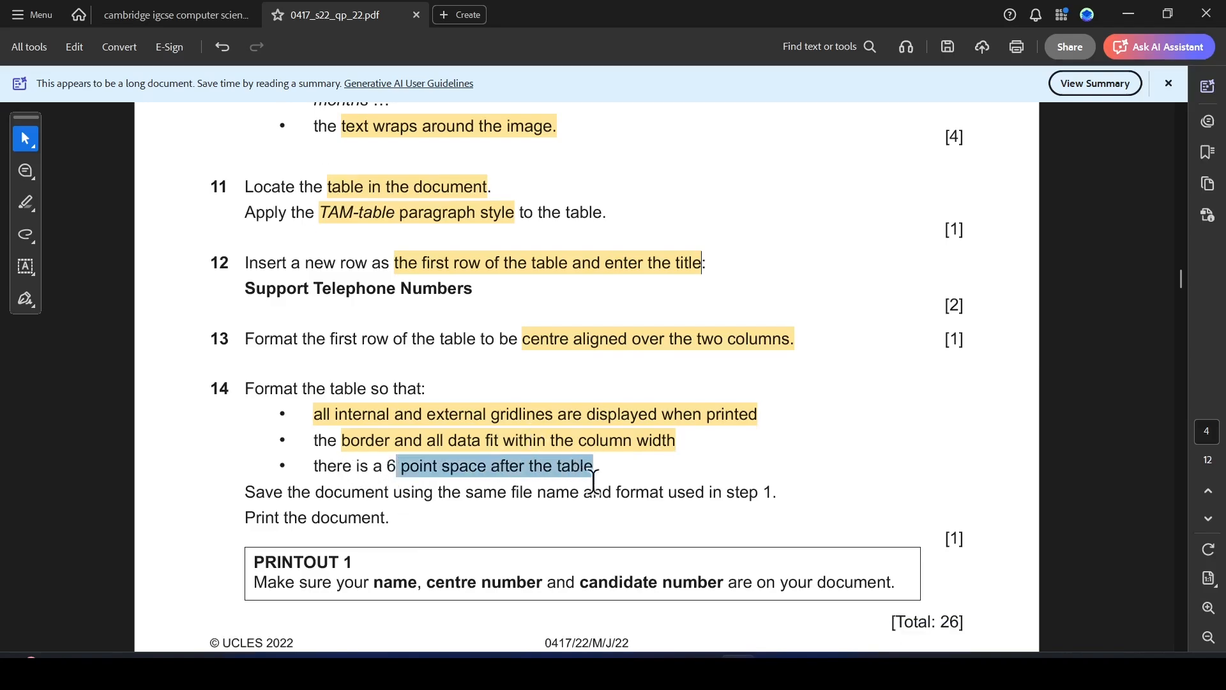
key("alt+Tab")
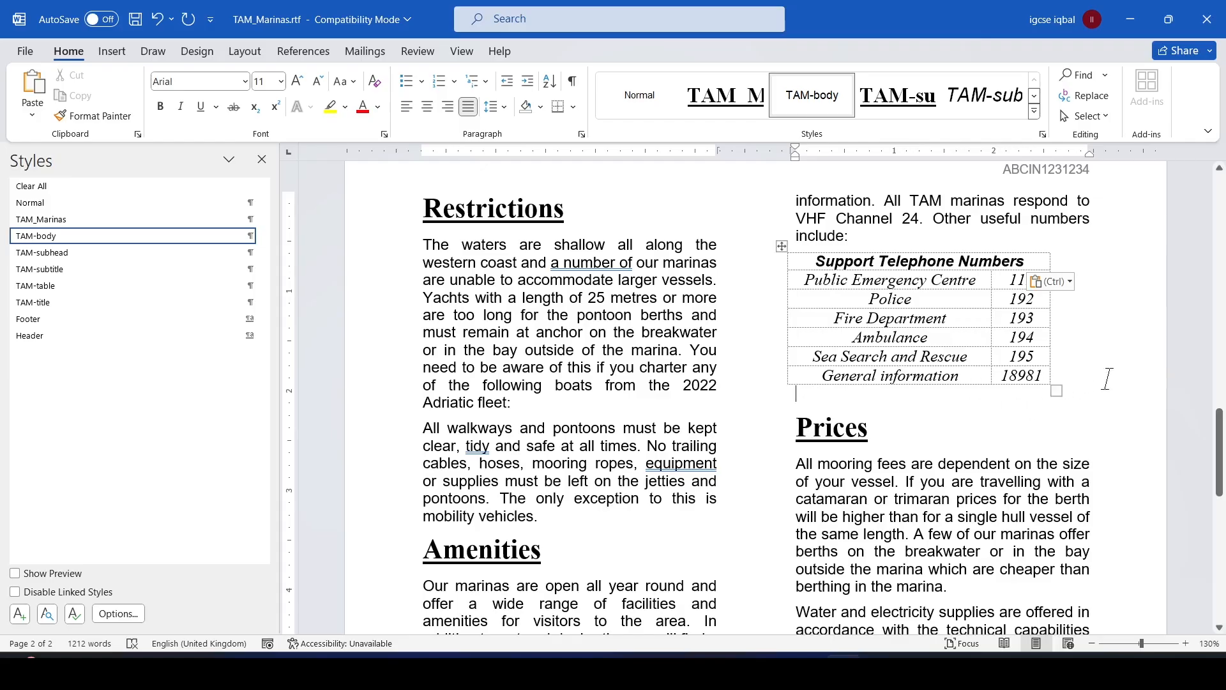
right_click(820, 398)
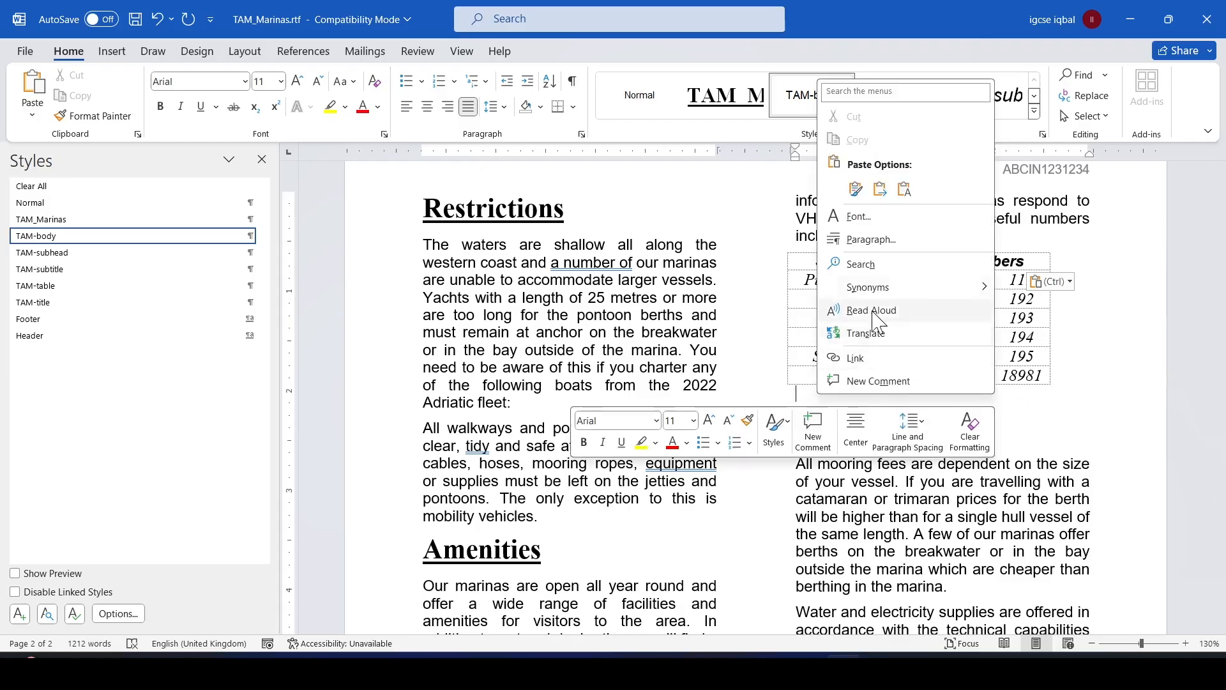
left_click(876, 247)
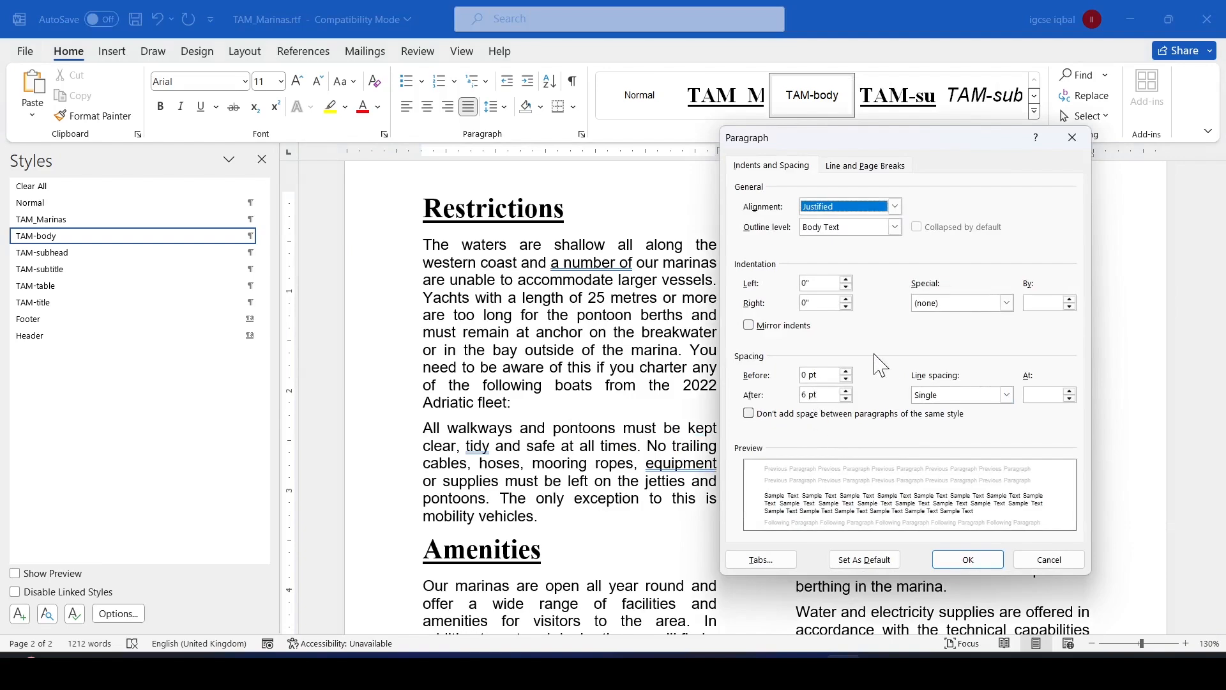
left_click(968, 560)
In Acrobat, review question 14's save instruction and highlight "Print the document".
key("alt+Tab")
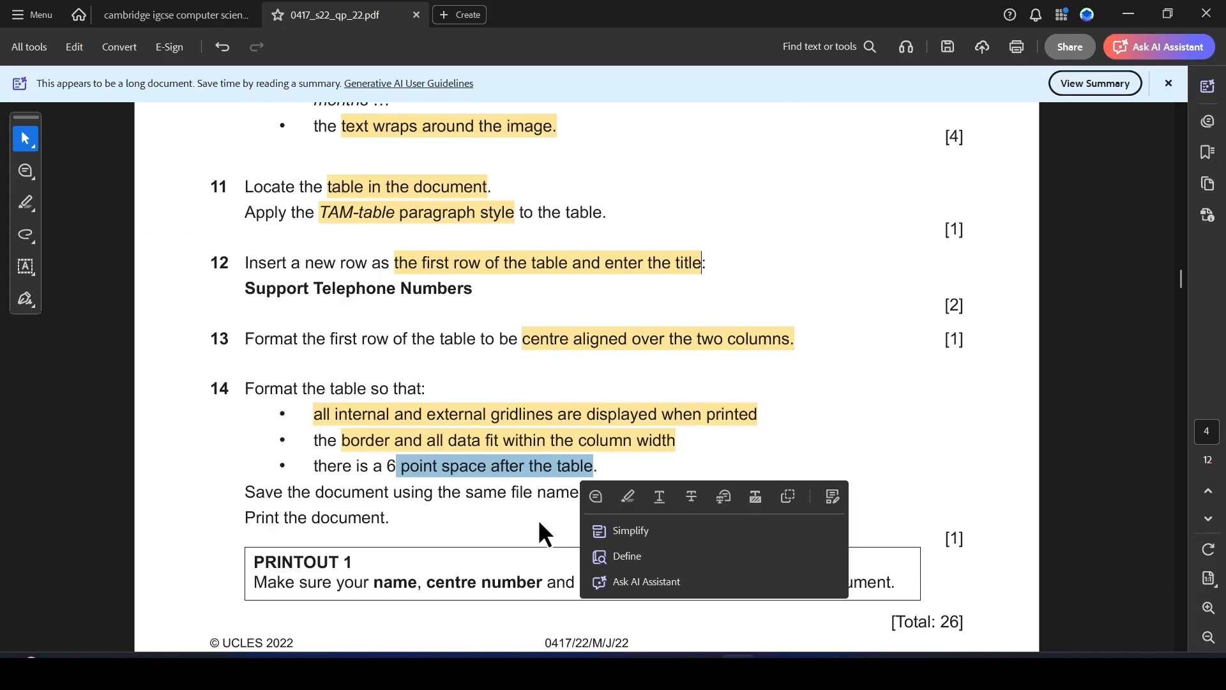
scroll(320, 529, "down", 1)
scroll(320, 529, "down", 1)
left_click(315, 400)
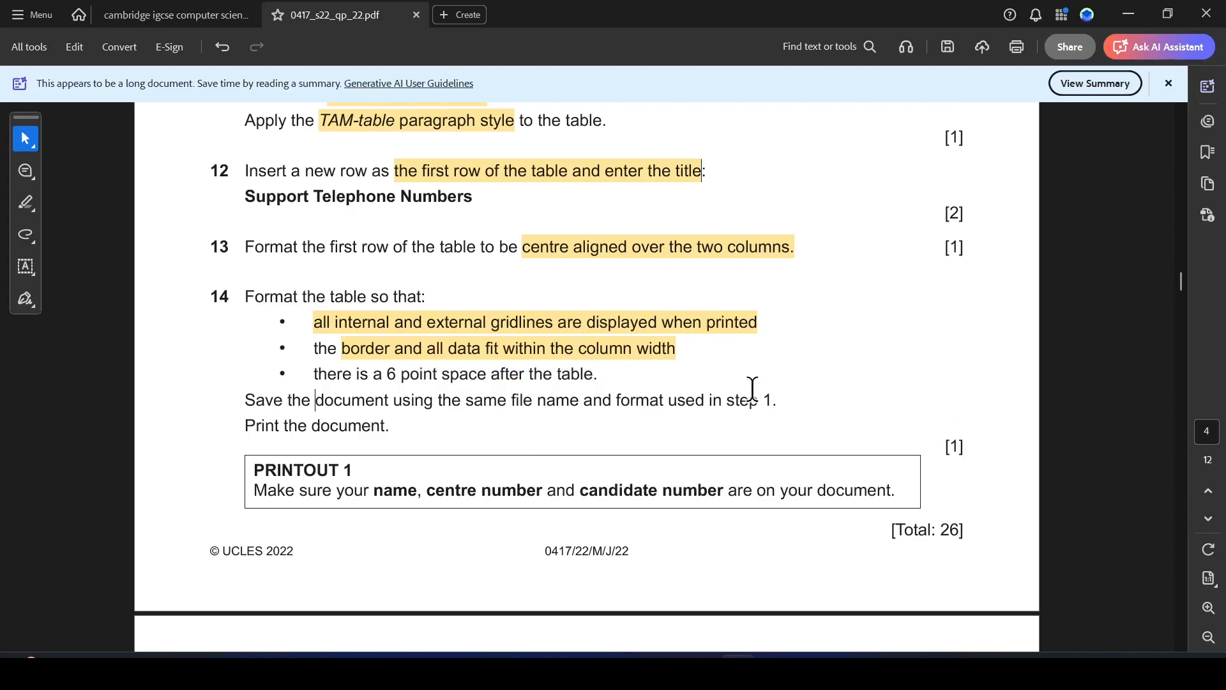
left_click_drag(248, 432, 386, 426)
left_click(432, 459)
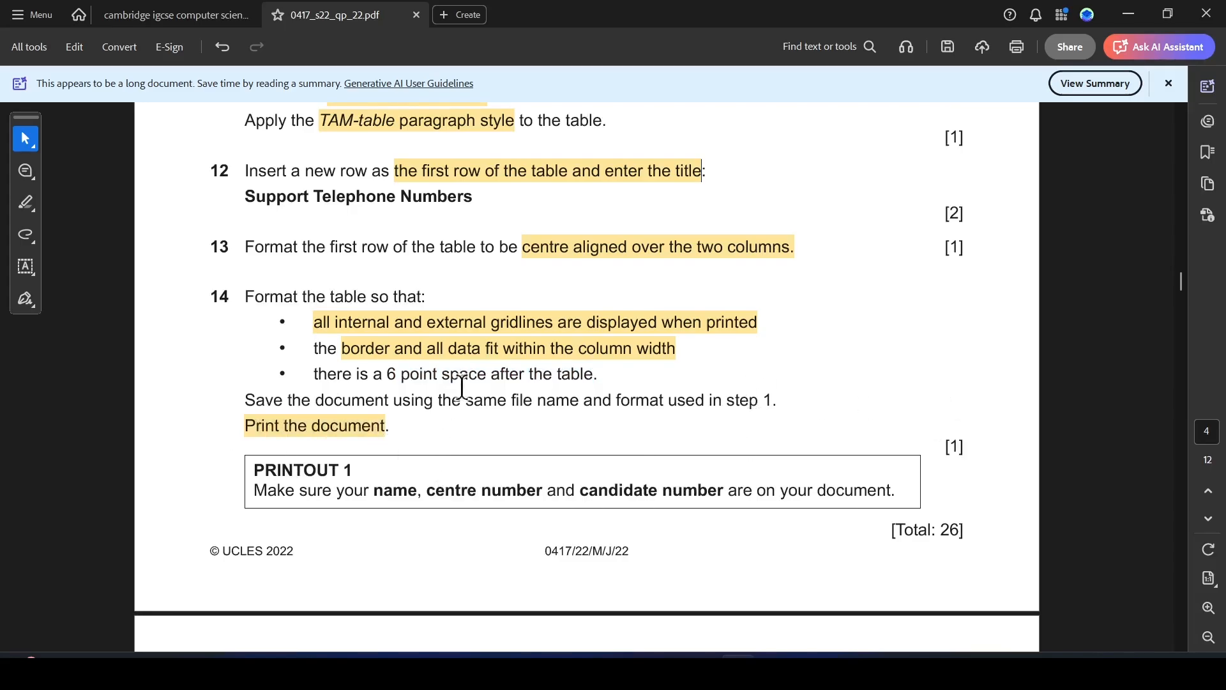
scroll(539, 391, "down", 1)
scroll(538, 391, "up", 5)
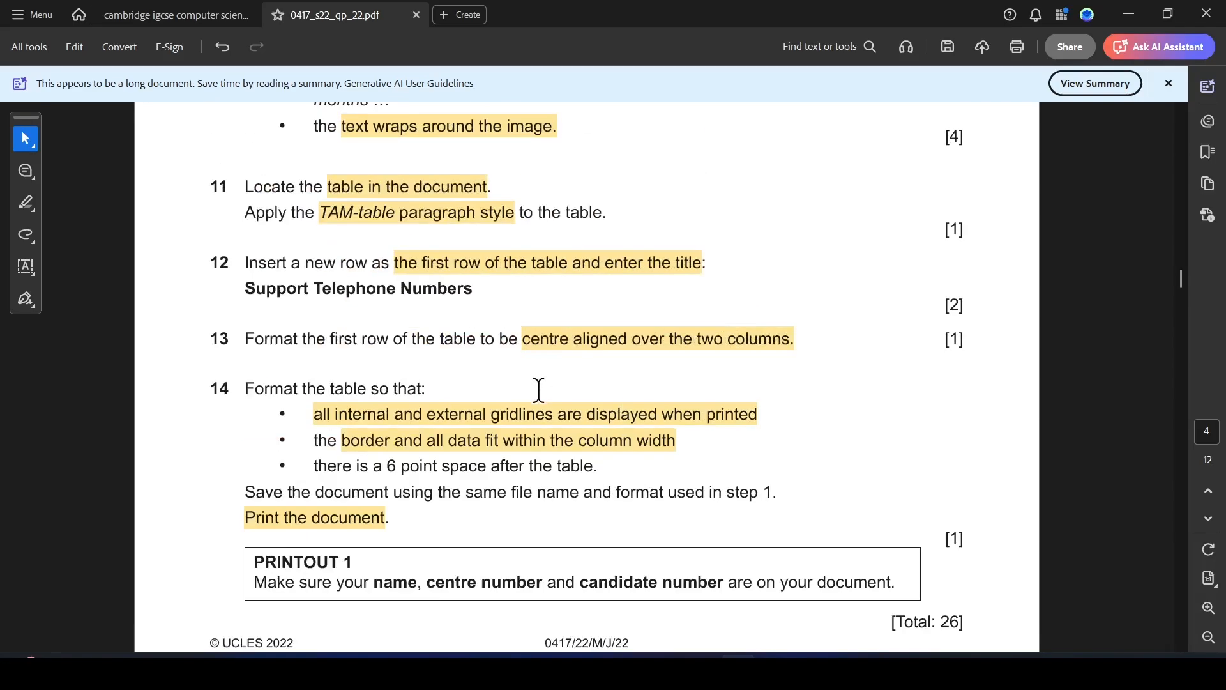
Check the whole TAM_Marinas.rtf document in Word's print preview, and return to the question paper in Acrobat.
key("alt+Tab")
scroll(647, 281, "up", 15)
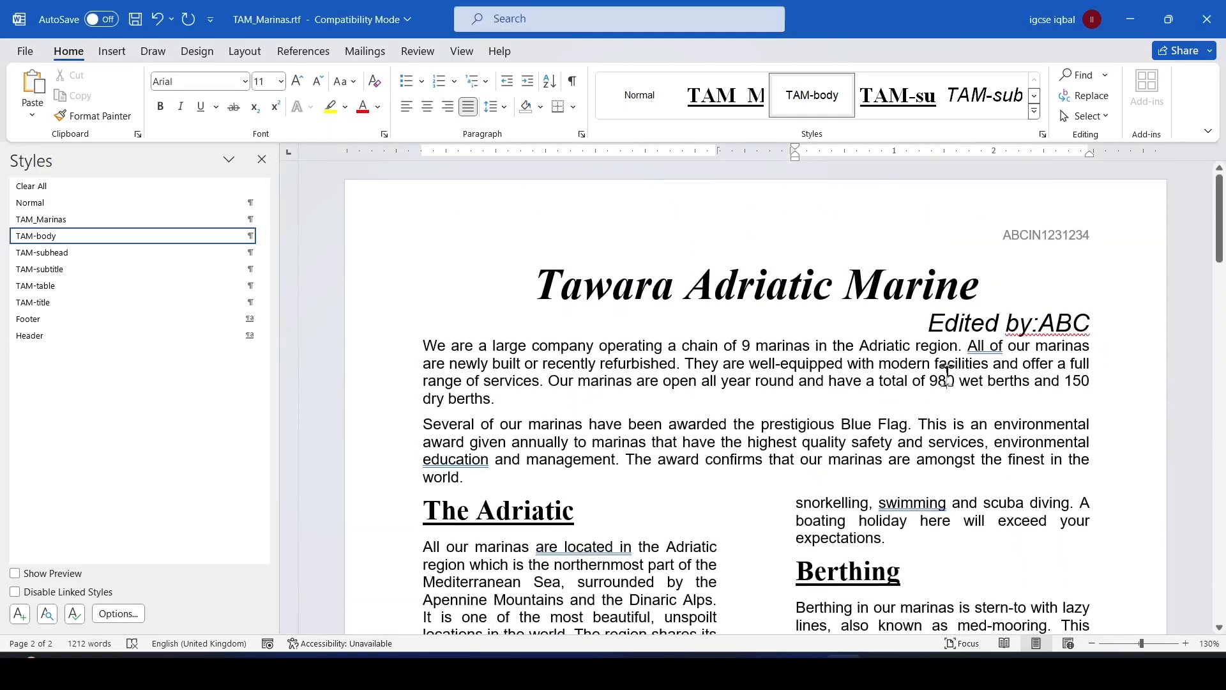
left_click(946, 377)
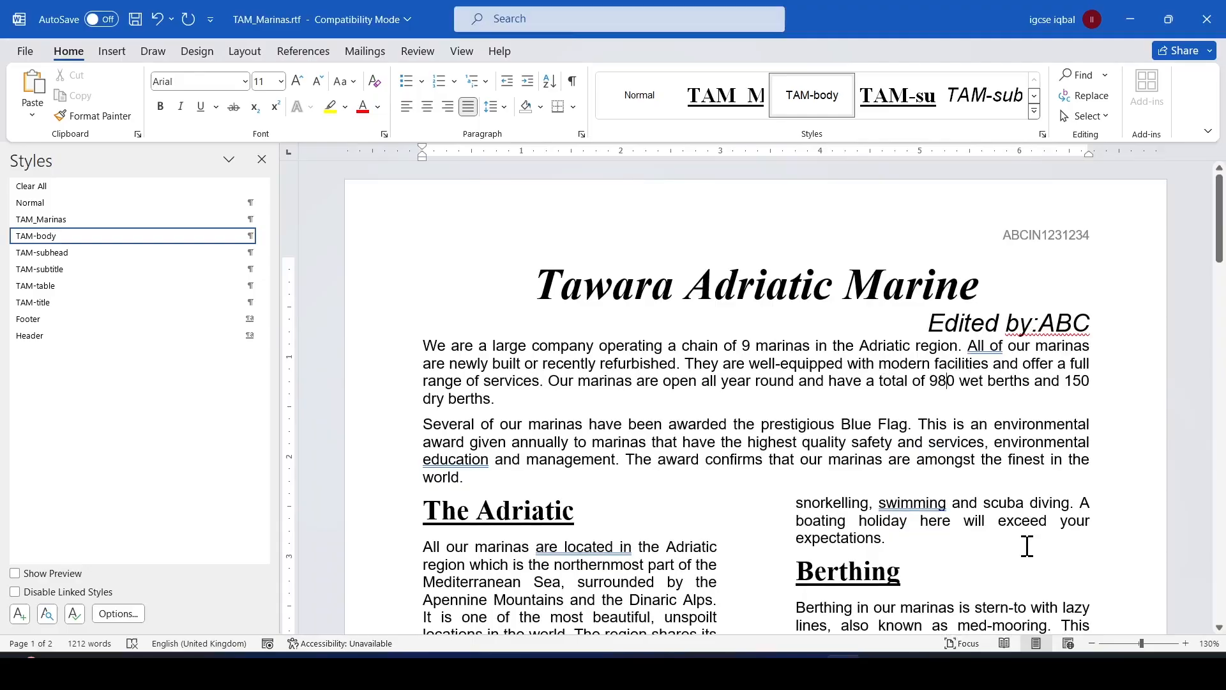
key("ctrl+p")
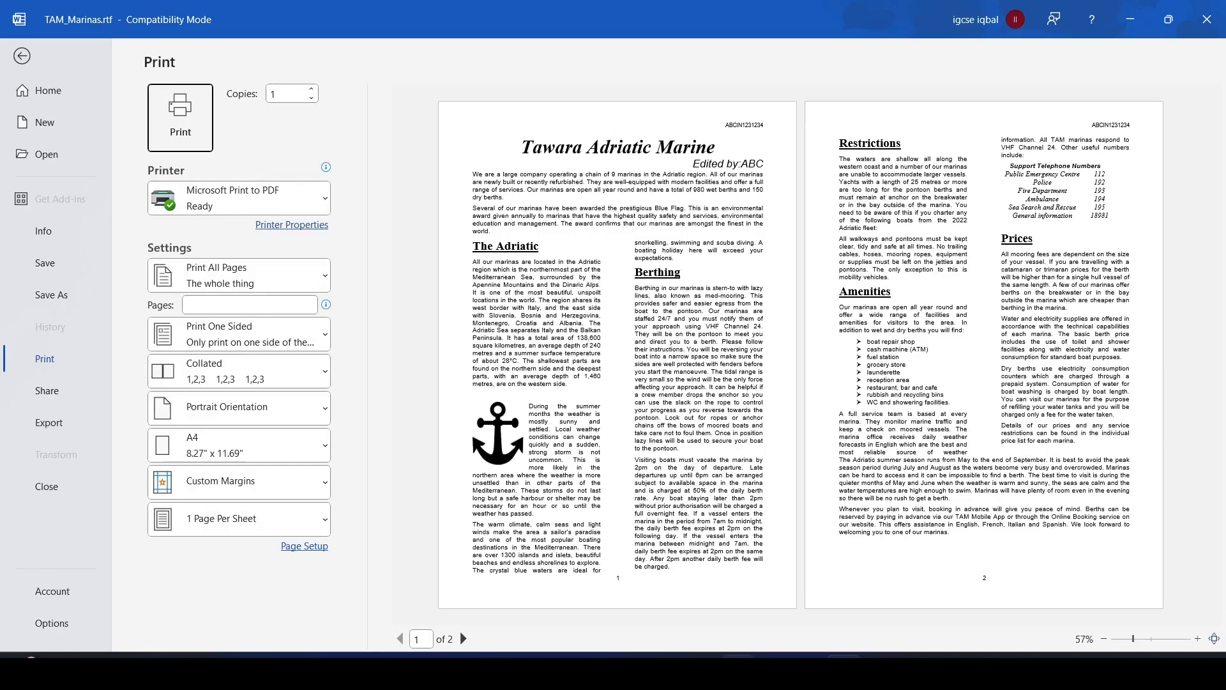
key("alt+Tab")
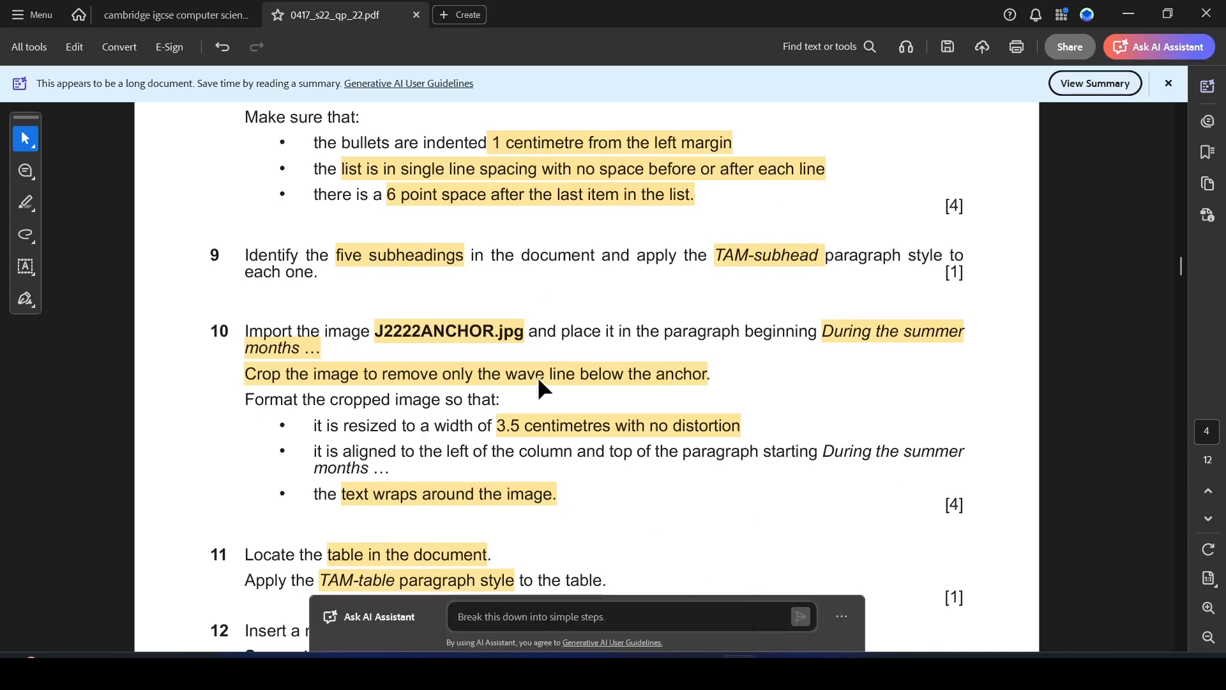